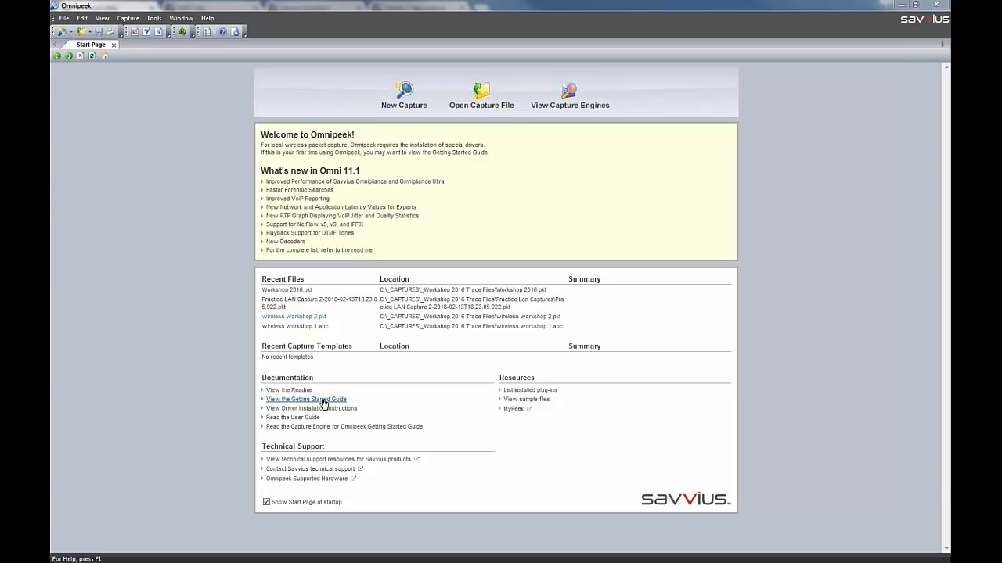
# View the Forensic Search topic in the Getting Started Guide and return to the Start Page
pyautogui.click(323, 400)
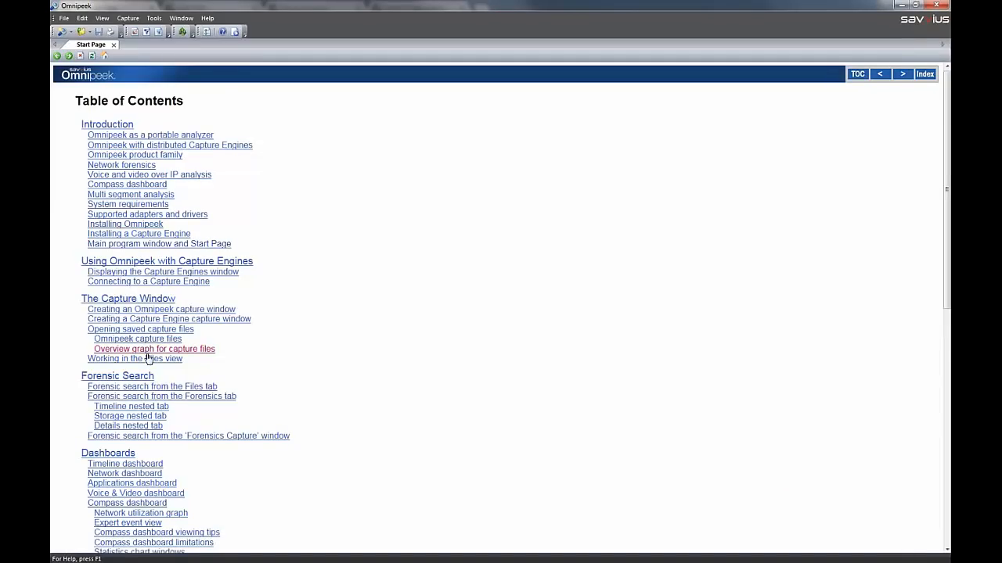
pyautogui.click(146, 378)
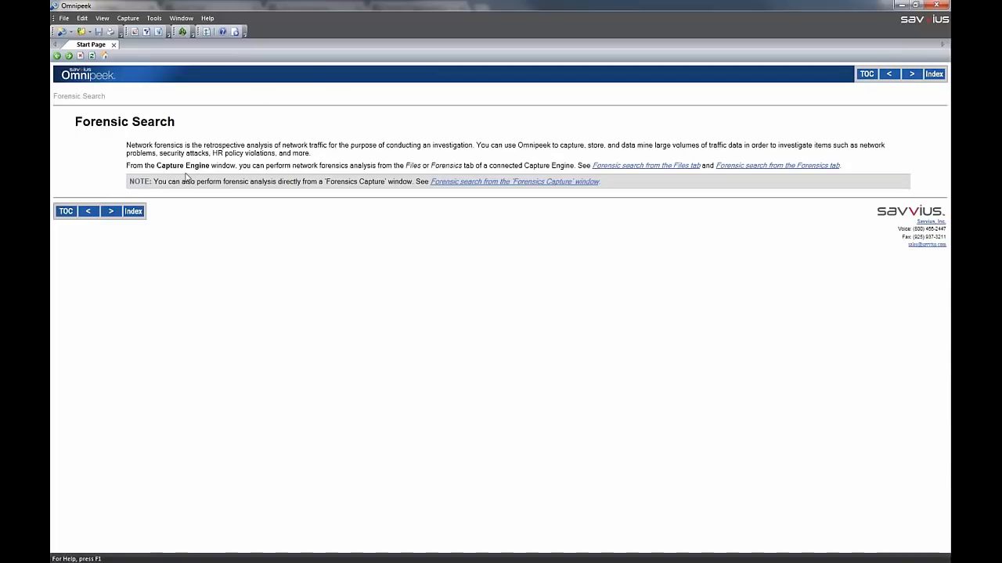
pyautogui.click(105, 57)
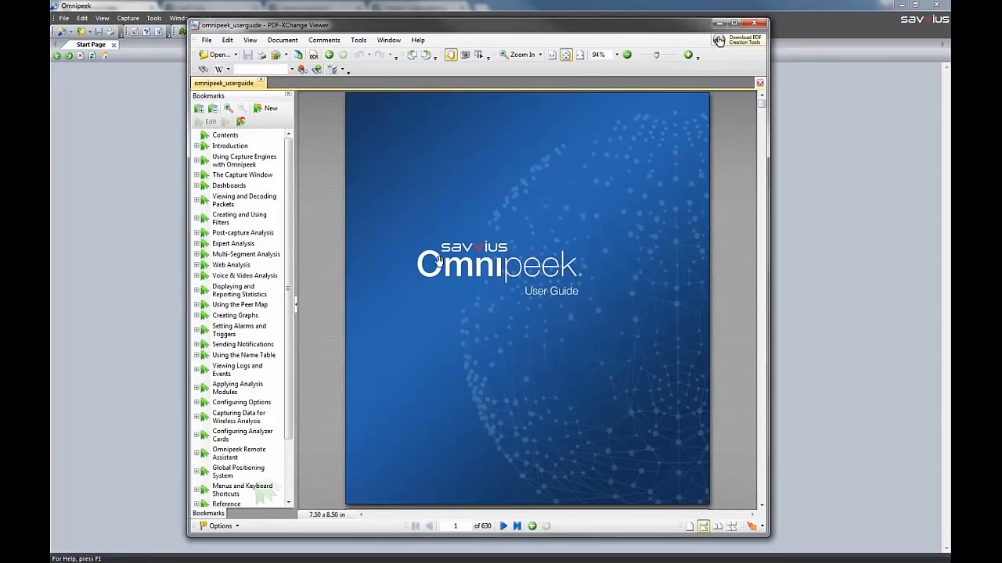
# Search the PDF user guide for FTP, go to the FTP Analysis section, and minimize the guide
pyautogui.hotkey('ctrl', 'f')
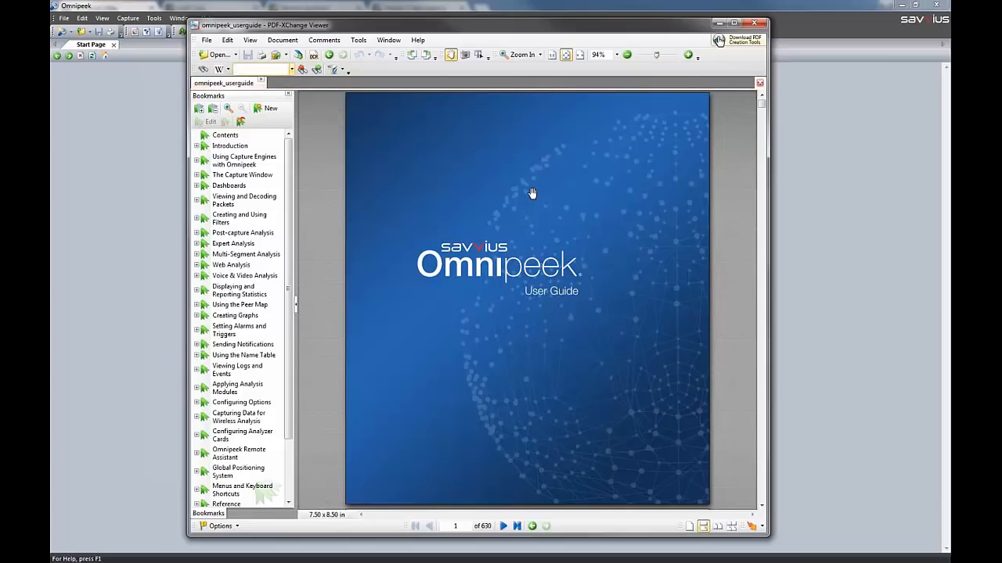
pyautogui.write('FTP')
pyautogui.press('Return')
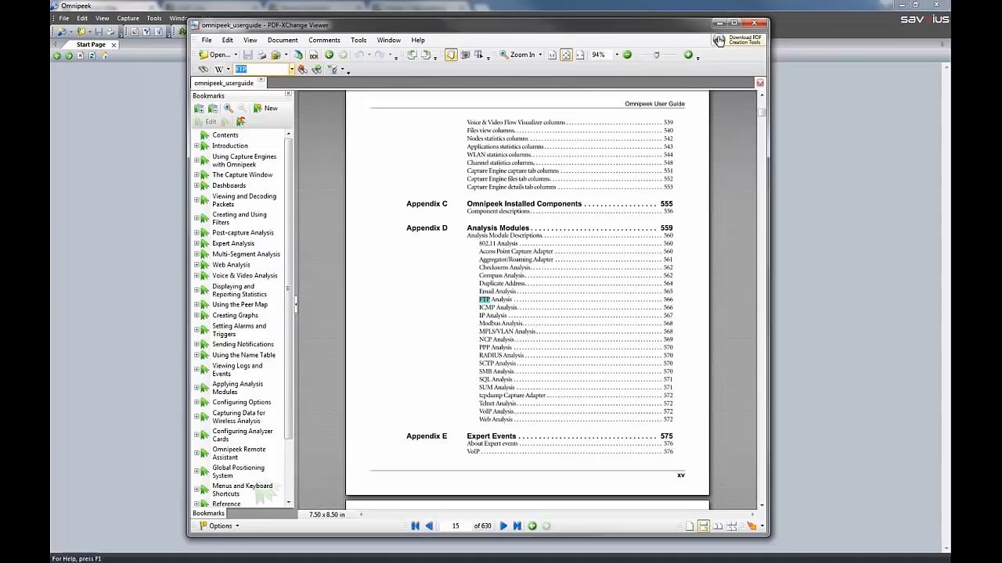
pyautogui.click(505, 303)
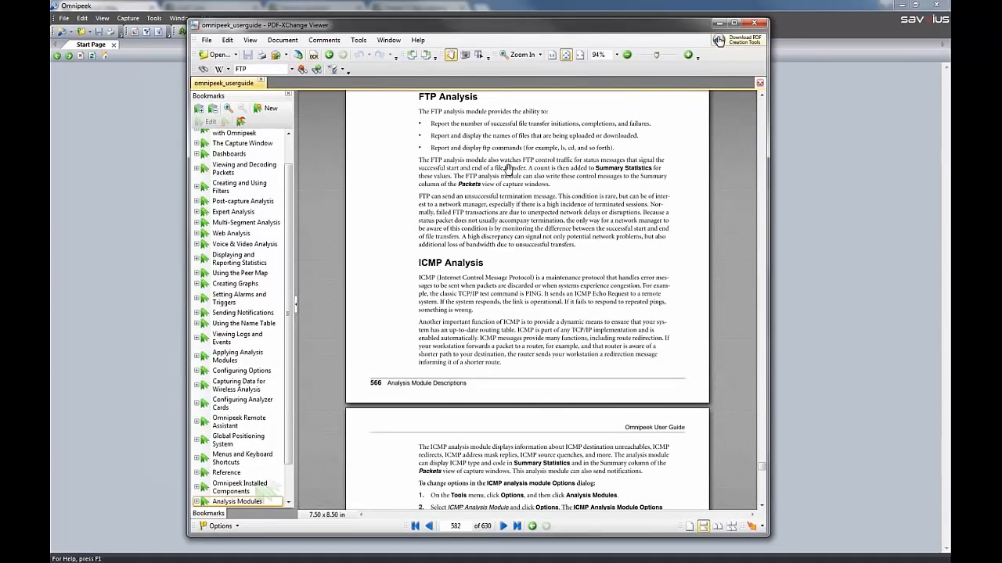
pyautogui.click(718, 25)
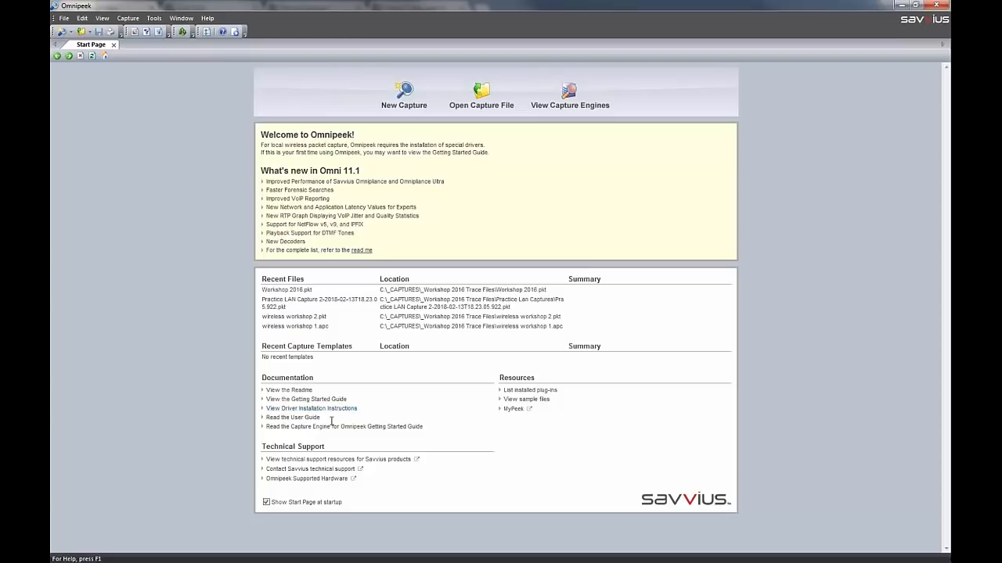
# View the driver installation instructions and the sample files page, returning to the Start Page after each
pyautogui.click(345, 411)
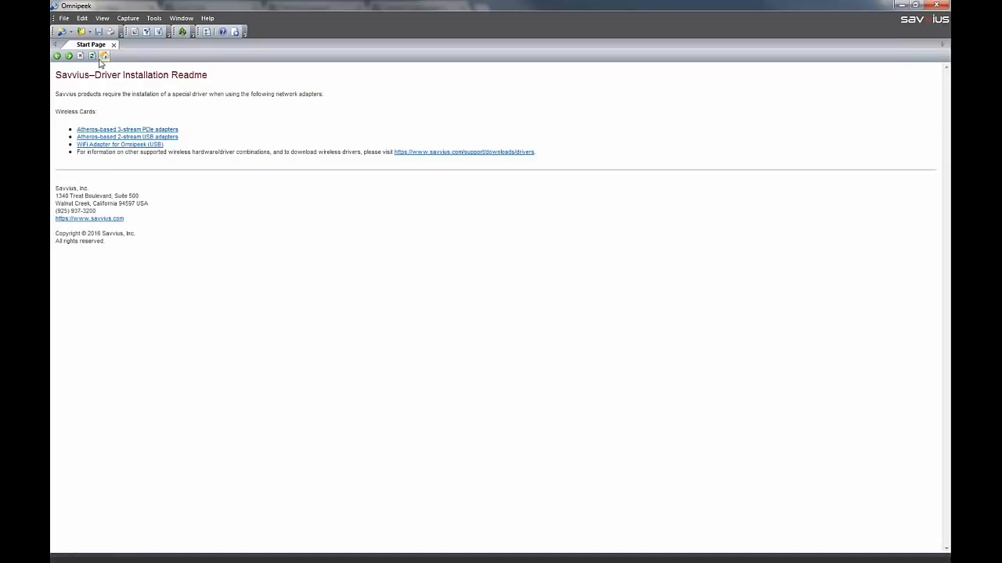
pyautogui.click(102, 61)
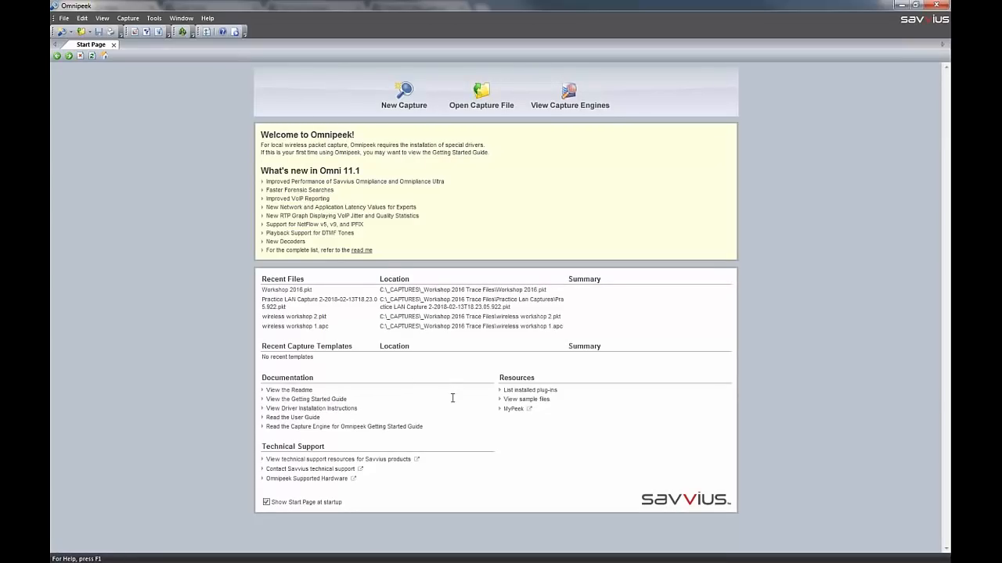
pyautogui.click(548, 400)
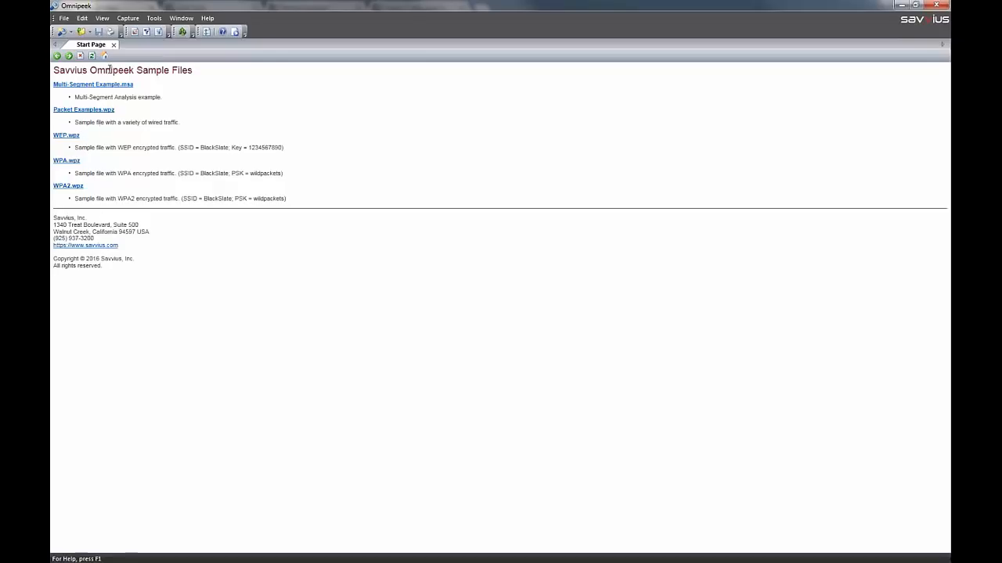
pyautogui.click(104, 58)
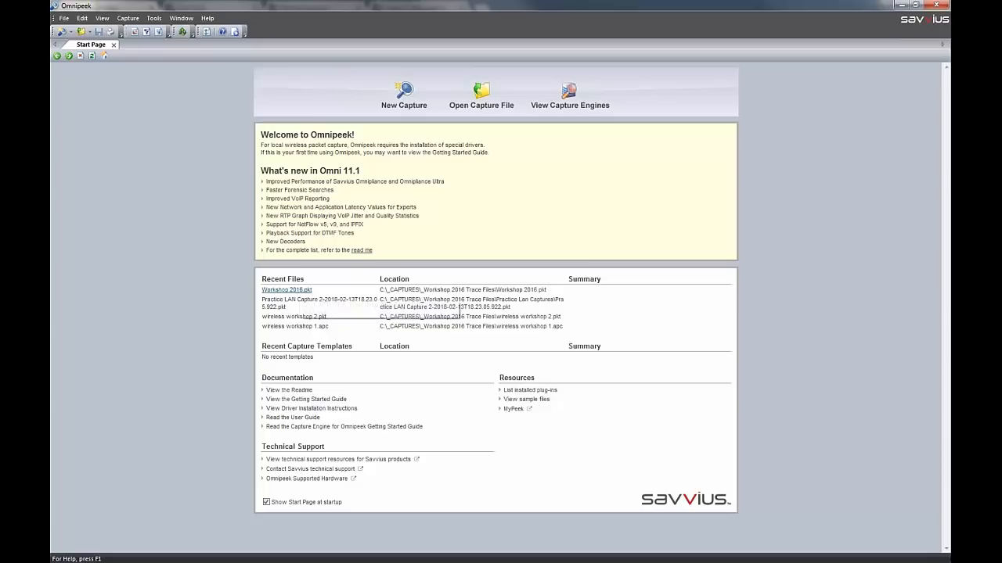
# Open the recent capture file Workshop 2016.pkt and inspect its timeline graph
pyautogui.click(305, 292)
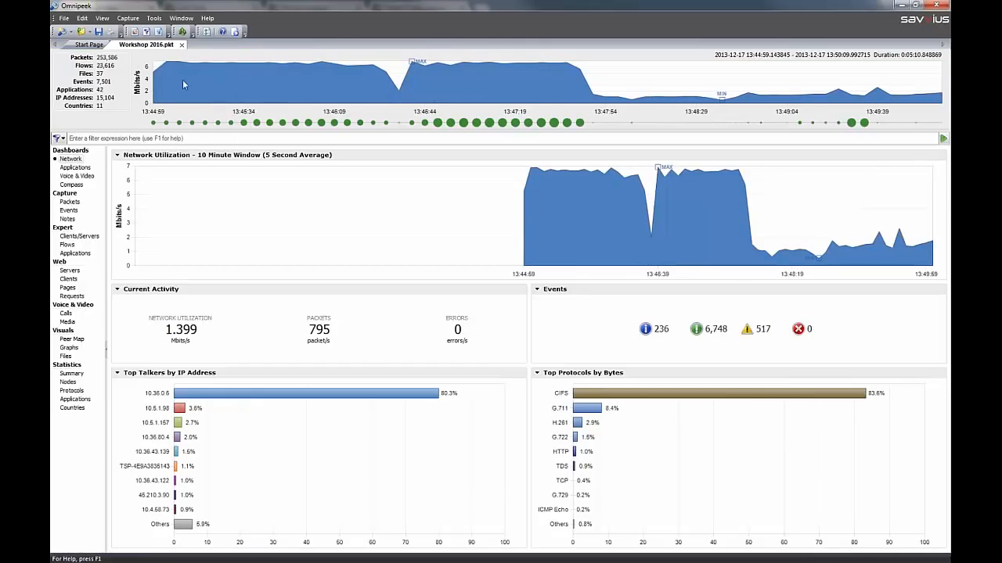
pyautogui.moveTo(160, 87)
pyautogui.moveTo(397, 89)
# Select the utilization dip in the timeline, adjust the range to 13:46:24–13:46:49, and clear the selection
pyautogui.moveTo(385, 87); pyautogui.dragTo(410, 82)
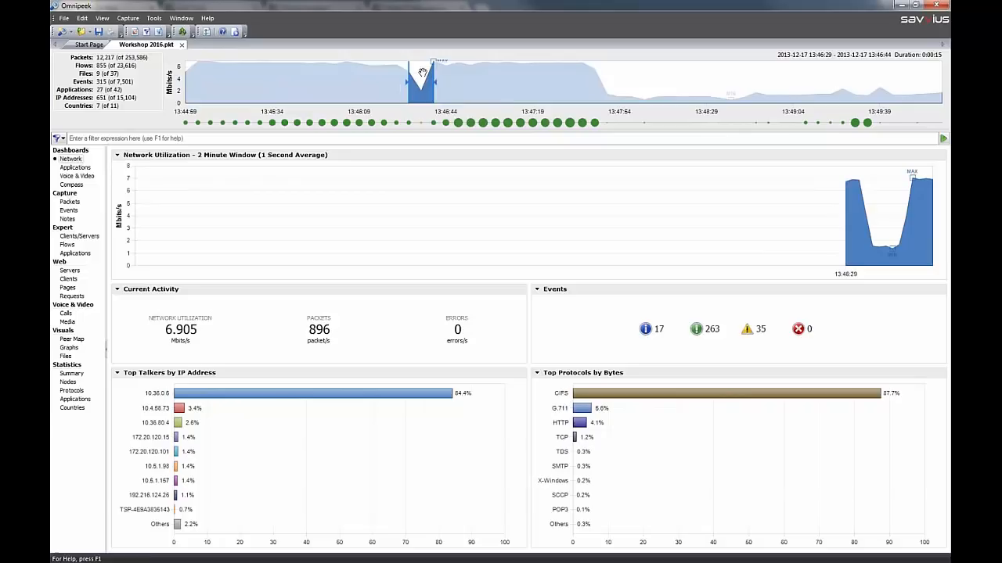
pyautogui.moveTo(342, 94)
pyautogui.moveTo(440, 81); pyautogui.dragTo(458, 81)
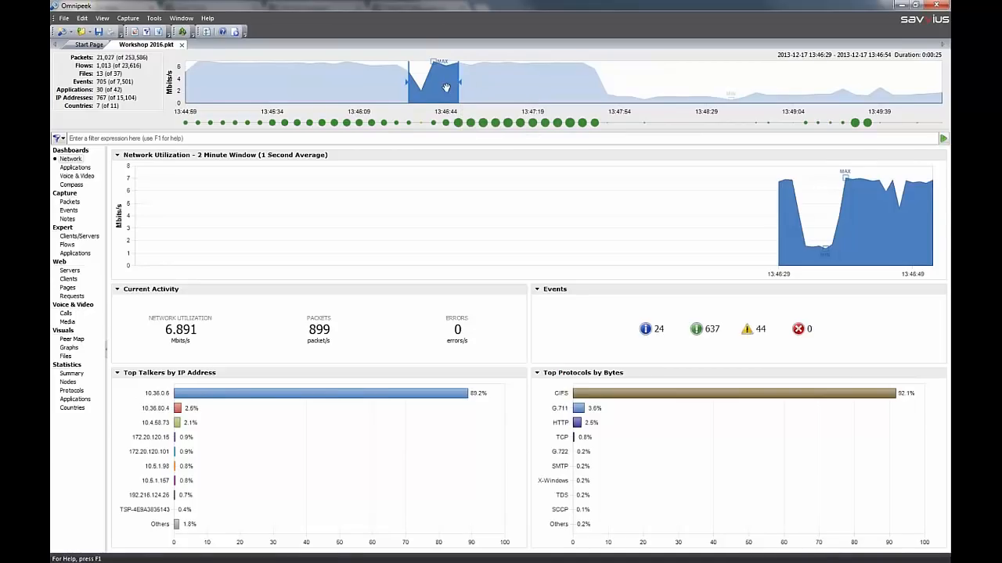
pyautogui.moveTo(439, 84); pyautogui.dragTo(430, 87)
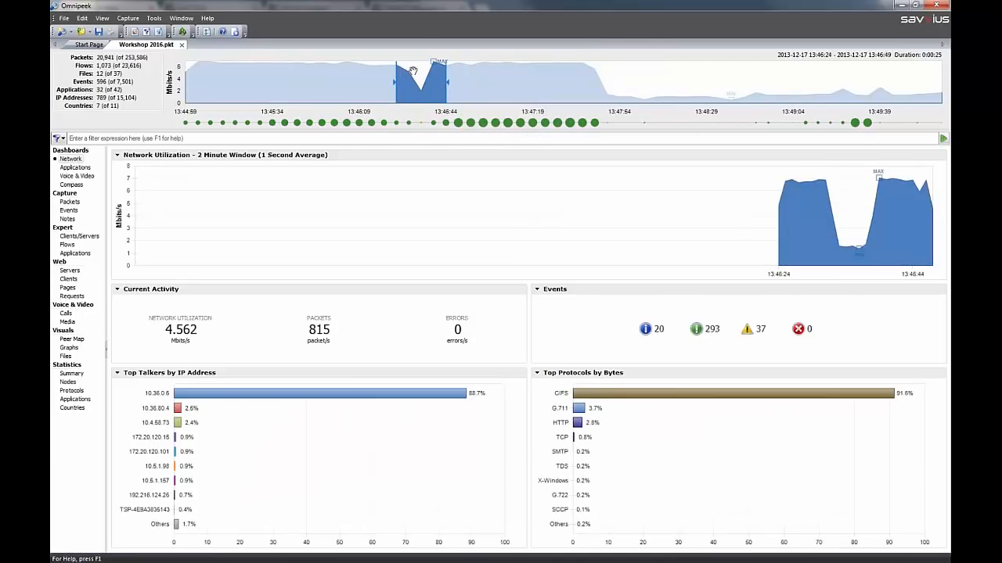
pyautogui.moveTo(412, 90)
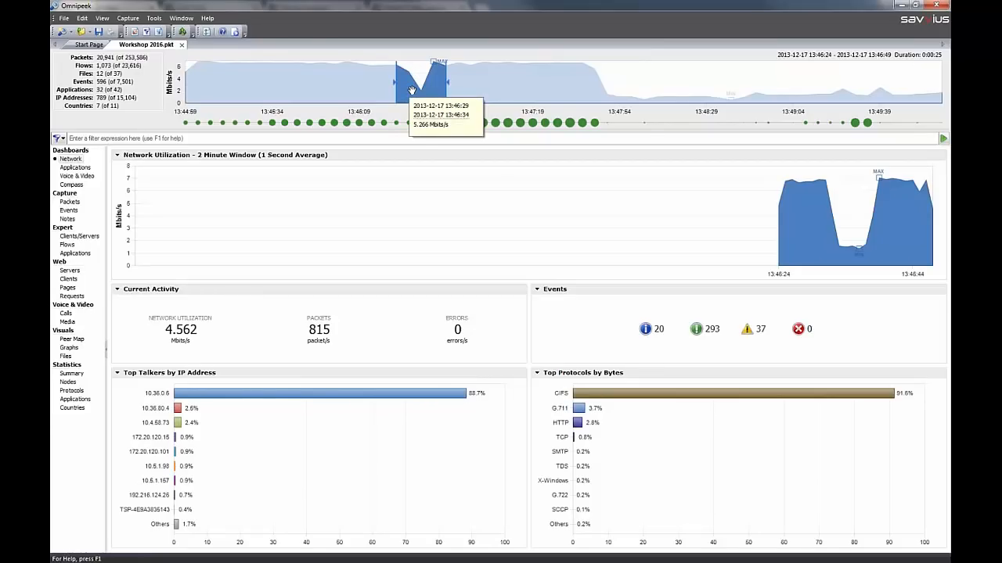
pyautogui.rightClick(412, 90)
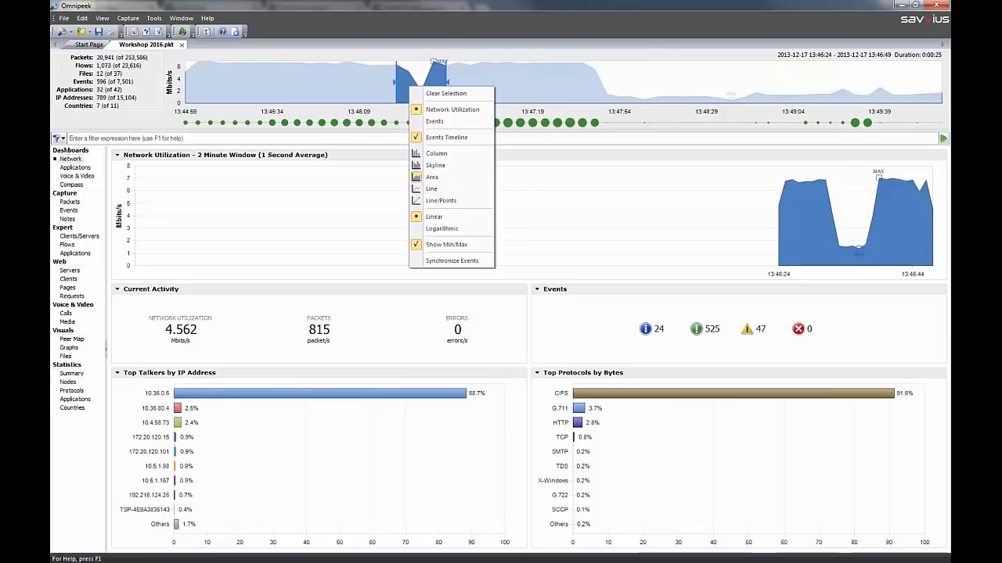
pyautogui.click(470, 94)
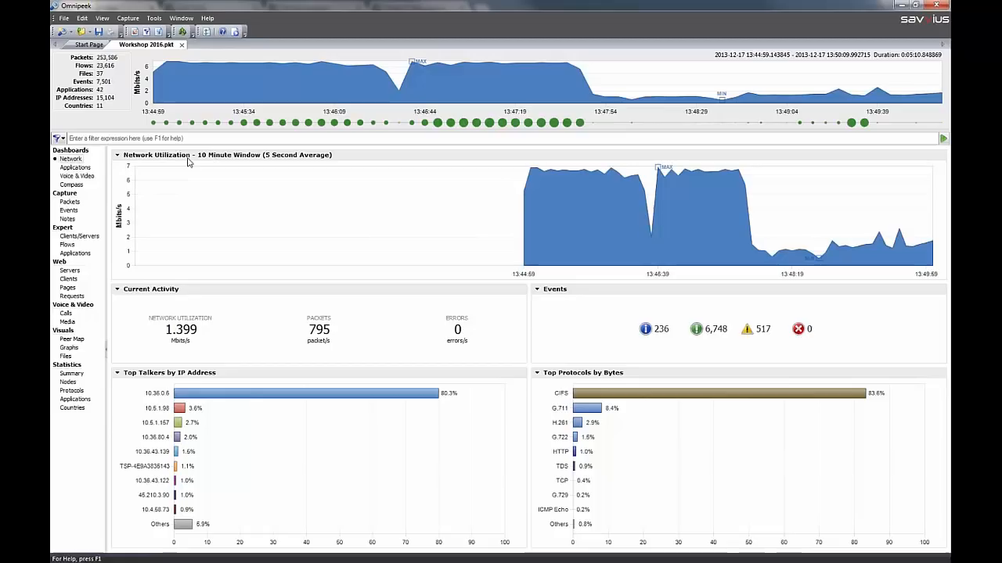
# Display the Network Utilization graph as a column chart and the Current Activity as gauges
pyautogui.click(119, 159)
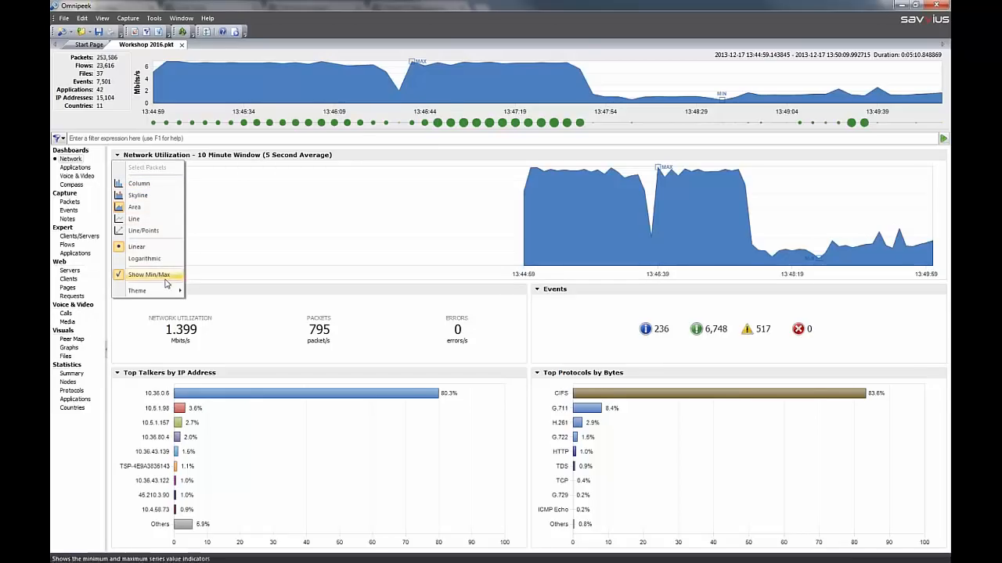
pyautogui.click(140, 185)
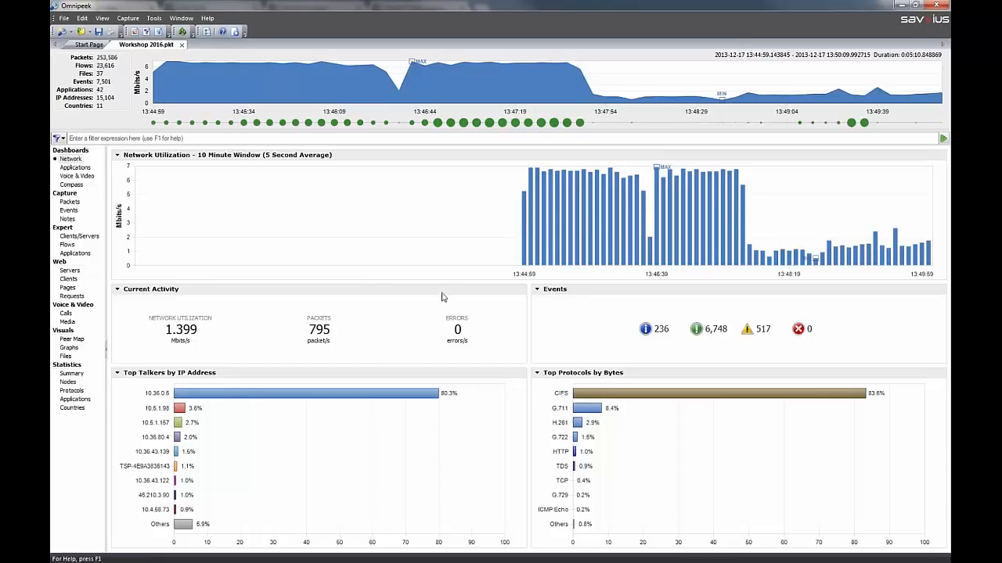
pyautogui.click(117, 290)
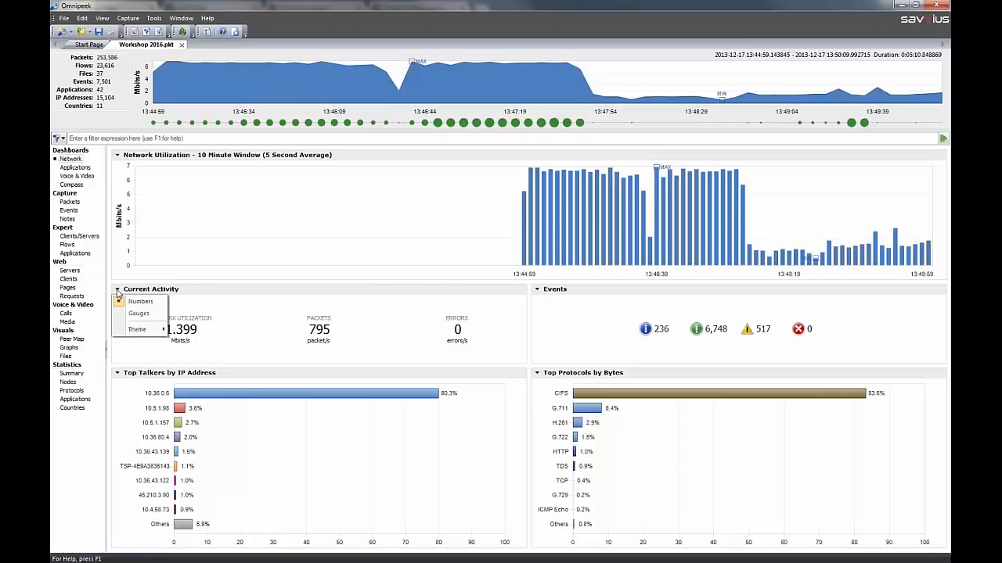
pyautogui.click(138, 313)
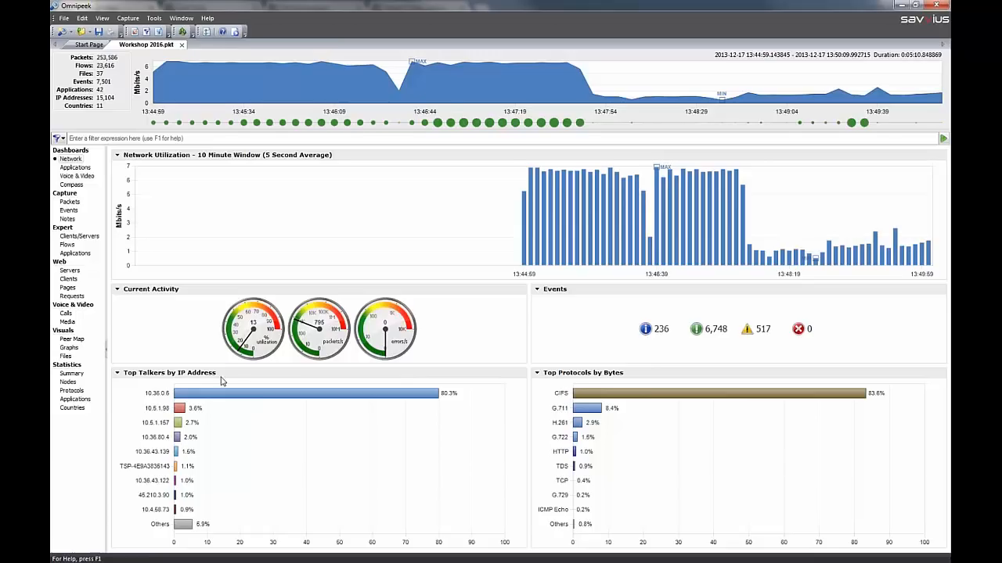
# Switch the top talkers chart to Top Talkers by Country and the top protocols chart to Top Applications by Bytes
pyautogui.click(119, 375)
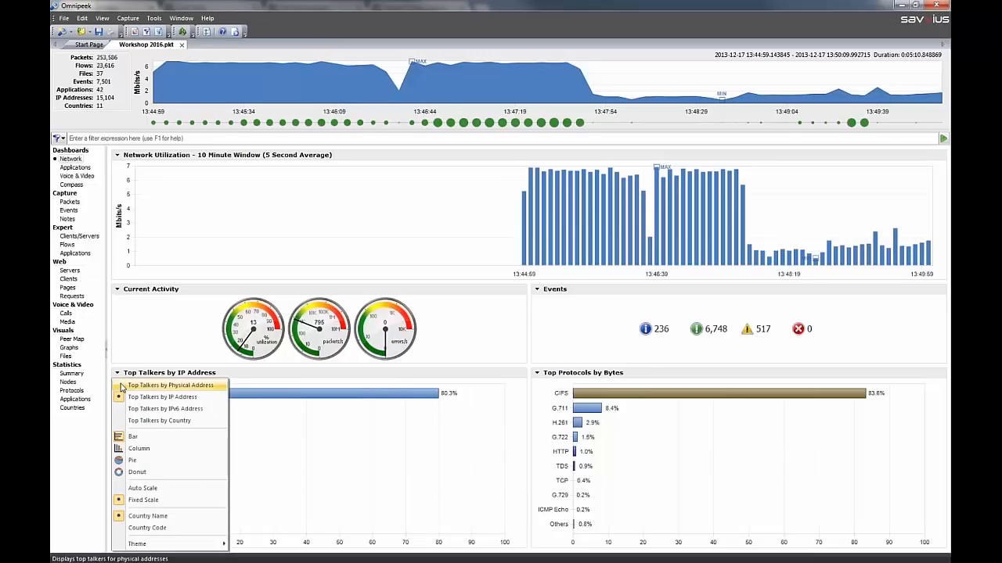
pyautogui.click(141, 421)
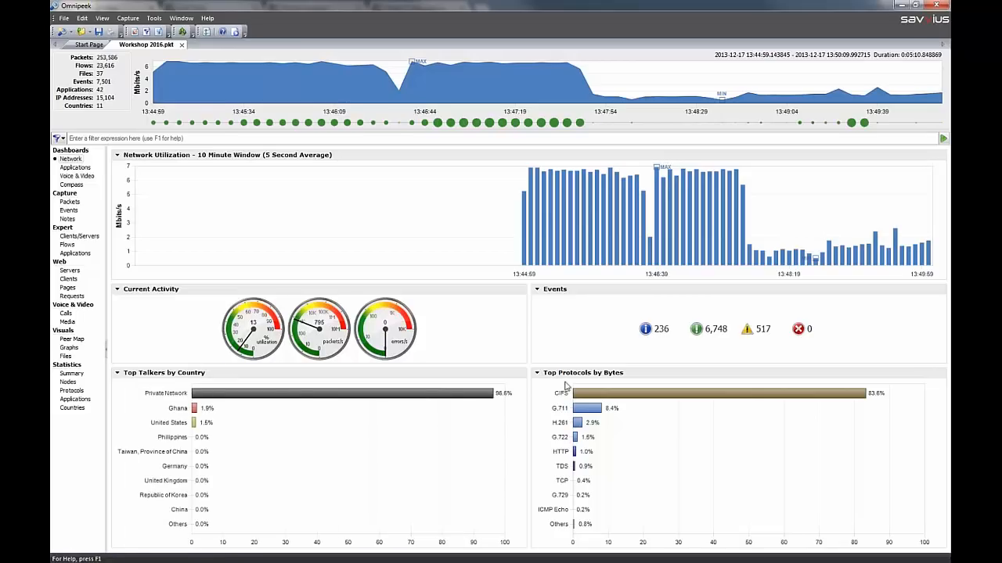
pyautogui.click(538, 374)
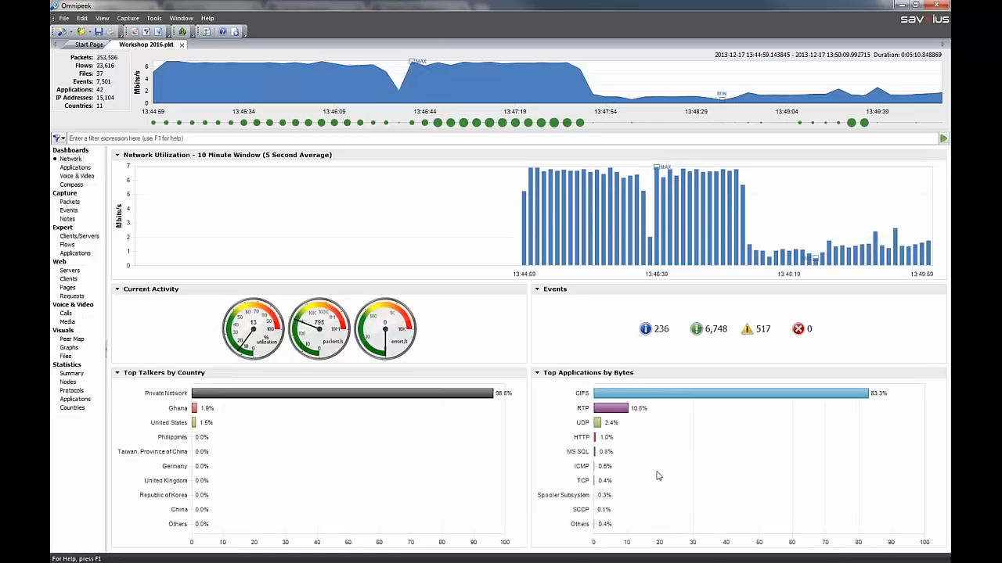
# On the Applications dashboard, check the application categories chart options and temporarily highlight HTTP in the Application Utilization graph
pyautogui.click(82, 168)
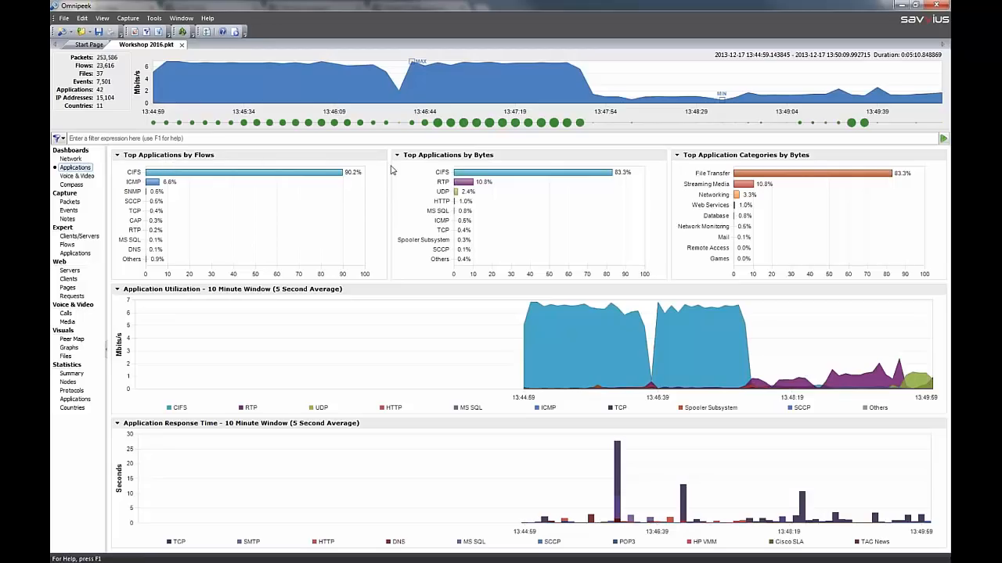
pyautogui.click(678, 156)
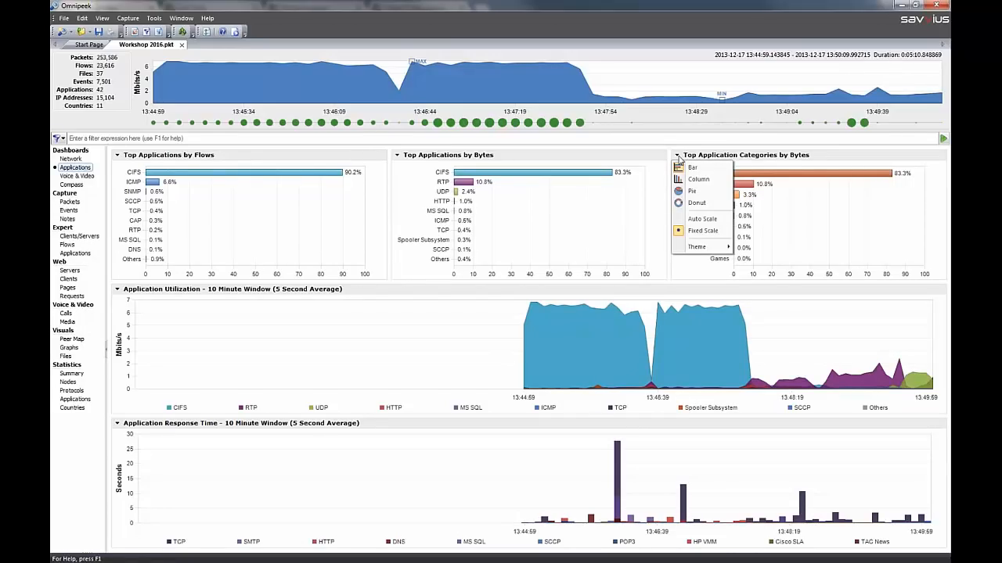
pyautogui.click(684, 283)
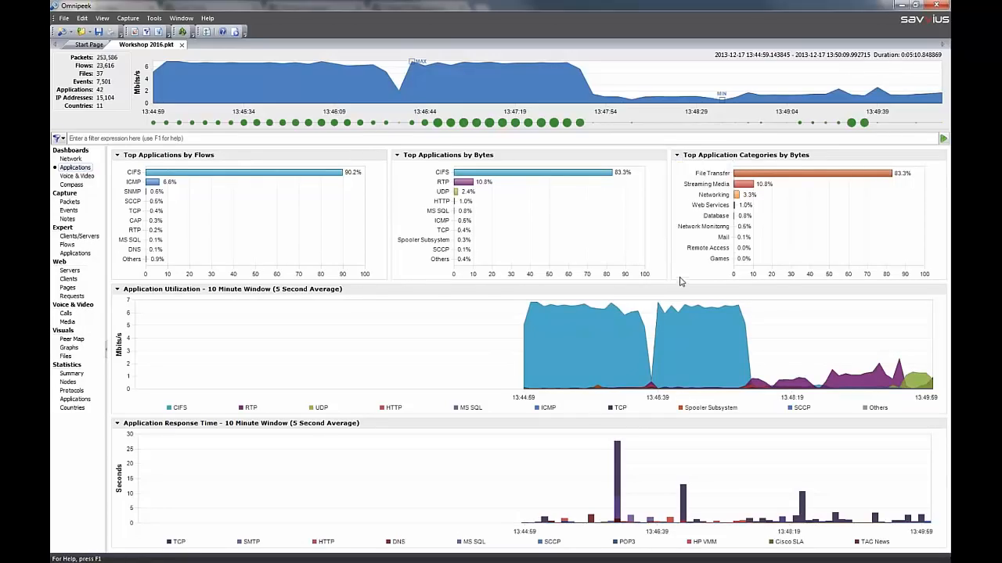
pyautogui.click(390, 414)
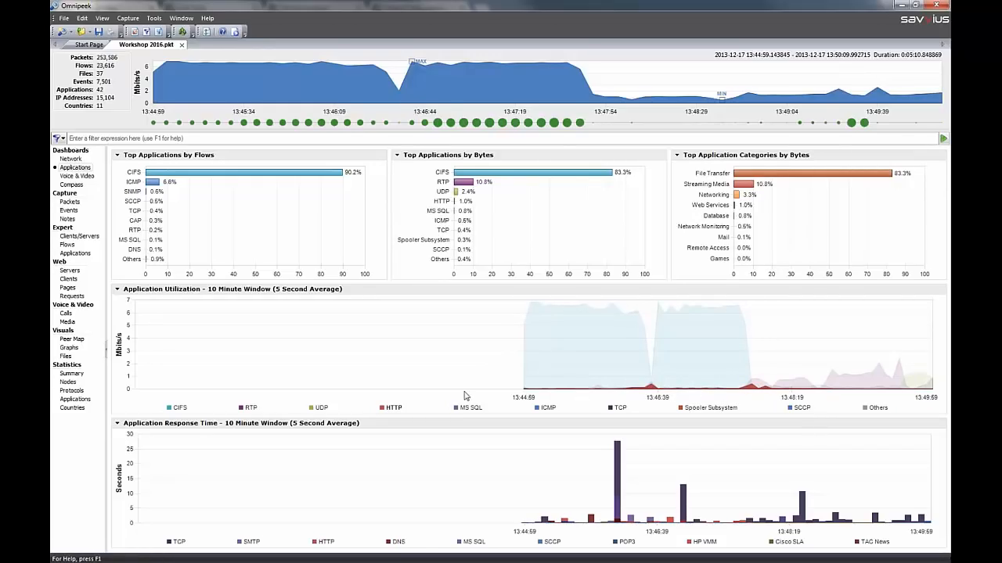
pyautogui.click(385, 410)
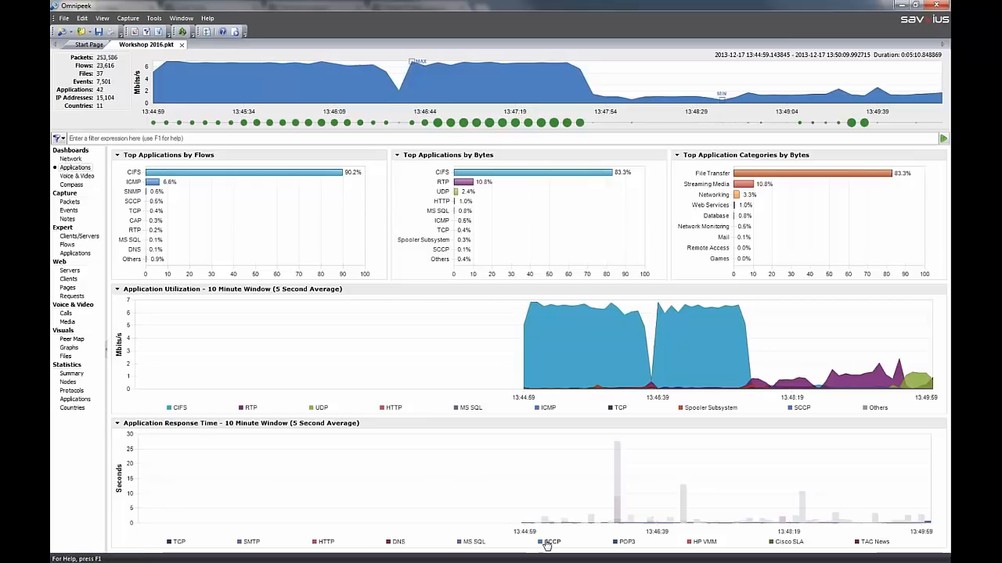
# Review the Voice & Video dashboard and highlight the G.711 A-law codec in the Call Quality by Codec graph
pyautogui.click(91, 176)
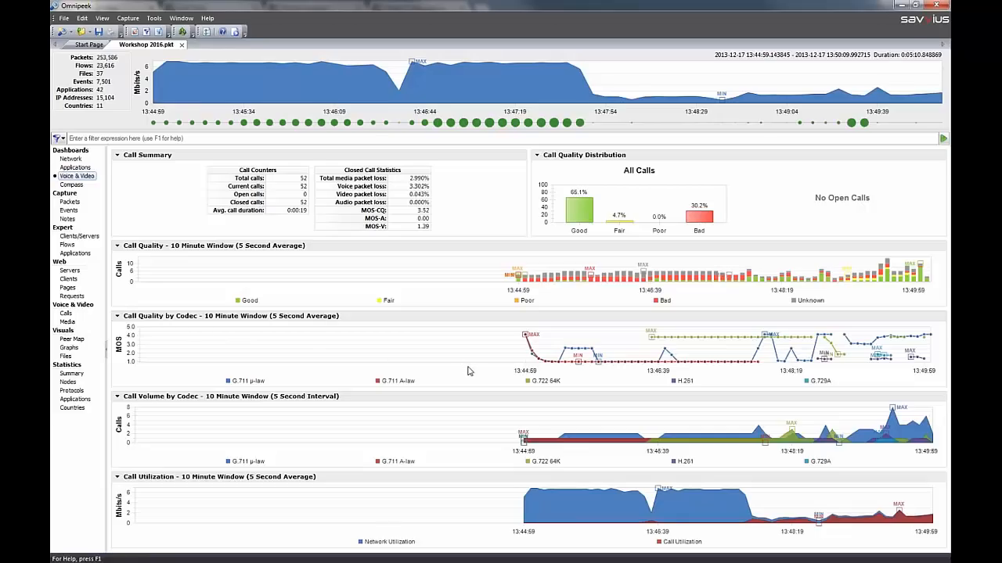
pyautogui.click(406, 384)
# Display the Compass dashboard graph as an area chart and temporarily overlay the HTTP application to inspect its peaks
pyautogui.click(70, 184)
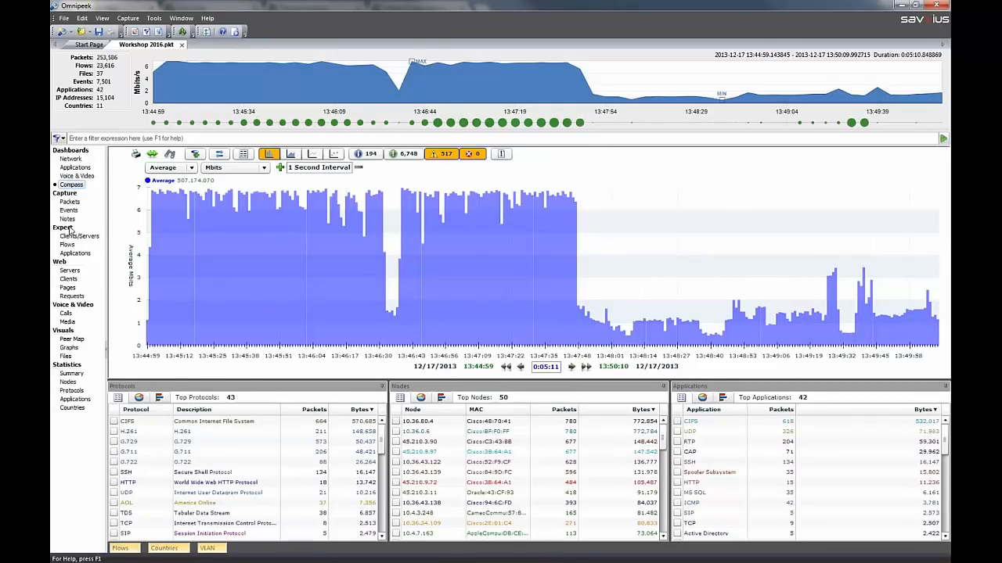
pyautogui.click(291, 156)
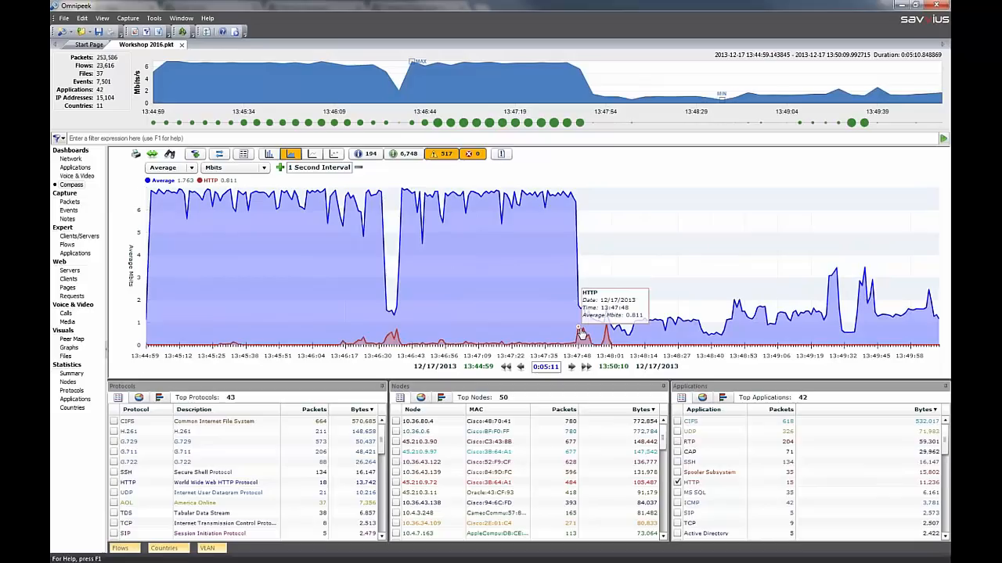
pyautogui.moveTo(614, 347)
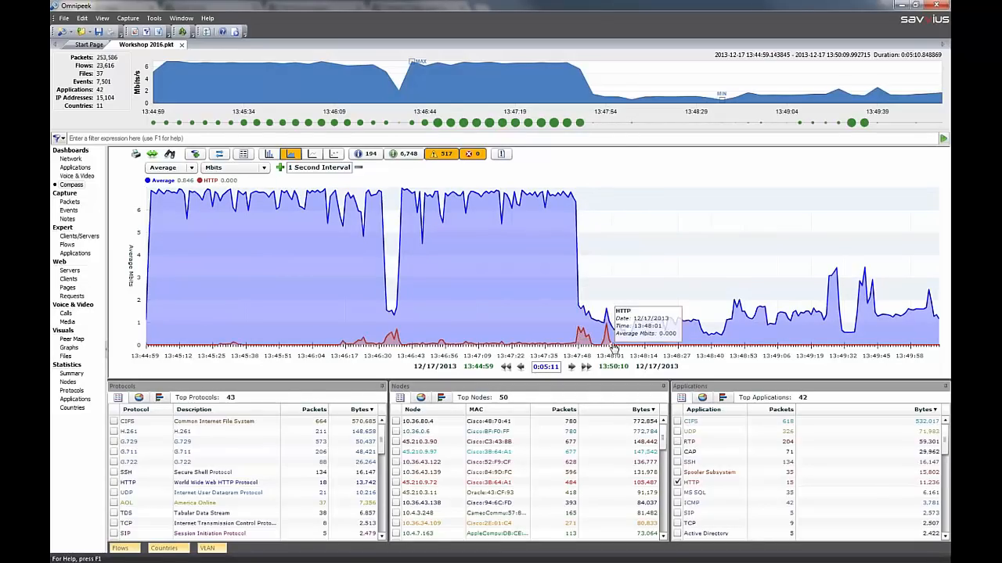
pyautogui.click(678, 482)
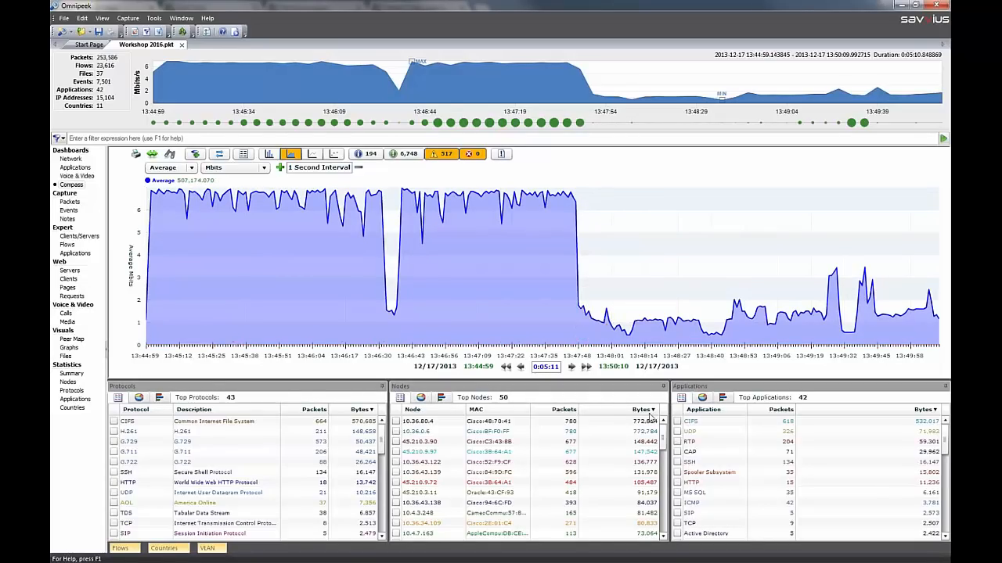
# Display the Compass protocols as a pie chart and the applications as a bar chart
pyautogui.click(138, 398)
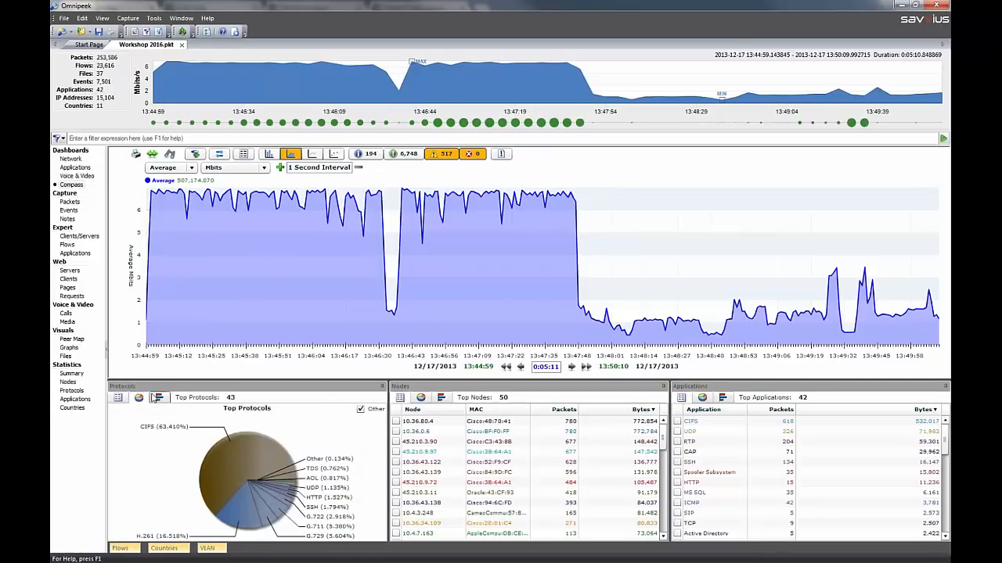
pyautogui.click(723, 398)
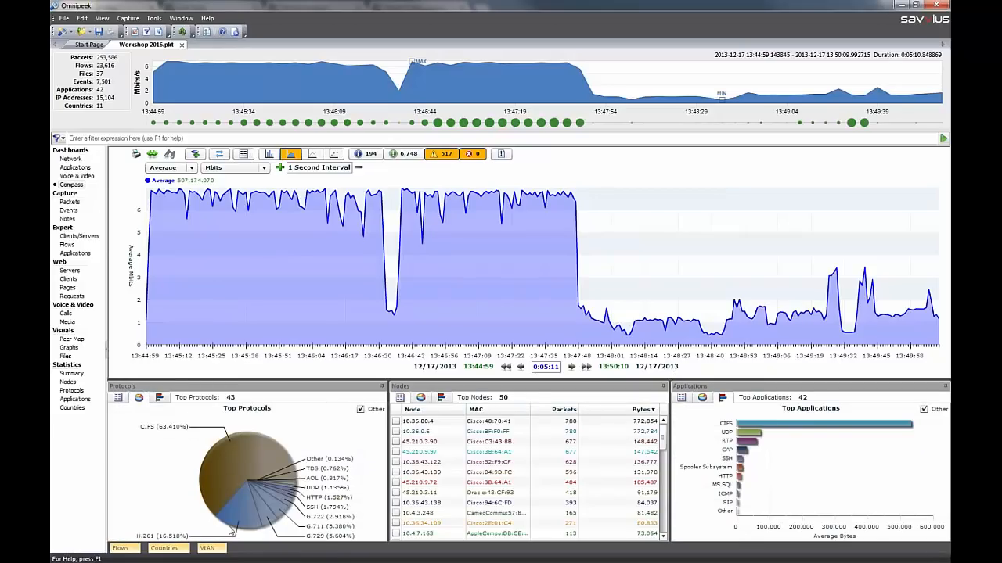
# Temporarily dock the Flows pane beside Applications, and enlarge the Protocols, Nodes and Applications panes by shrinking the graph area
pyautogui.moveTo(123, 549); pyautogui.dragTo(756, 460)
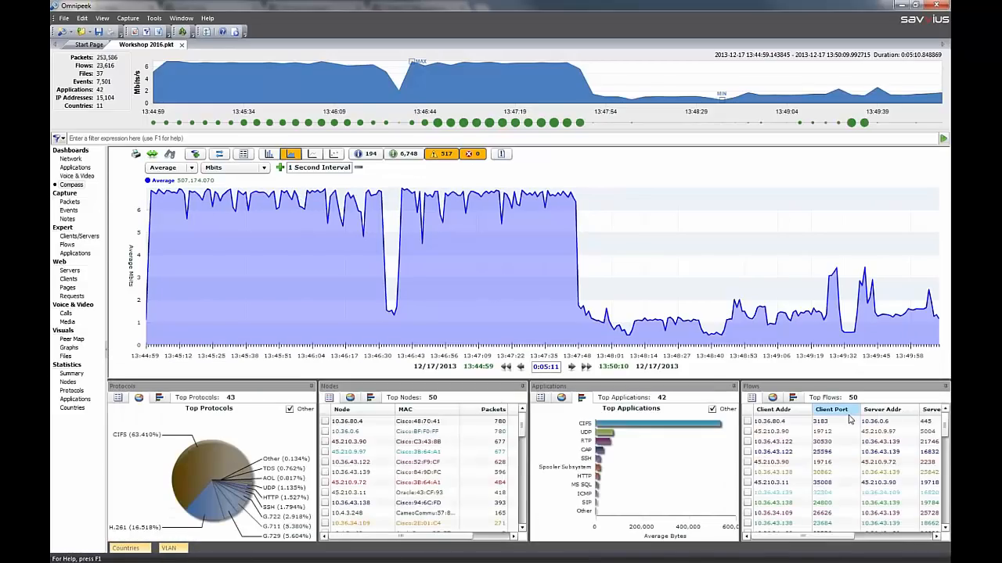
pyautogui.click(945, 388)
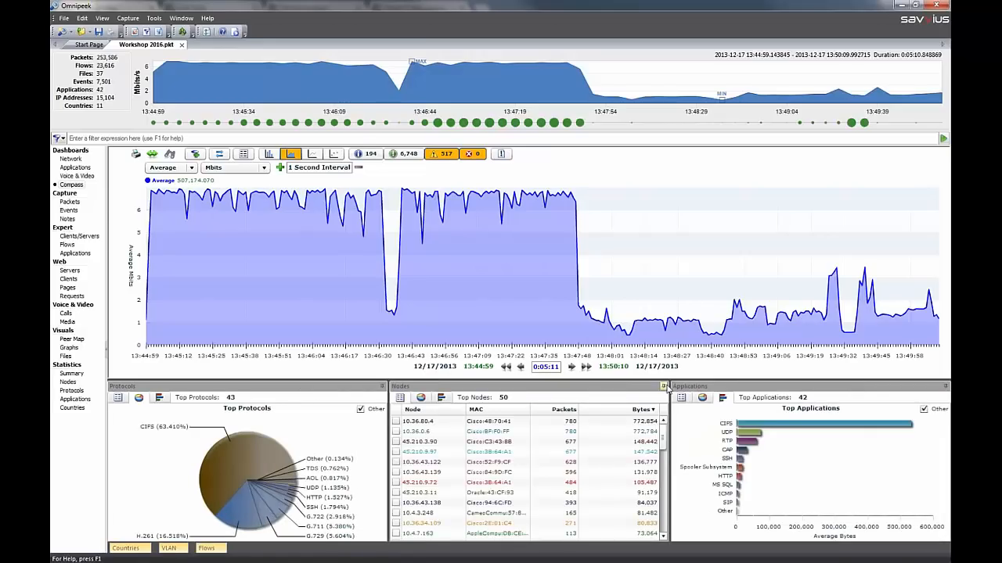
pyautogui.moveTo(668, 380); pyautogui.dragTo(672, 335)
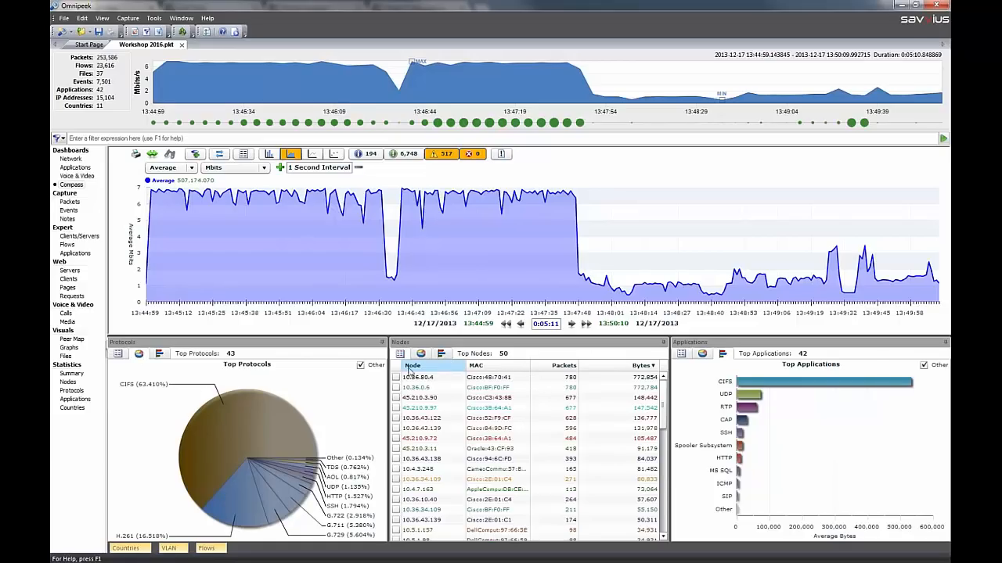
pyautogui.moveTo(291, 409)
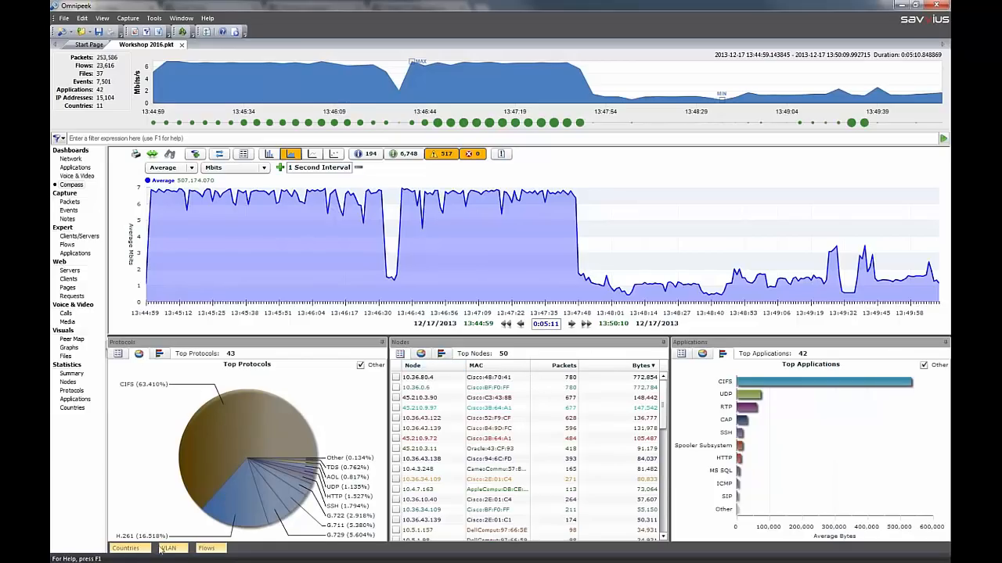
pyautogui.click(207, 549)
# Set the Compass graph to plot Maximum values
pyautogui.click(191, 169)
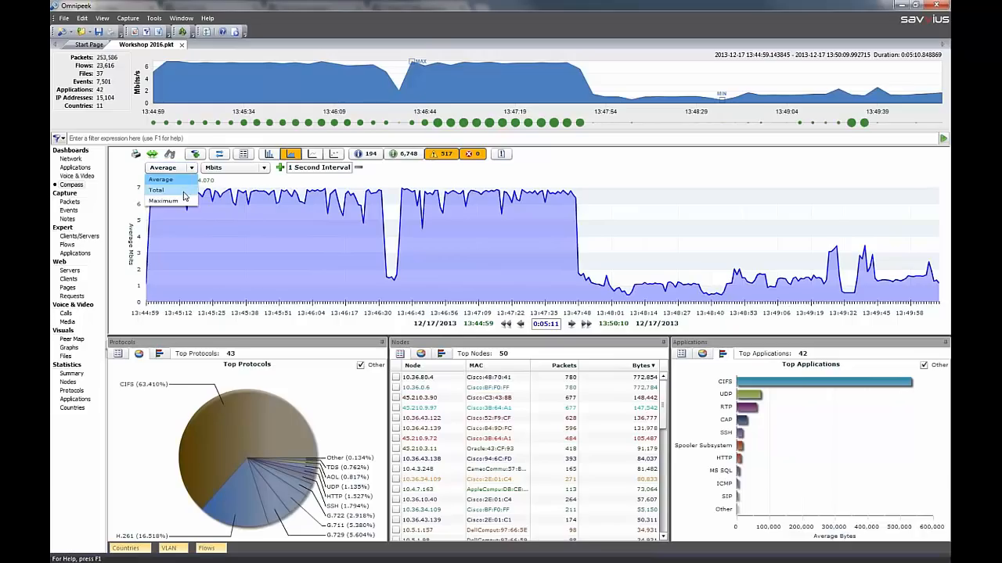
pyautogui.click(184, 201)
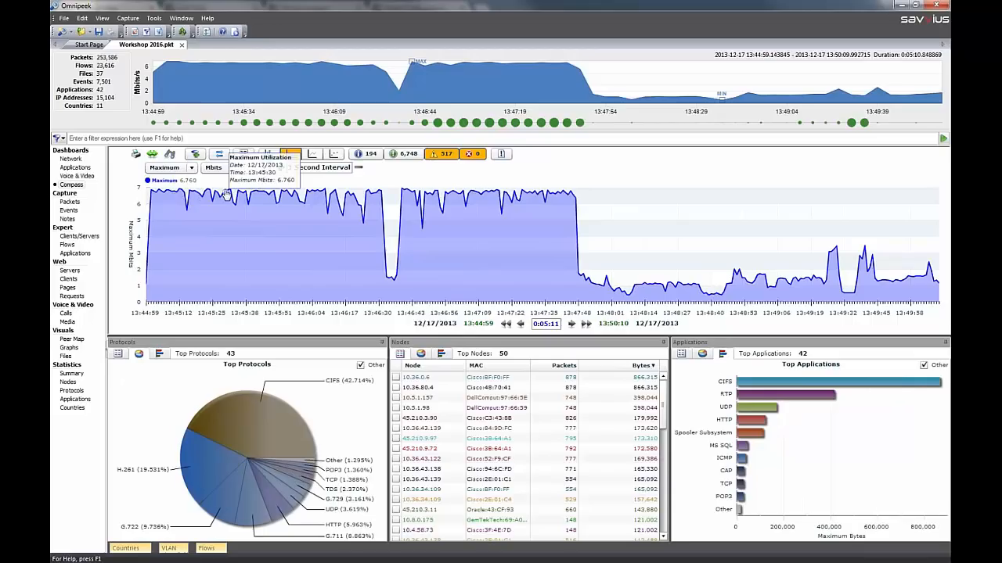
# Preview the Compass graph in Gbits, Packets and Response Time, and return its unit to Mbits
pyautogui.click(239, 167)
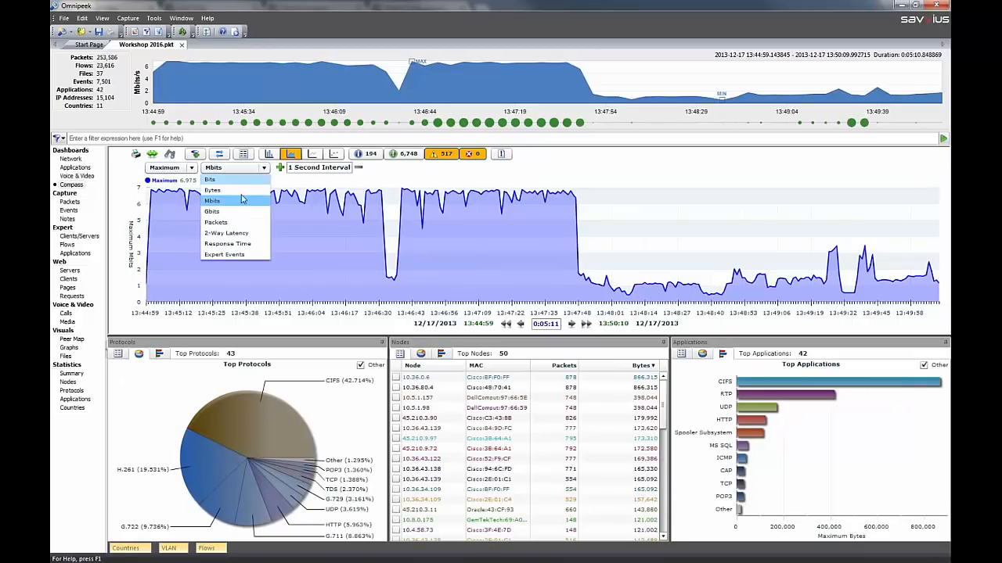
pyautogui.click(240, 216)
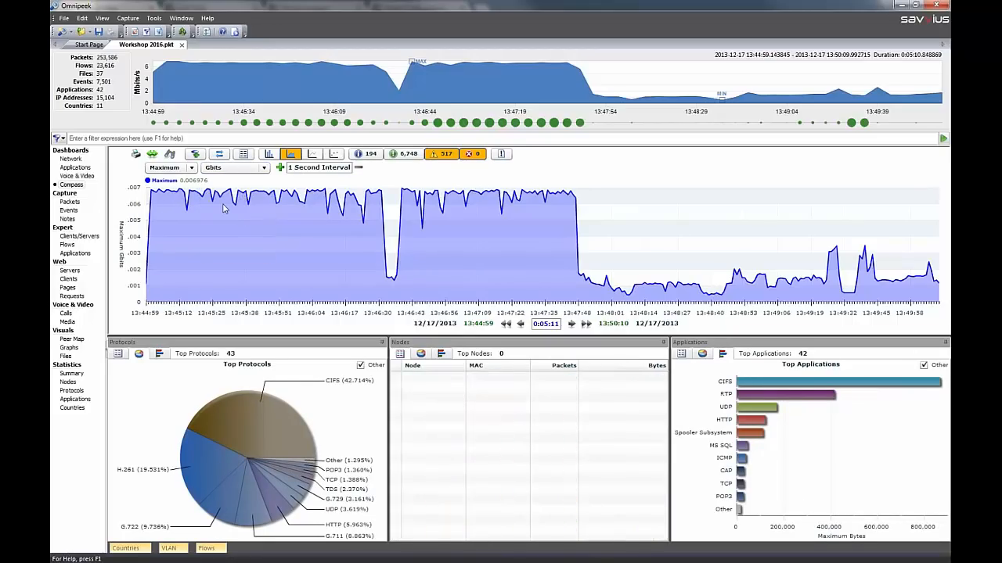
pyautogui.click(263, 171)
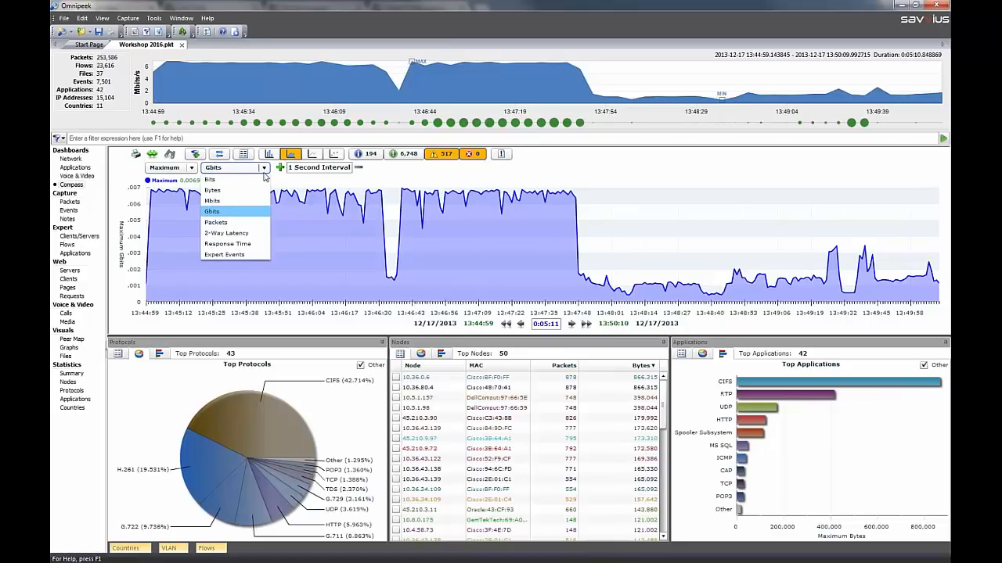
pyautogui.click(258, 223)
pyautogui.click(259, 167)
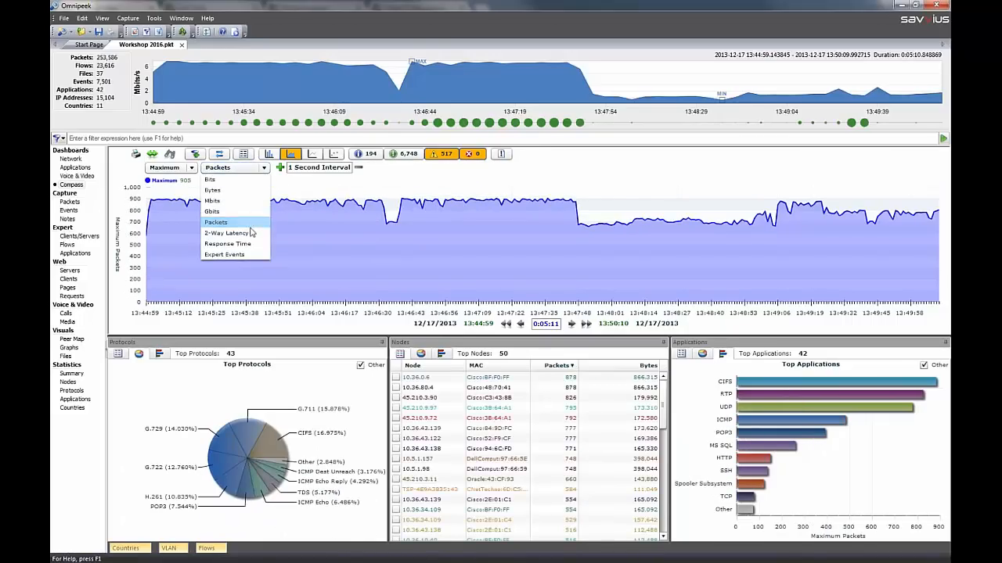
pyautogui.click(249, 245)
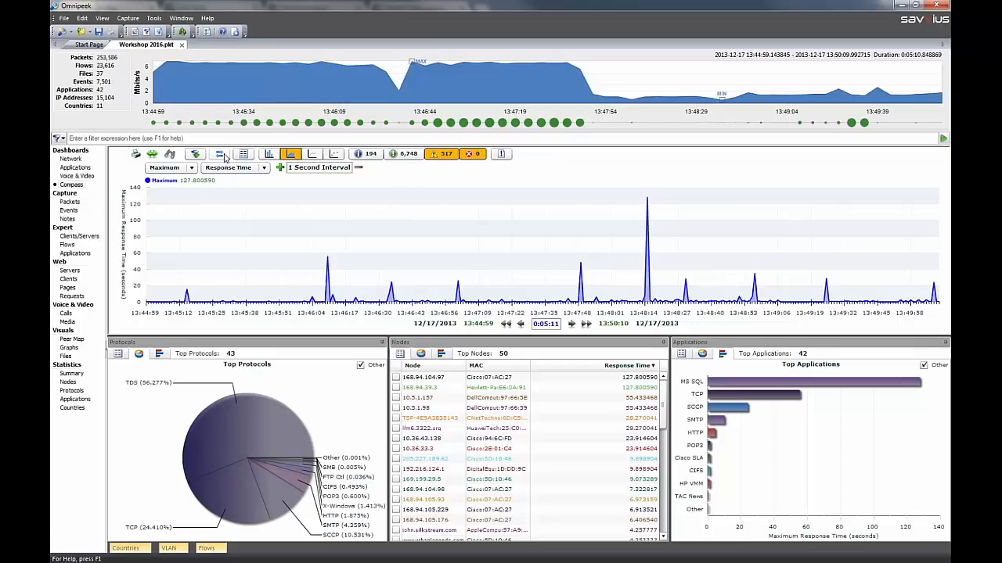
pyautogui.click(263, 169)
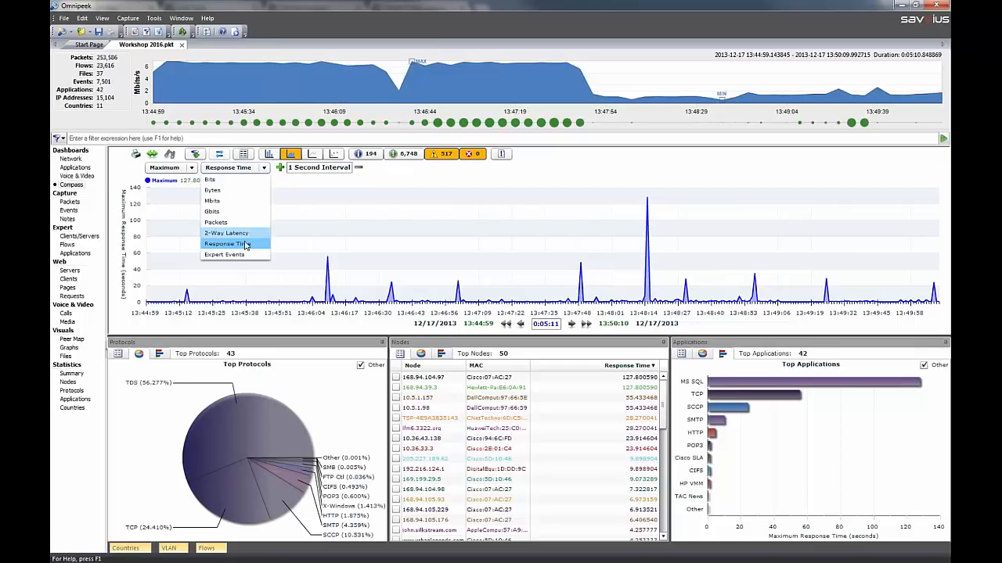
pyautogui.click(235, 202)
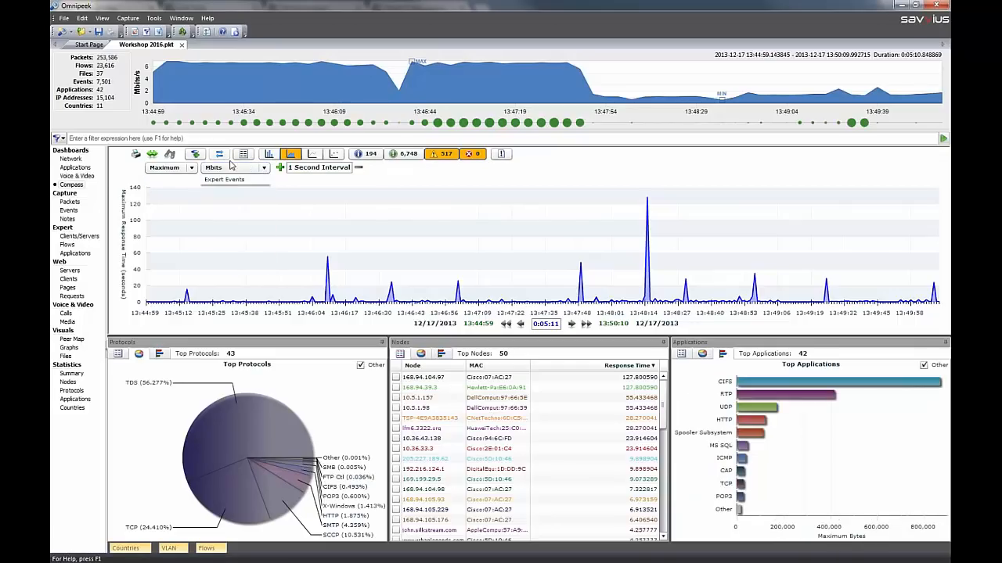
# Temporarily split the Compass statistics into inbound and outbound bytes
pyautogui.click(222, 155)
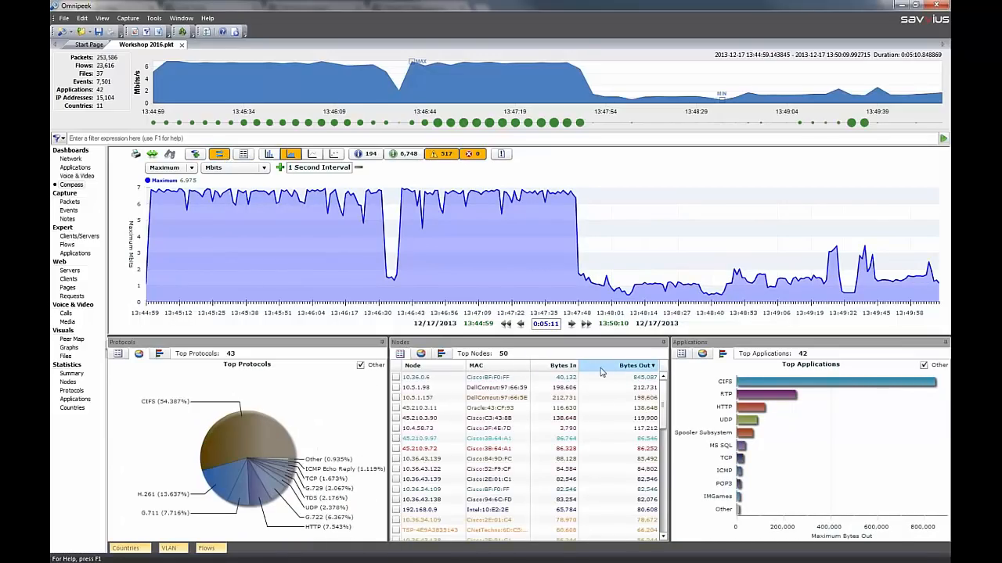
pyautogui.click(219, 154)
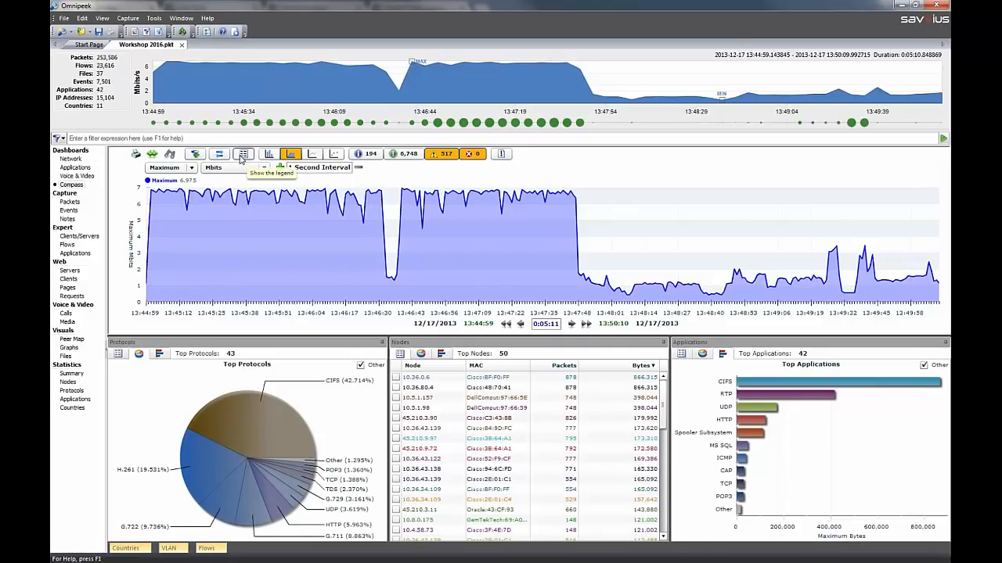
# Show the graph legend, add the HTTP application to the graph, and hide the Maximum series to isolate HTTP
pyautogui.click(244, 156)
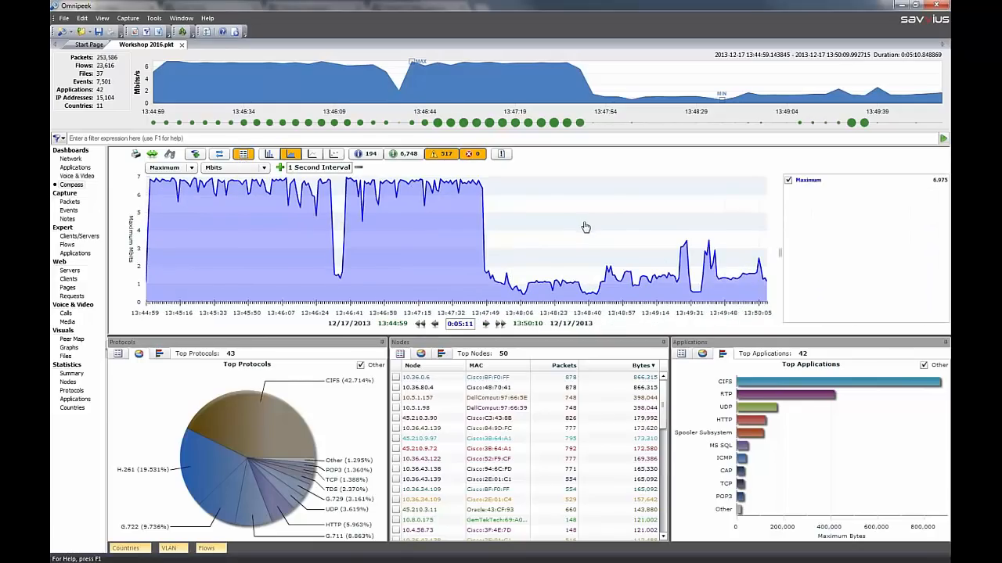
pyautogui.click(754, 425)
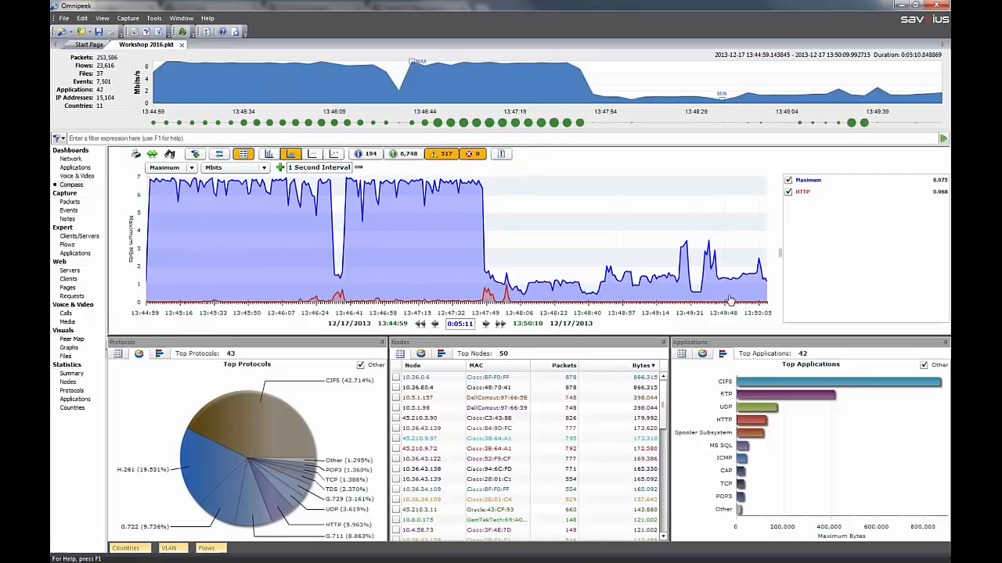
pyautogui.click(788, 181)
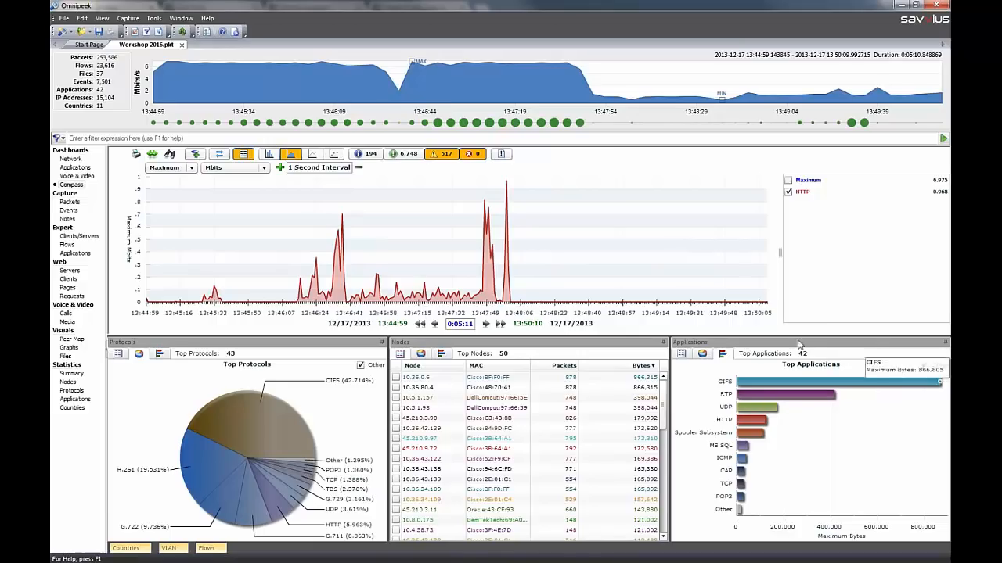
# Select the packets related to the Compass selection, dismiss the selection results without applying an option, and return to the Compass dashboard
pyautogui.rightClick(803, 229)
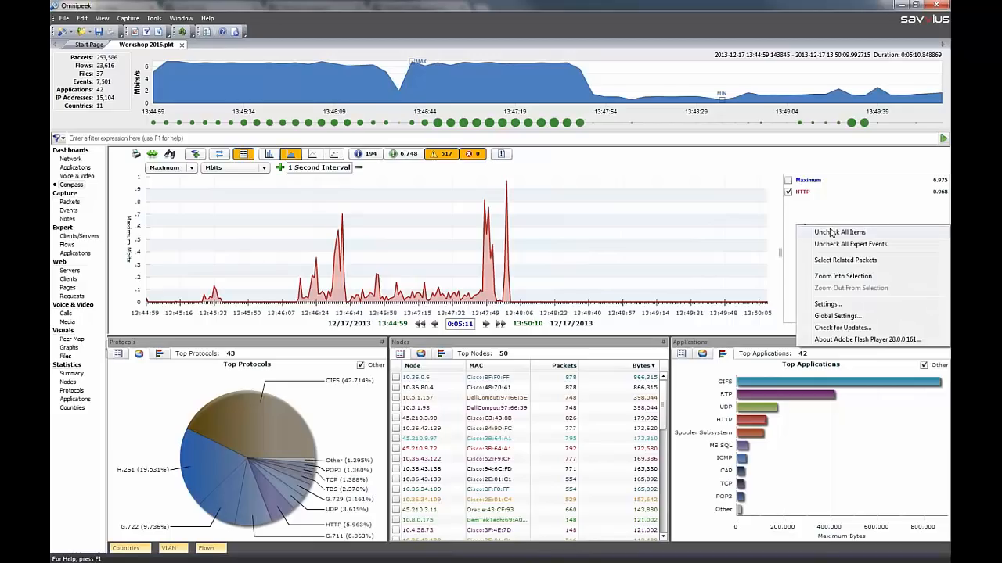
pyautogui.click(883, 264)
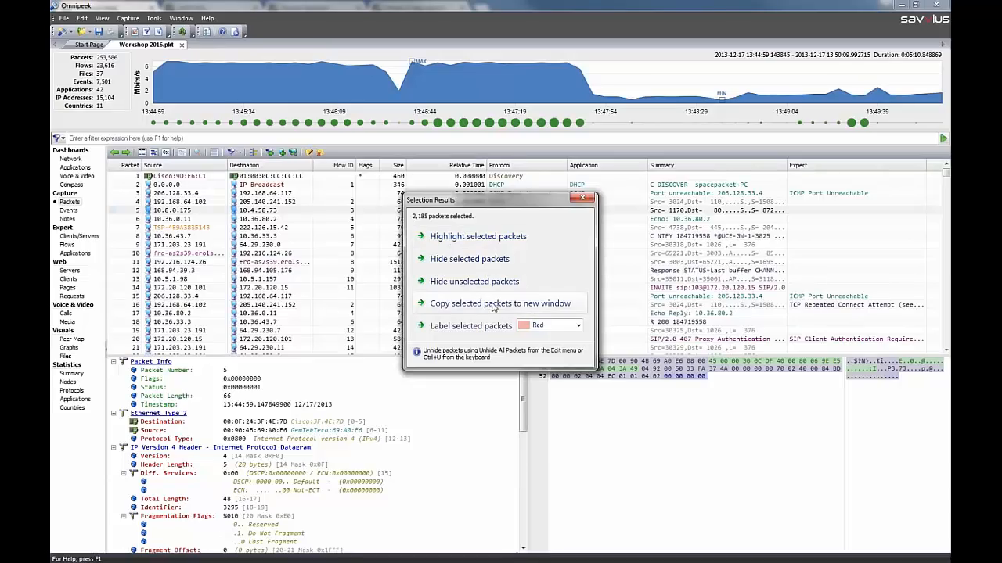
pyautogui.click(583, 200)
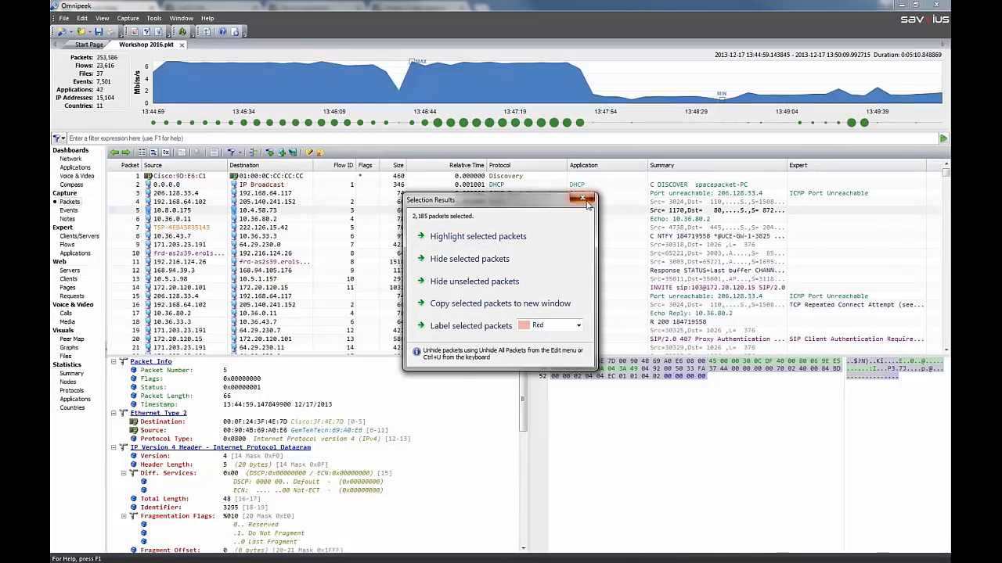
pyautogui.click(72, 185)
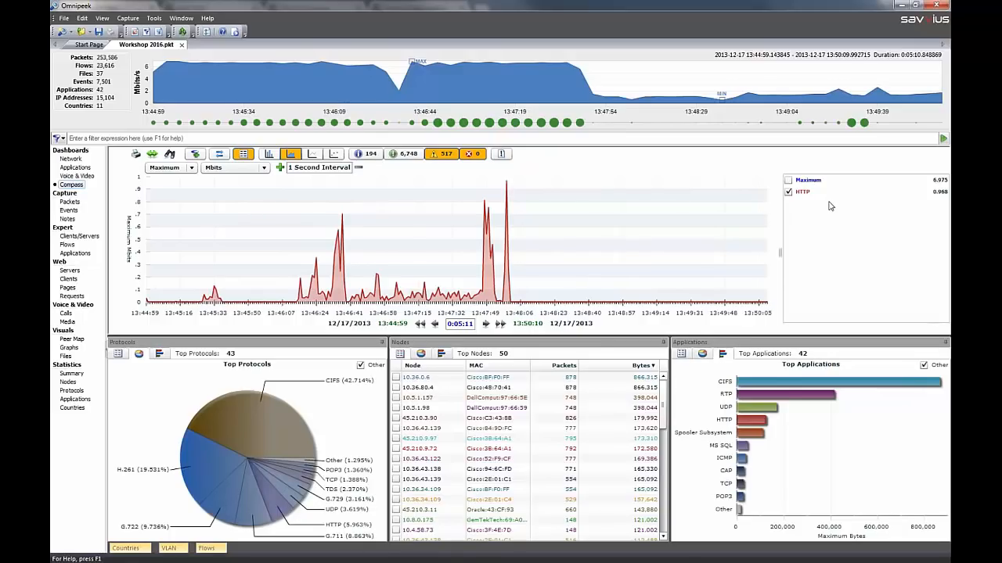
# Compare the graph with and without the Maximum series, and leave Maximum displayed with HTTP hidden
pyautogui.click(789, 181)
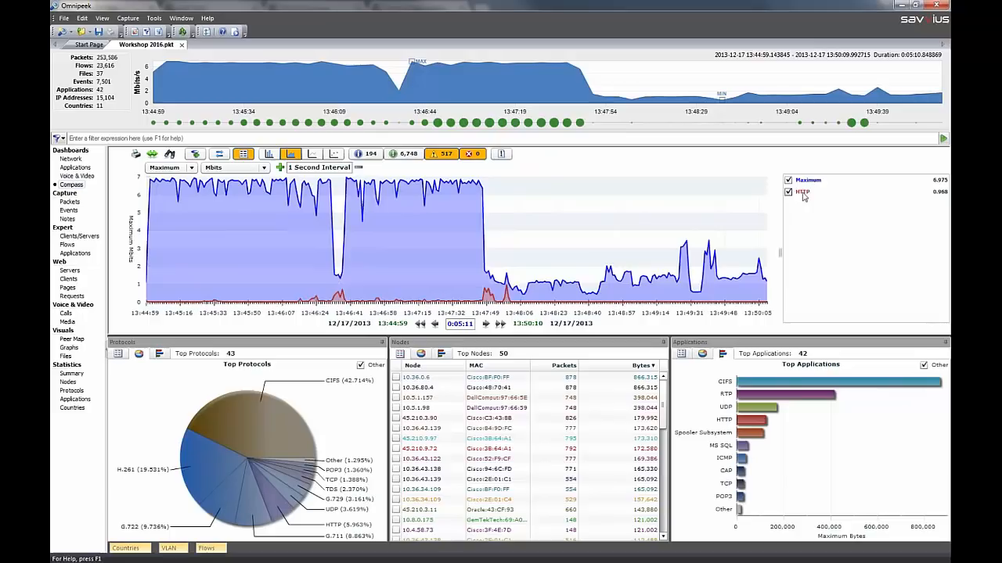
pyautogui.click(789, 181)
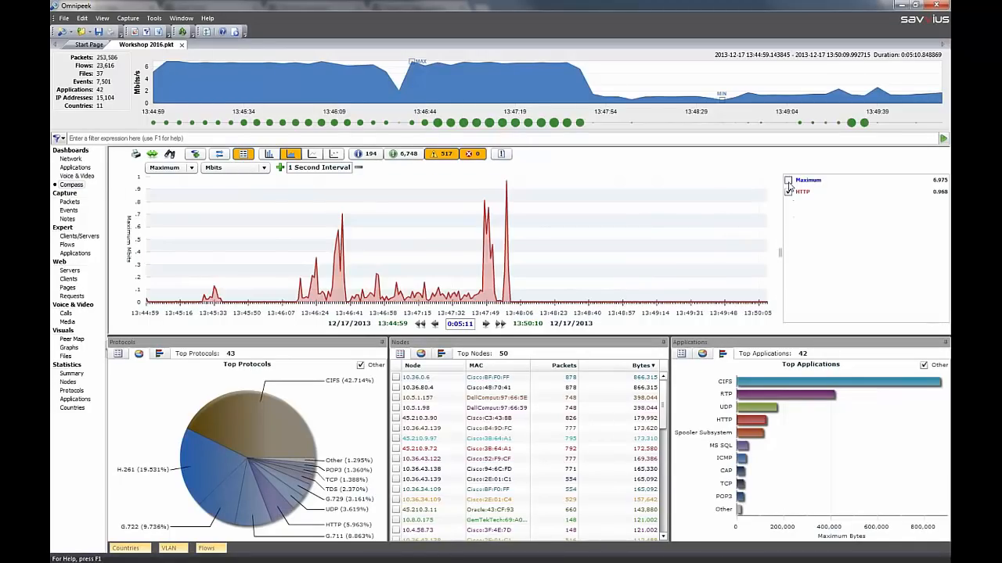
pyautogui.click(789, 181)
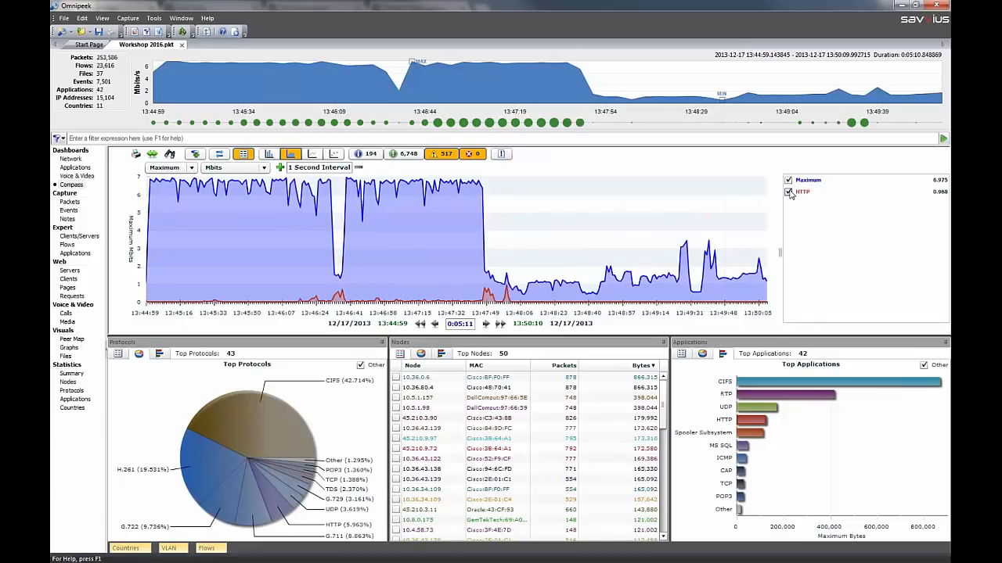
pyautogui.click(789, 192)
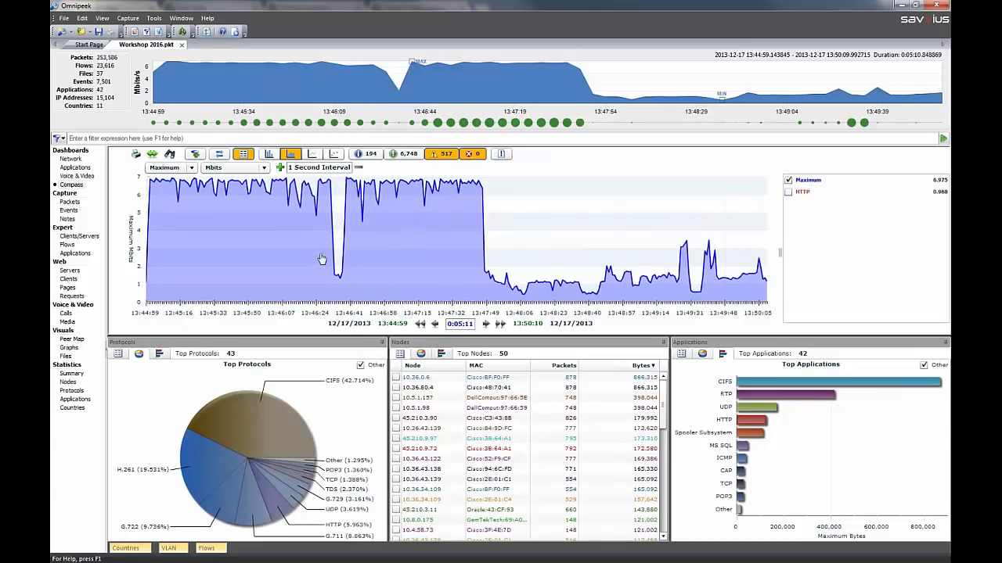
# Zoom into the traffic dip from 13:46:27 to 13:46:43 and restore the graph's full time range
pyautogui.moveTo(327, 258); pyautogui.dragTo(358, 255)
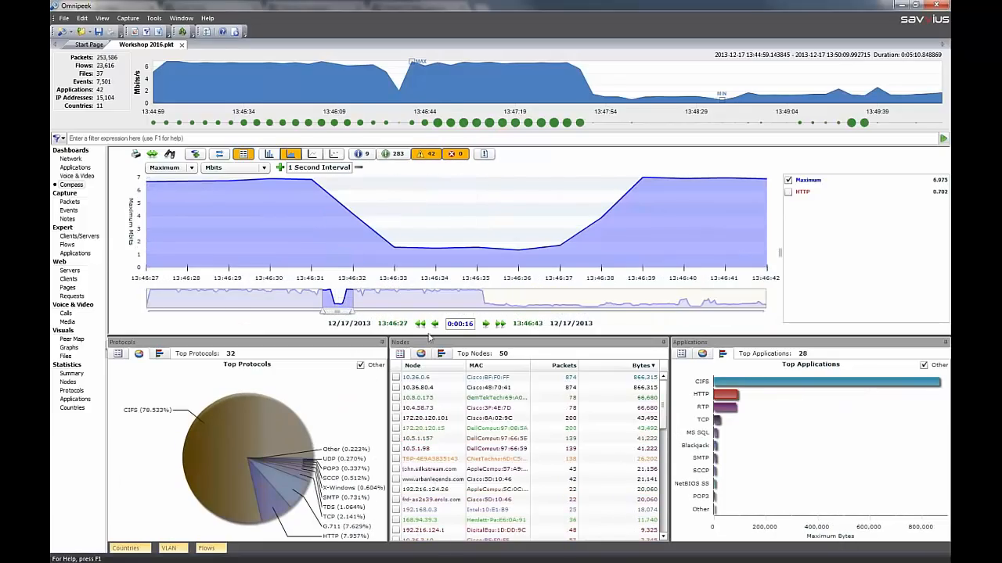
pyautogui.click(153, 155)
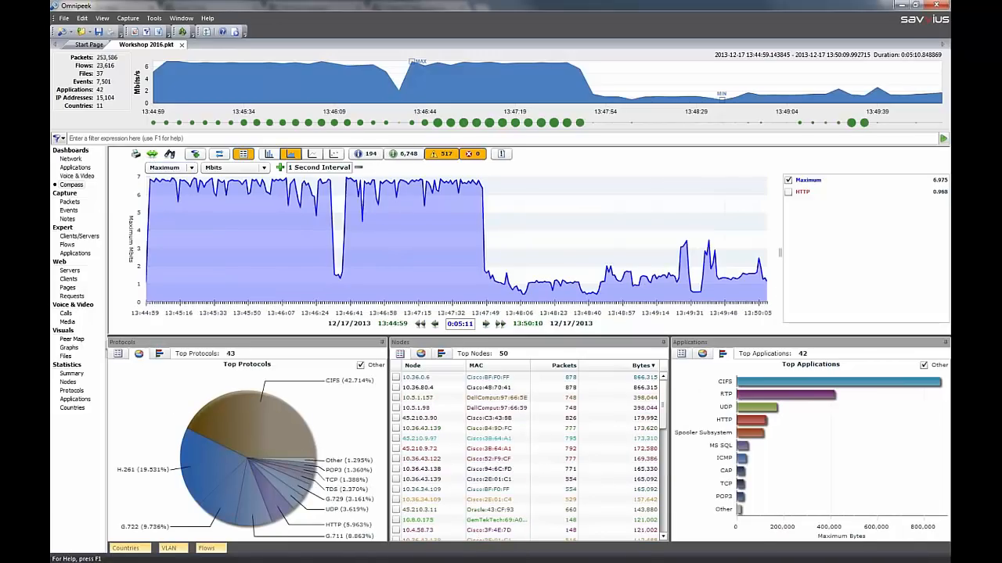
# Show the Expert event view in place of the legend and overlay the TCP Repeated Connect Attempt events on the graph
pyautogui.click(501, 154)
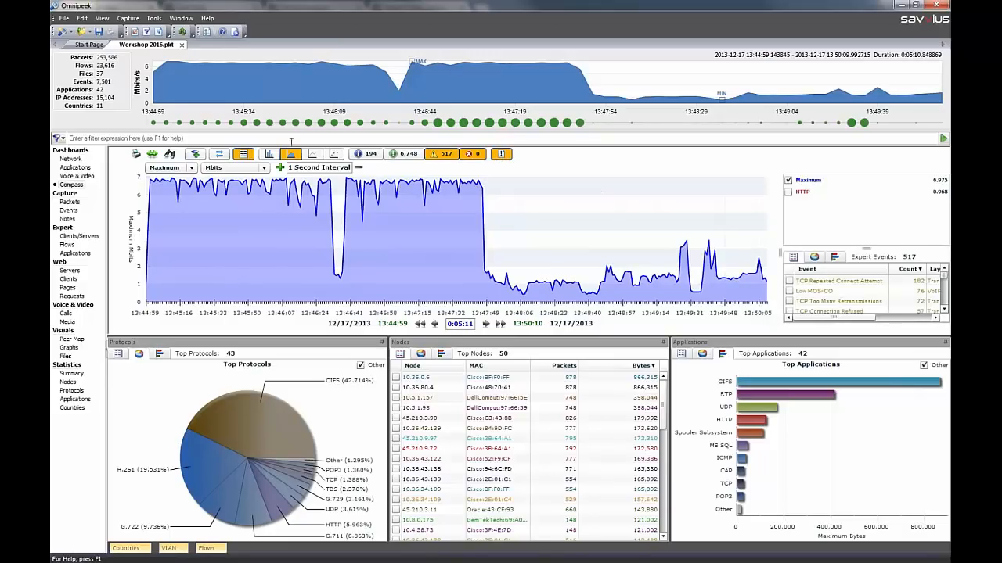
pyautogui.click(244, 154)
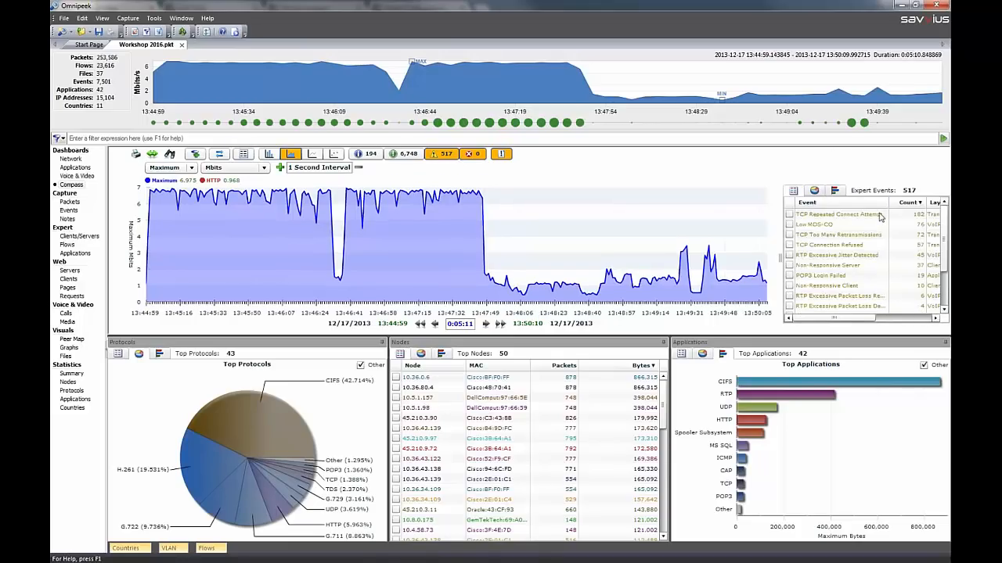
pyautogui.click(789, 215)
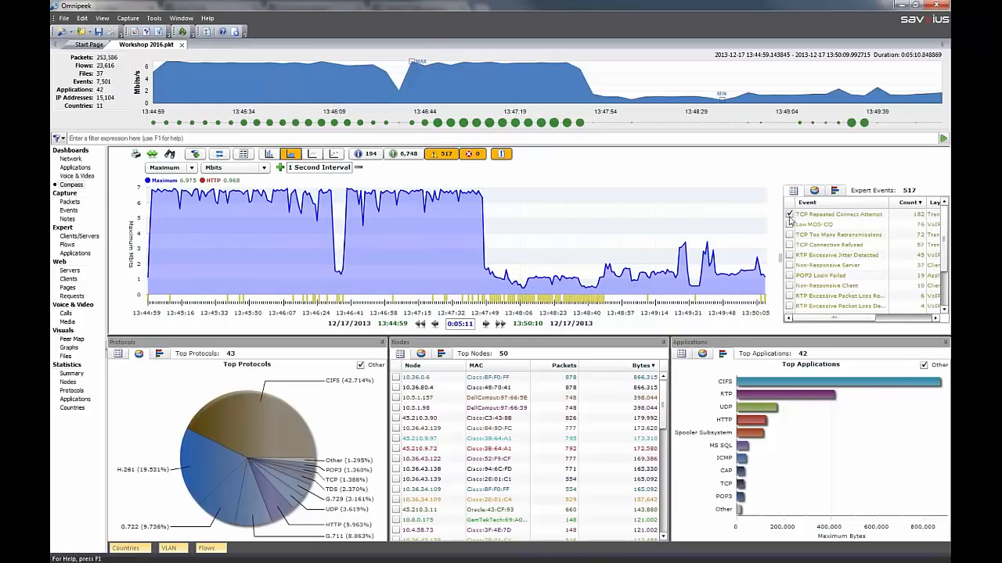
# Narrow the Compass time range to the traffic dip from 13:46:33 to 13:46:35
pyautogui.click(346, 271)
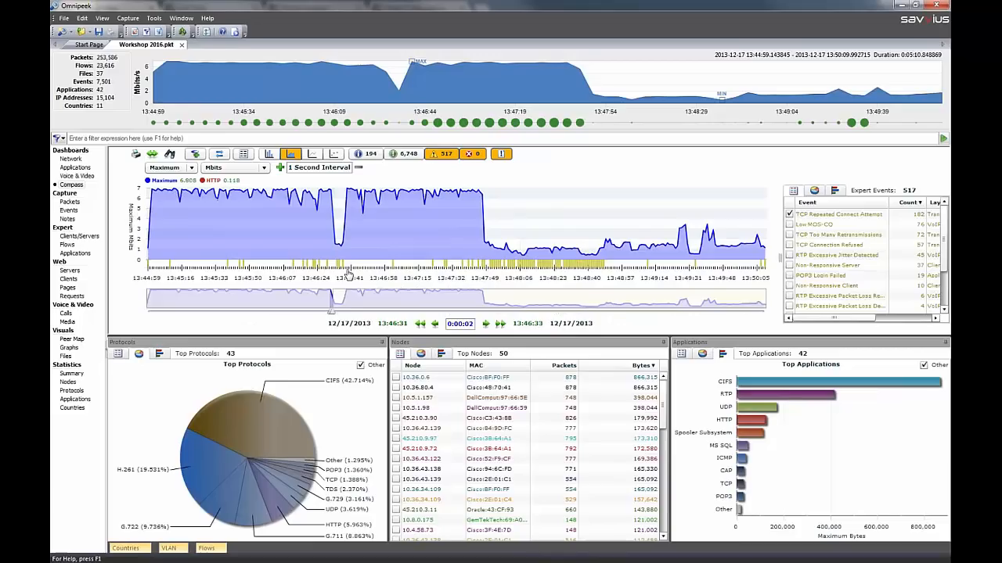
pyautogui.moveTo(348, 273); pyautogui.dragTo(343, 249)
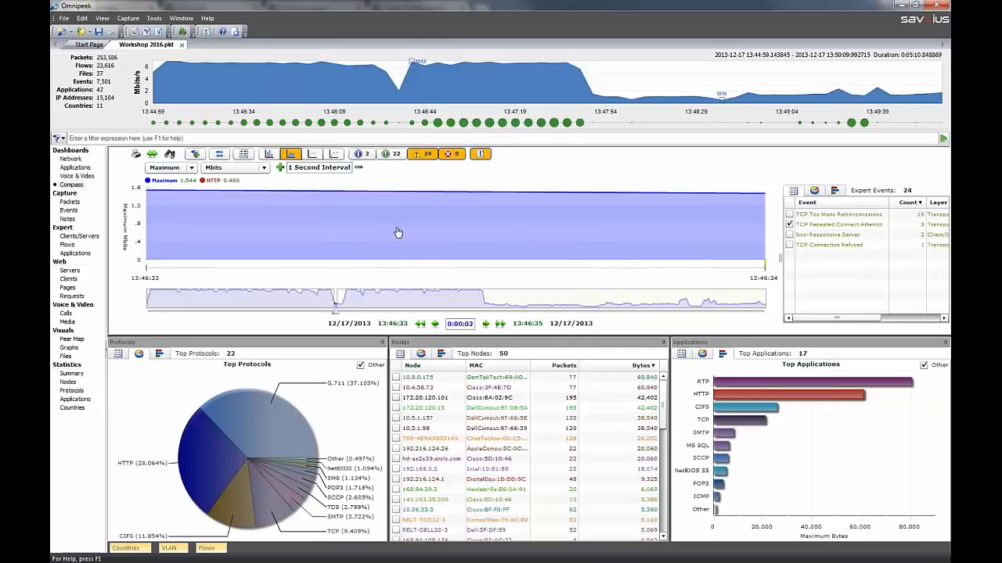
# Remove the TCP Repeated Connect Attempt overlay from the graph and look up the uncheck-all options for events, applications and nodes
pyautogui.click(790, 225)
pyautogui.rightClick(806, 243)
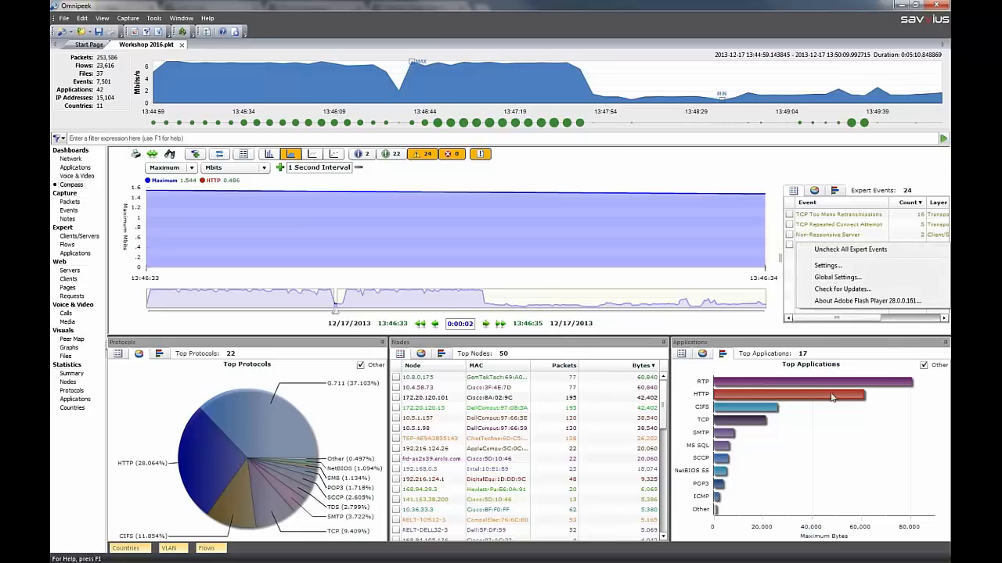
pyautogui.rightClick(831, 435)
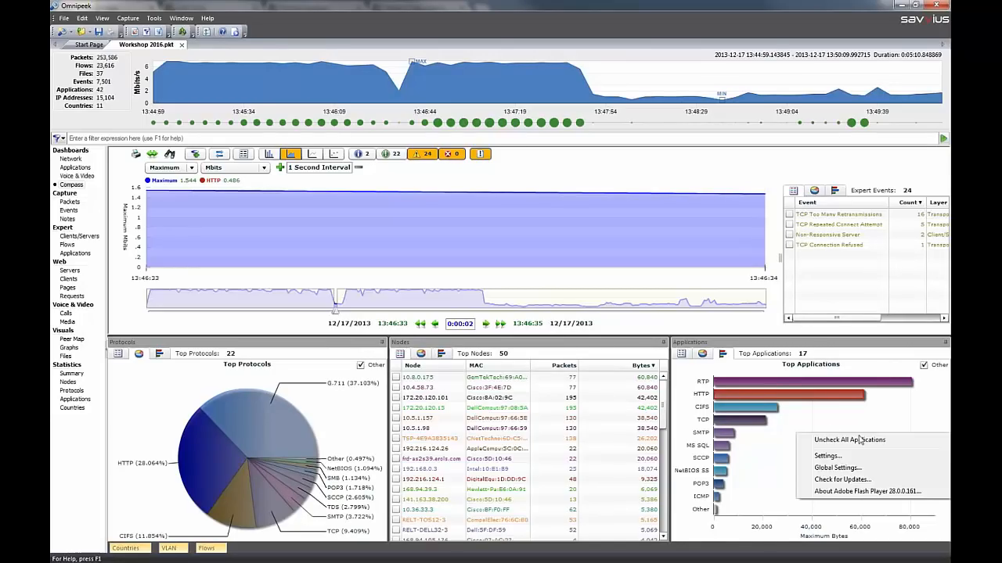
pyautogui.rightClick(559, 439)
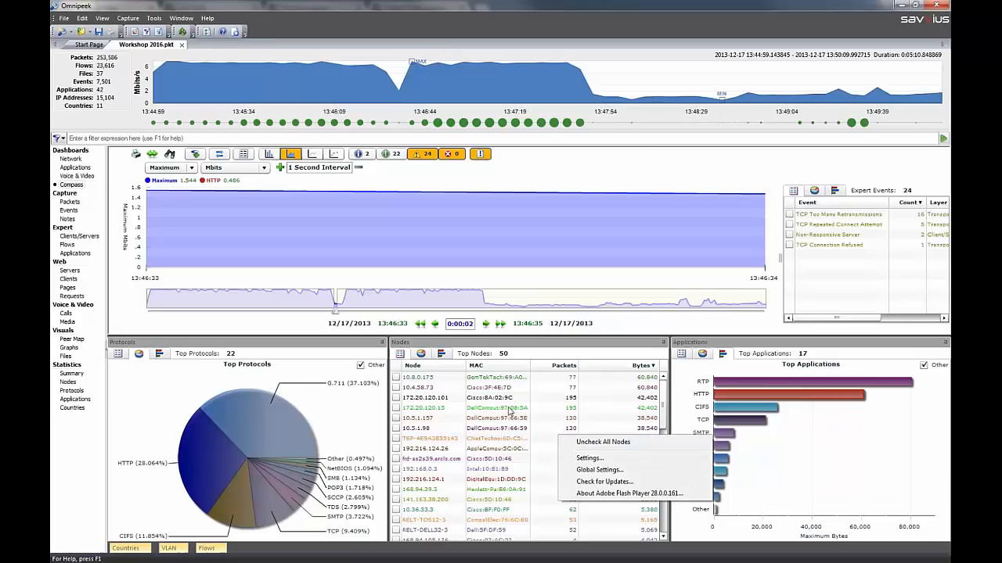
# Plot nodes 172.20.120.101, TSP-4E9A3835143 and 192.168.0.3 on the graph, and clear them by unchecking all nodes
pyautogui.click(396, 398)
pyautogui.click(396, 438)
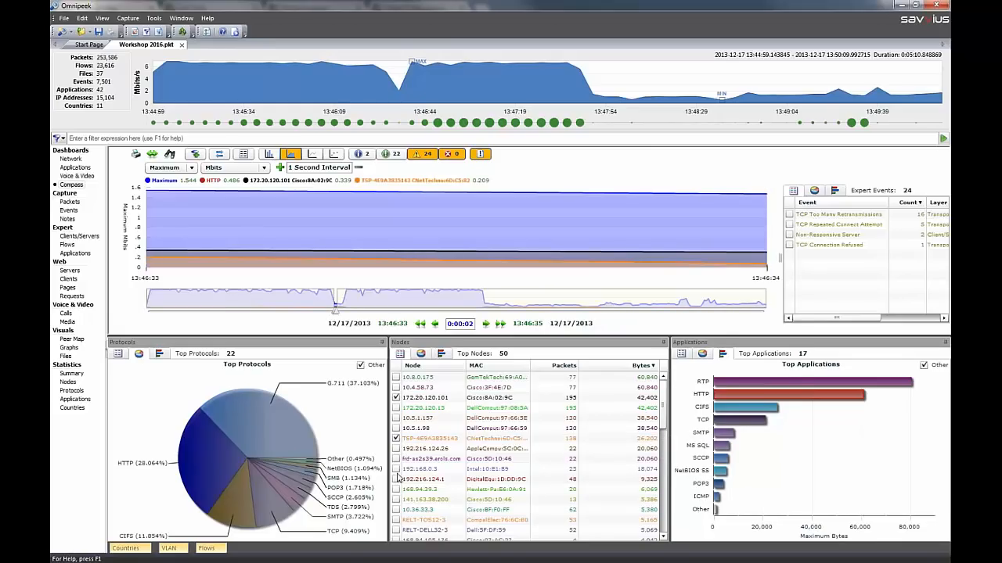
pyautogui.click(396, 469)
pyautogui.rightClick(456, 428)
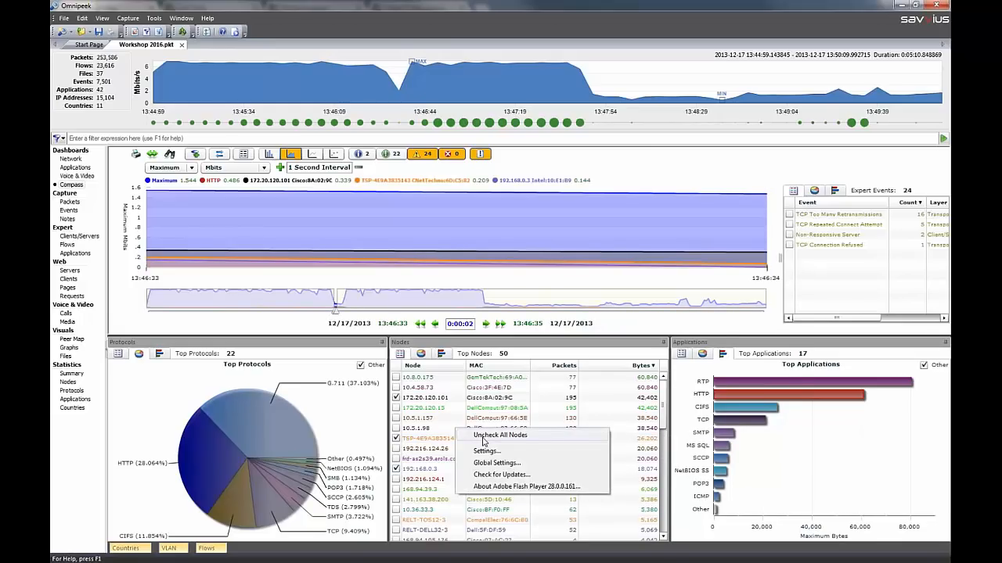
pyautogui.click(499, 435)
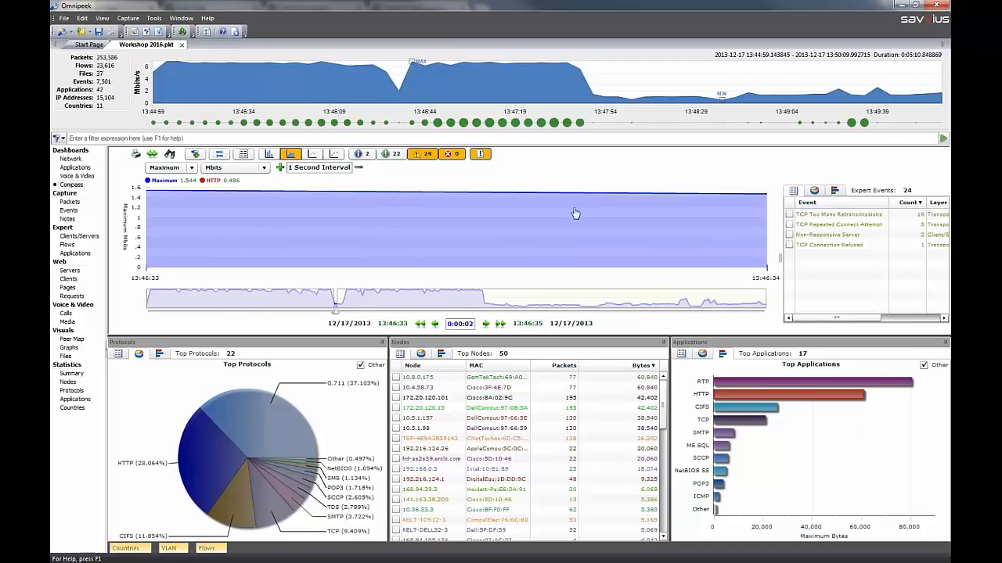
# Hide the Expert event view in Compass, and examine the decodes of packets 3 and 5 in the Packets view
pyautogui.click(479, 154)
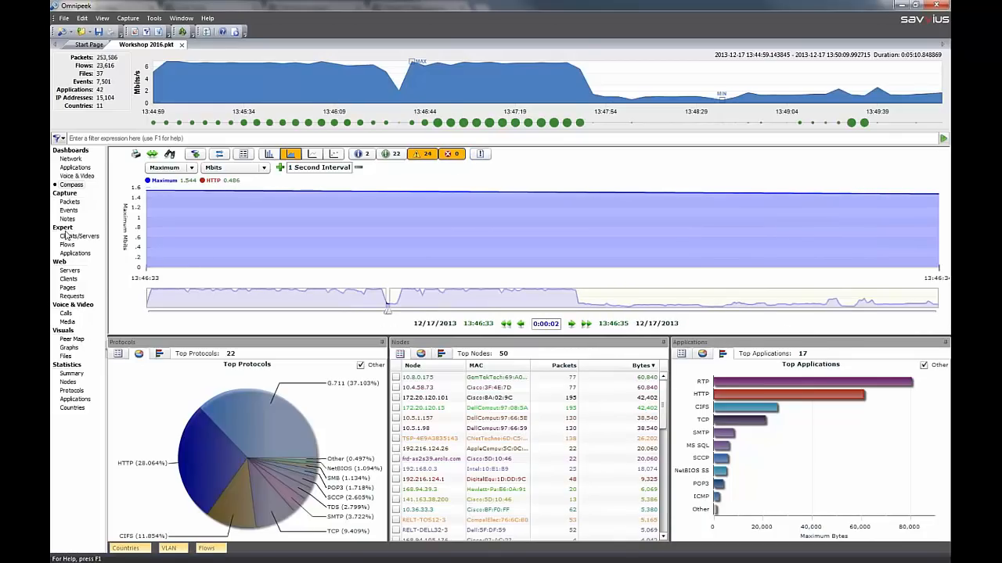
pyautogui.click(69, 202)
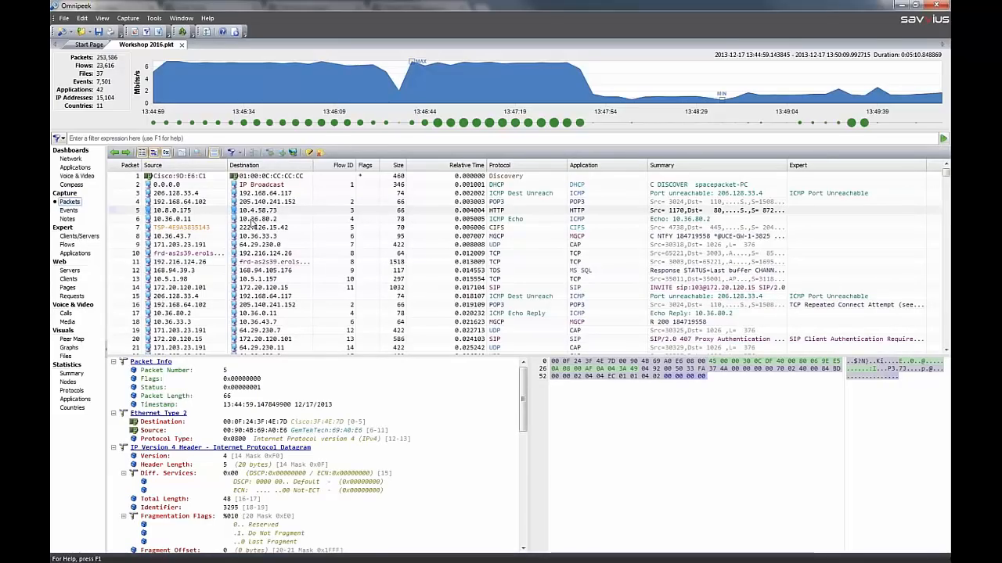
pyautogui.click(371, 193)
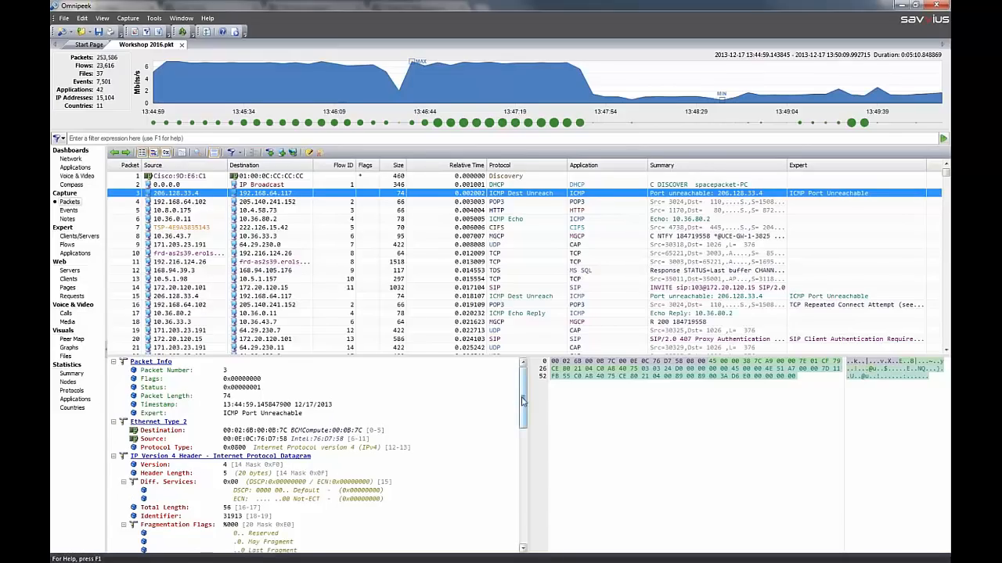
pyautogui.moveTo(523, 398); pyautogui.dragTo(523, 491)
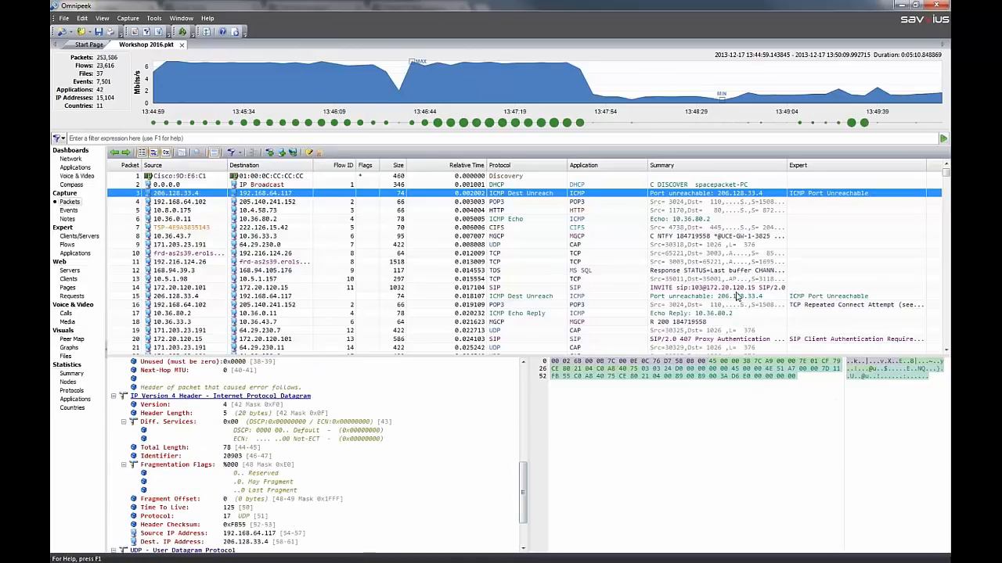
pyautogui.click(564, 210)
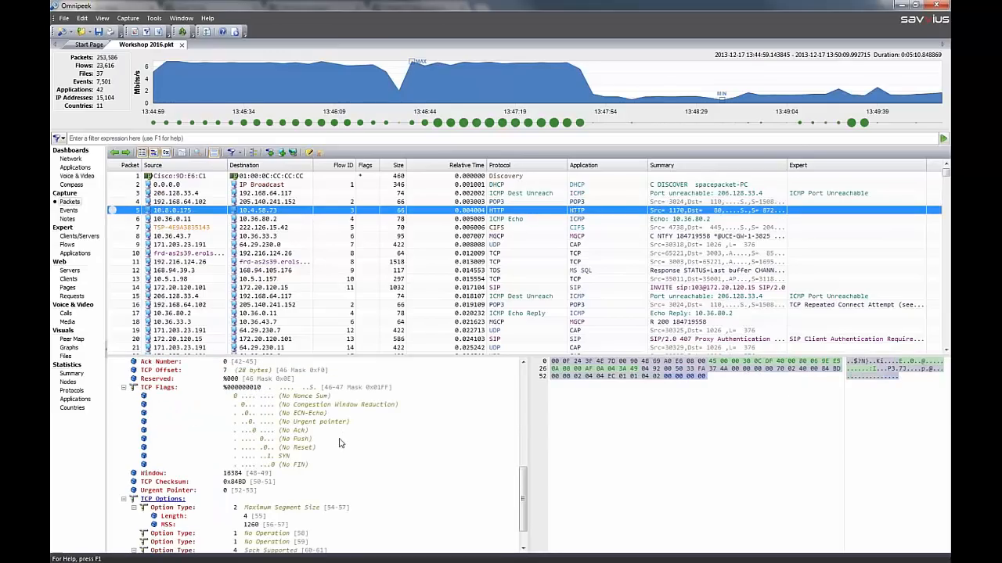
# Add the Size Bar column to the packet list
pyautogui.rightClick(279, 169)
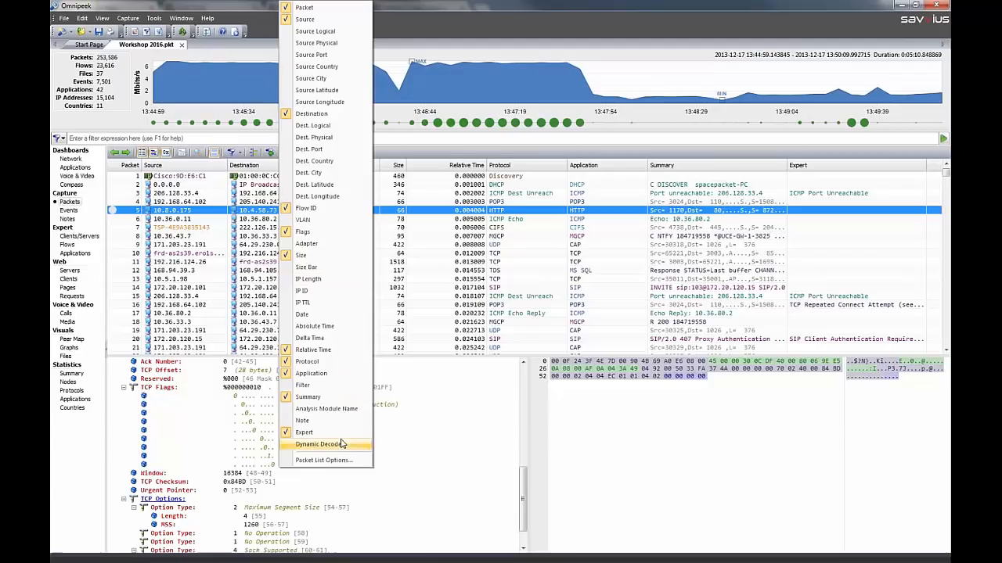
pyautogui.click(332, 268)
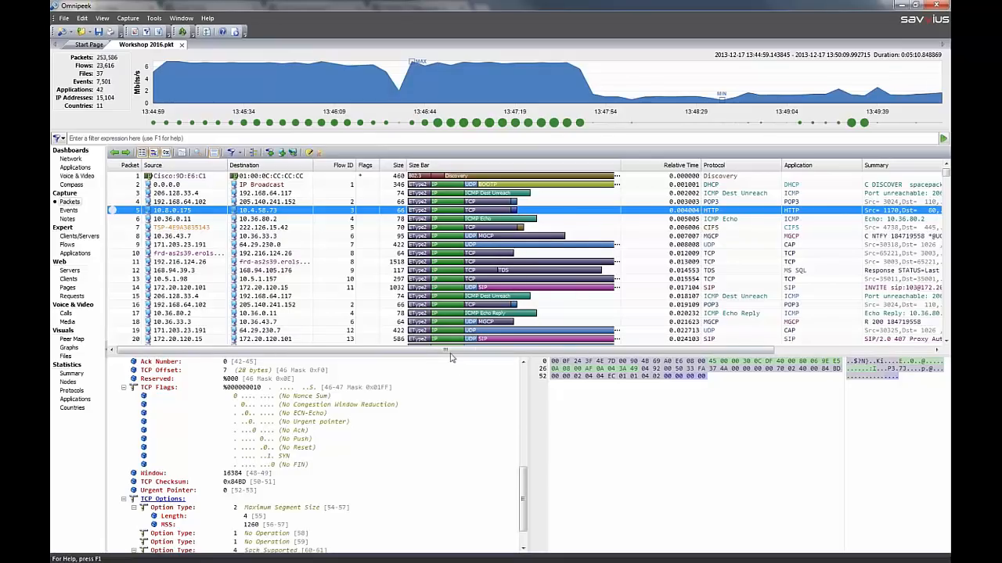
# Add the TCP Flags field of packet 5's decode as a decode column and bring it into view in the packet list
pyautogui.moveTo(523, 480); pyautogui.dragTo(523, 455)
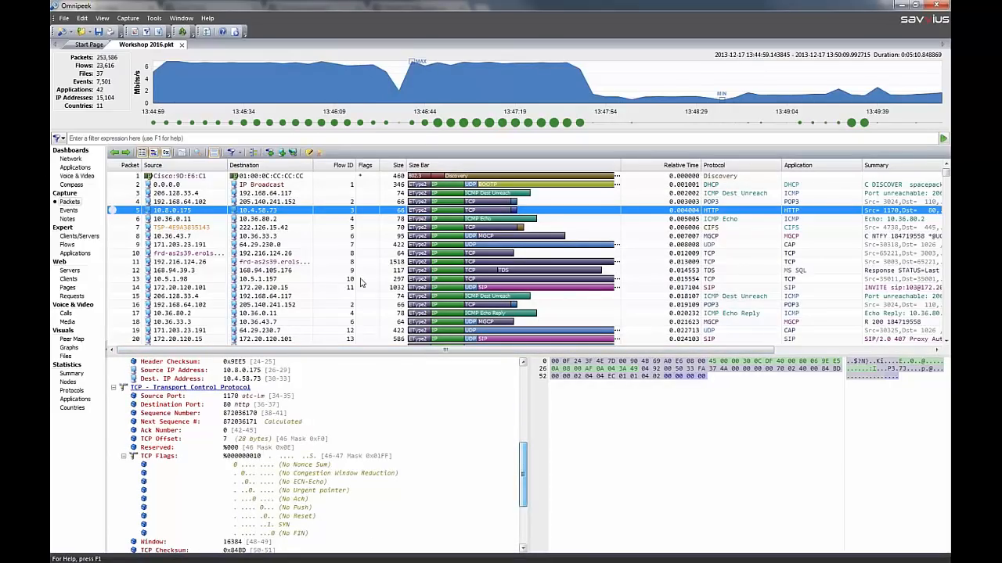
pyautogui.rightClick(325, 166)
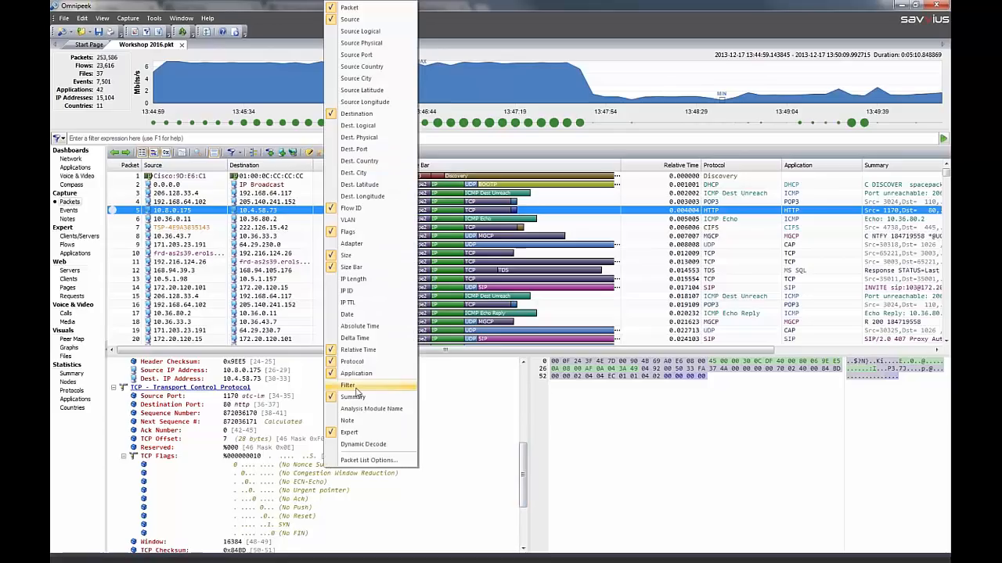
pyautogui.click(522, 460)
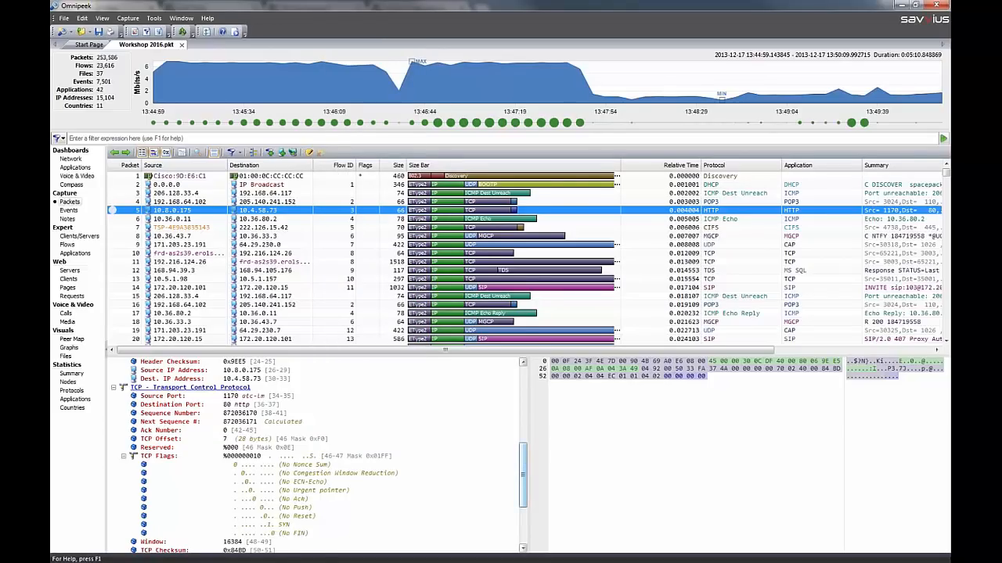
pyautogui.click(166, 461)
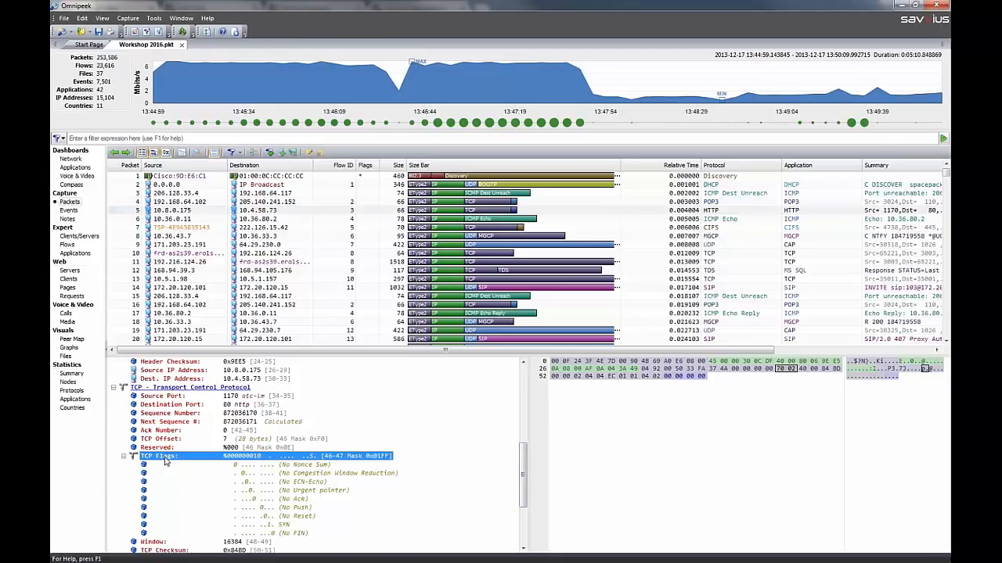
pyautogui.rightClick(165, 462)
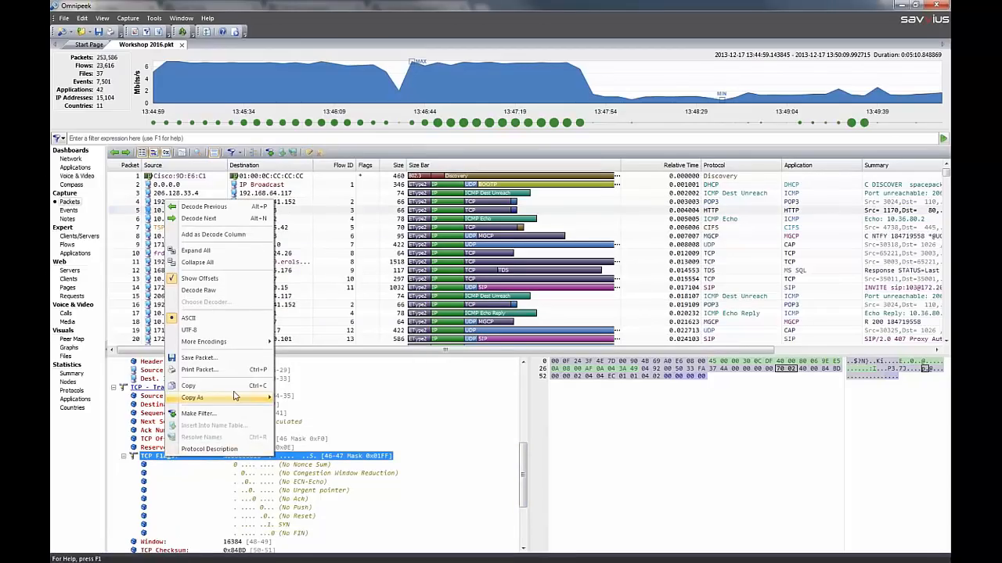
pyautogui.click(227, 238)
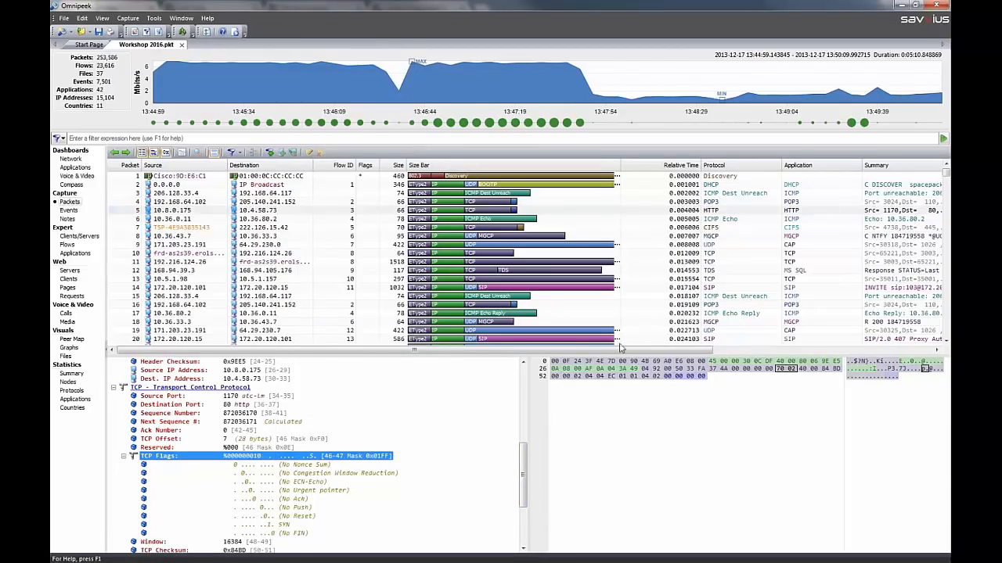
pyautogui.moveTo(657, 354); pyautogui.dragTo(940, 364)
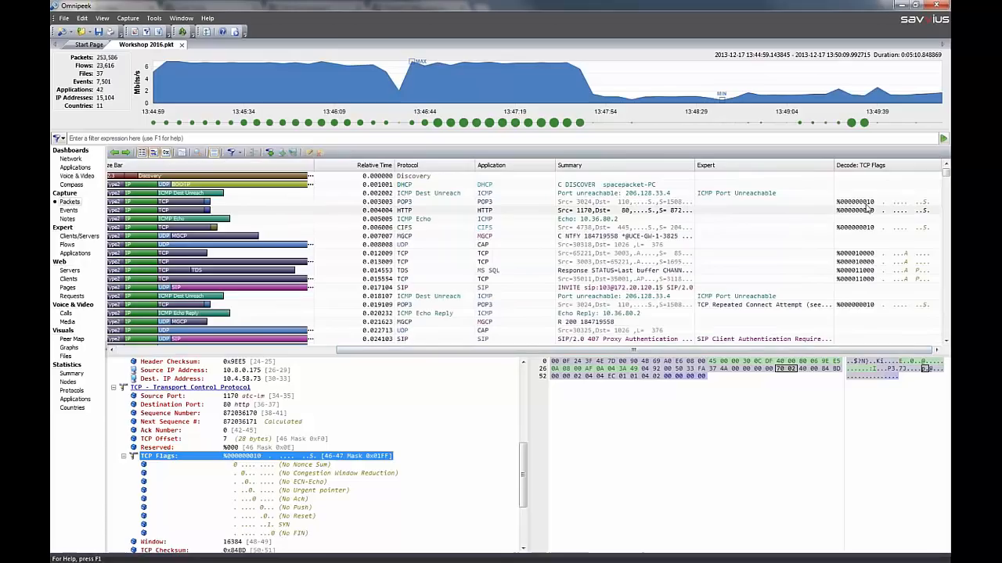
# Place the TCP Flags decode column before Expert, widen it, and look through its values down to the highlighted HTTP packets
pyautogui.moveTo(878, 167); pyautogui.dragTo(704, 169)
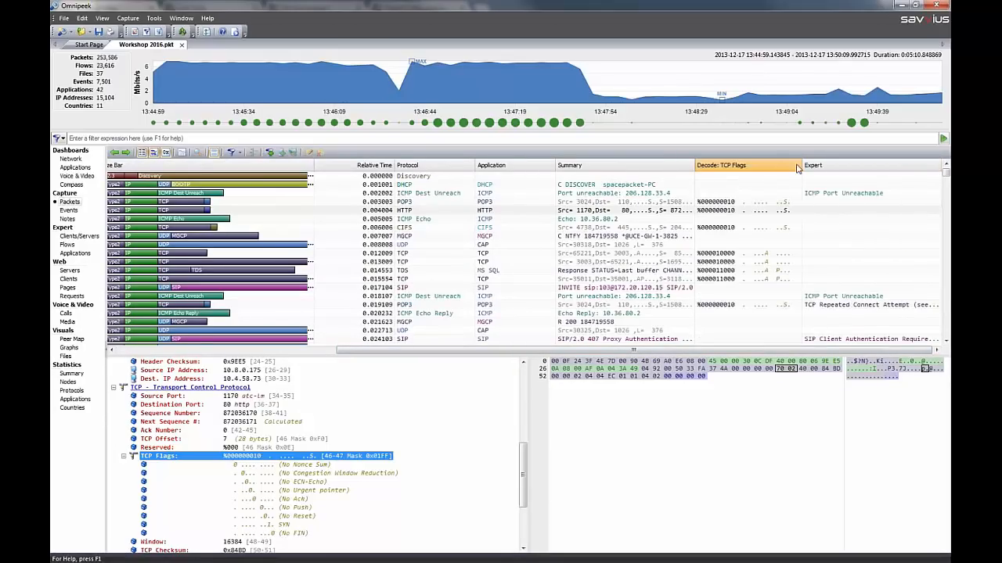
pyautogui.moveTo(848, 164); pyautogui.dragTo(897, 166)
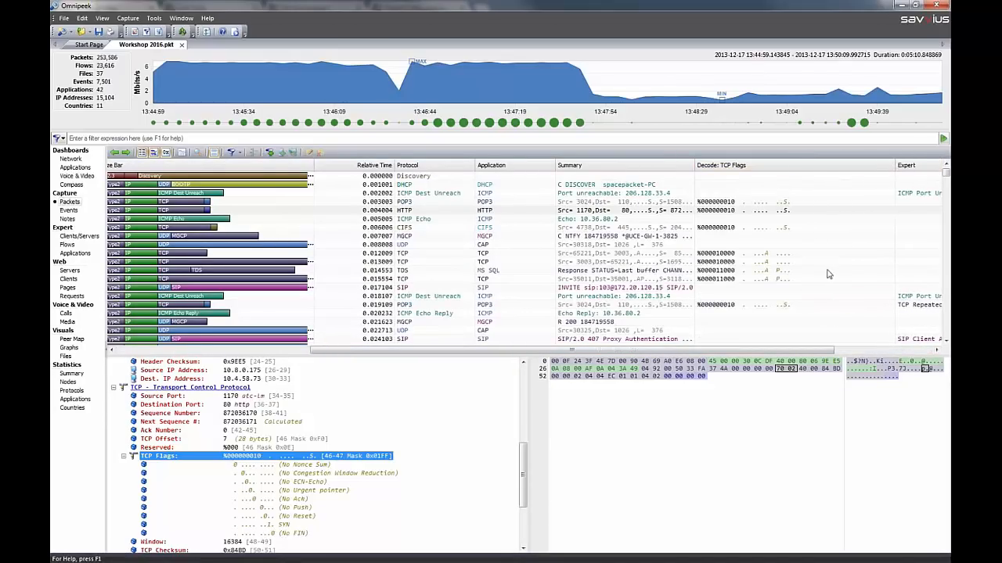
pyautogui.click(947, 327)
pyautogui.click(947, 327)
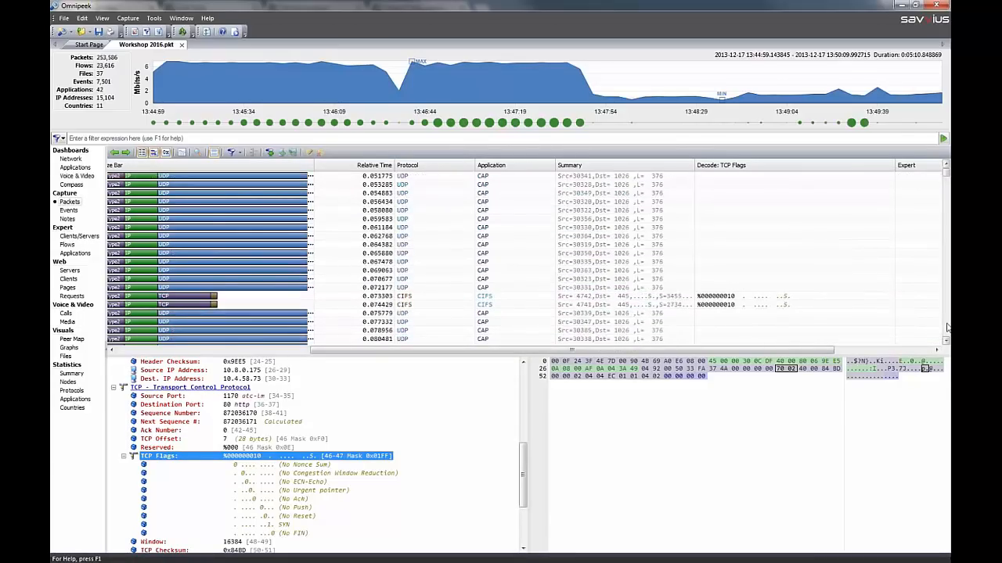
pyautogui.click(948, 327)
pyautogui.click(948, 327)
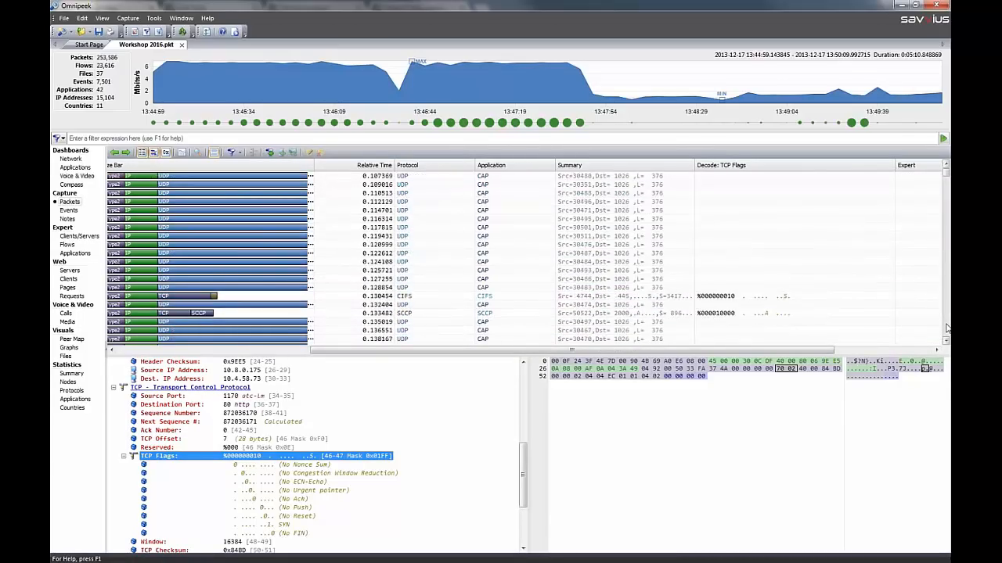
pyautogui.click(948, 327)
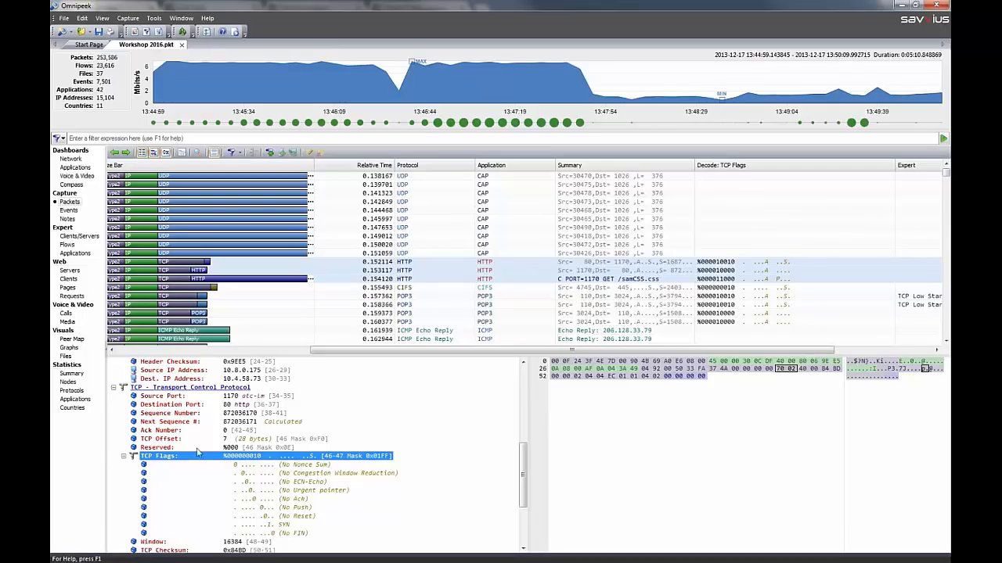
# Add the TCP Window field as a decode column, view its values, and remove the column from the packet list
pyautogui.moveTo(526, 482); pyautogui.dragTo(525, 530)
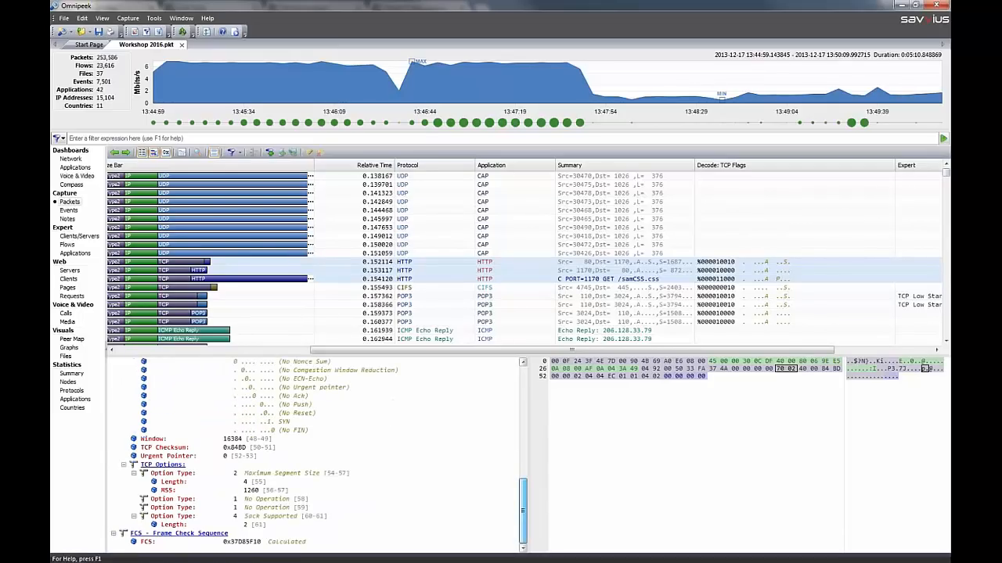
pyautogui.rightClick(152, 440)
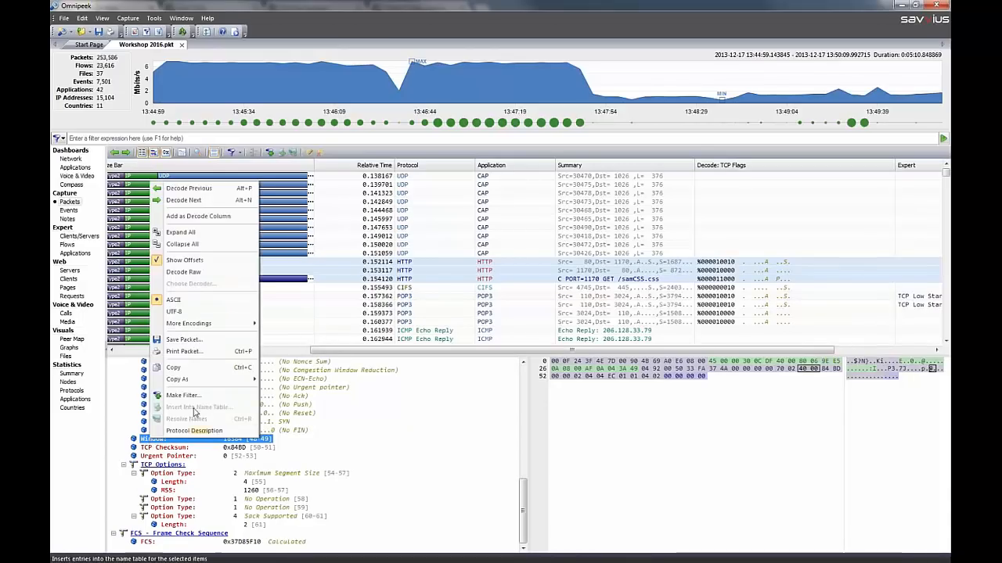
pyautogui.click(205, 217)
pyautogui.hscroll(3, 861, 351)
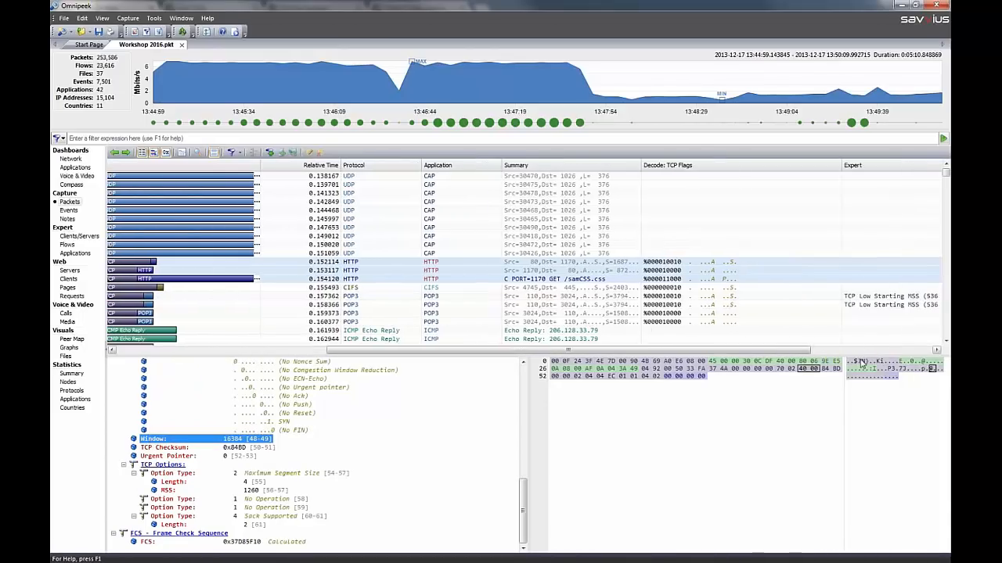
pyautogui.click(845, 352)
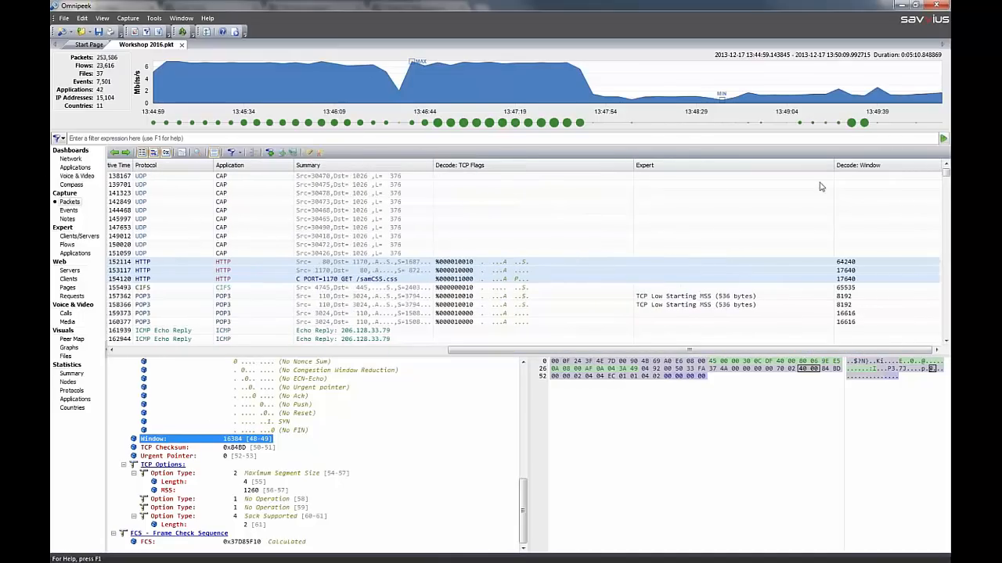
pyautogui.rightClick(868, 168)
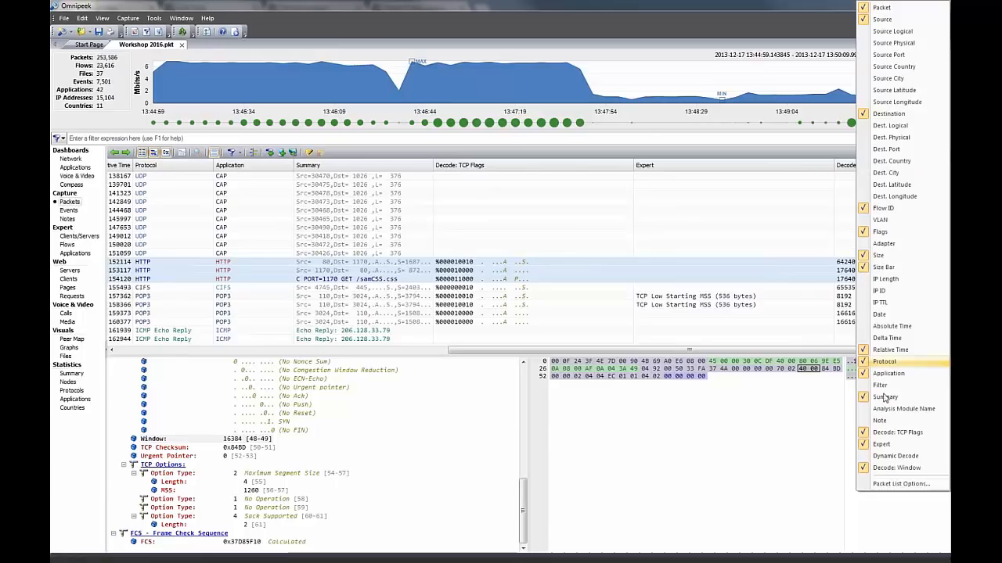
pyautogui.click(890, 468)
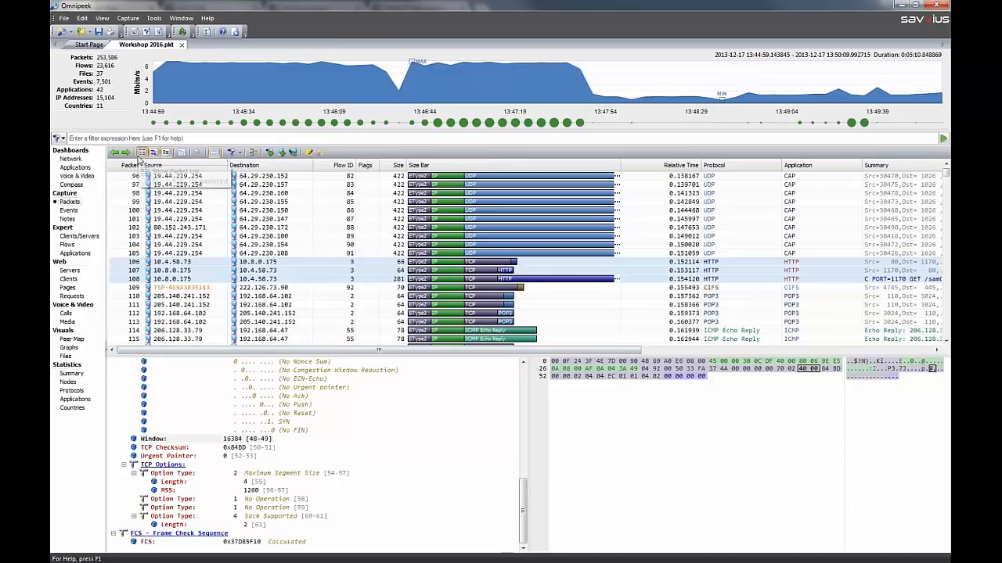
# Toggle the decode and hex views off and back on, and place the hex view beneath the decode view
pyautogui.click(154, 154)
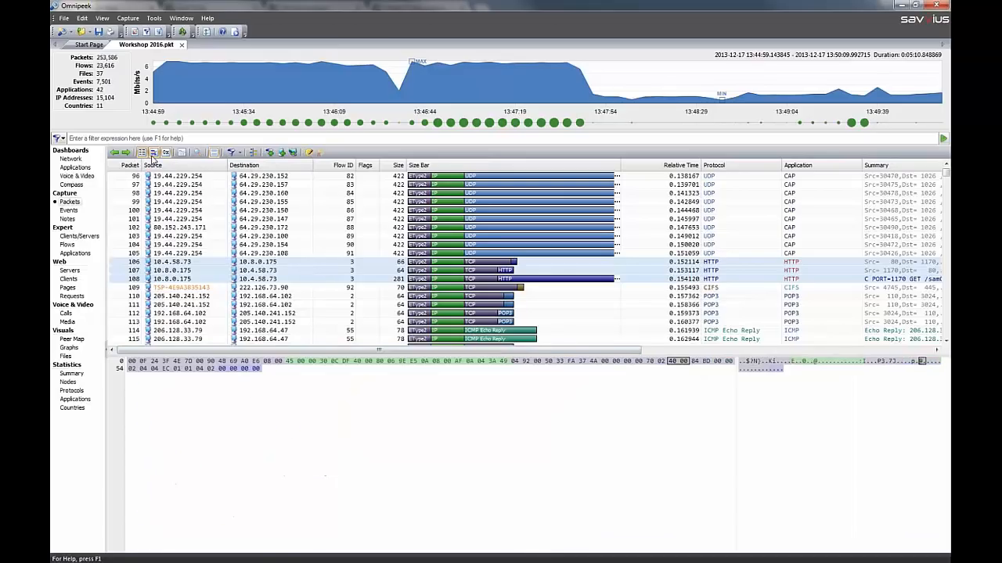
pyautogui.click(153, 154)
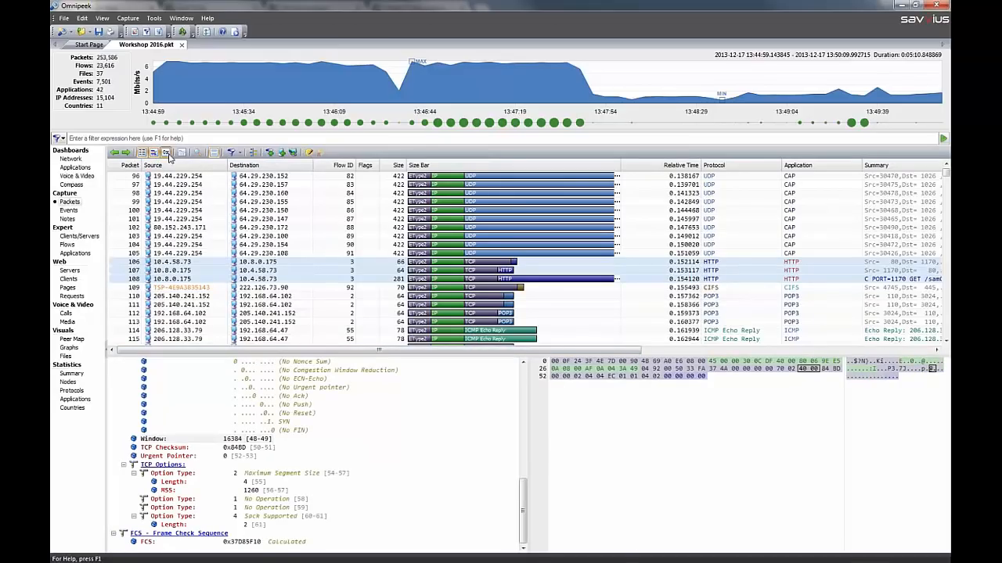
pyautogui.click(166, 154)
pyautogui.click(166, 154)
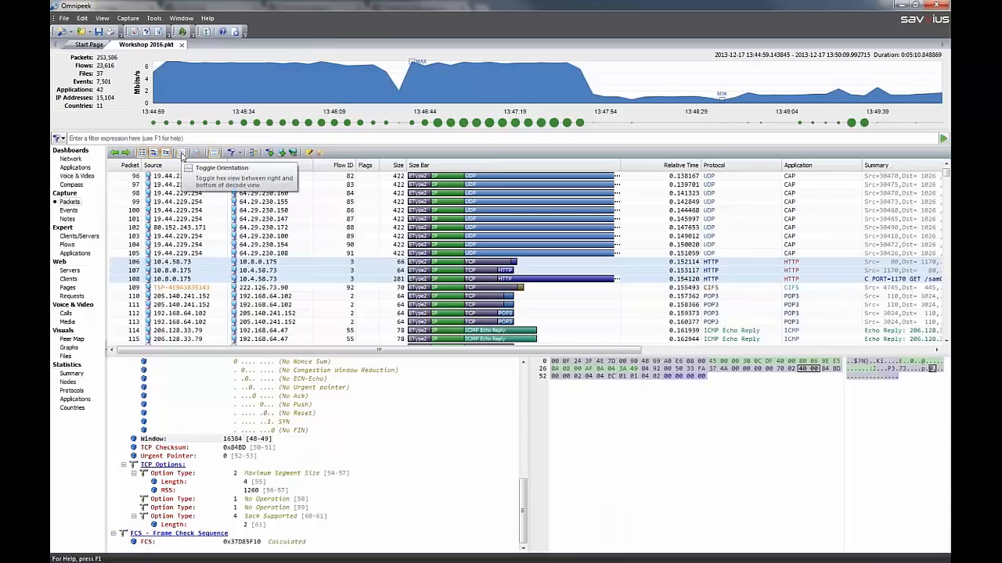
pyautogui.click(180, 154)
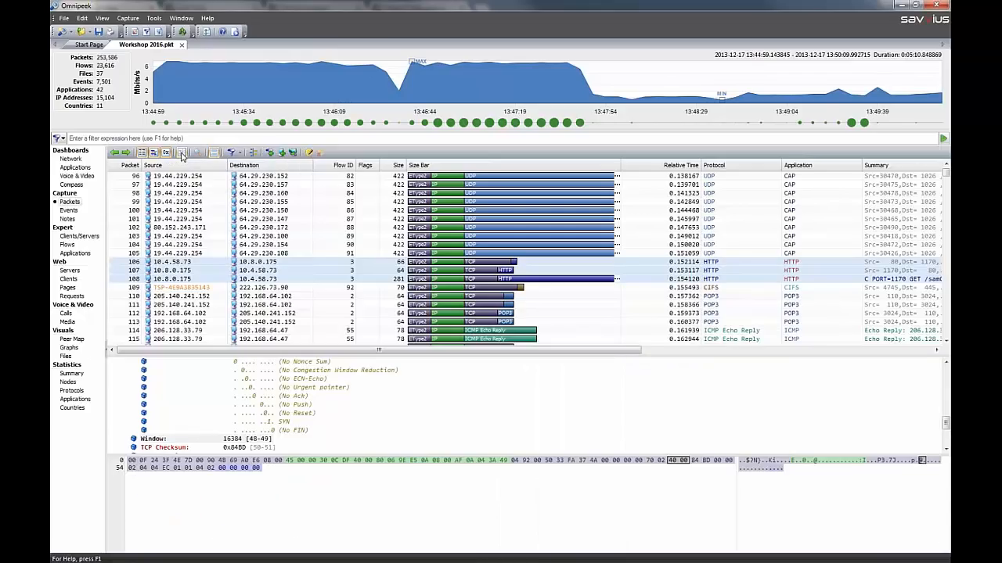
# Place the hex view beside the decode view
pyautogui.click(182, 154)
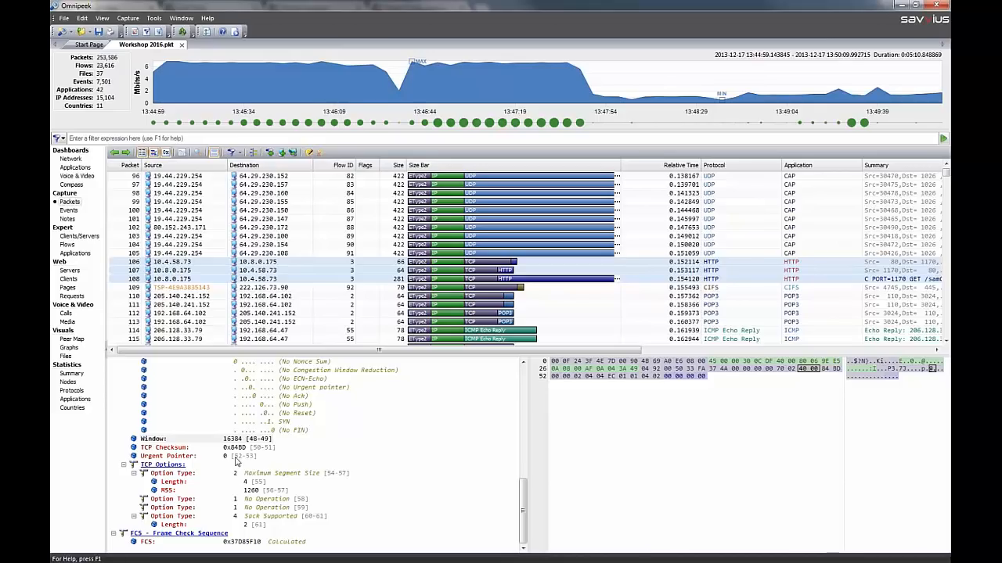
# Draft a filter named "TCP Window" from the Window field in the packet decode, and discard it
pyautogui.rightClick(177, 443)
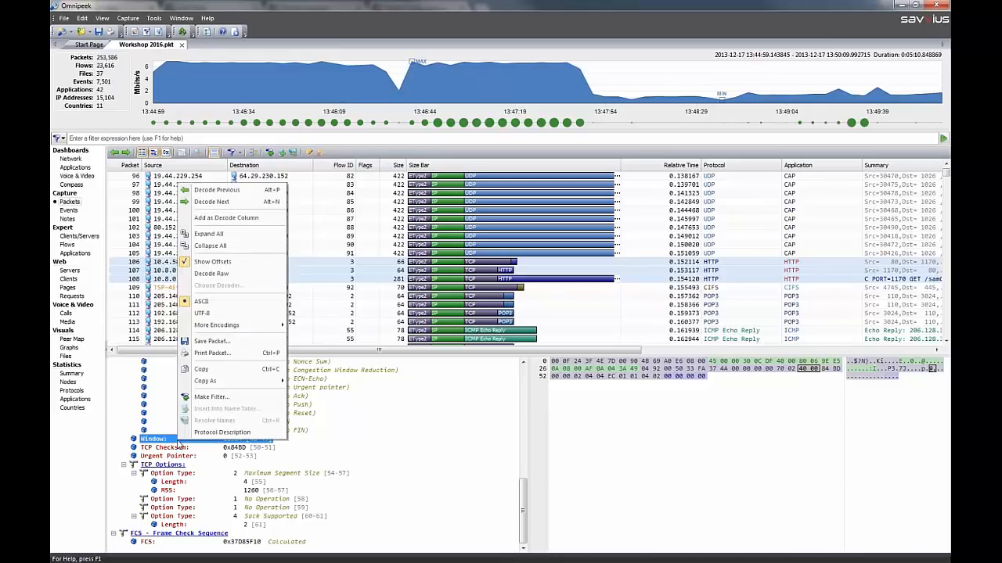
pyautogui.click(211, 397)
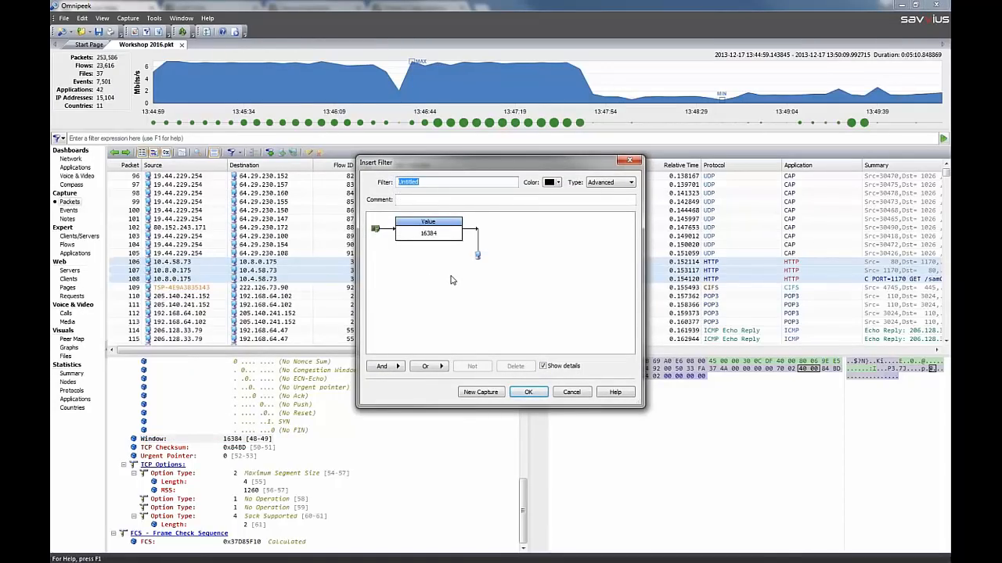
pyautogui.write('TCP Window')
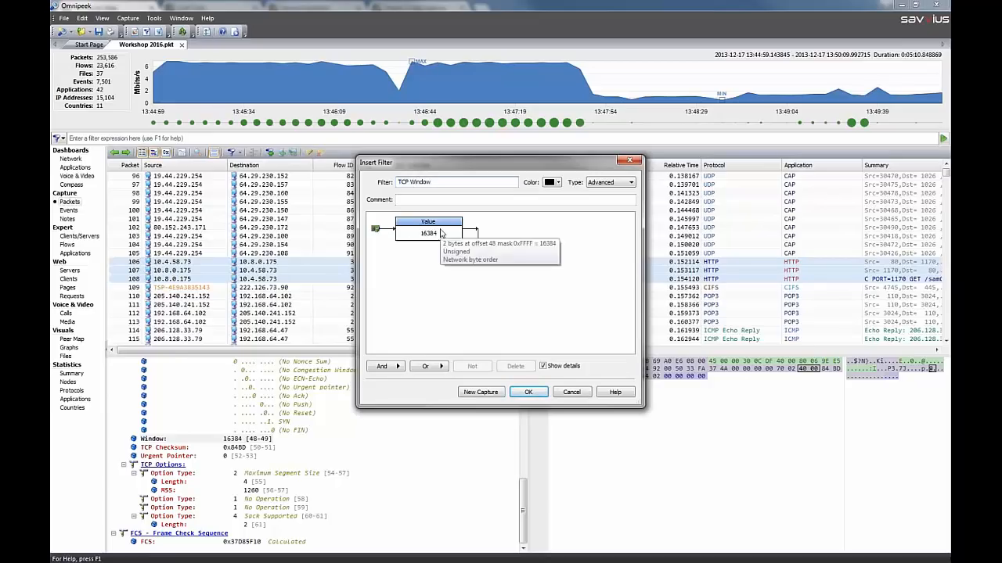
pyautogui.click(571, 392)
# Insert the predefined FTP filter into the filter expression, apply it to the capture, and highlight the selected packets
pyautogui.click(65, 139)
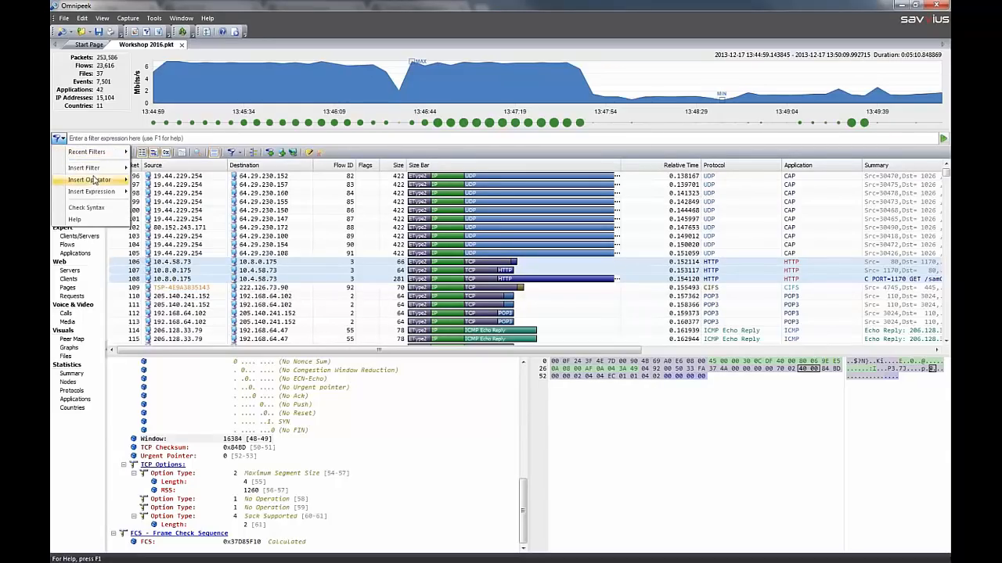
pyautogui.moveTo(100, 169)
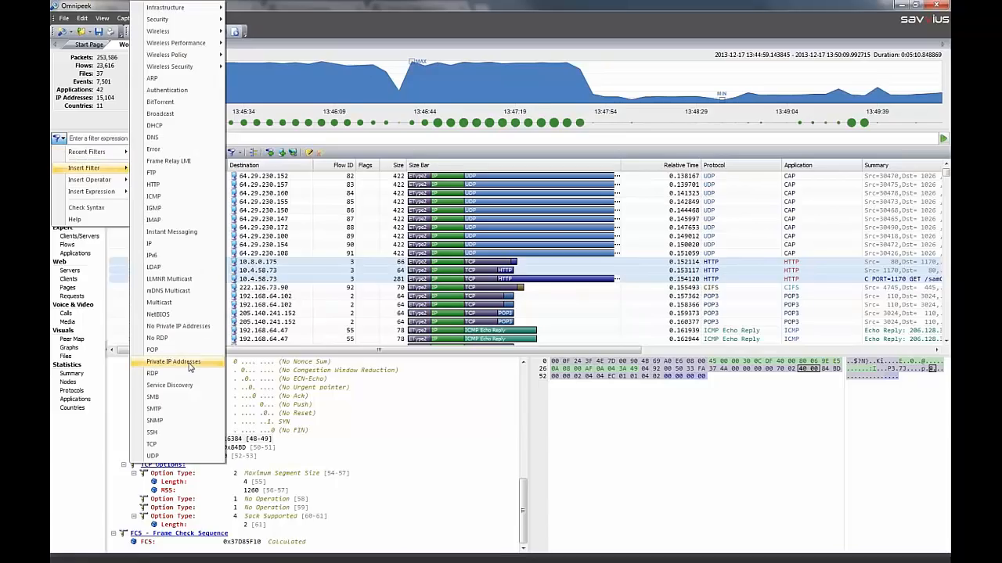
pyautogui.click(173, 173)
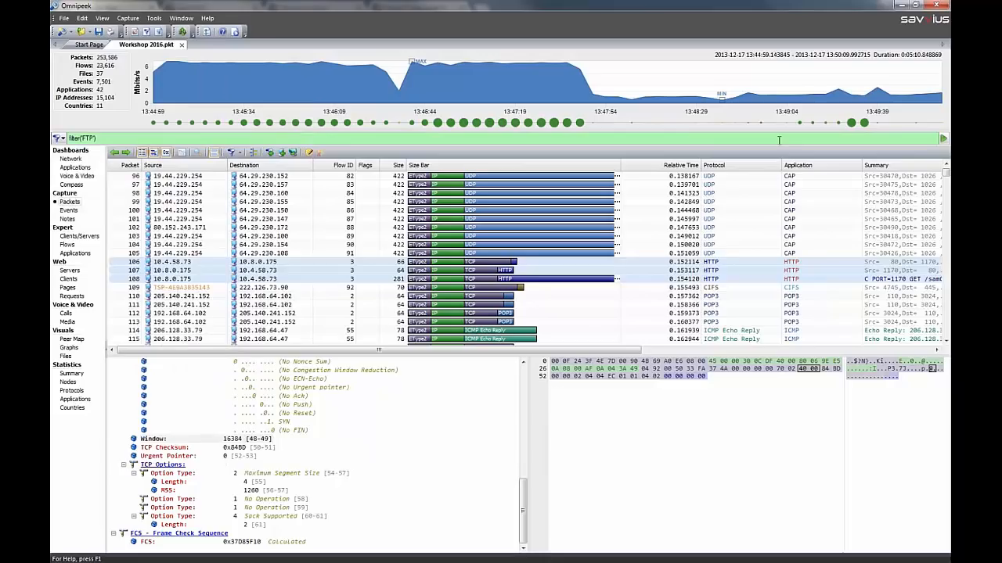
pyautogui.click(943, 139)
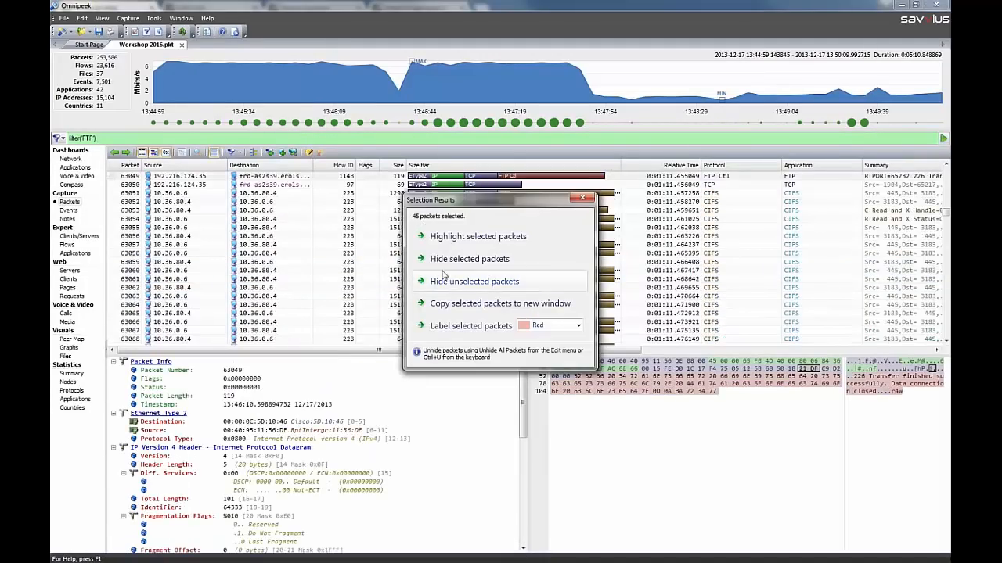
pyautogui.click(447, 242)
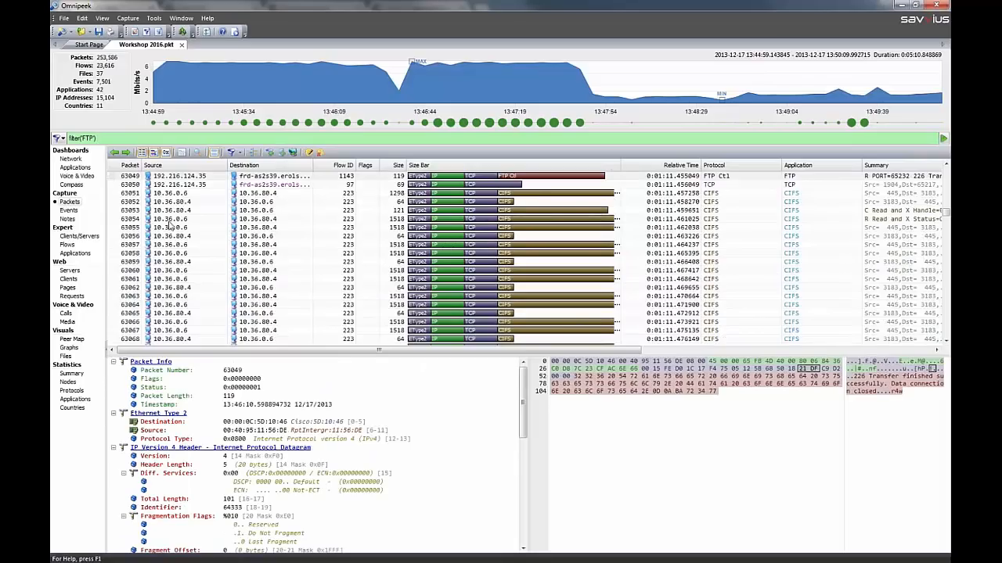
# Clear the FTP filter expression and select packet 63055 in the packet list
pyautogui.click(74, 138)
pyautogui.press('BackSpace')
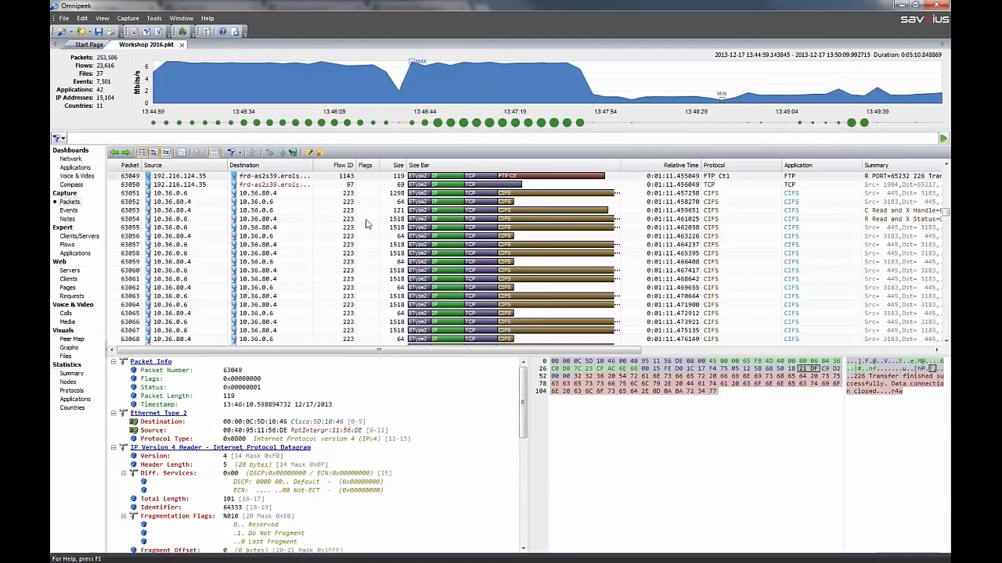
pyautogui.click(192, 228)
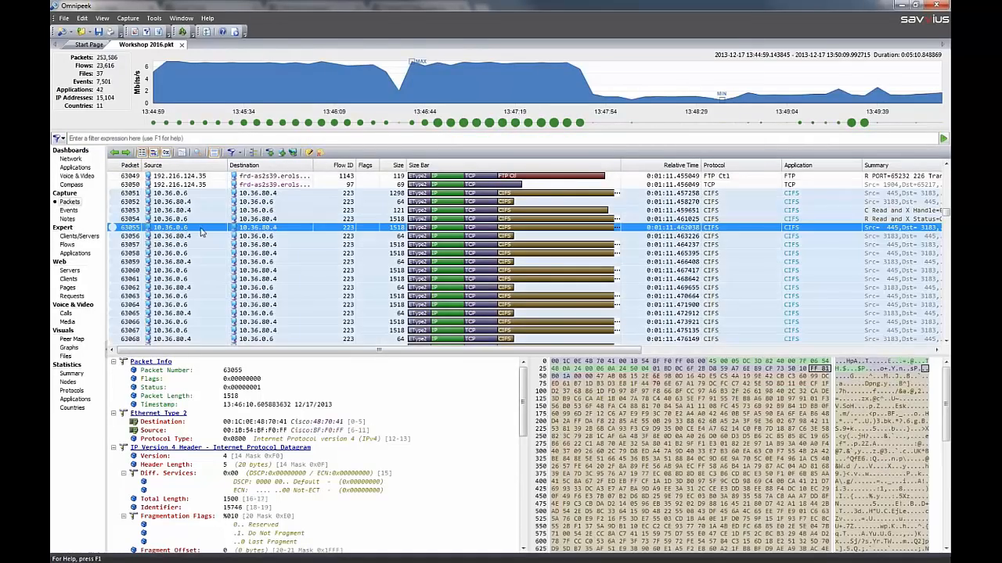
# Open the Events view and hide the minor (green) and informational (blue) events
pyautogui.click(70, 210)
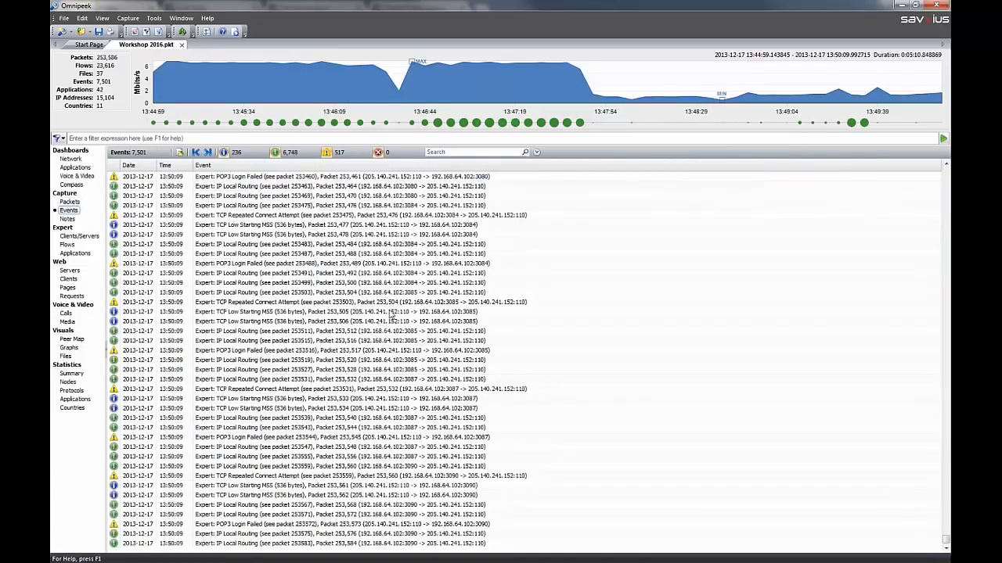
pyautogui.click(274, 152)
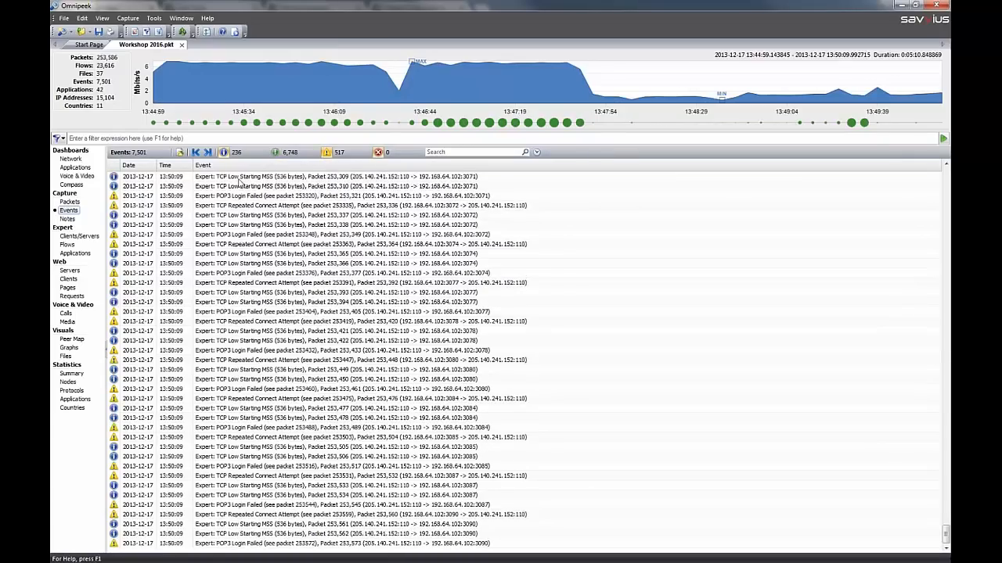
pyautogui.click(224, 153)
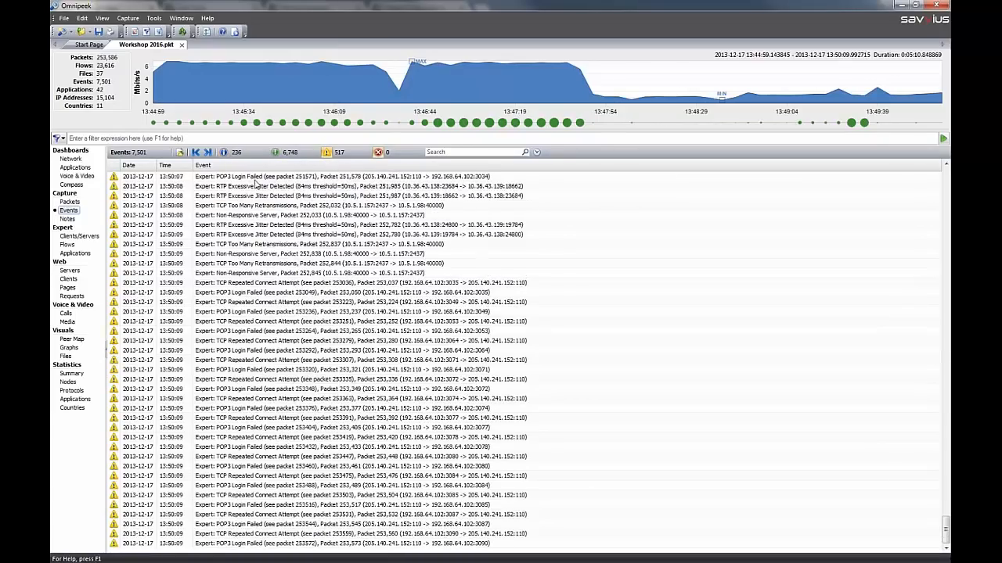
# Select the packets related to the RTP Excessive Jitter Detected event for packet 251,985, and highlight them in the packet list
pyautogui.click(256, 186)
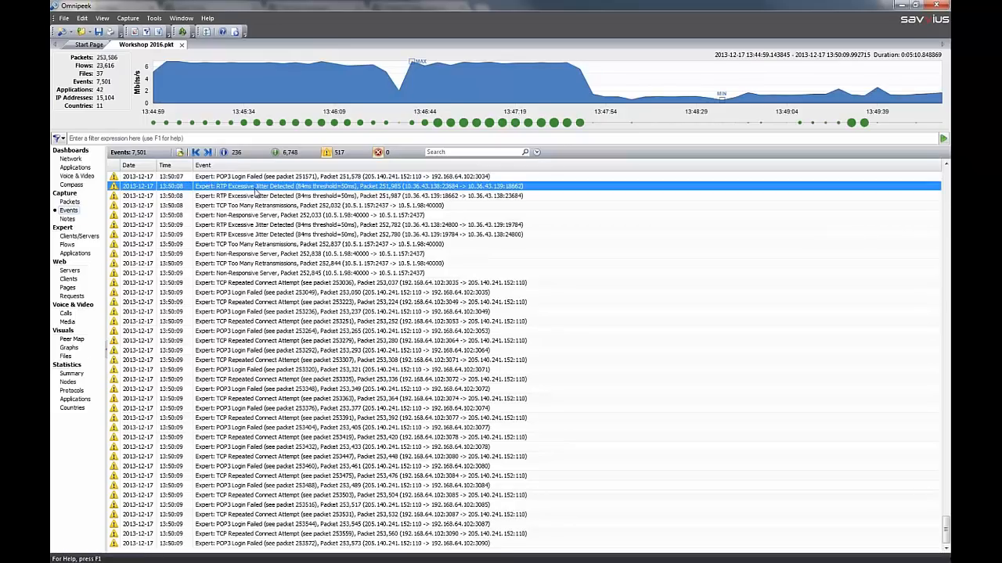
pyautogui.rightClick(256, 191)
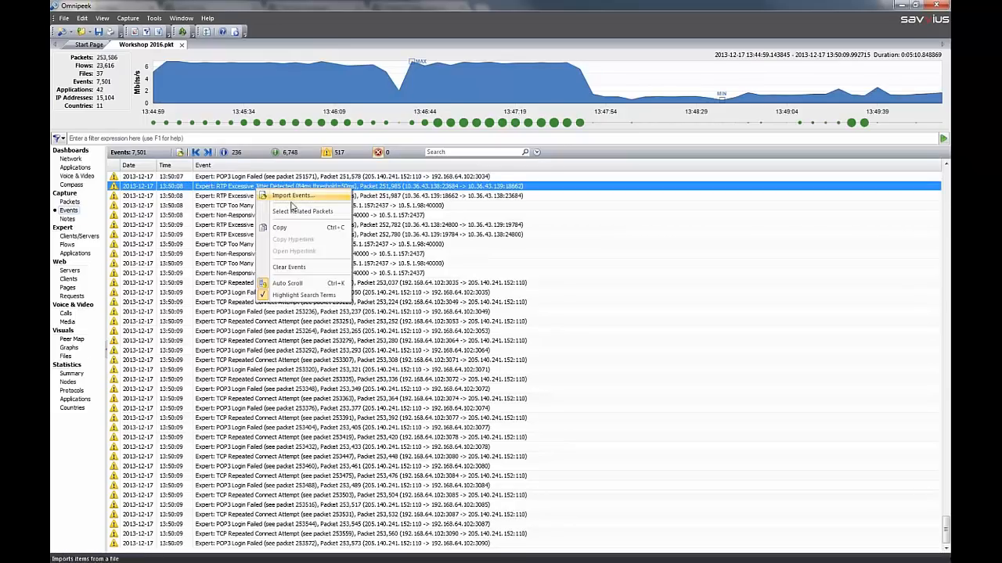
pyautogui.click(310, 214)
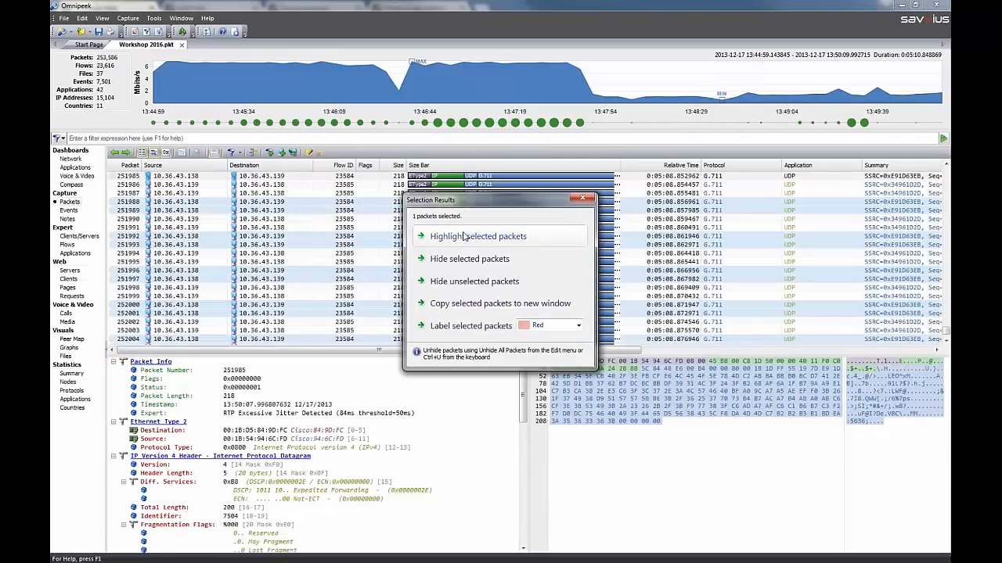
pyautogui.click(472, 237)
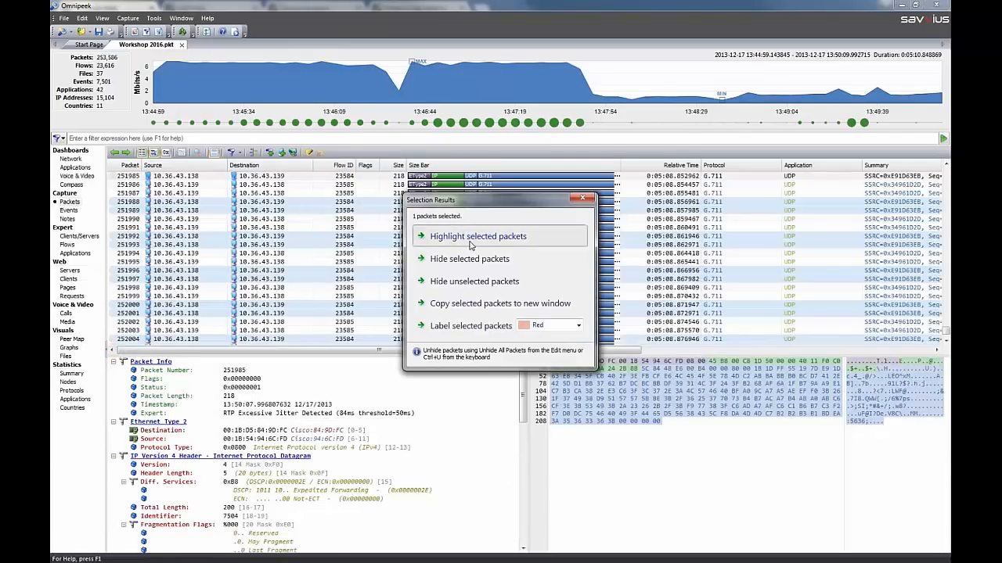
# Select the related flow of packet 251985 to show it in the Expert Flows view
pyautogui.rightClick(222, 181)
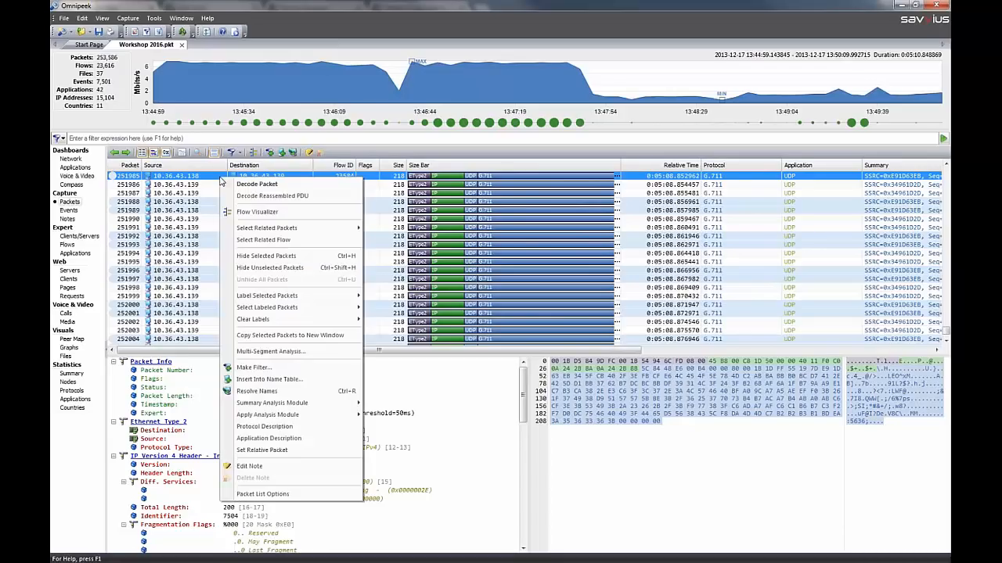
pyautogui.moveTo(298, 228)
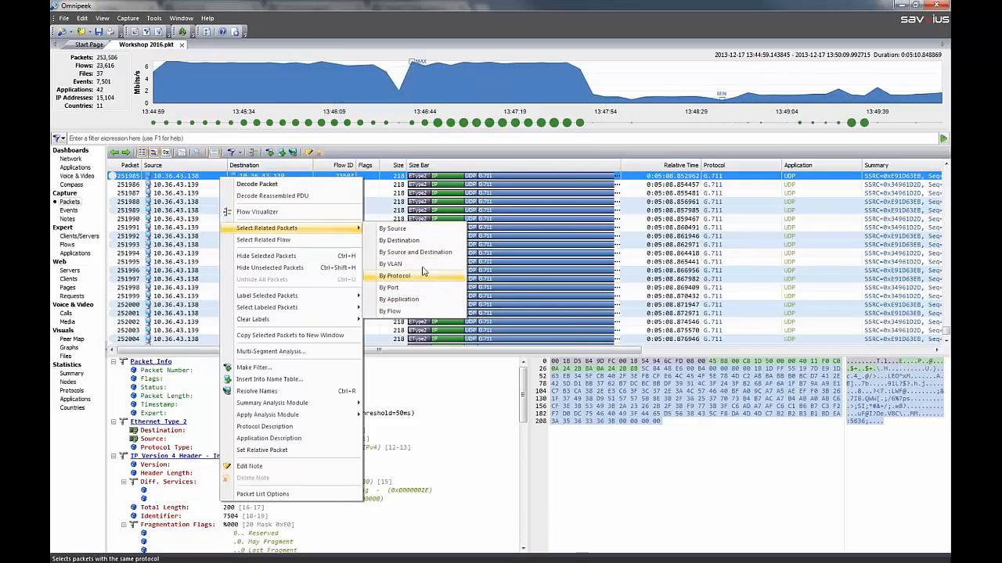
pyautogui.click(286, 240)
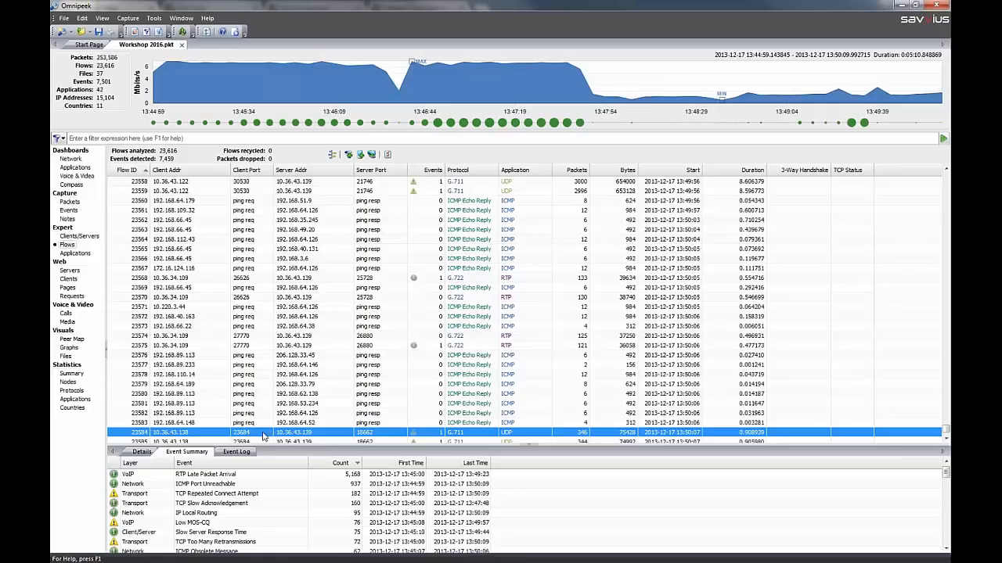
# Return to the Events view and look at the event import dialog without importing a file
pyautogui.click(69, 210)
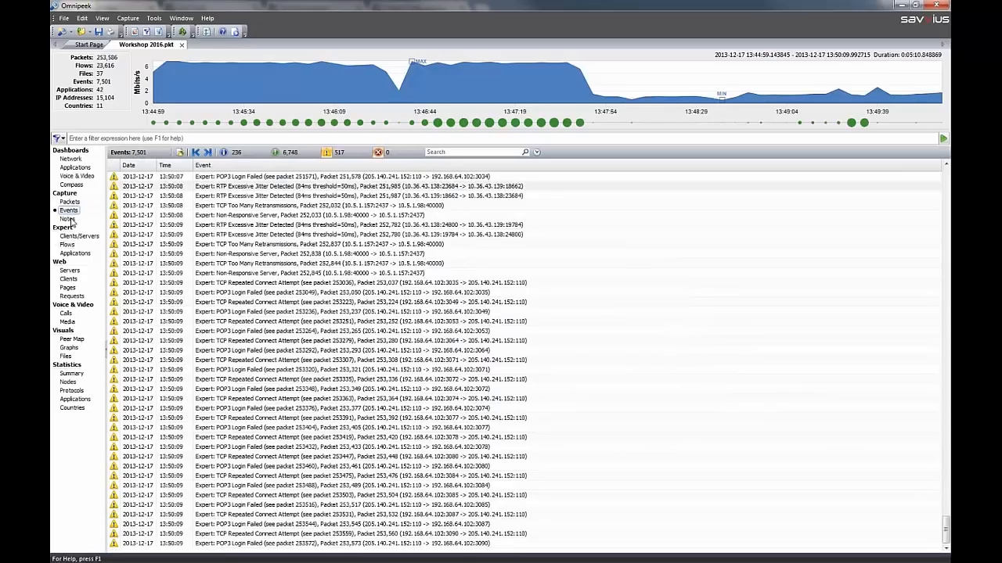
pyautogui.click(180, 155)
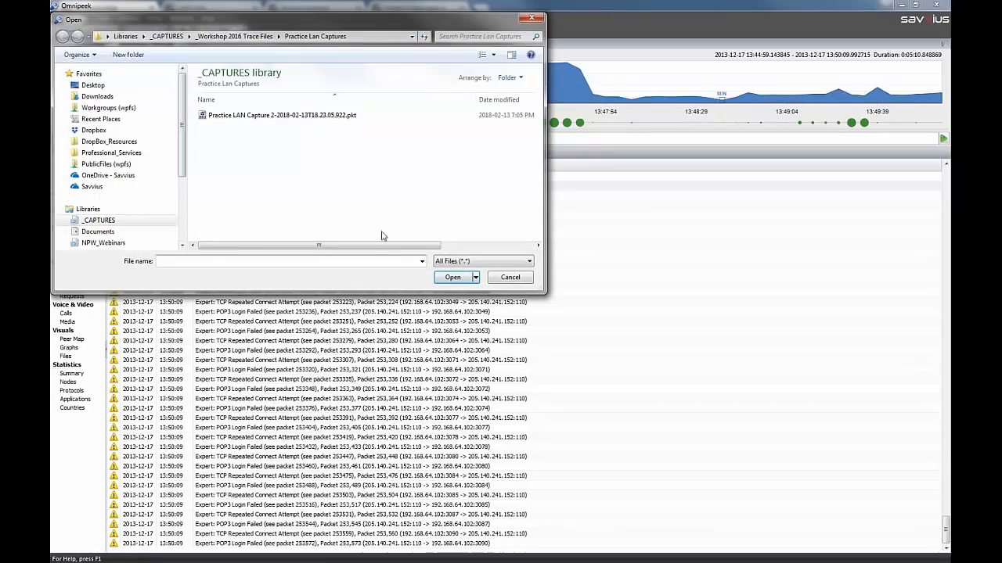
pyautogui.click(509, 278)
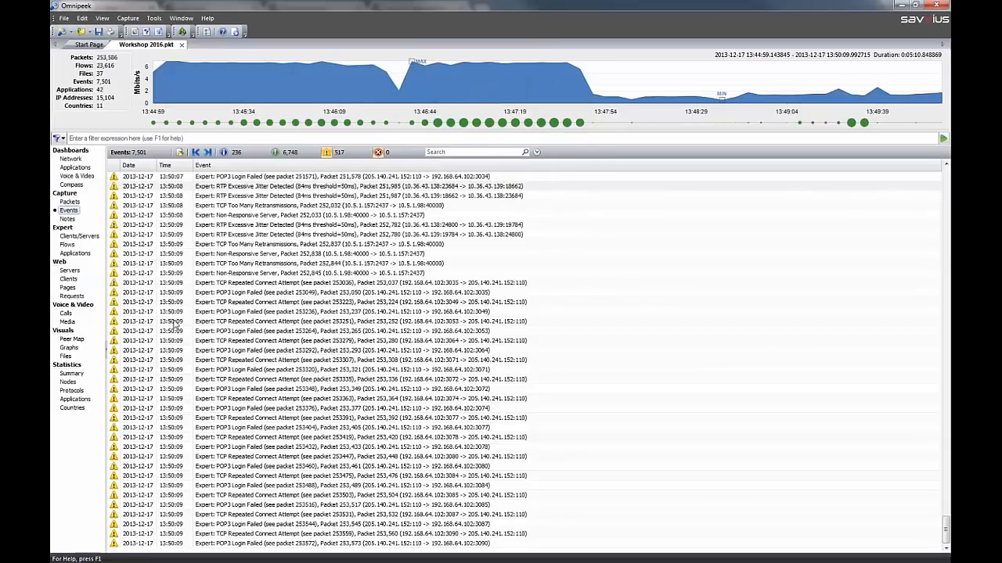
# Check the Notes view, and add the note "This is important!~" to packet 251987 in the packet list
pyautogui.click(69, 219)
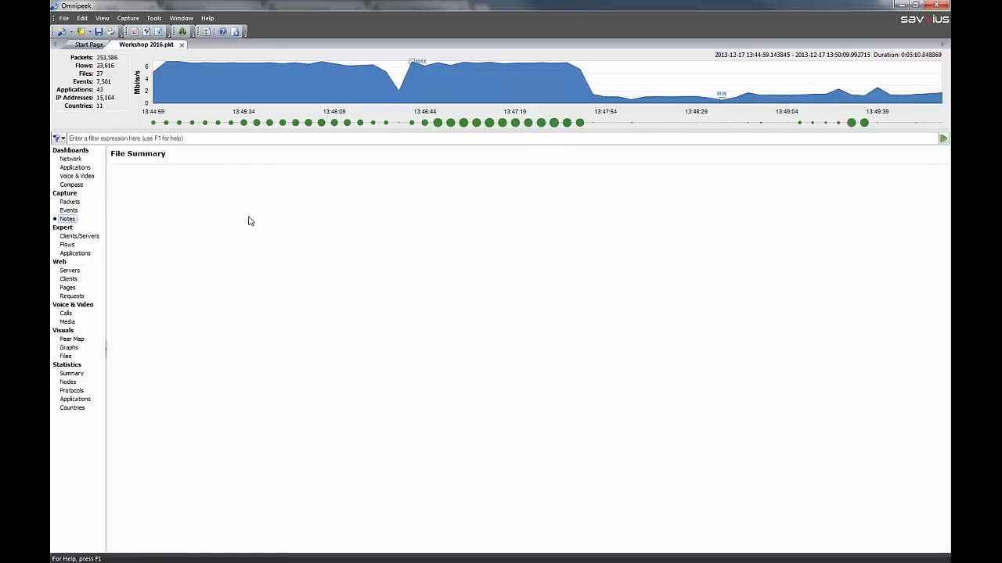
pyautogui.click(70, 202)
pyautogui.rightClick(179, 194)
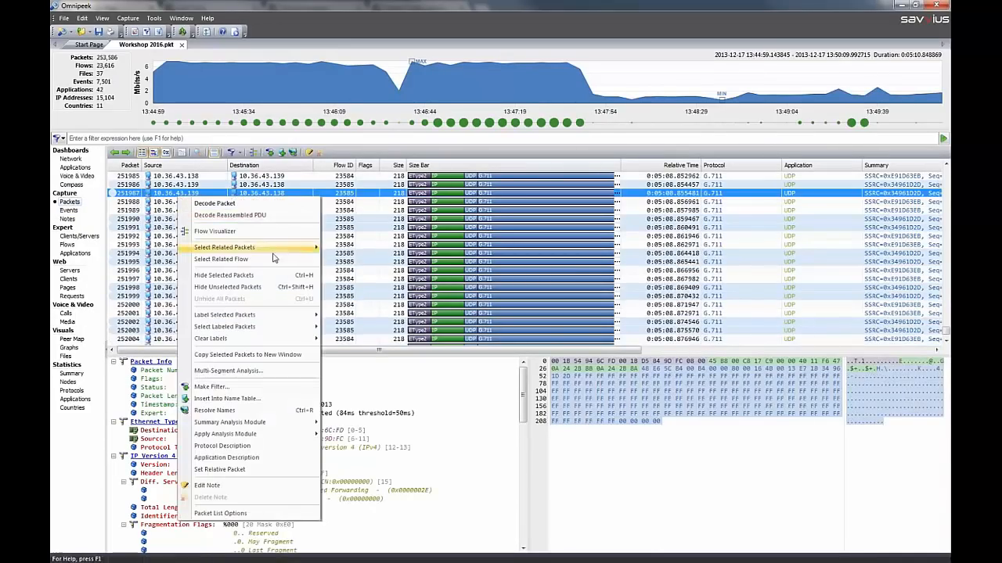
pyautogui.click(260, 486)
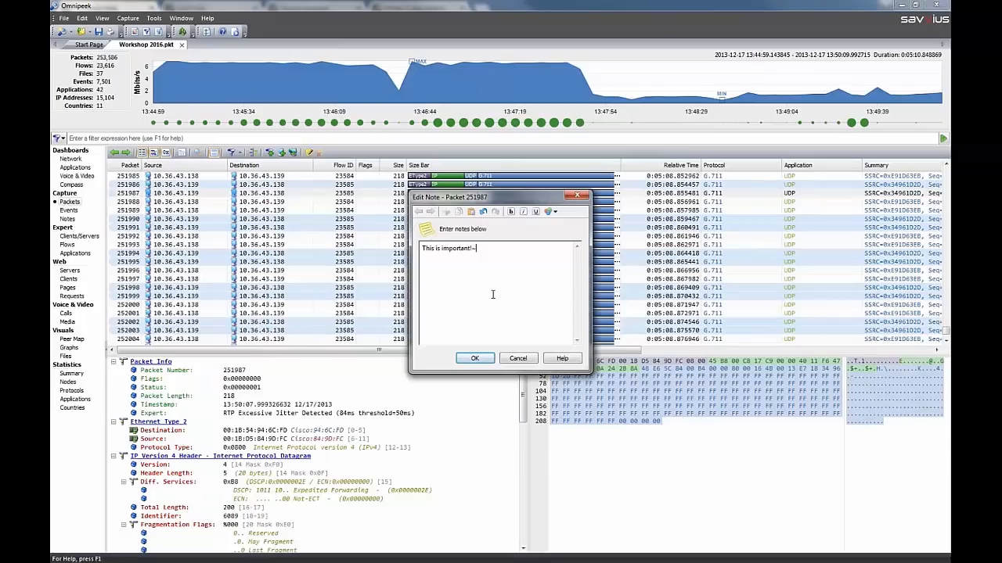
pyautogui.write('This is important!')
pyautogui.click(474, 358)
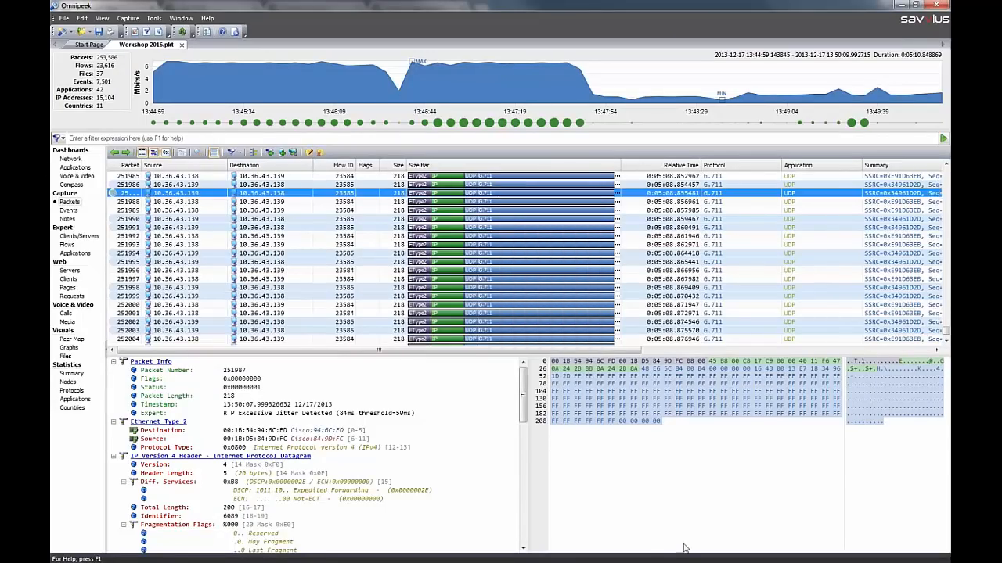
# Review the file formats available for saving all packets, and leave without saving
pyautogui.click(63, 18)
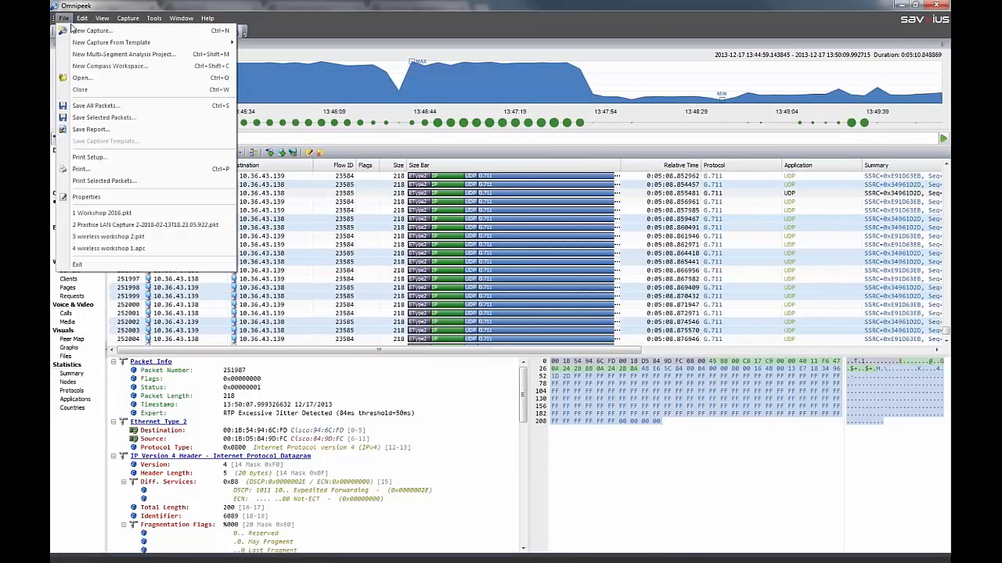
pyautogui.click(122, 106)
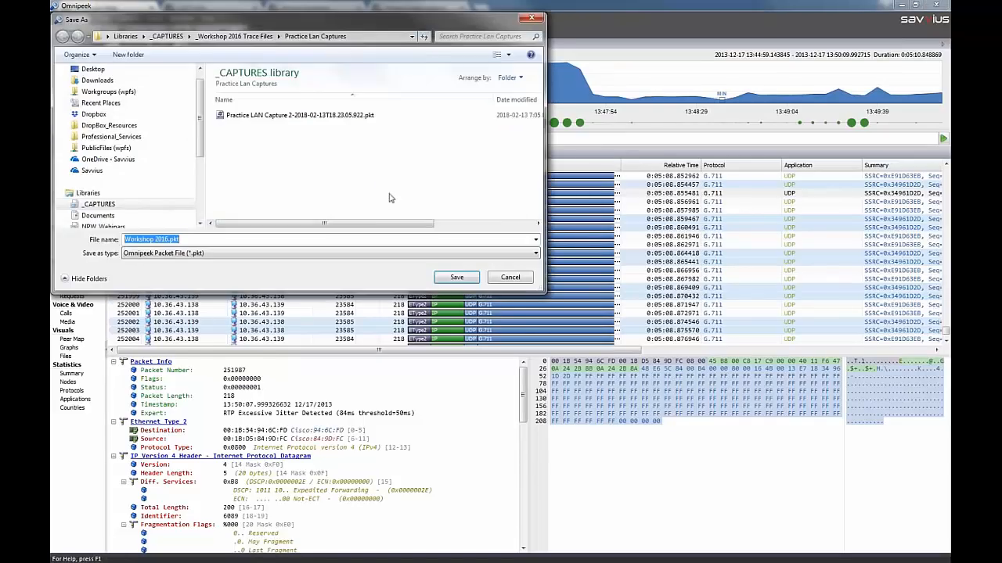
pyautogui.click(177, 255)
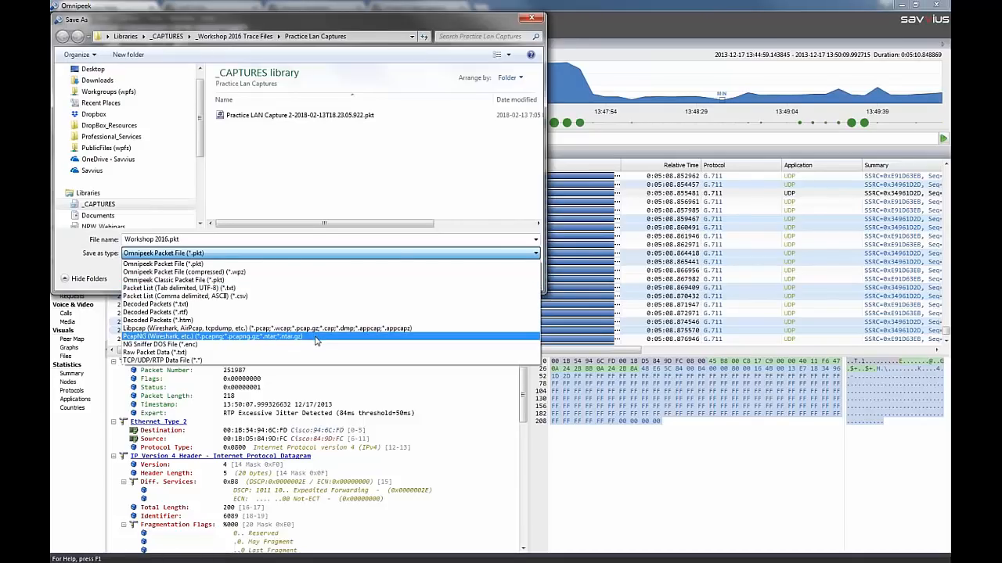
pyautogui.click(487, 164)
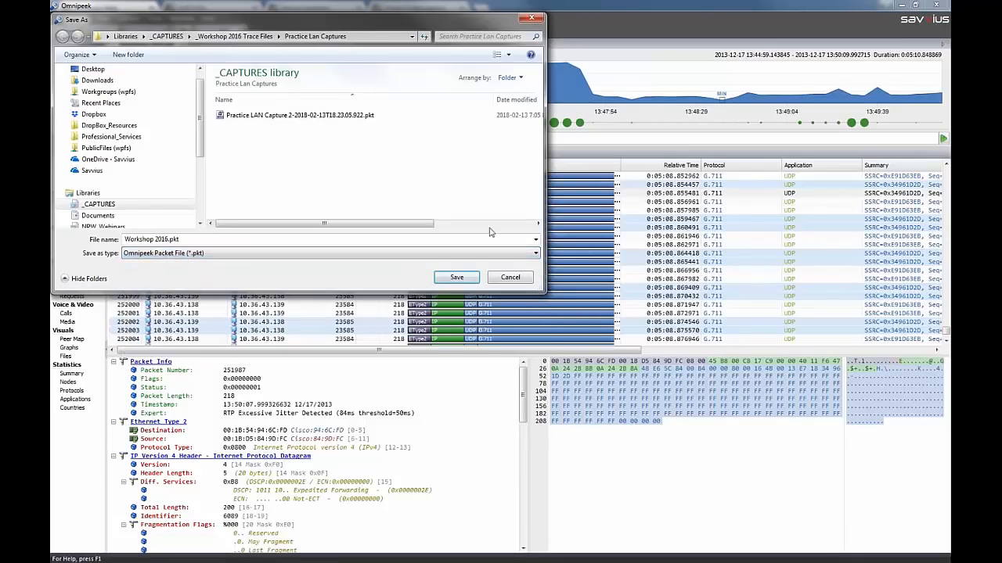
pyautogui.click(498, 281)
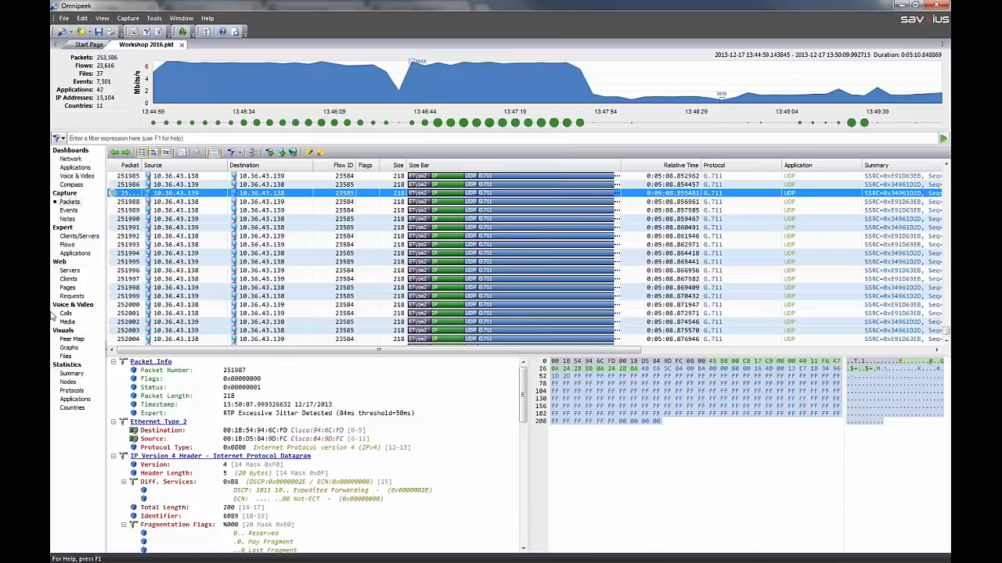
# Open the Notes view and jump from the note for packet 251,987 to that packet in the packet list
pyautogui.click(67, 219)
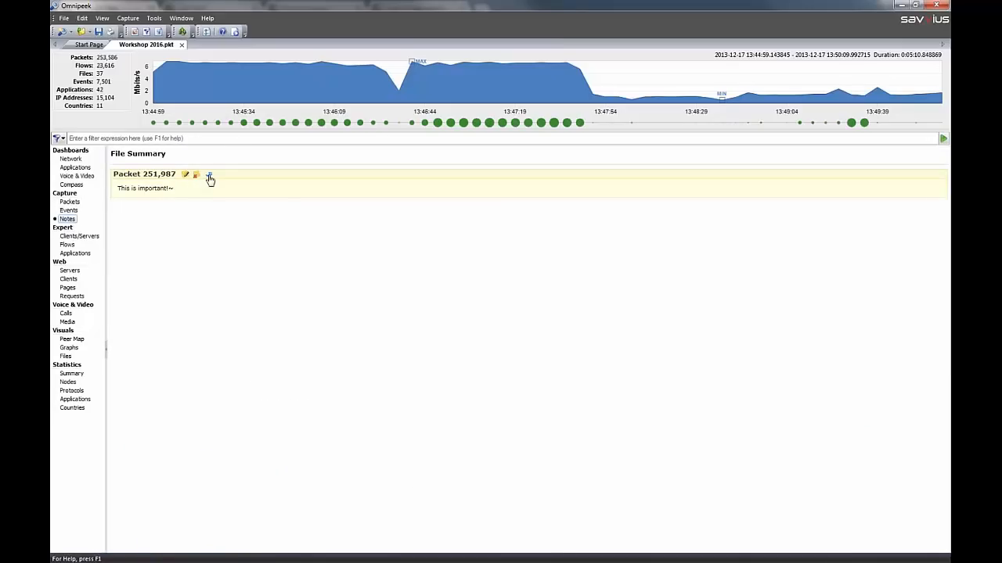
pyautogui.click(208, 173)
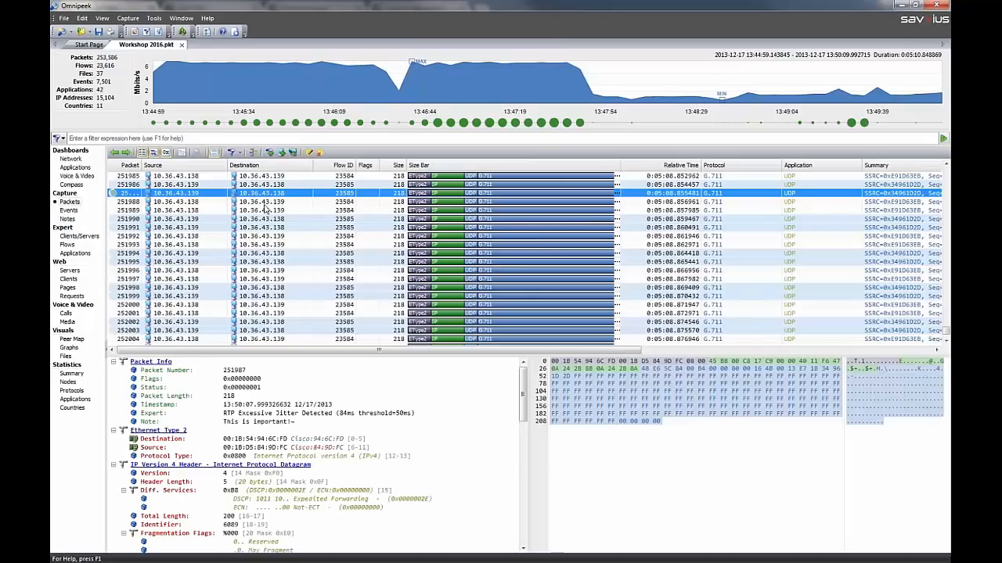
# Open the Expert Clients/Servers view, enlarge the lower pane, and highlight the flows affected by the RTP Late Packet Arrival event
pyautogui.click(78, 236)
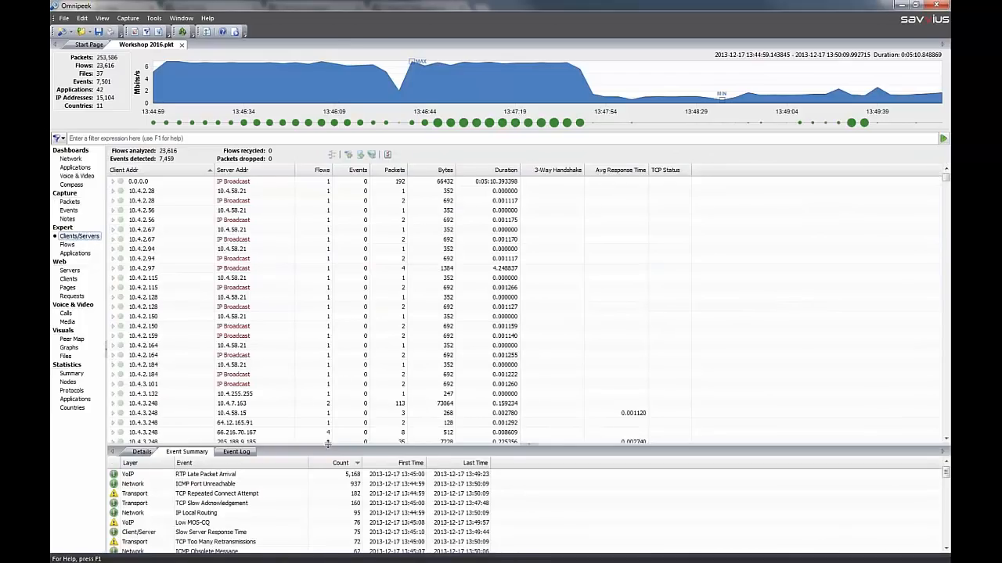
pyautogui.moveTo(329, 443); pyautogui.dragTo(330, 374)
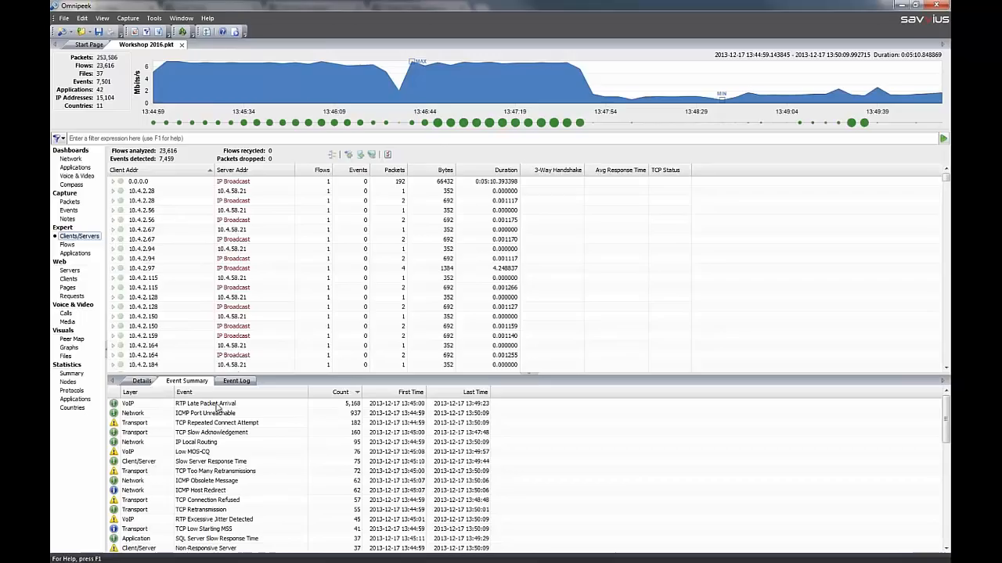
pyautogui.click(219, 405)
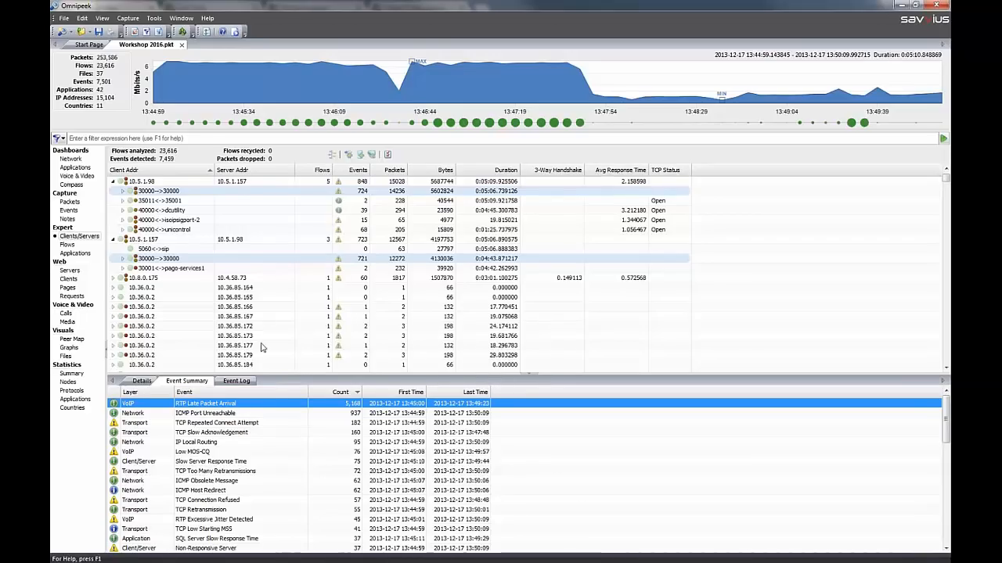
# Try setting the RTP Late Packet Arrival severity to Major in the Expert EventFinder settings
pyautogui.rightClick(266, 407)
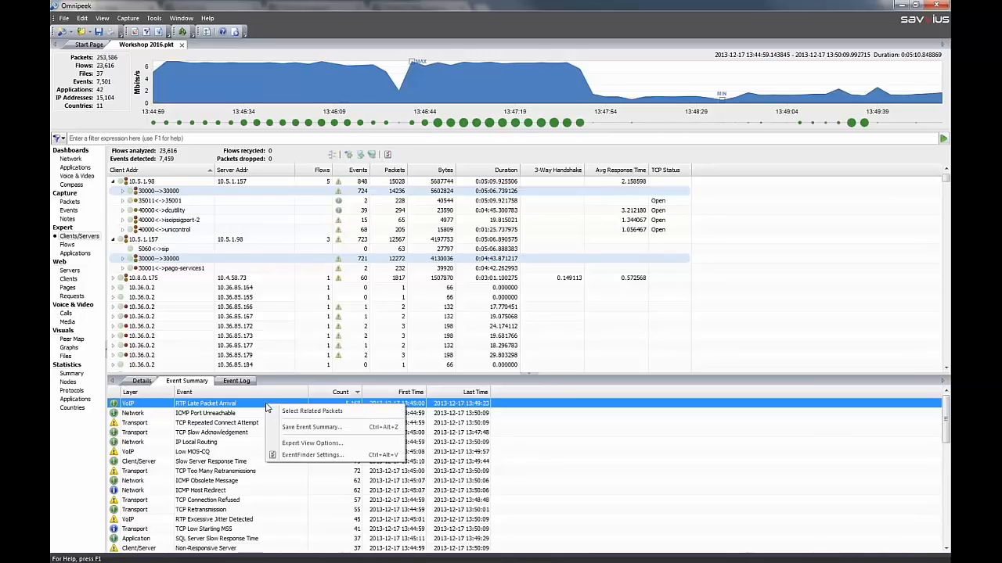
pyautogui.click(342, 456)
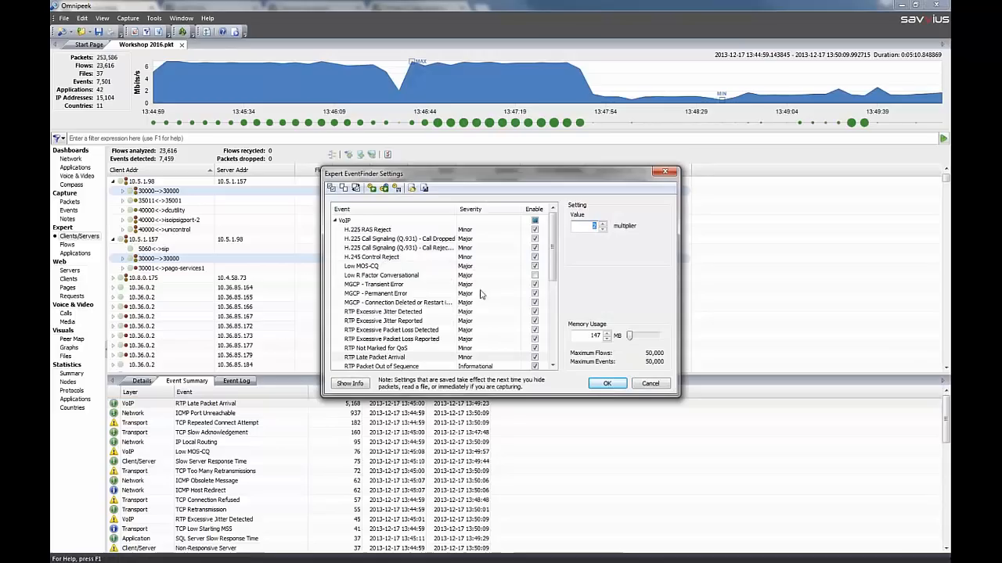
pyautogui.scroll(-1, 552, 257)
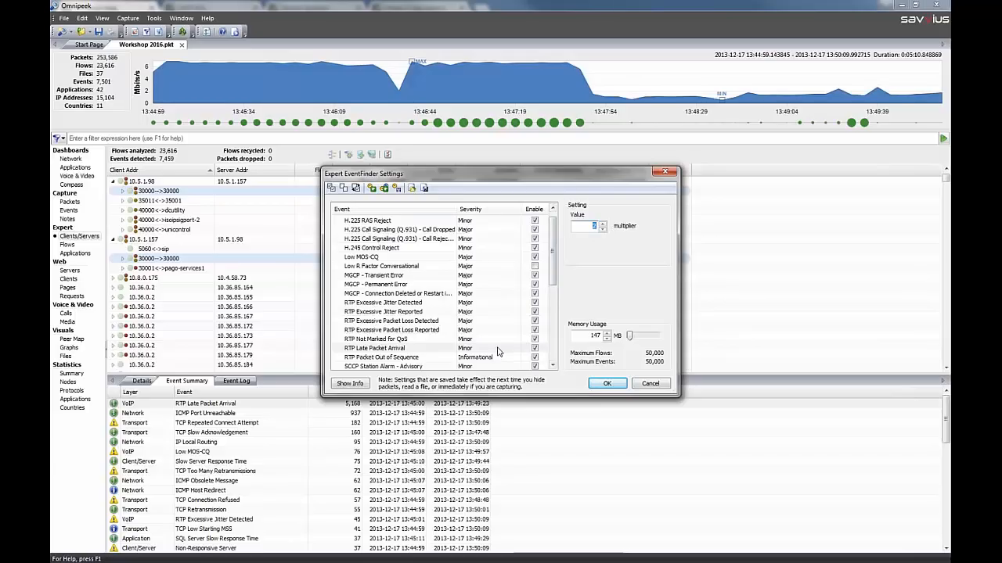
pyautogui.click(521, 348)
pyautogui.click(515, 349)
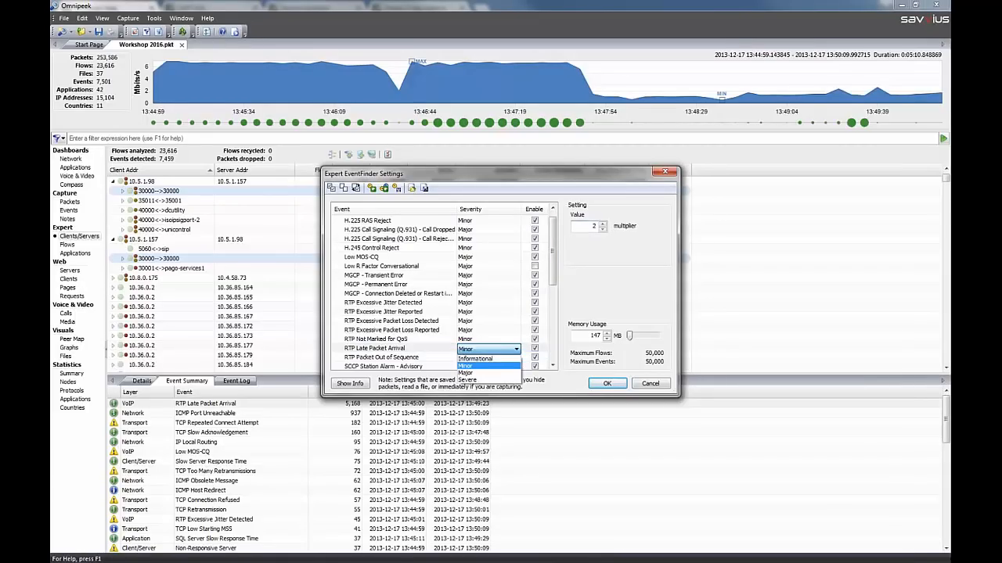
pyautogui.click(494, 374)
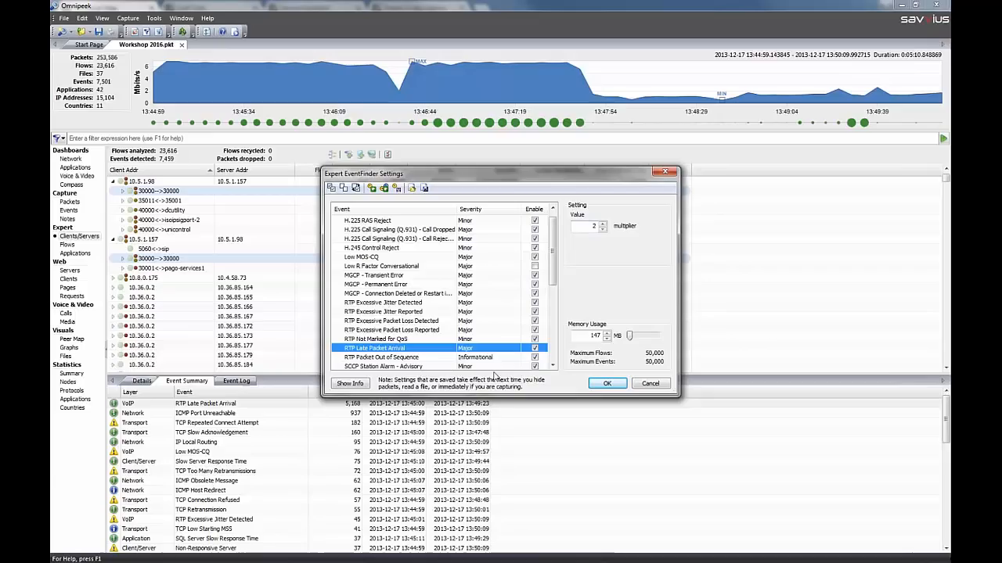
# Read the description, cause and remedy for RTP Late Packet Arrival, and leave the EventFinder settings without saving
pyautogui.click(365, 386)
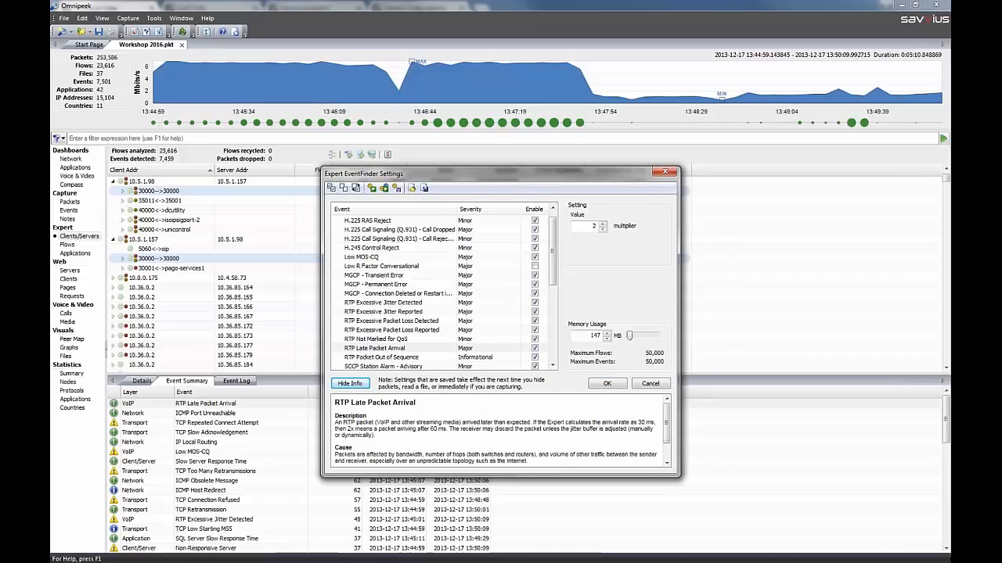
pyautogui.tripleClick(389, 423)
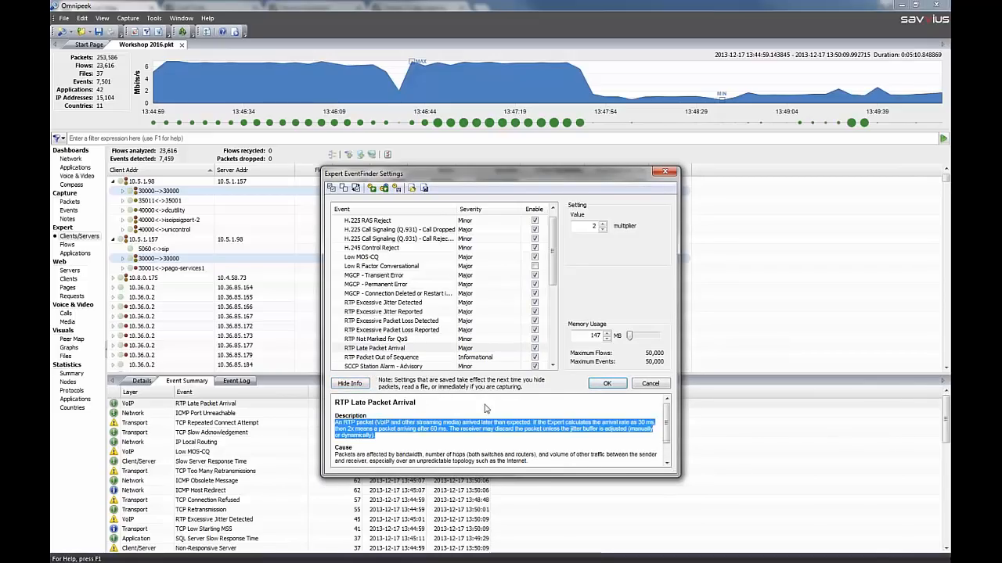
pyautogui.scroll(-1, 502, 412)
pyautogui.scroll(-2, 502, 412)
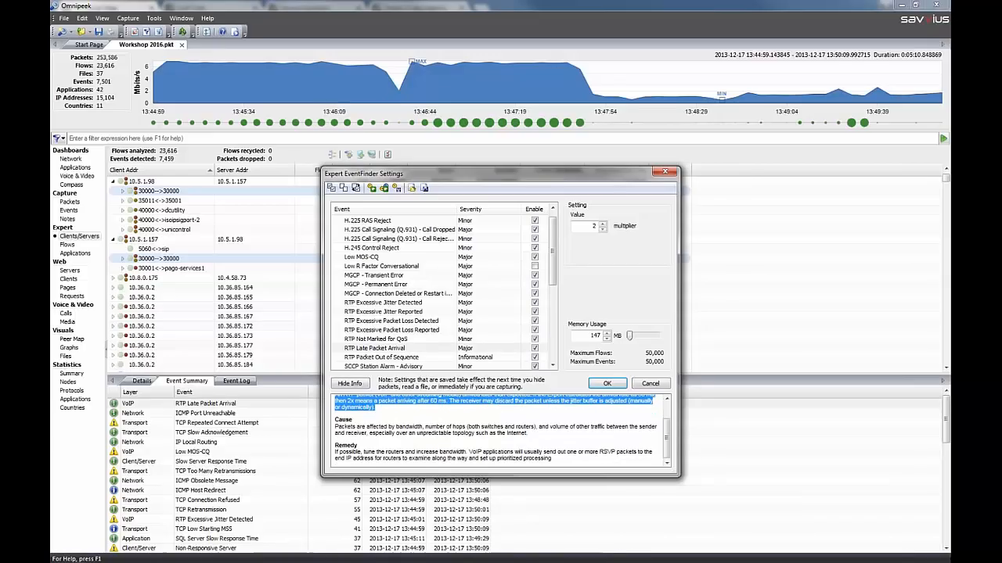
pyautogui.tripleClick(507, 423)
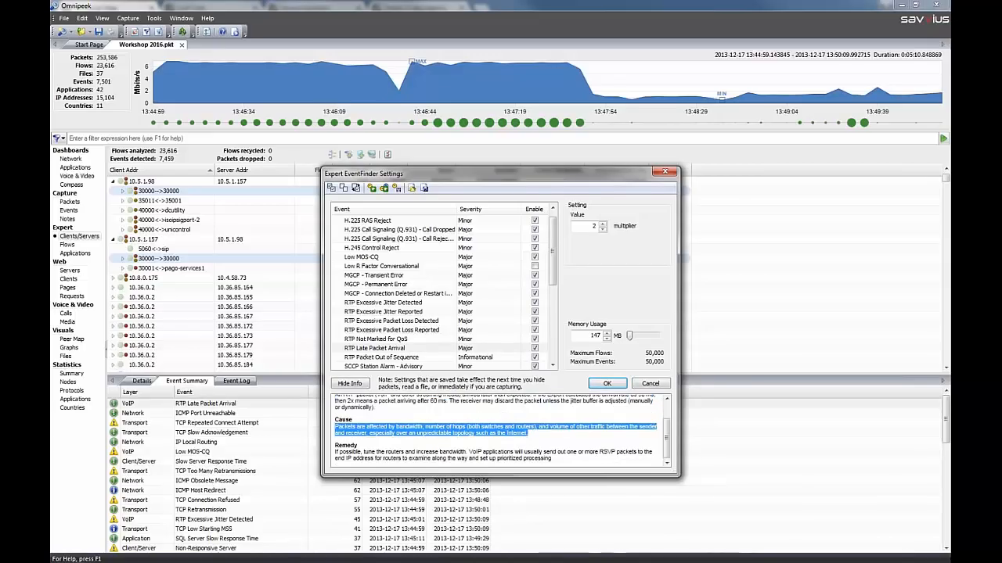
pyautogui.tripleClick(493, 460)
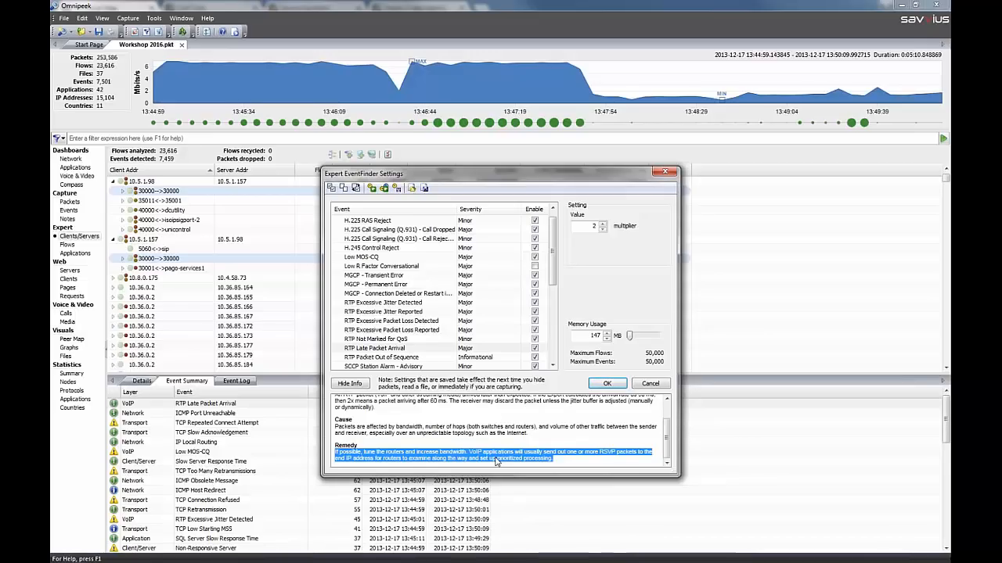
pyautogui.click(650, 384)
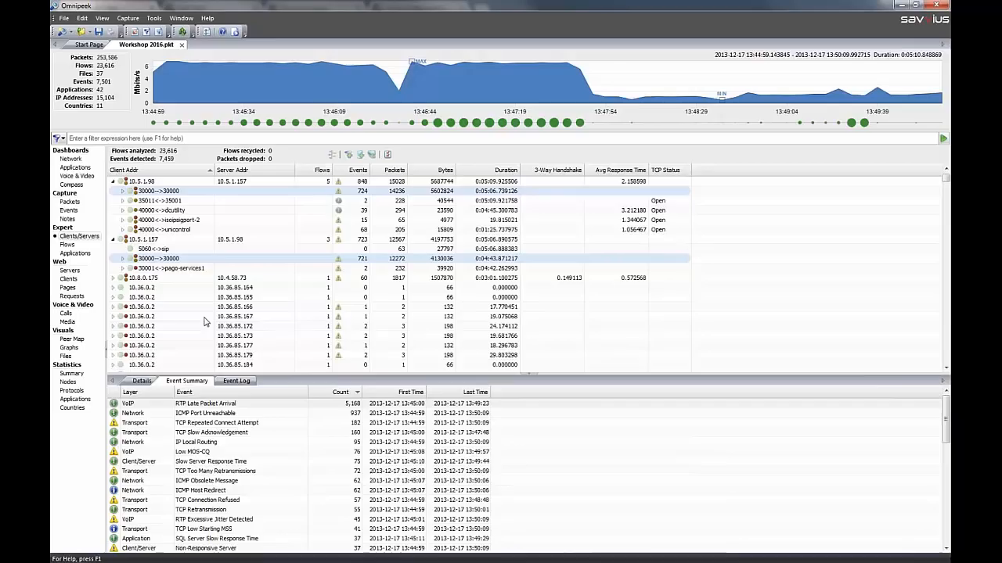
# Sort the event summary by descending count, select RTP Late Packet Arrival, and expand the 30000-->30000 flow under 10.5.1.98 to list its events
pyautogui.click(341, 392)
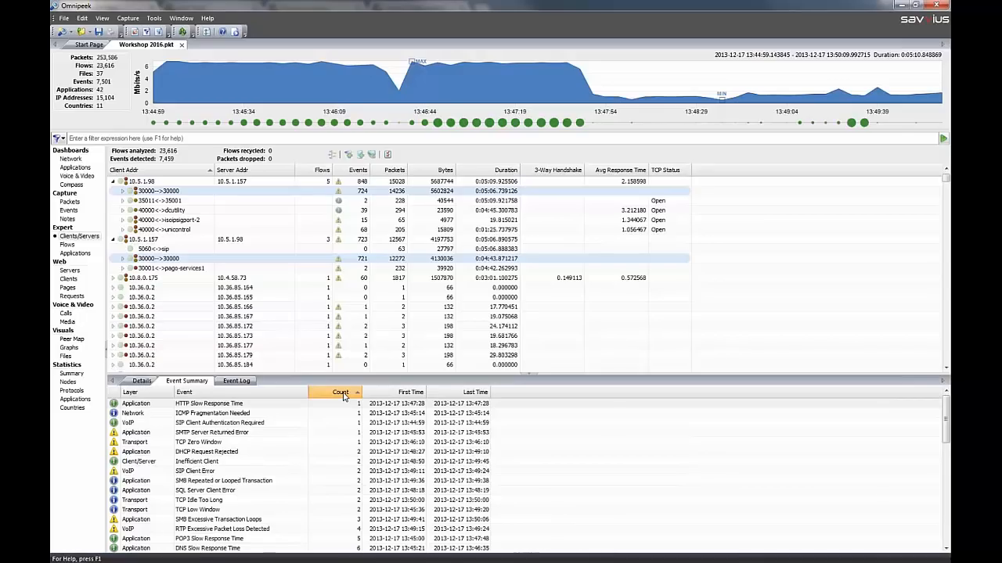
pyautogui.click(343, 394)
pyautogui.click(333, 405)
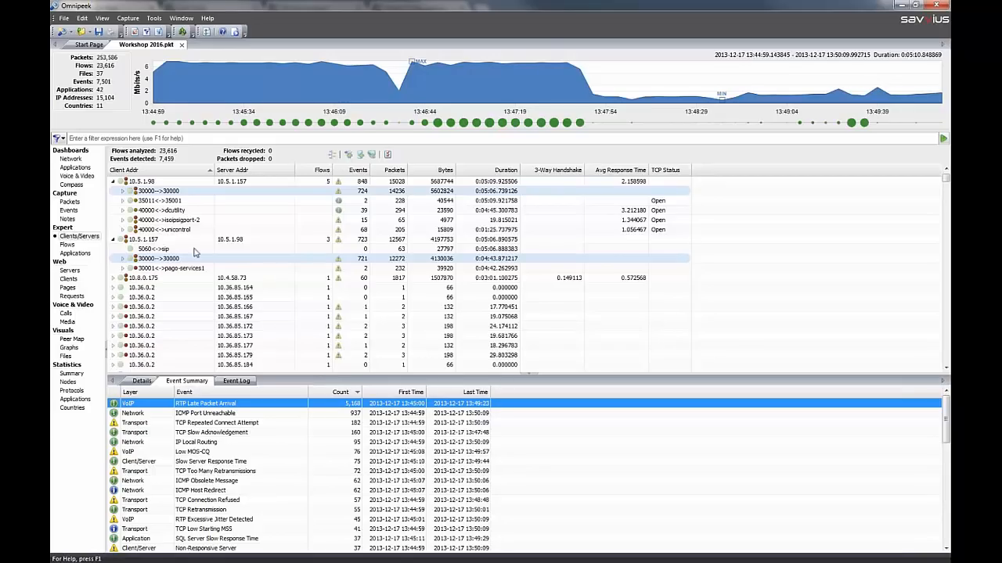
pyautogui.click(123, 191)
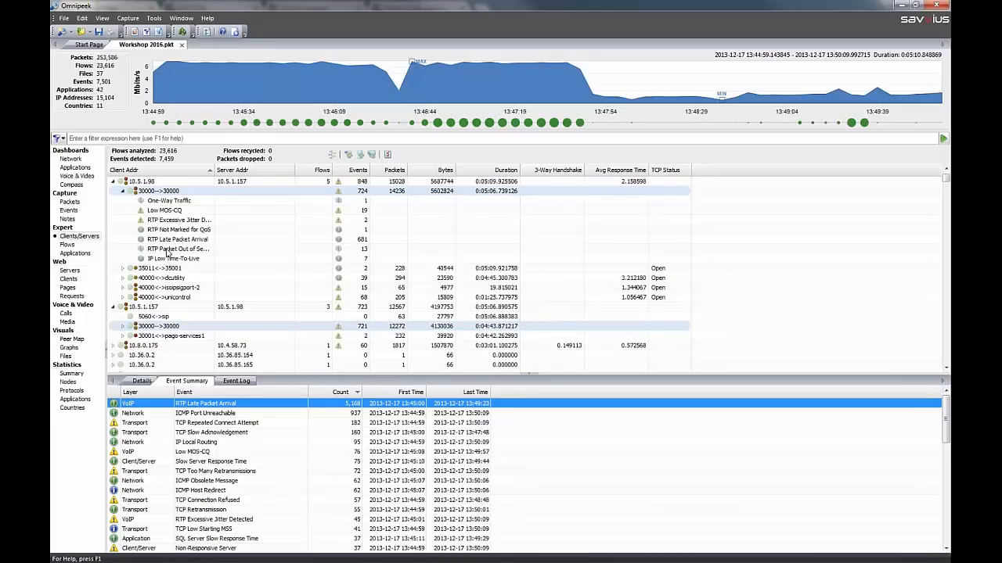
# Look at the Expert Flows view, and in the Expert Applications view highlight the flows with the Low MOS-CQ event
pyautogui.click(68, 246)
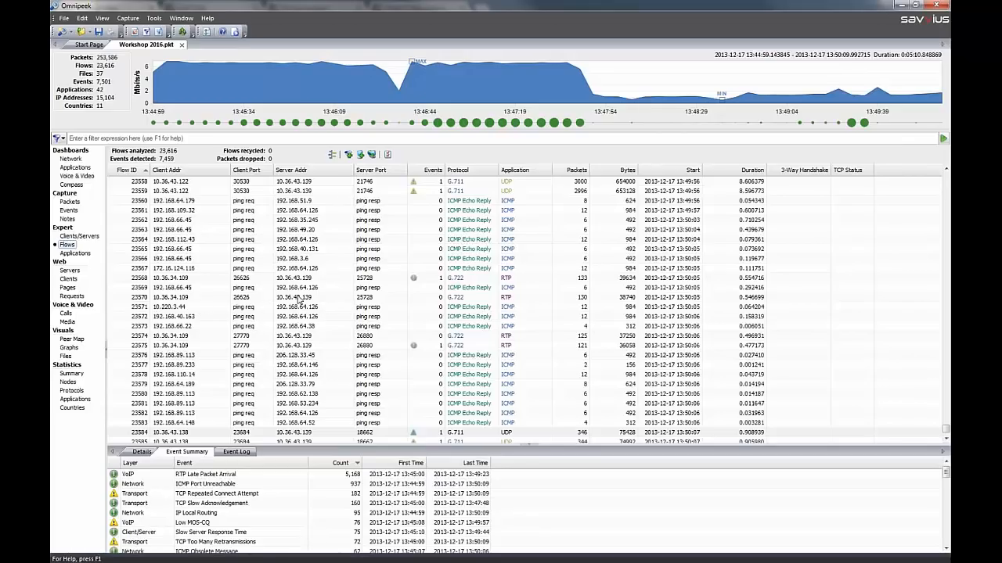
pyautogui.click(90, 255)
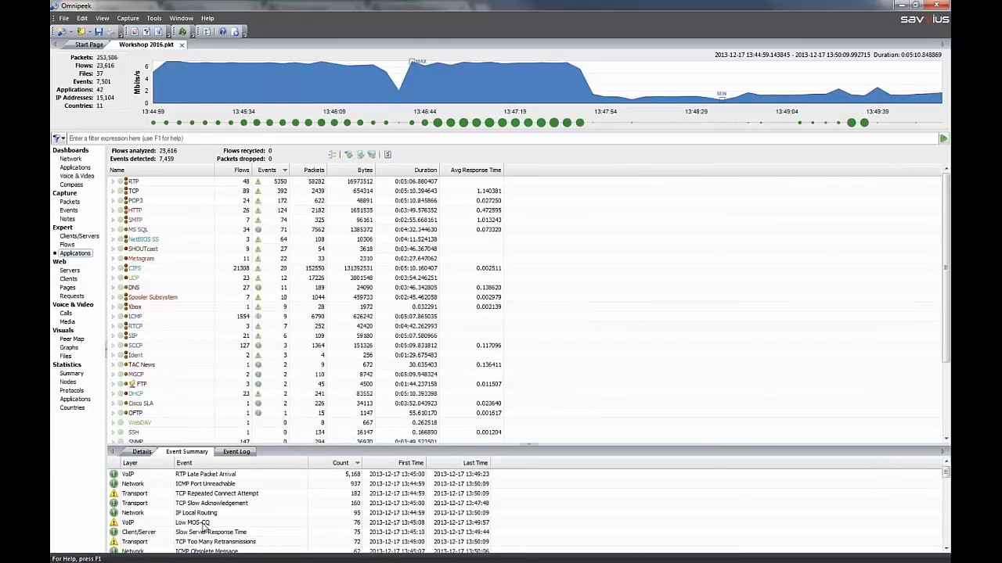
pyautogui.click(203, 523)
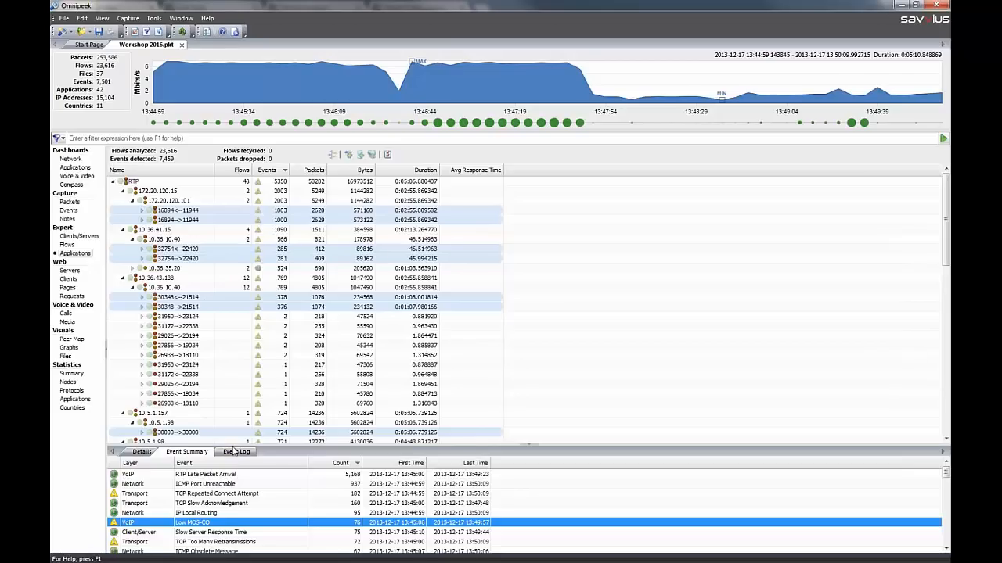
# Enlarge the lower pane and examine the details of the 30348<--21514 and 30348-->21514 RTP flows, also checking the event summary and event log
pyautogui.moveTo(234, 446); pyautogui.dragTo(234, 381)
pyautogui.click(139, 386)
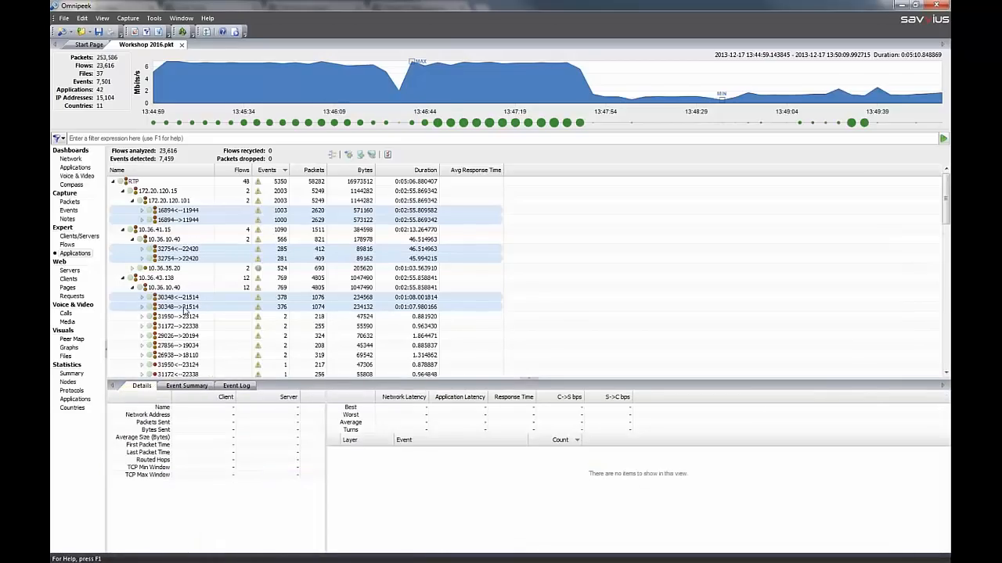
pyautogui.click(185, 298)
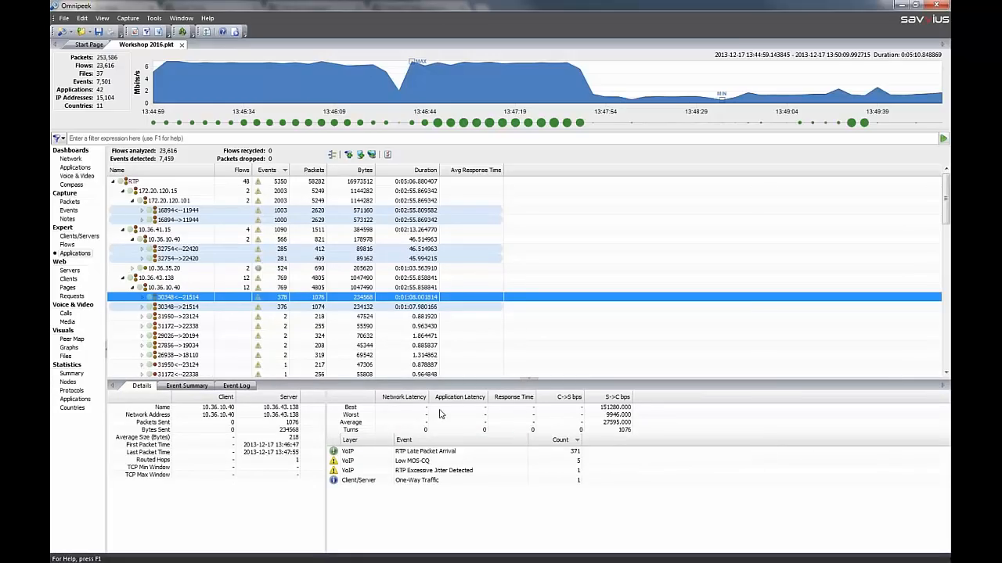
pyautogui.click(186, 387)
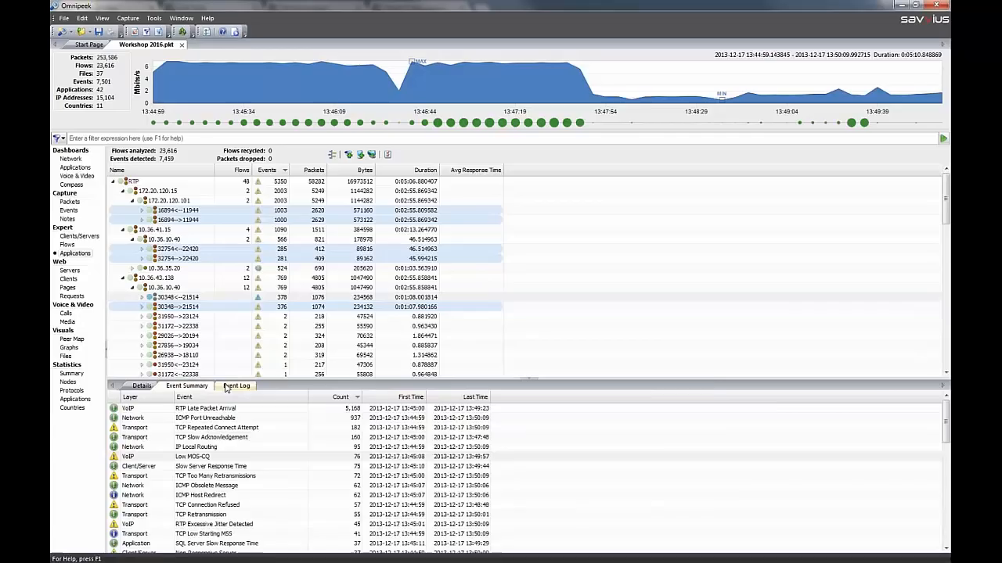
pyautogui.click(235, 386)
pyautogui.click(186, 387)
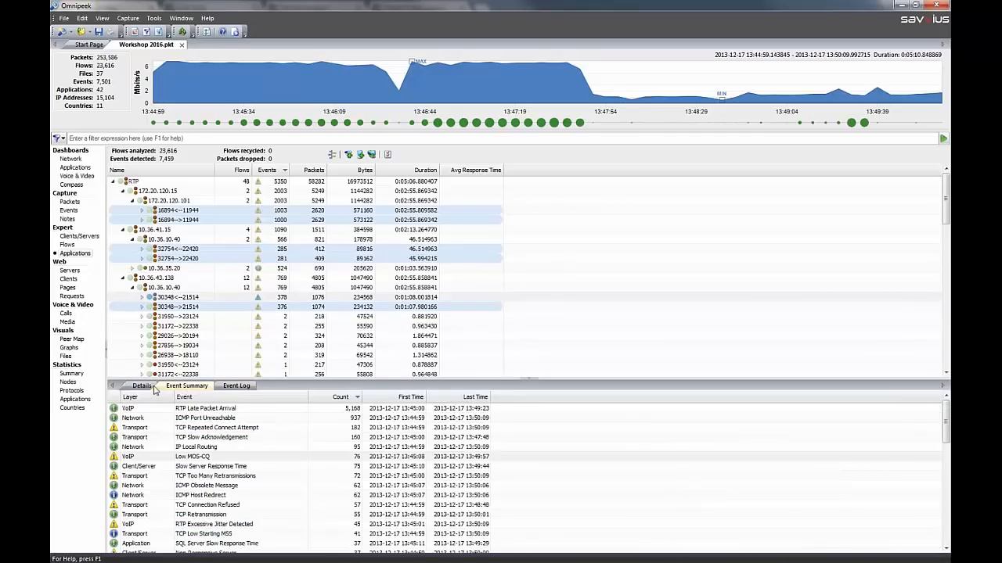
pyautogui.click(192, 308)
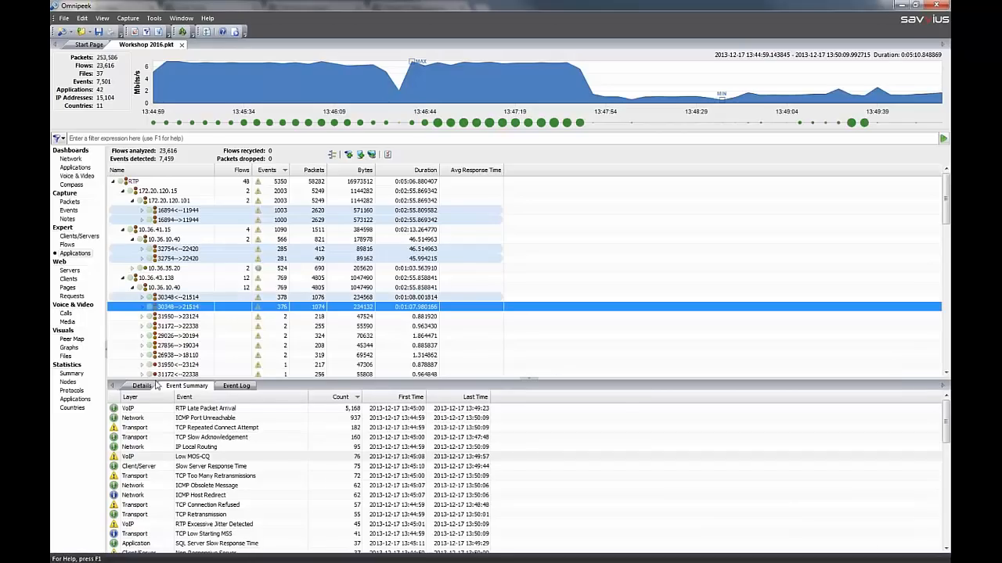
pyautogui.click(142, 387)
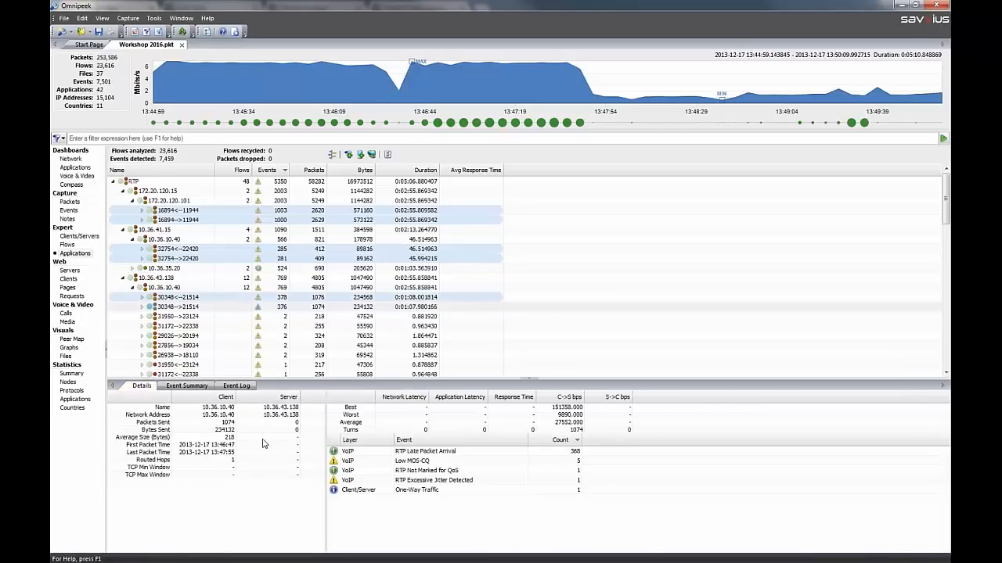
# Open the Web Servers view, expand the second server to its OPTIONS / request, and review the request's details, headers and contents
pyautogui.click(76, 270)
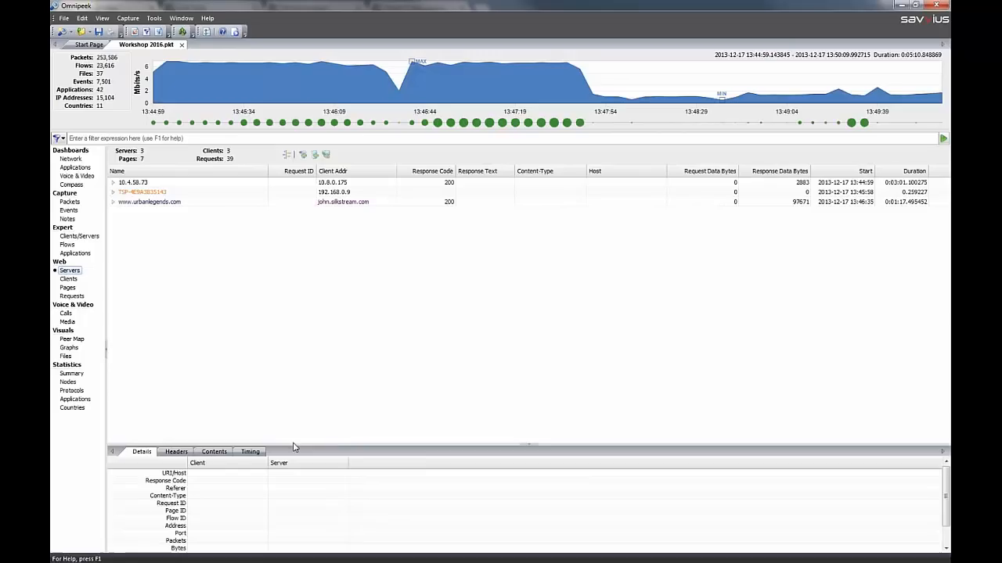
pyautogui.moveTo(293, 444); pyautogui.dragTo(293, 379)
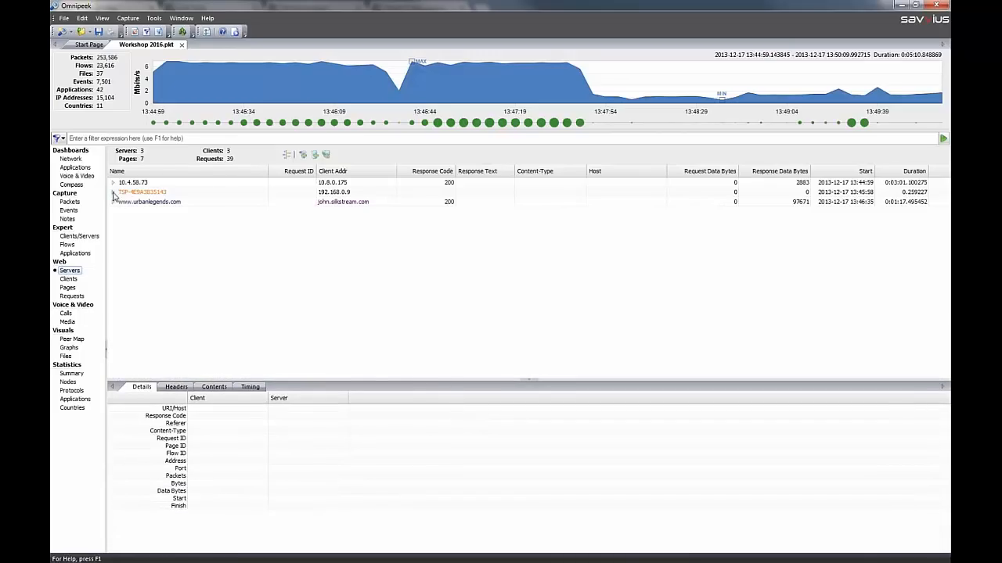
pyautogui.click(113, 192)
pyautogui.click(122, 202)
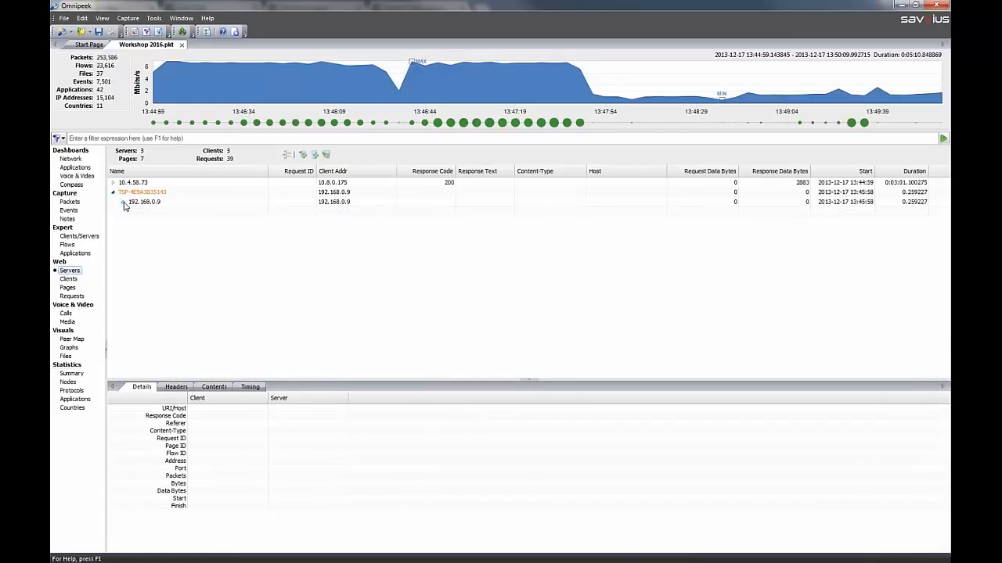
pyautogui.click(133, 212)
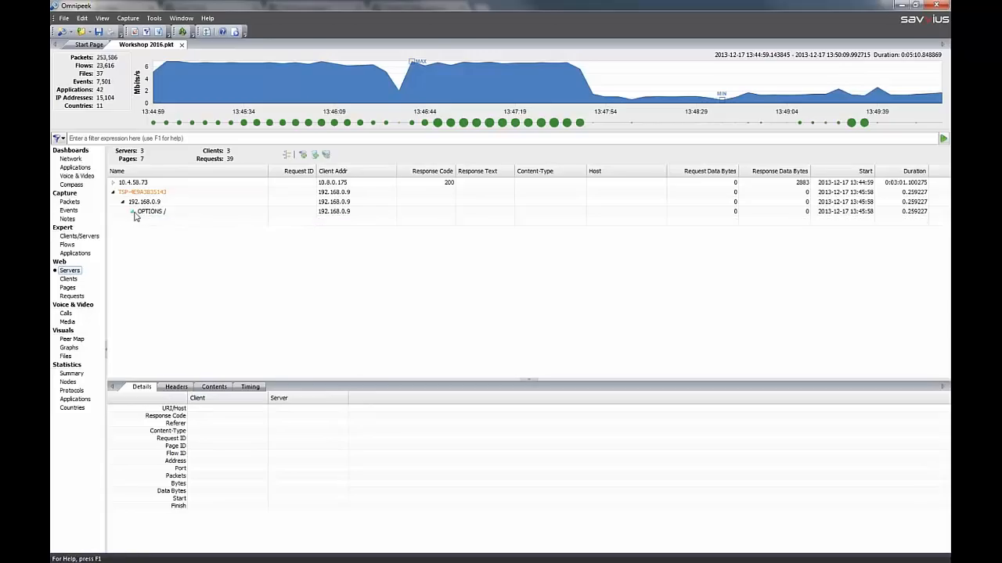
pyautogui.click(165, 221)
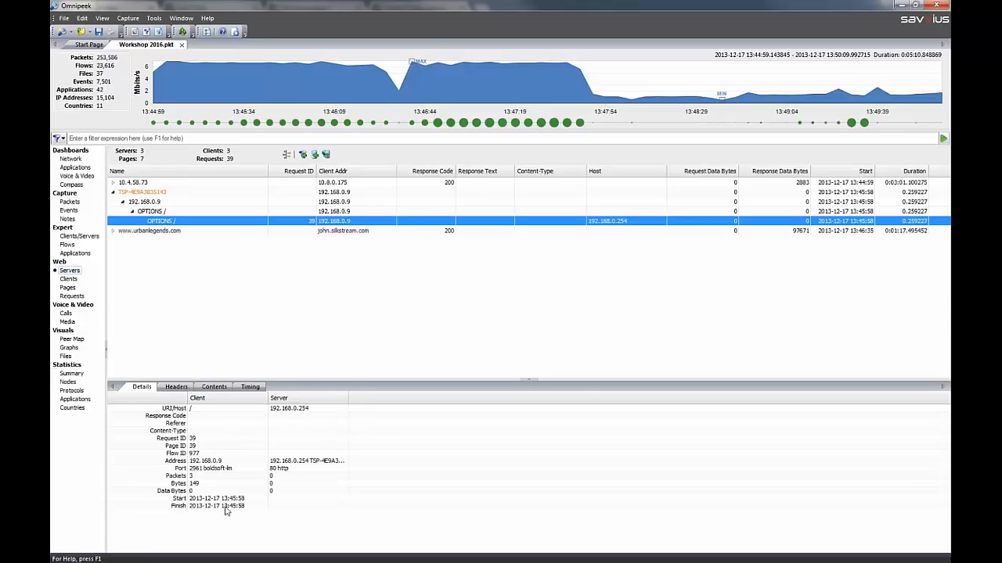
pyautogui.click(176, 386)
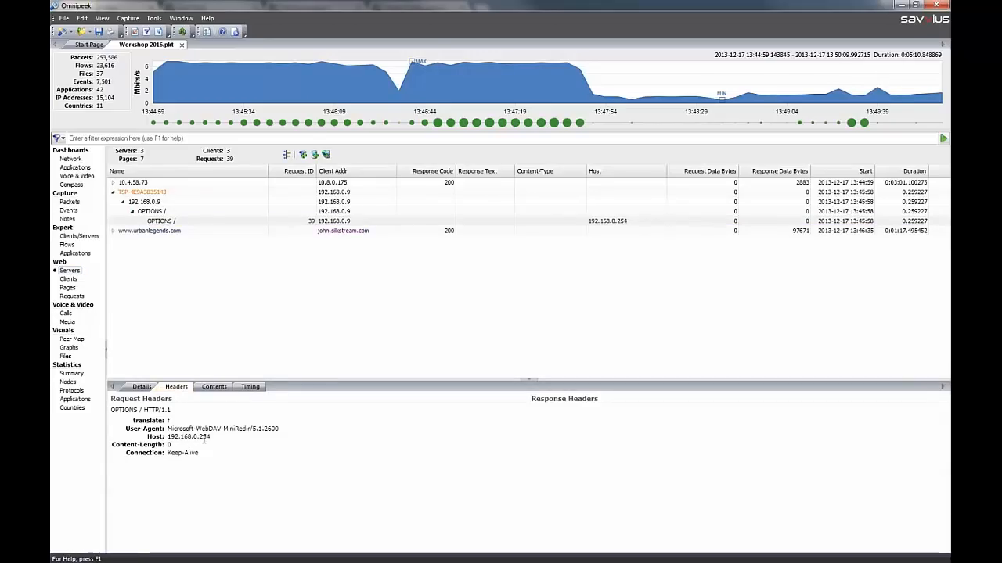
pyautogui.click(205, 388)
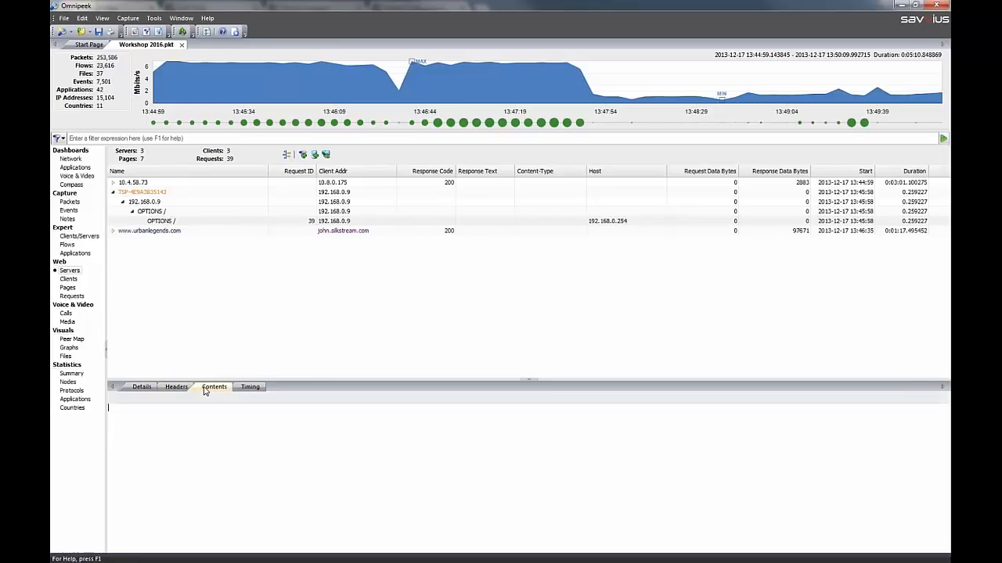
pyautogui.click(113, 231)
pyautogui.click(122, 240)
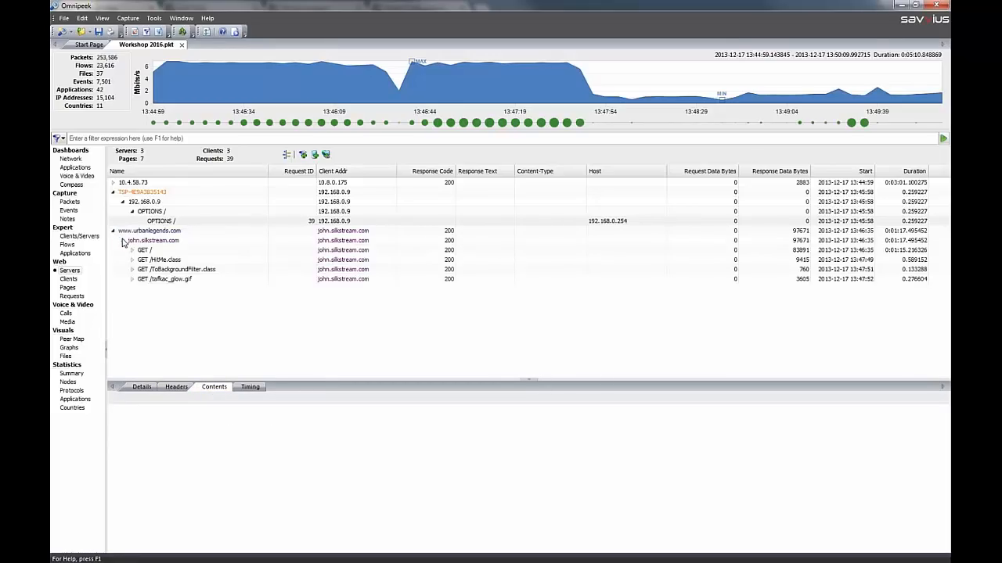
pyautogui.click(132, 279)
pyautogui.click(180, 289)
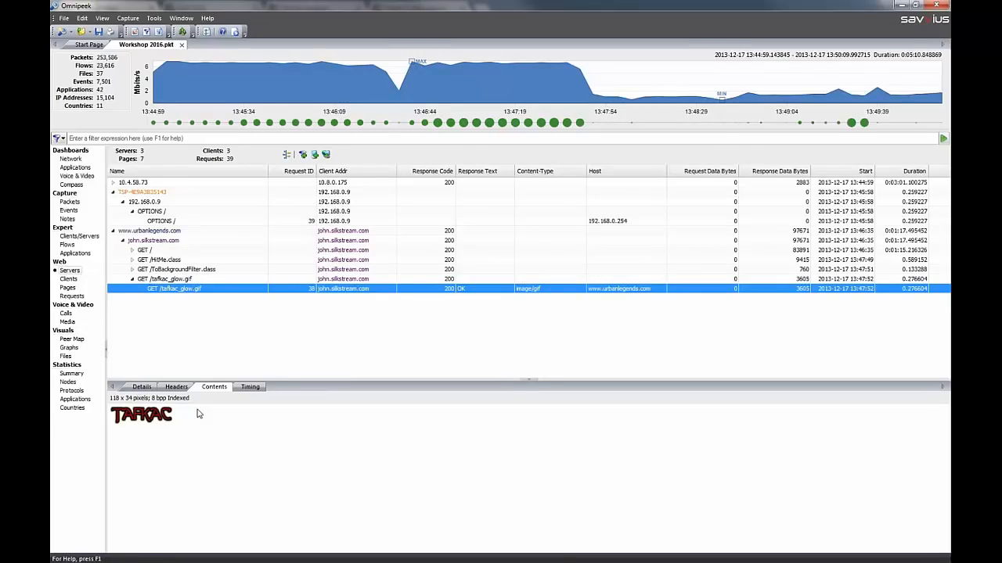
# View the GIF request's timing, and look through the web Clients, Pages and Requests views, expanding the GET /tafkac_glow.gif page
pyautogui.click(251, 388)
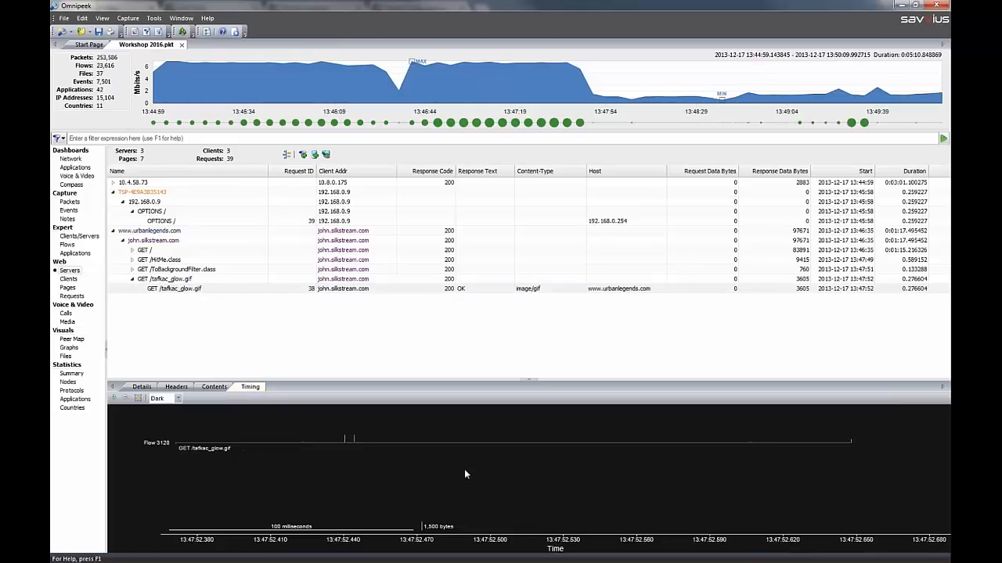
pyautogui.doubleClick(69, 279)
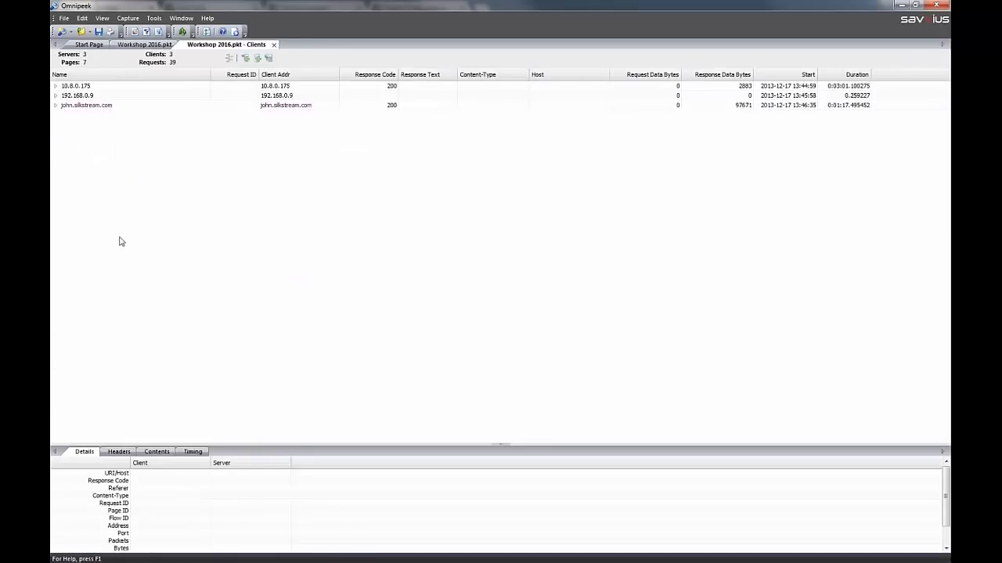
pyautogui.click(274, 44)
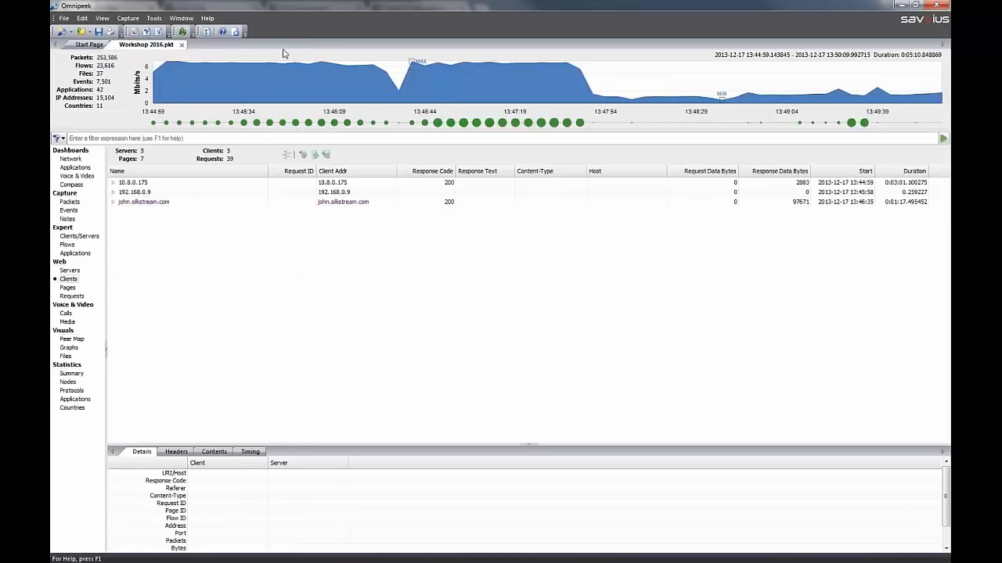
pyautogui.click(68, 288)
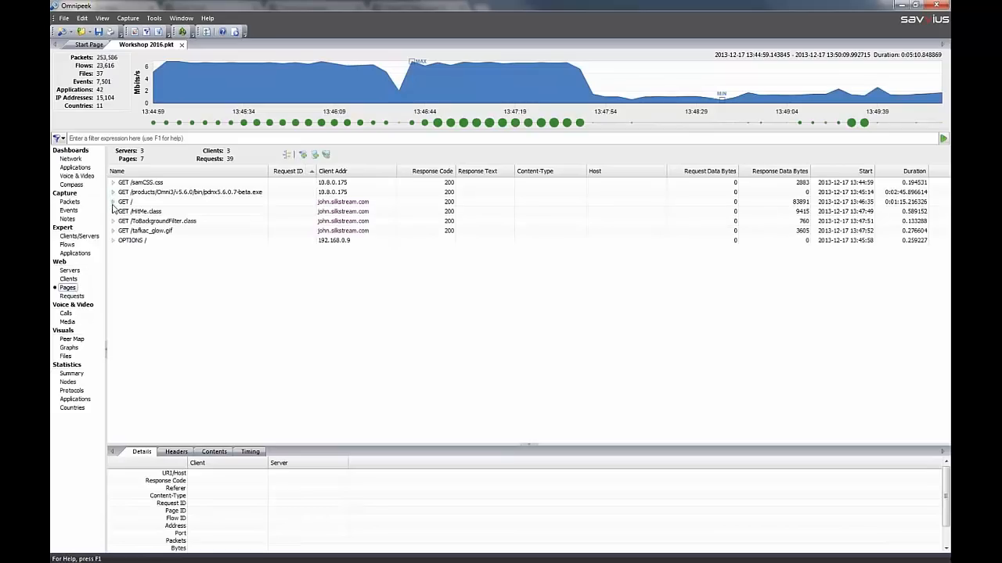
pyautogui.click(113, 231)
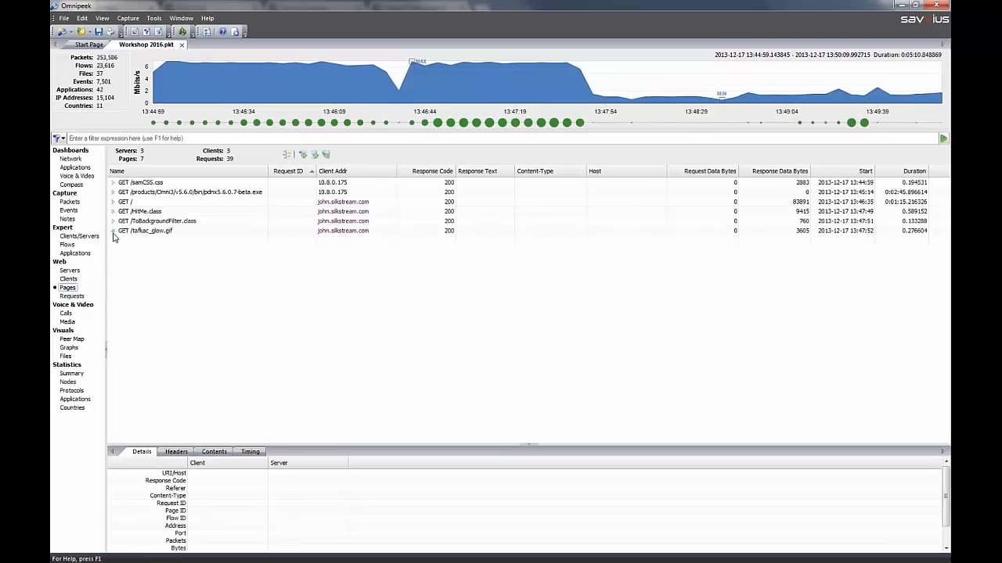
pyautogui.click(72, 296)
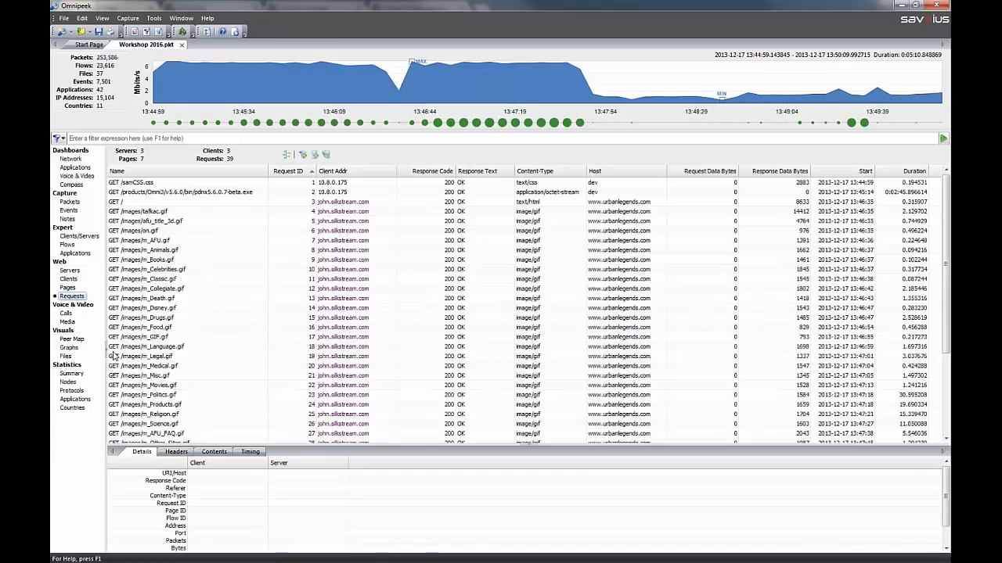
# Open the Voice & Video Calls view with an enlarged event pane and sort the calls by MOS-Low in ascending order
pyautogui.click(65, 313)
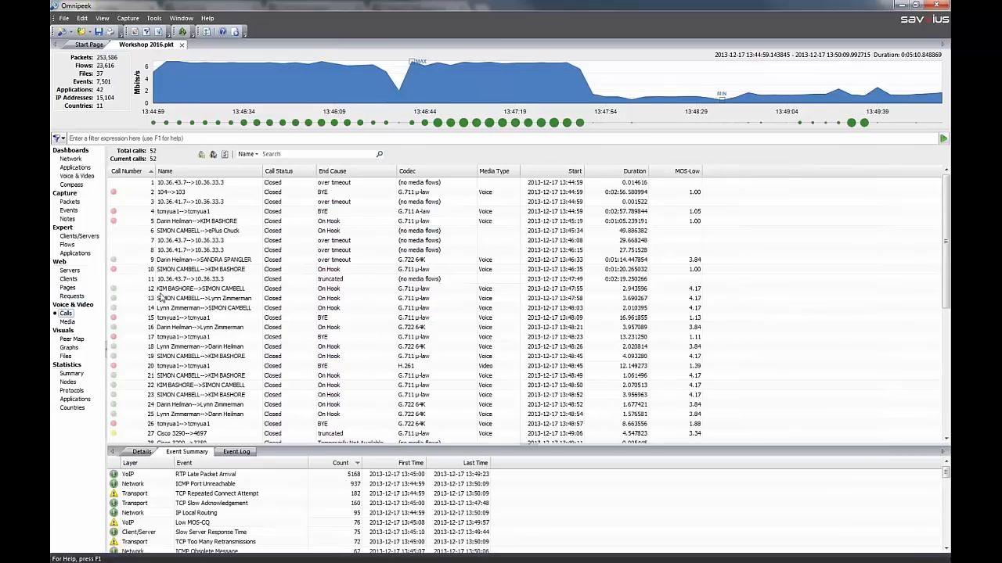
pyautogui.moveTo(334, 447); pyautogui.dragTo(282, 380)
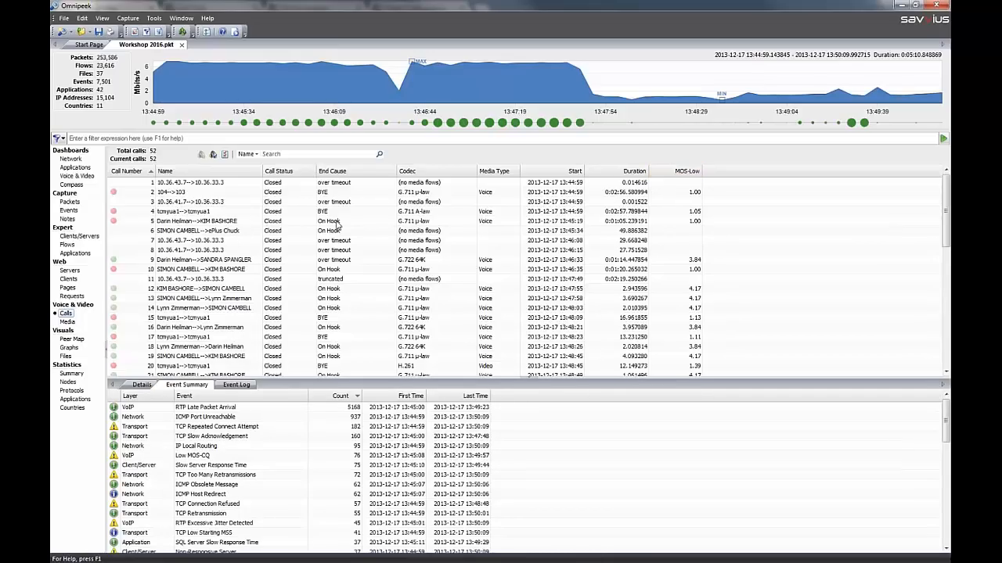
pyautogui.moveTo(115, 193)
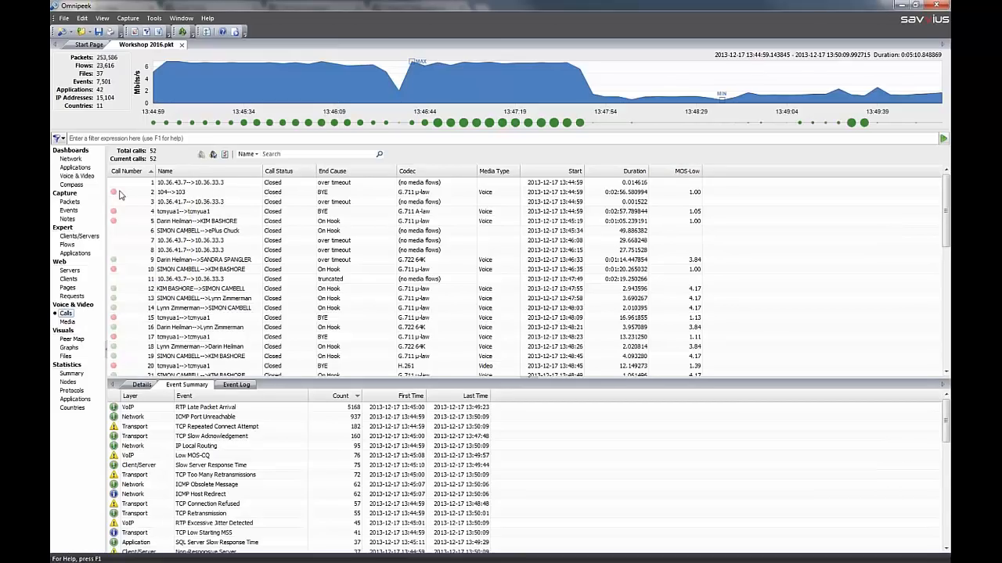
pyautogui.click(669, 172)
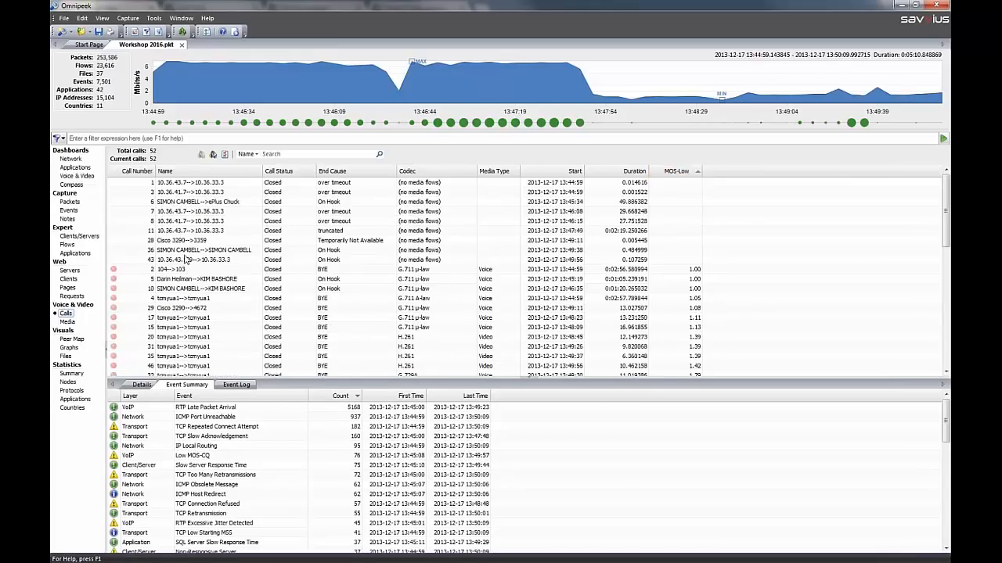
# Inspect call number 2 in the Voice & Video Flow Visualizer, adding the Jitter column and viewing the RTP graphs, and close the visualizer
pyautogui.doubleClick(126, 274)
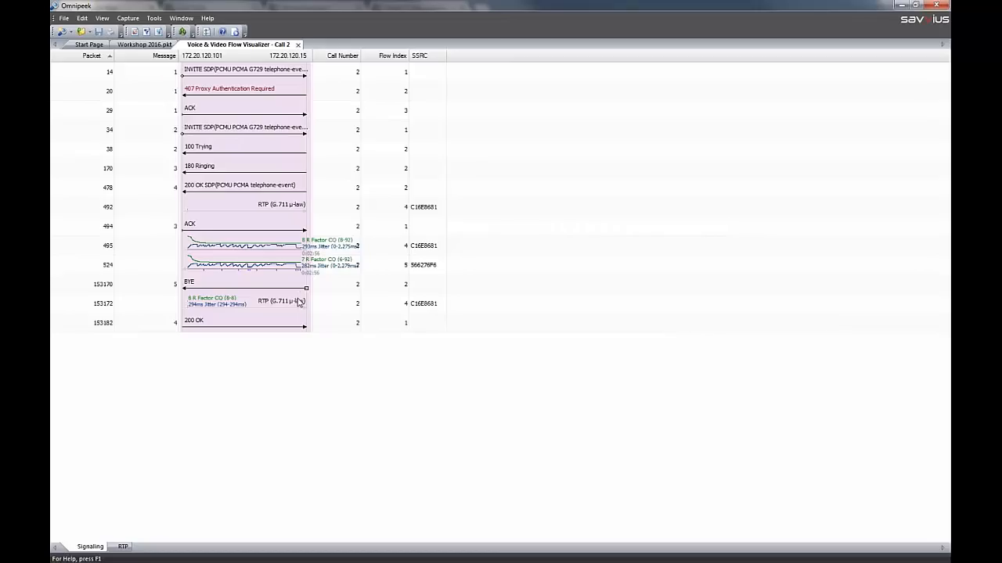
pyautogui.rightClick(483, 61)
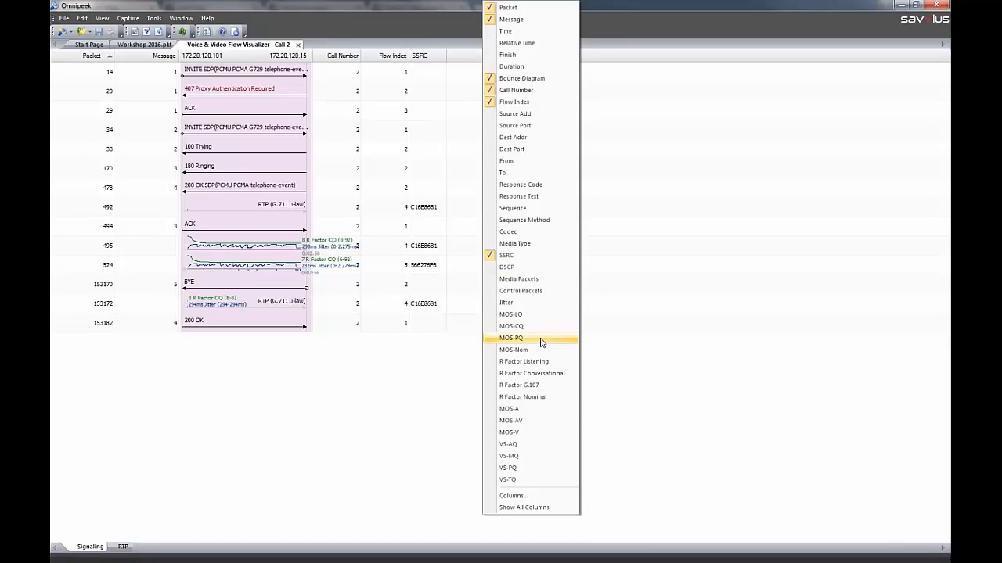
pyautogui.click(540, 304)
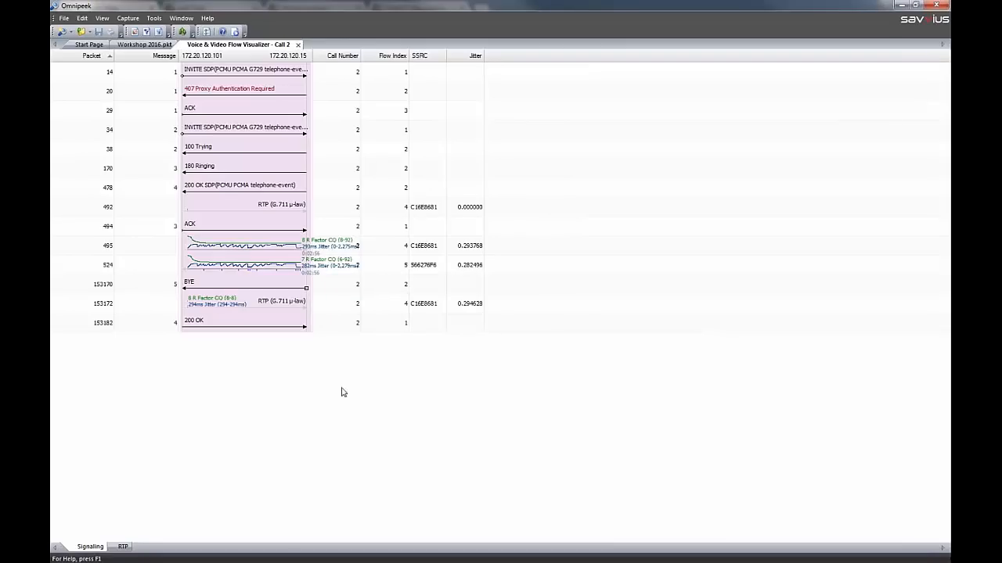
pyautogui.click(123, 547)
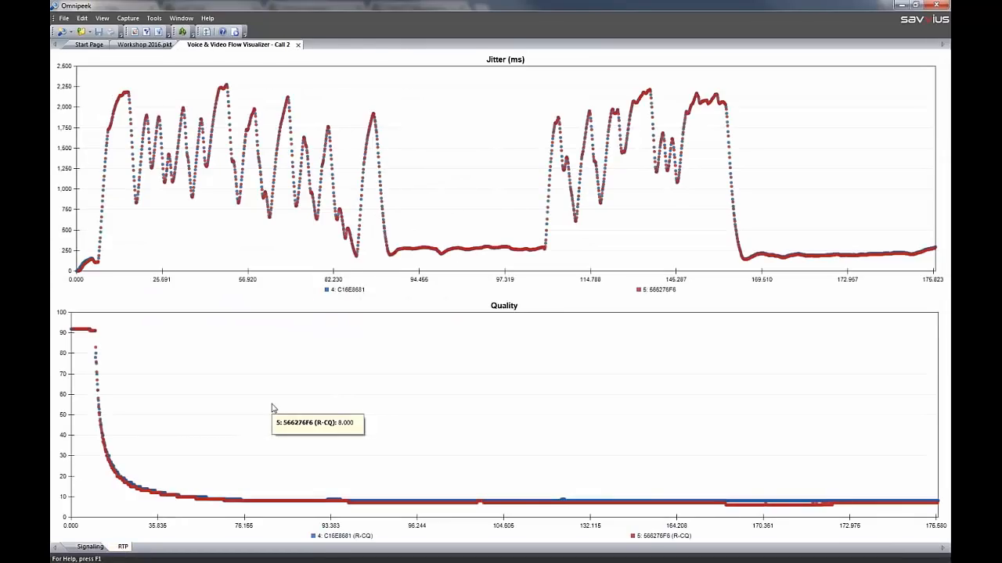
pyautogui.click(297, 44)
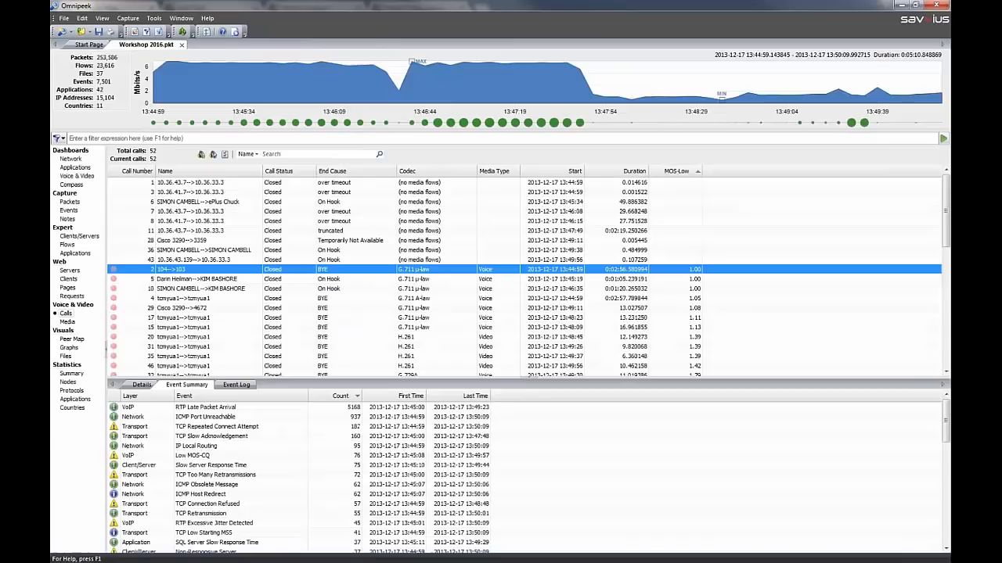
# Play back the audio of call number 2, close the player, and look at the option for saving the call as a WAV file
pyautogui.rightClick(194, 272)
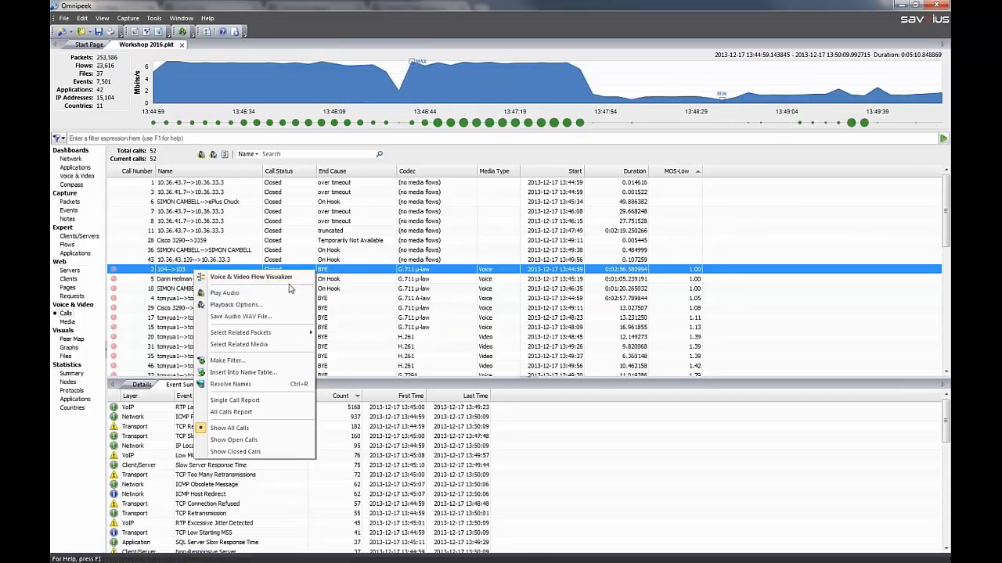
pyautogui.click(246, 296)
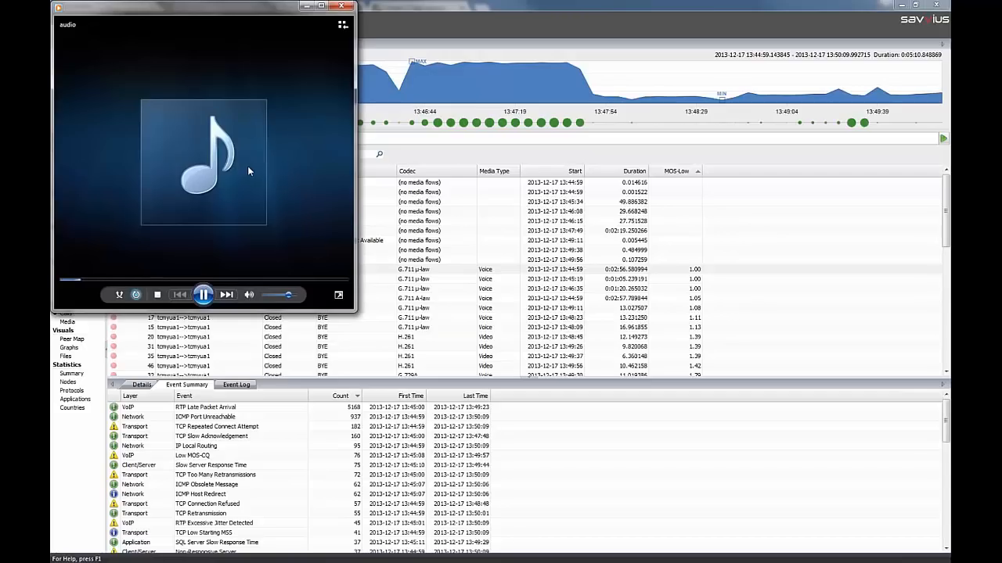
pyautogui.click(341, 6)
pyautogui.rightClick(202, 274)
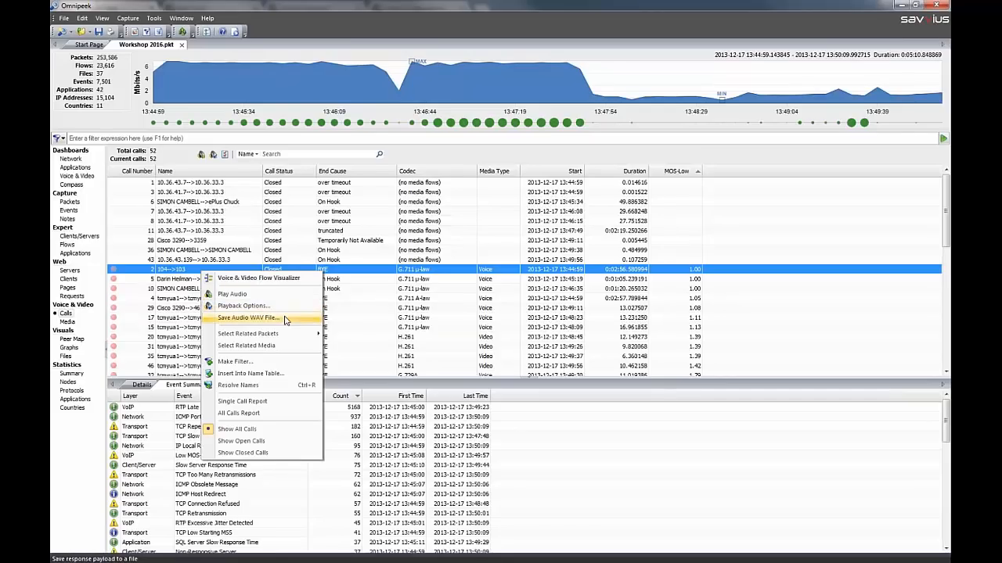
pyautogui.click(391, 299)
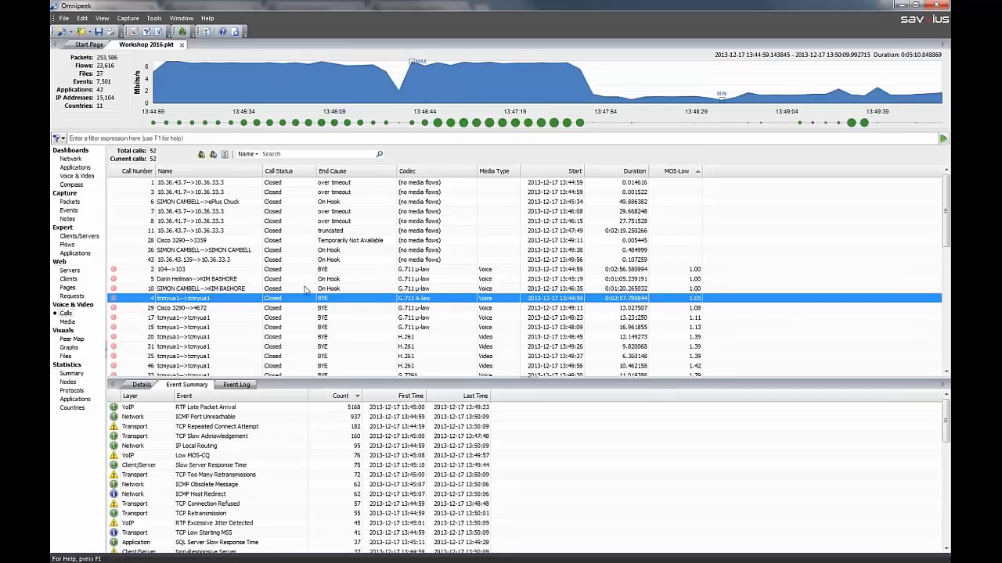
# Highlight the calls with the RTP Late Packet Arrival event and read its description, cause and remedy in the EventFinder settings
pyautogui.click(229, 410)
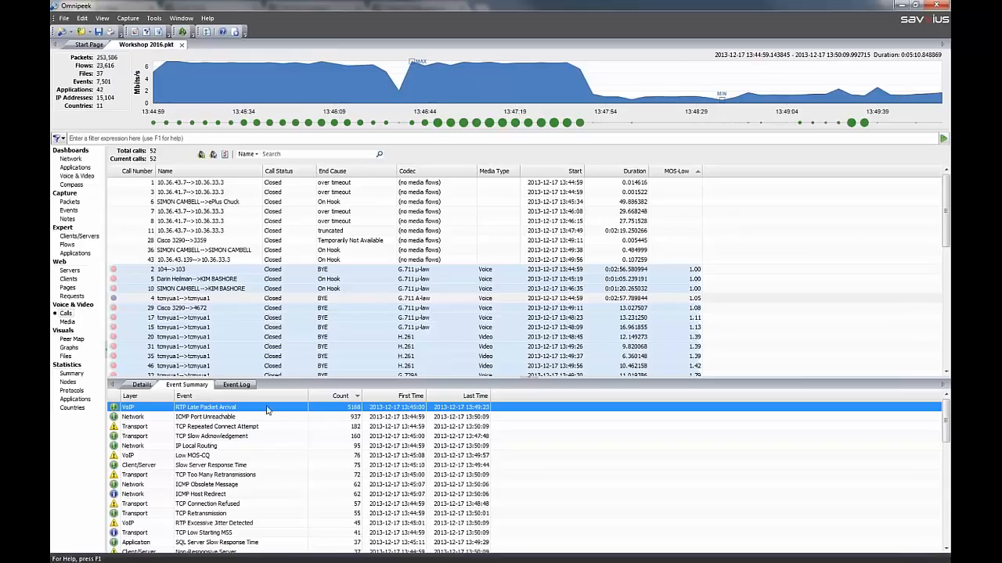
pyautogui.rightClick(266, 407)
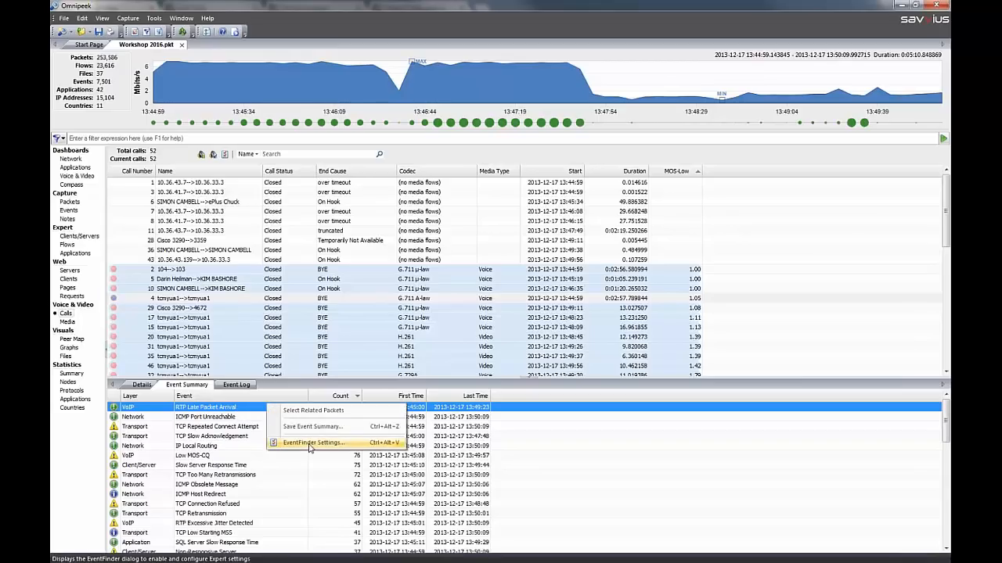
pyautogui.click(313, 447)
pyautogui.click(350, 383)
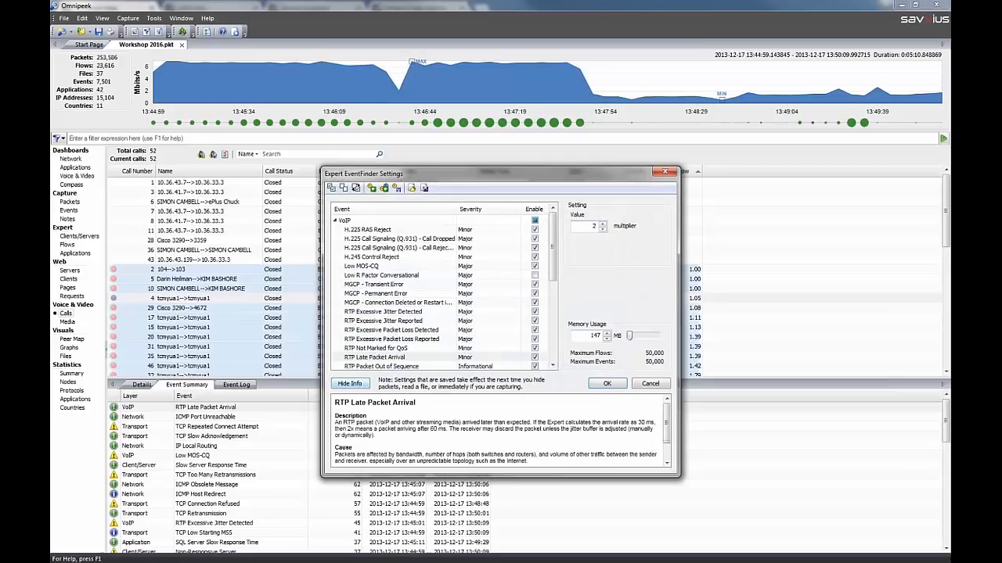
pyautogui.tripleClick(395, 428)
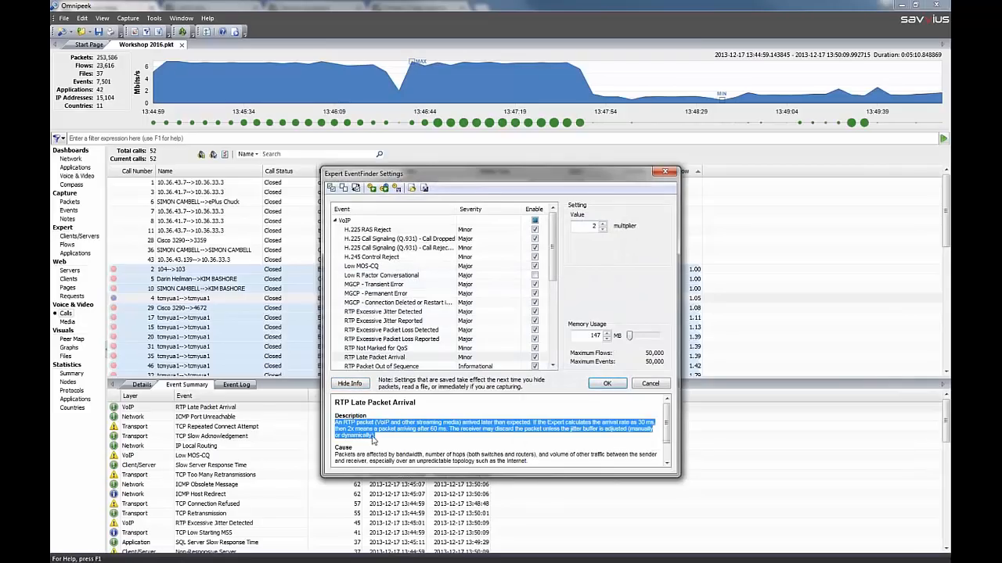
pyautogui.scroll(-1, 387, 438)
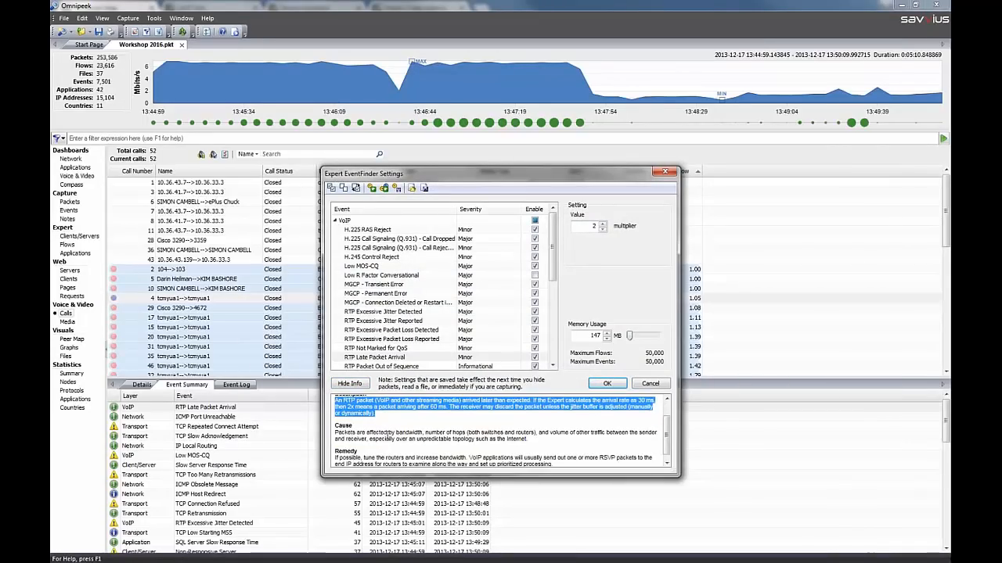
pyautogui.scroll(-1, 371, 450)
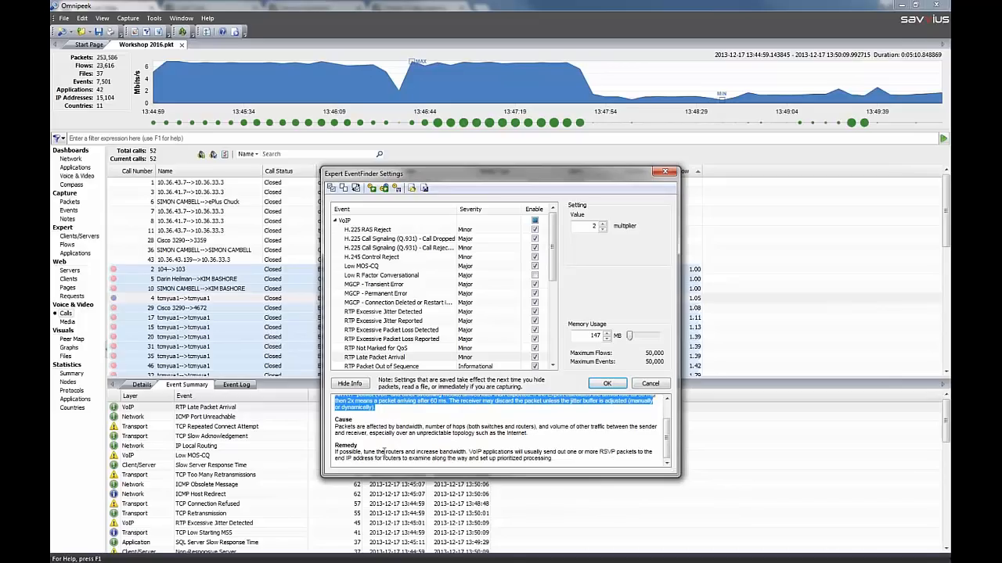
pyautogui.click(663, 383)
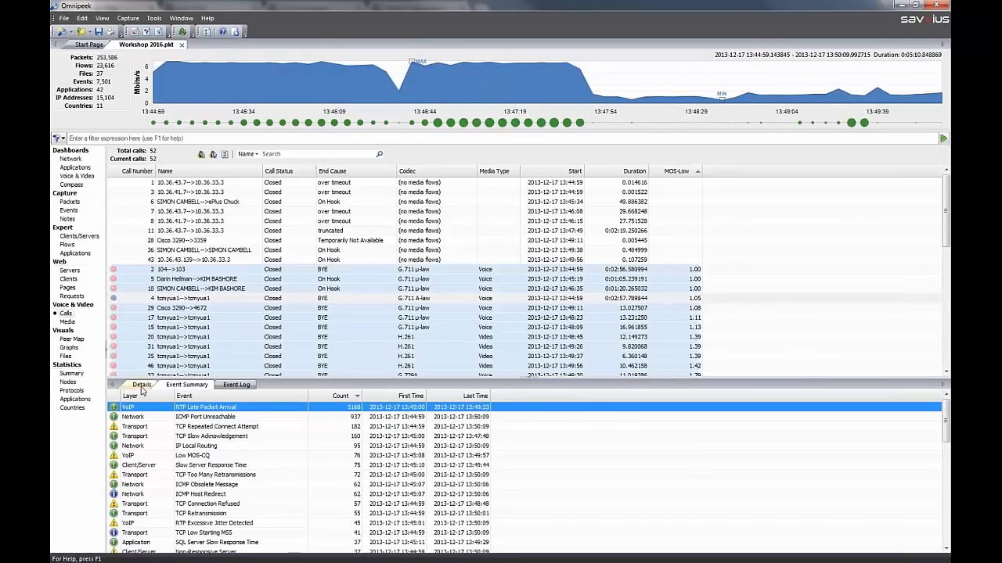
# Review the details of call number 2, and open the Media view with the Name column widened to show the full flow names
pyautogui.click(216, 268)
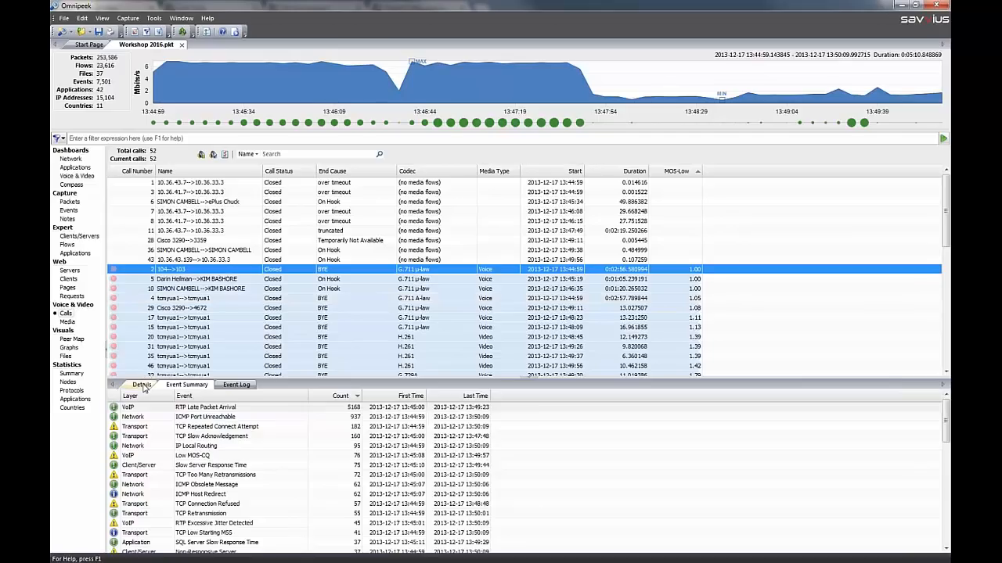
pyautogui.click(142, 385)
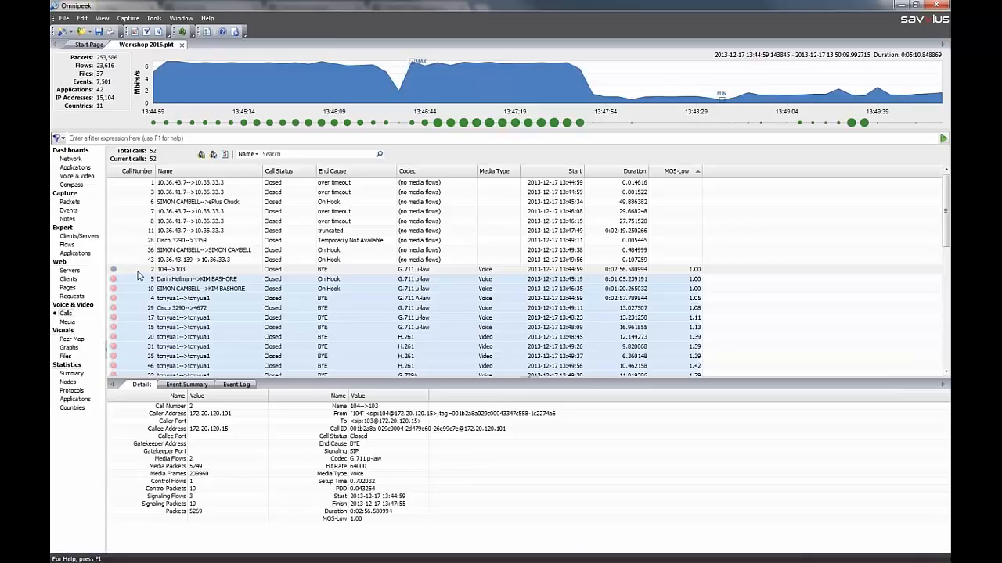
pyautogui.click(67, 323)
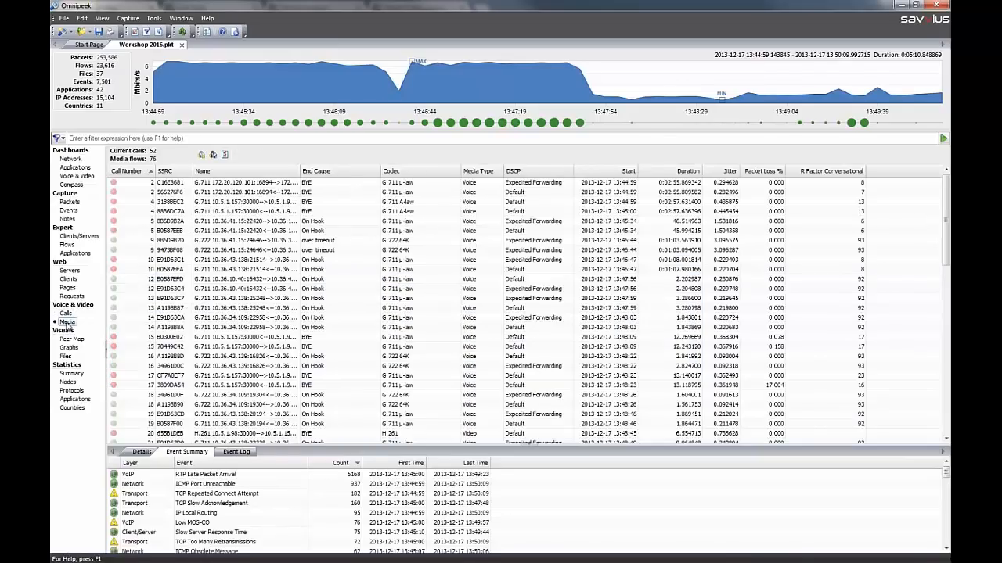
pyautogui.click(140, 185)
pyautogui.click(141, 192)
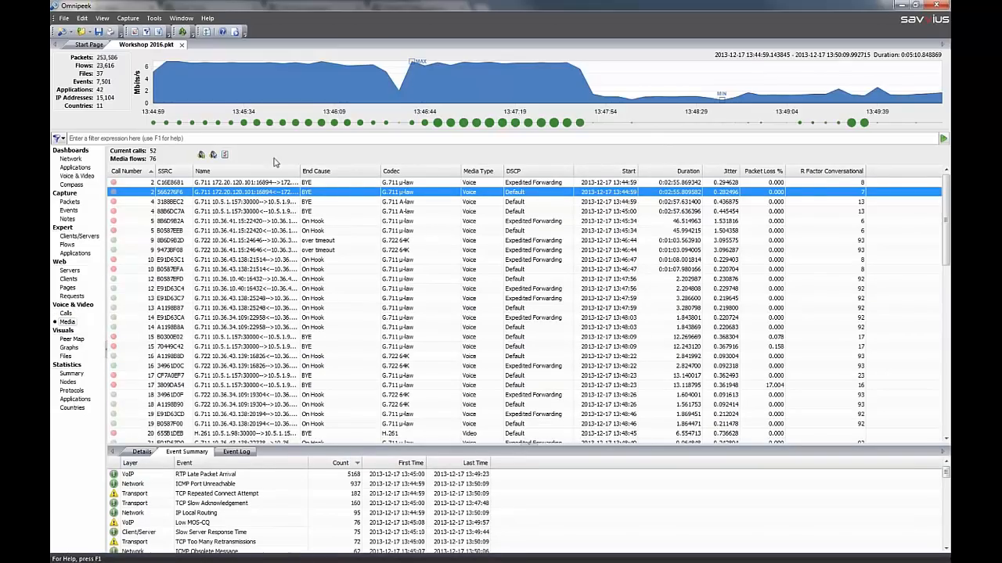
pyautogui.moveTo(300, 170); pyautogui.dragTo(396, 170)
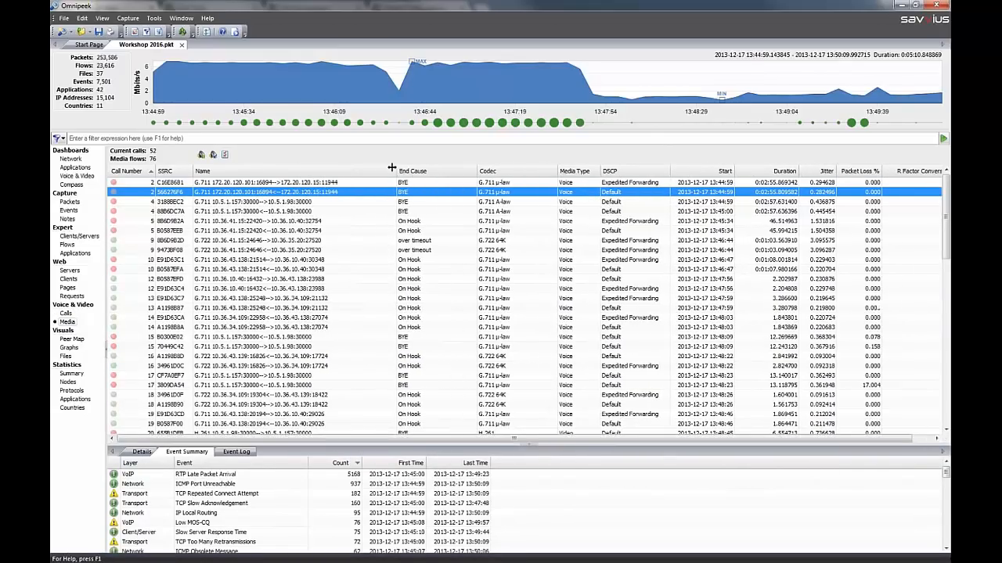
# Play back the audio of the C16E8681 media flow in call number 2 and examine the flow's full details in an enlarged lower pane
pyautogui.rightClick(135, 184)
pyautogui.click(177, 206)
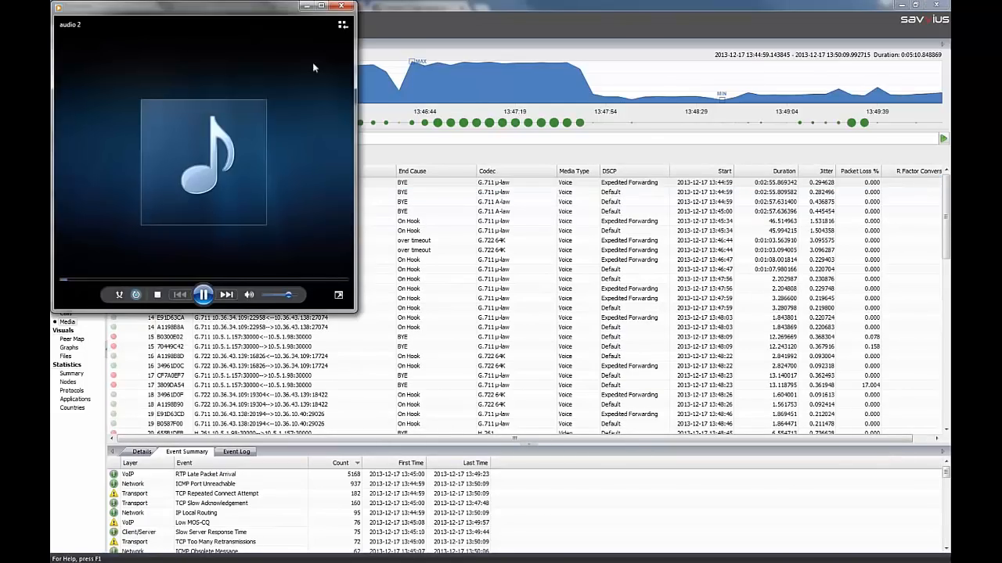
pyautogui.click(341, 8)
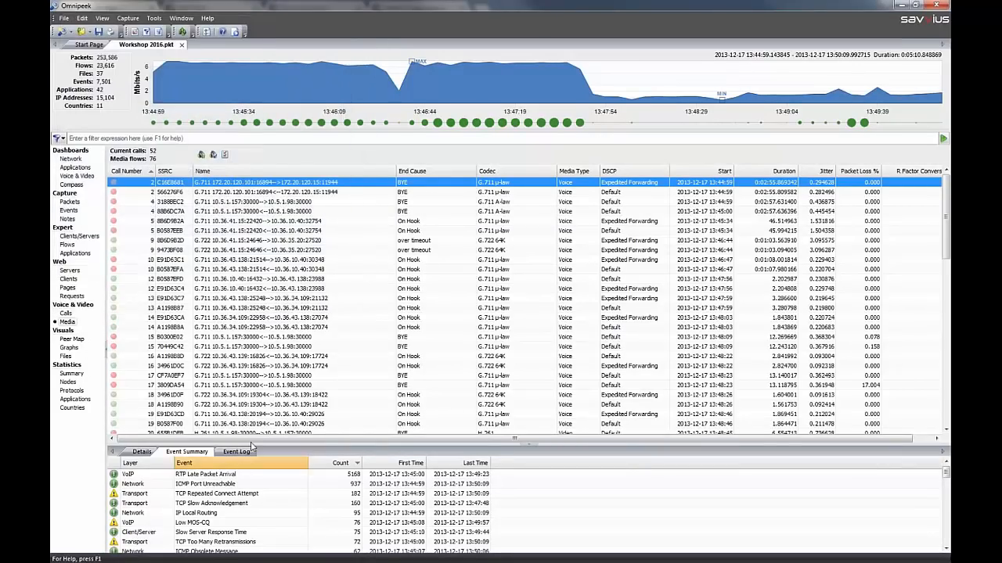
pyautogui.moveTo(153, 457); pyautogui.dragTo(141, 370)
pyautogui.click(141, 366)
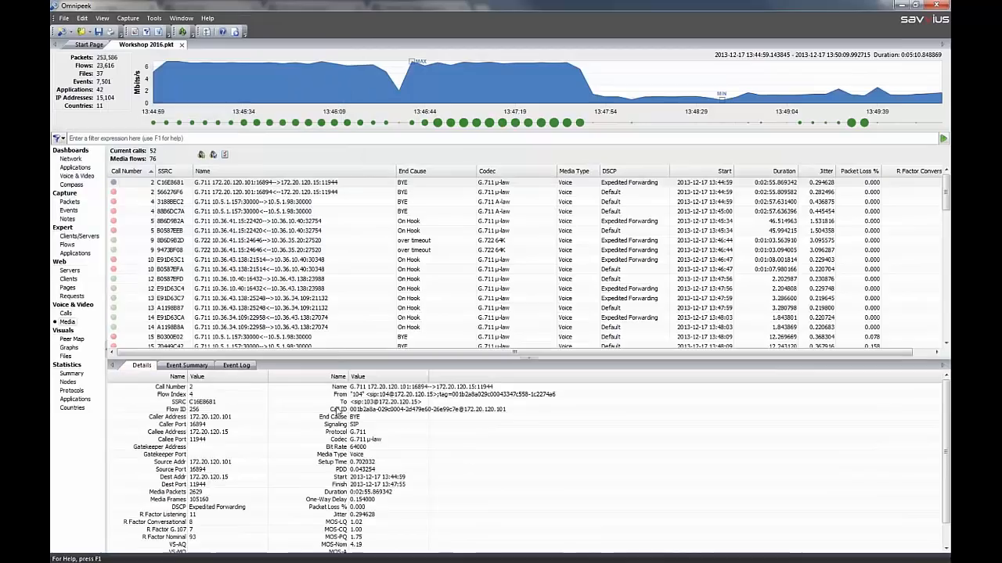
pyautogui.moveTo(338, 357); pyautogui.dragTo(338, 276)
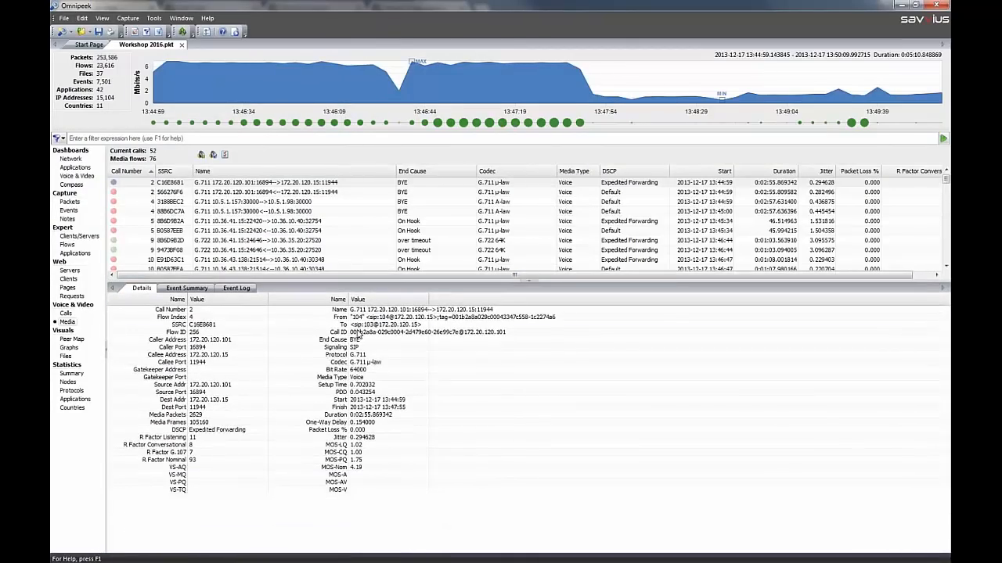
# Highlight the duration row in the media flow's details, and open the Peer Map view
pyautogui.click(357, 333)
pyautogui.click(366, 415)
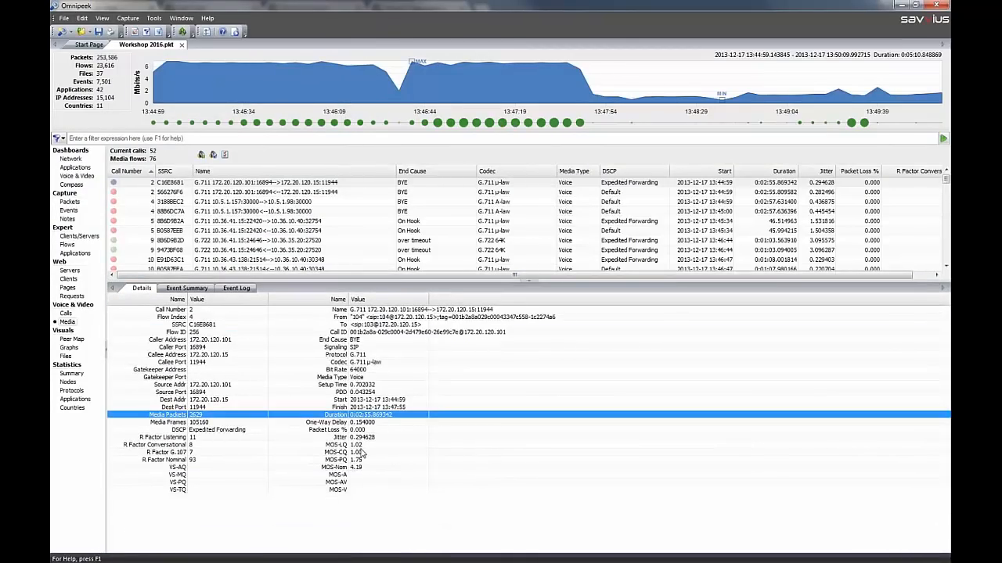
pyautogui.click(71, 339)
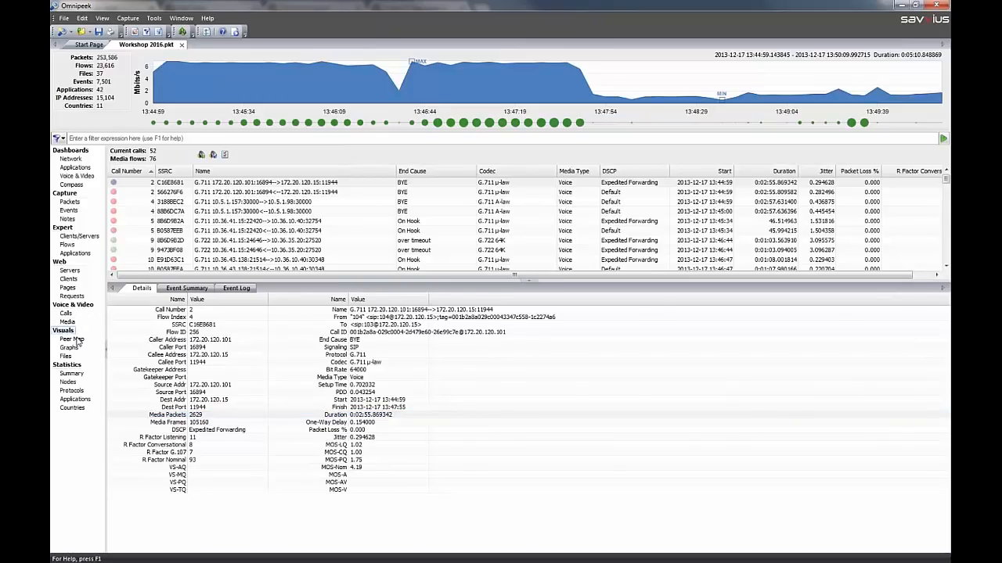
pyautogui.click(78, 340)
pyautogui.moveTo(286, 217)
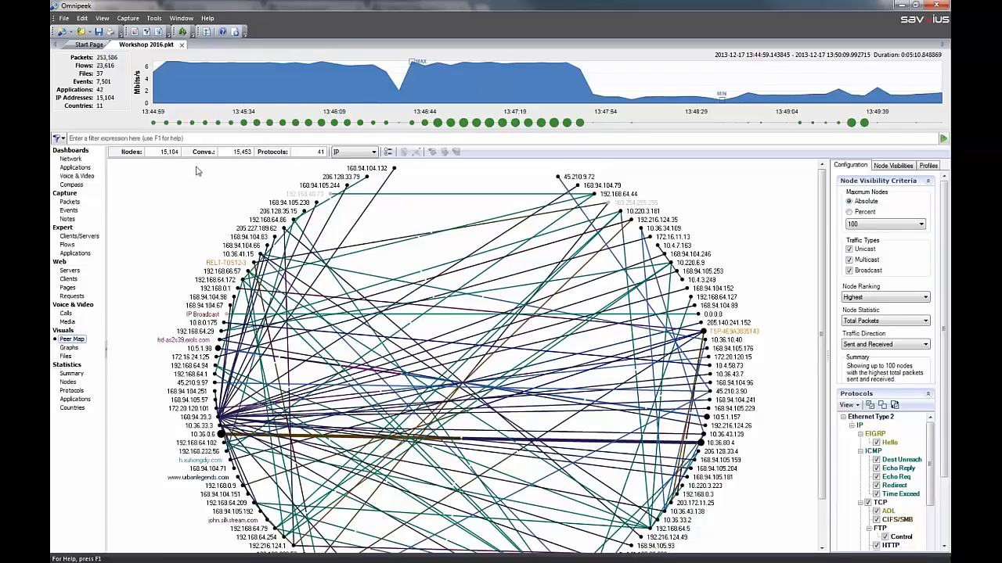
# View the peer map with Physical addresses and return it to IP addresses
pyautogui.click(375, 153)
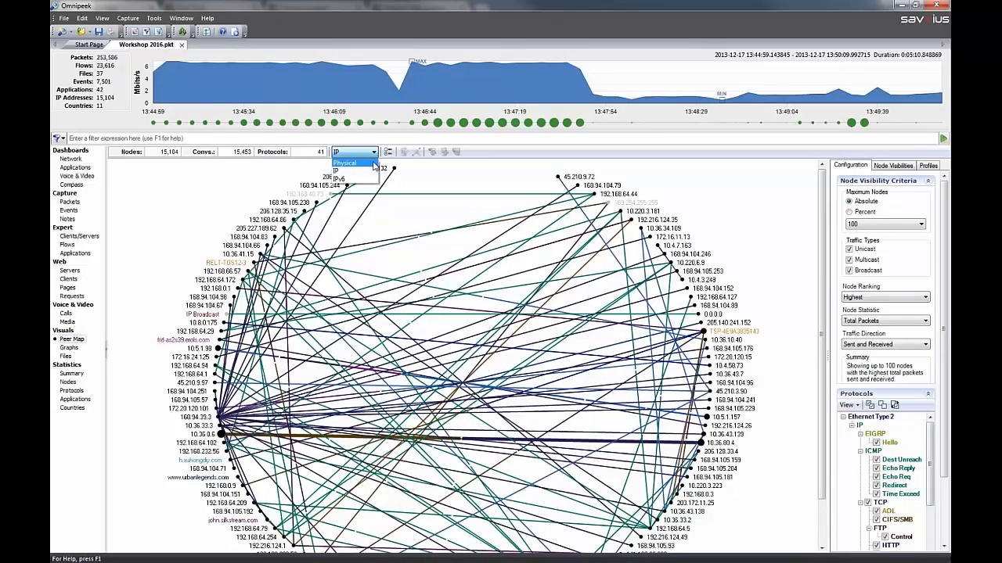
pyautogui.click(374, 164)
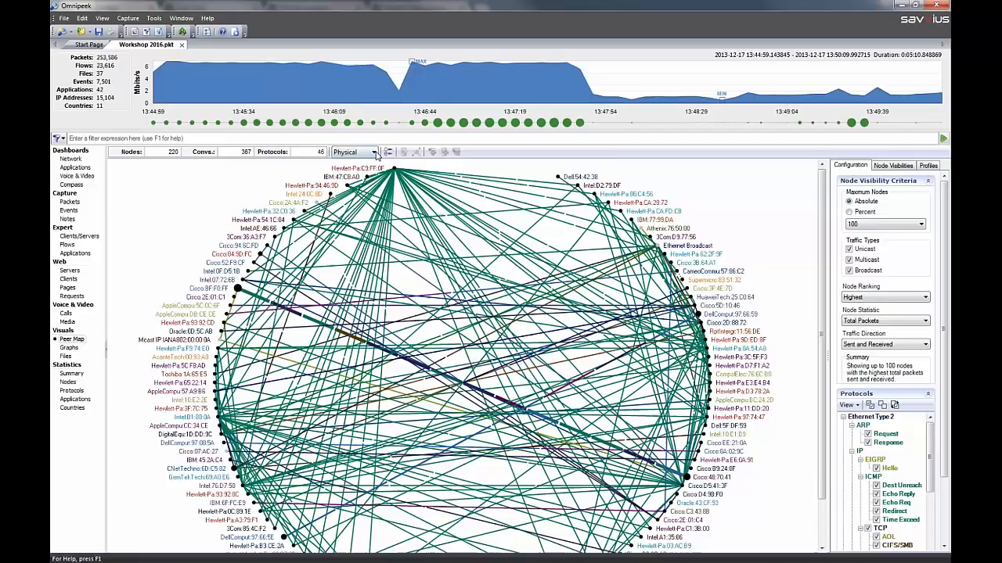
pyautogui.click(373, 152)
pyautogui.click(368, 170)
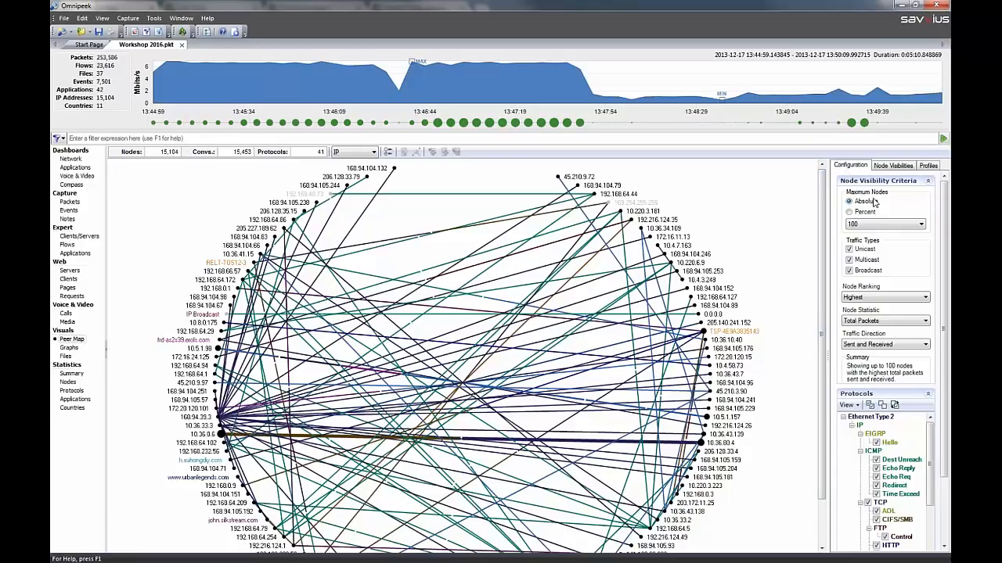
# Examine the traffic statistics of individual conversations and nodes in the IP peer map, including 192.168.232.56 and 10.36.0.6
pyautogui.moveTo(515, 332)
pyautogui.moveTo(641, 395)
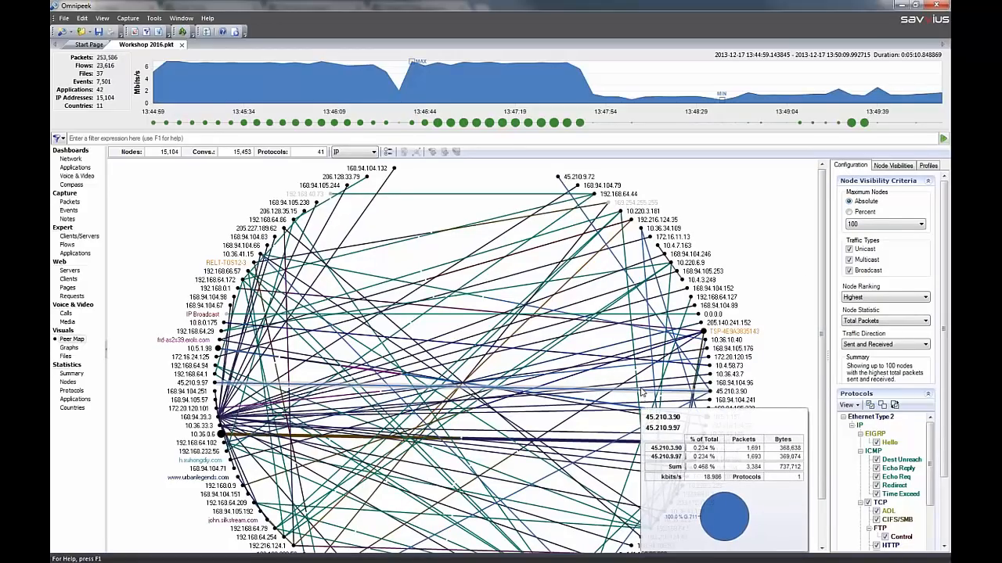
pyautogui.moveTo(669, 409)
pyautogui.moveTo(675, 448)
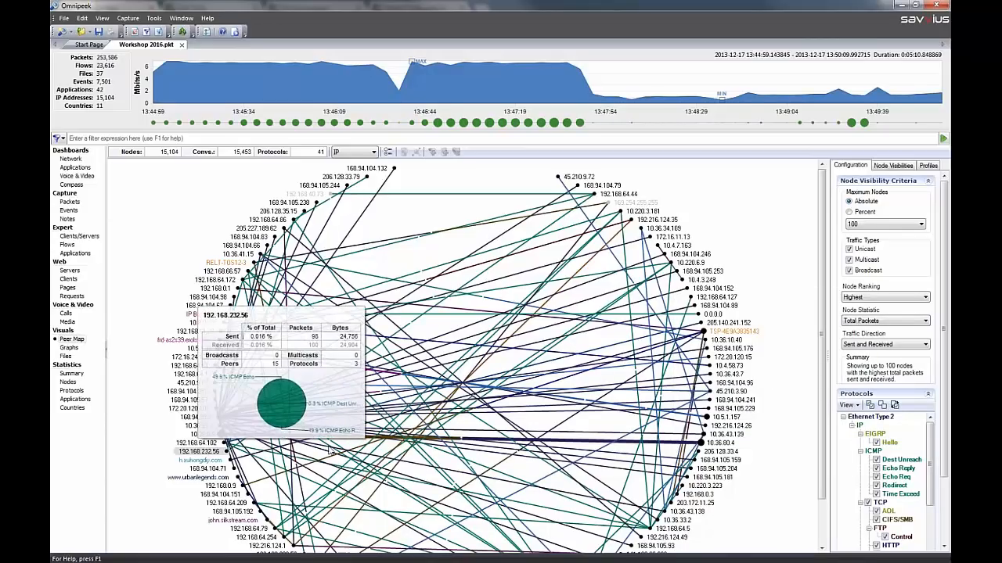
pyautogui.moveTo(757, 333)
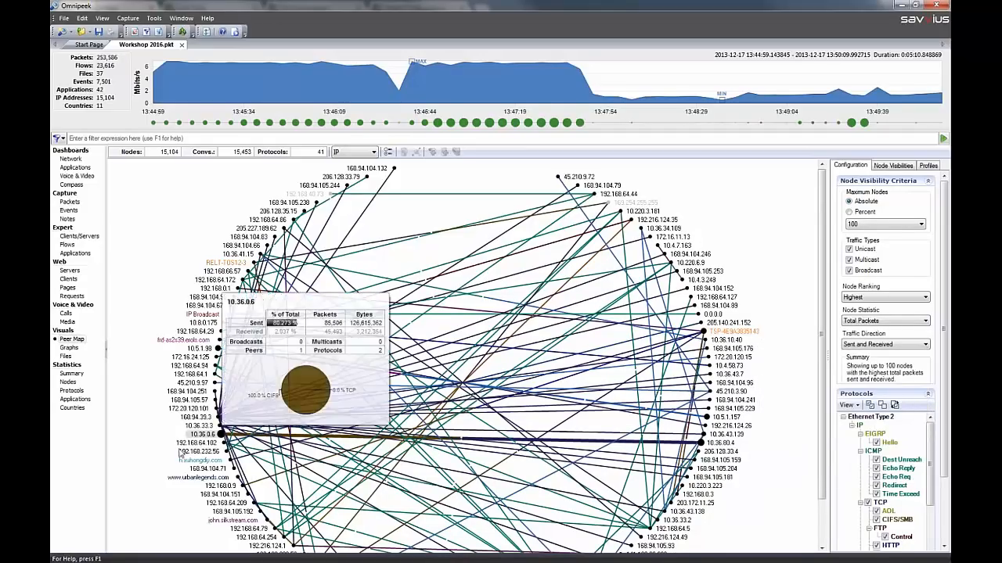
# Look at the actions available for node 10.36.0.6, and resolve all names in the peer map
pyautogui.rightClick(200, 436)
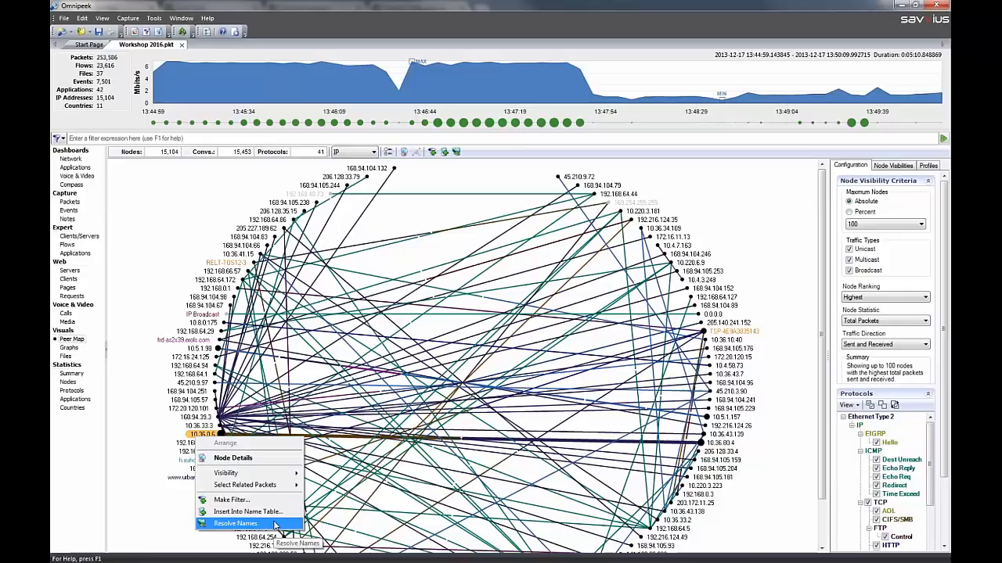
pyautogui.click(130, 208)
pyautogui.rightClick(131, 193)
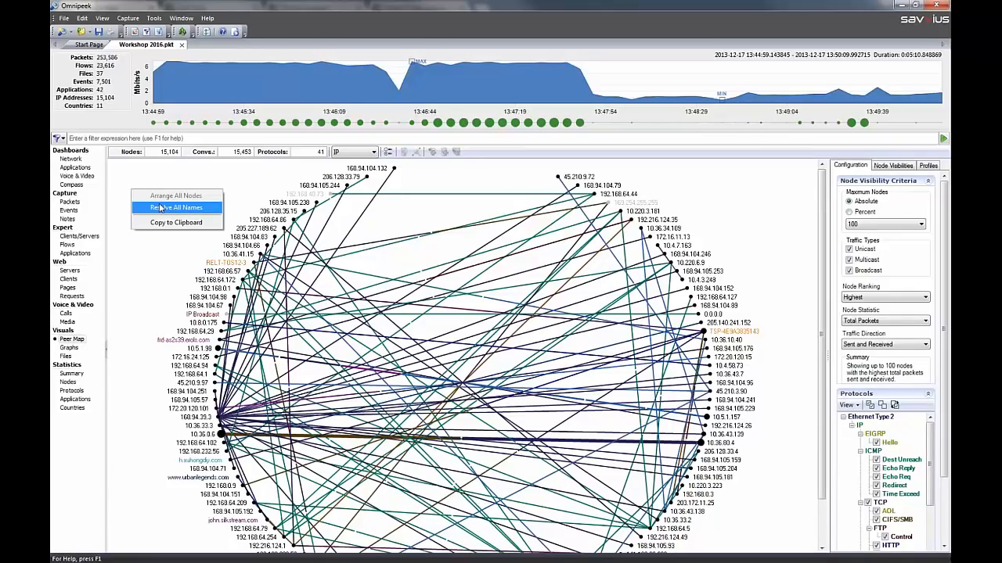
pyautogui.click(161, 207)
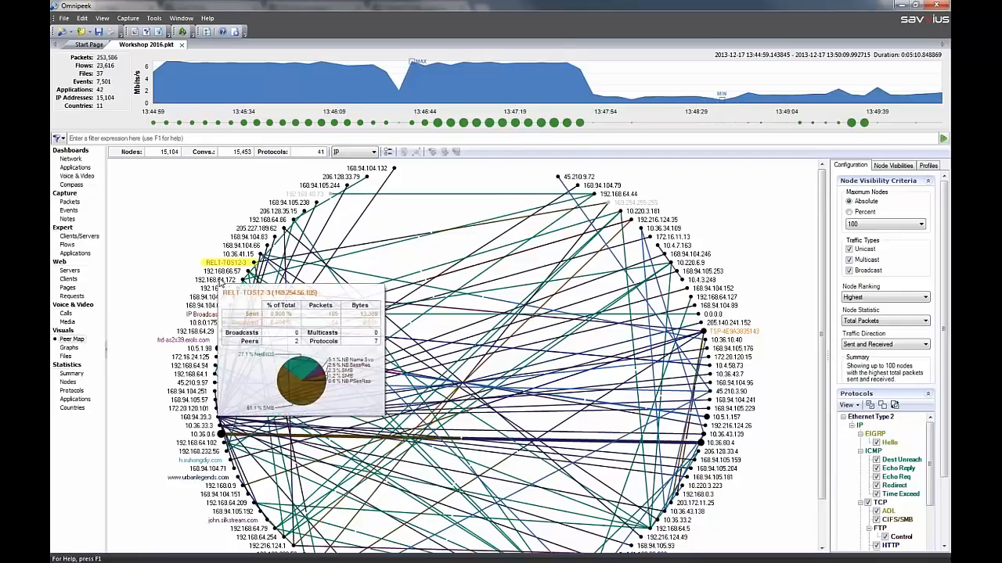
# Insert node 192.168.64.172 into the name table as MySystem with node type Server, and check its entry on the peer map
pyautogui.click(222, 280)
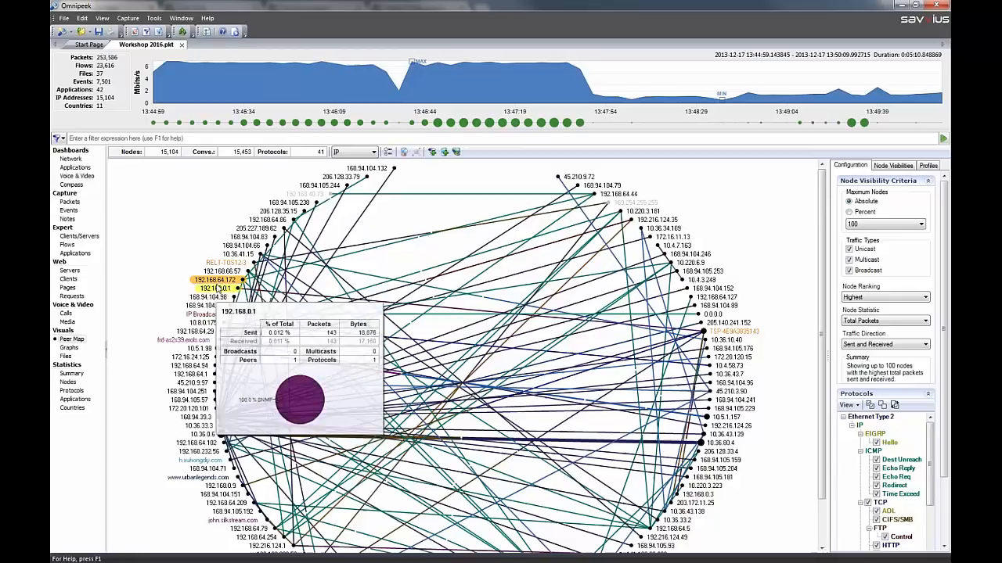
pyautogui.rightClick(240, 289)
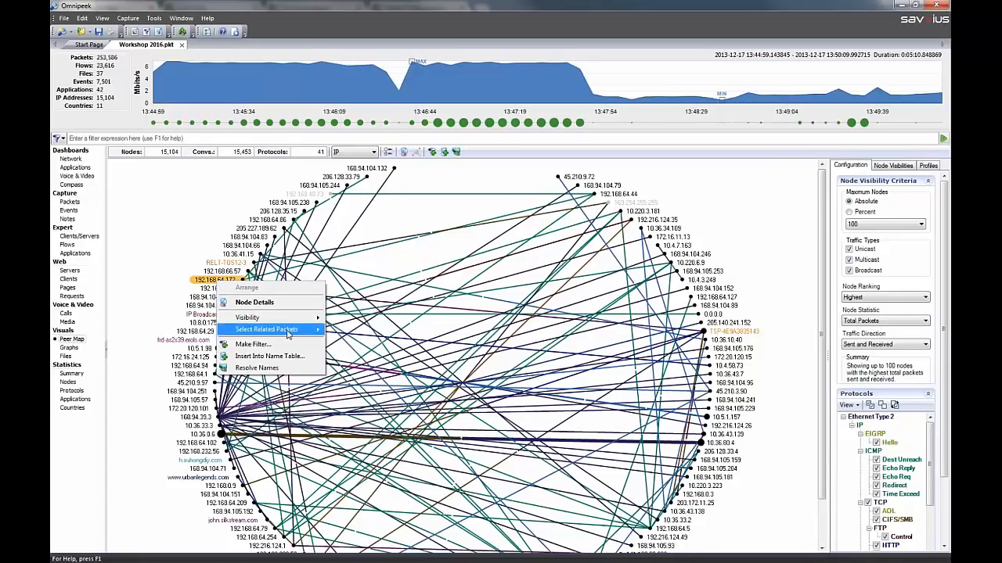
pyautogui.click(294, 357)
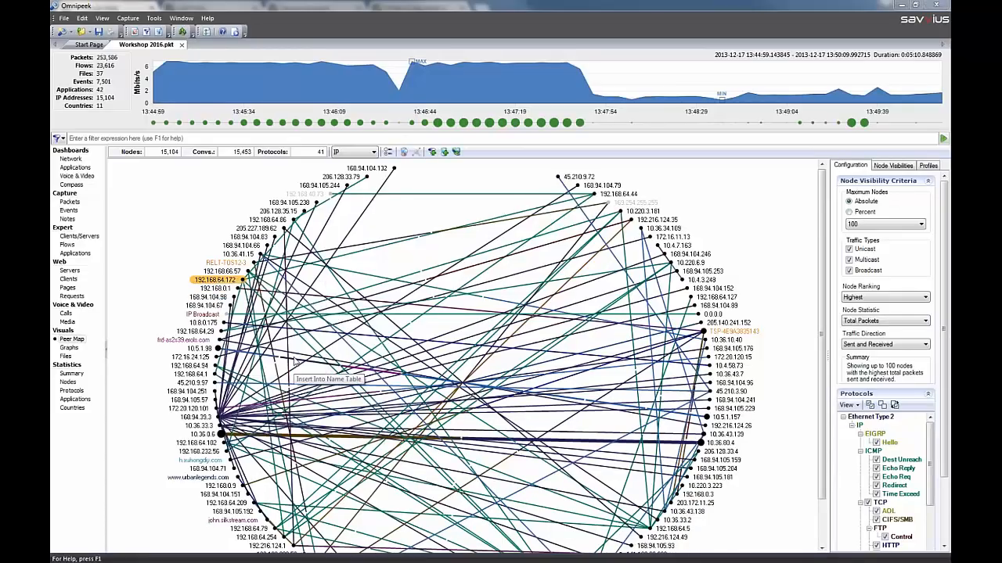
pyautogui.write('MySystem')
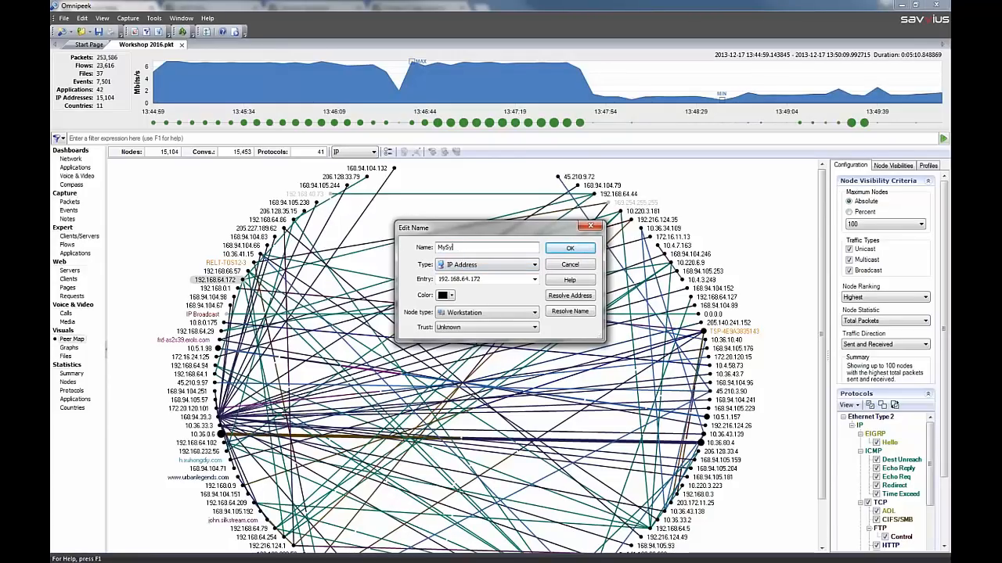
pyautogui.click(485, 313)
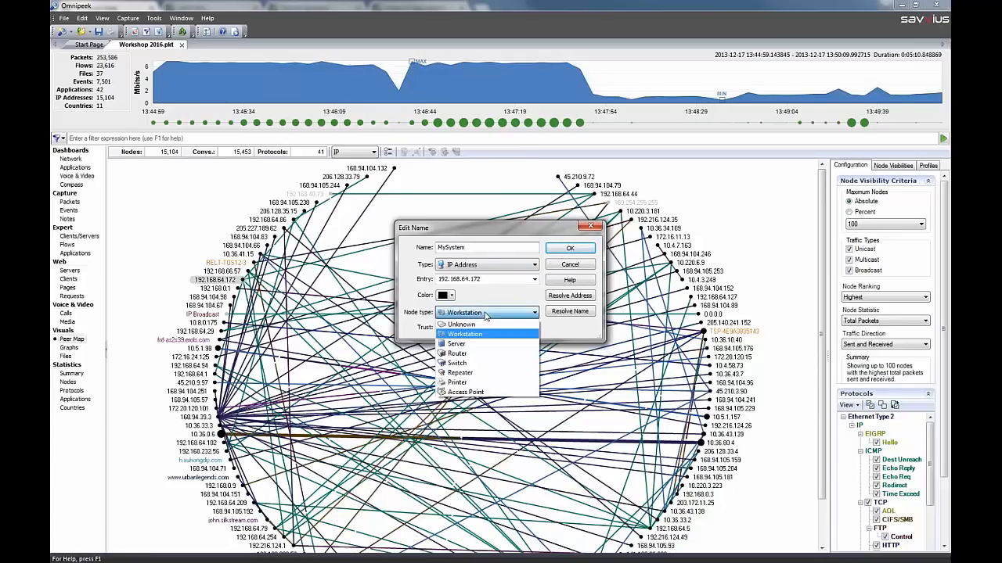
pyautogui.click(474, 333)
pyautogui.click(473, 329)
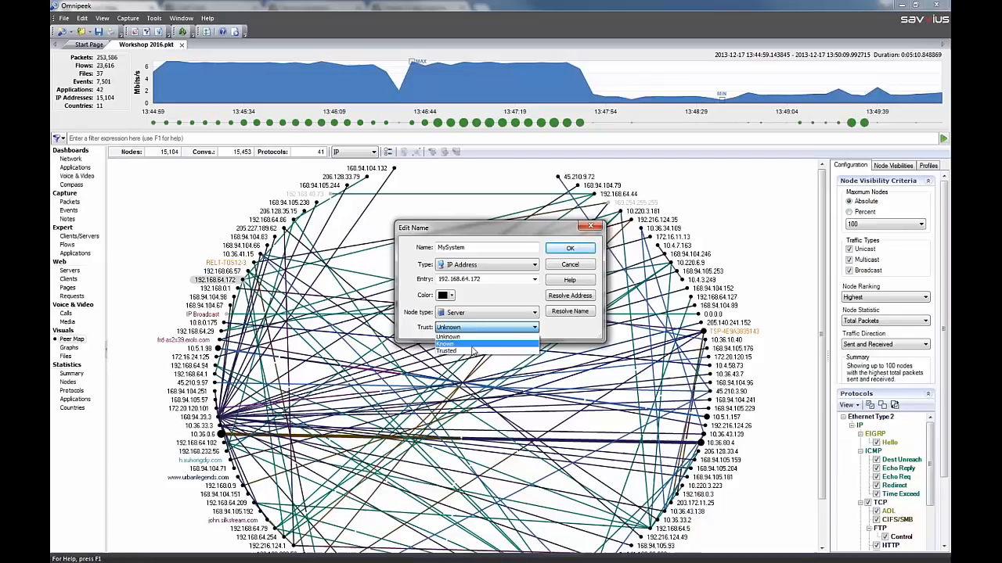
pyautogui.click(408, 286)
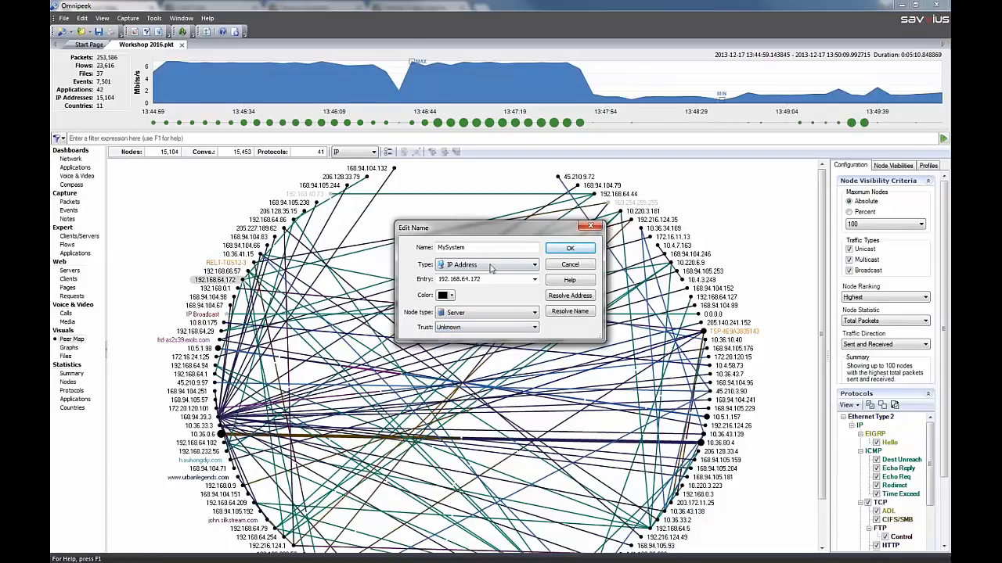
pyautogui.click(570, 249)
pyautogui.moveTo(213, 281)
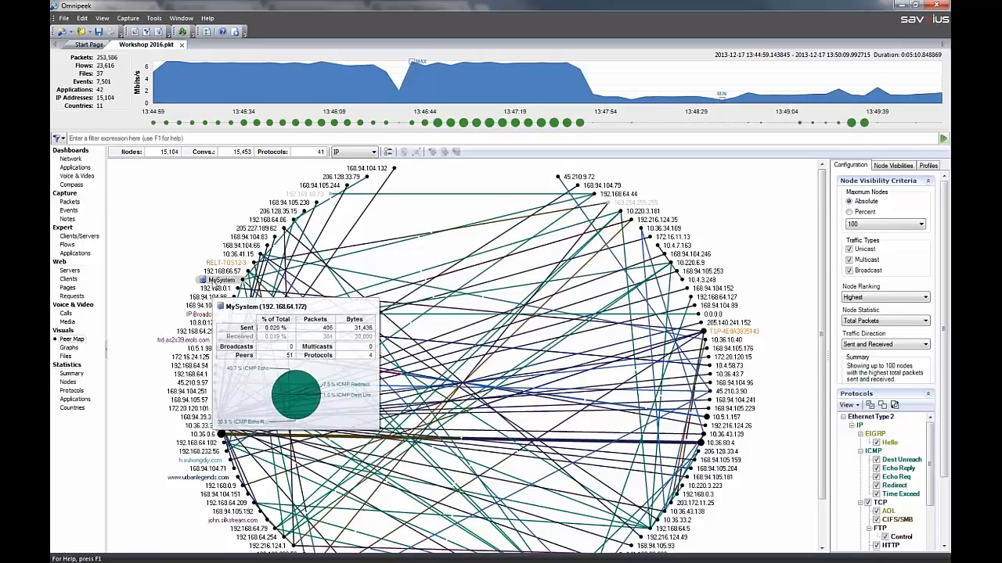
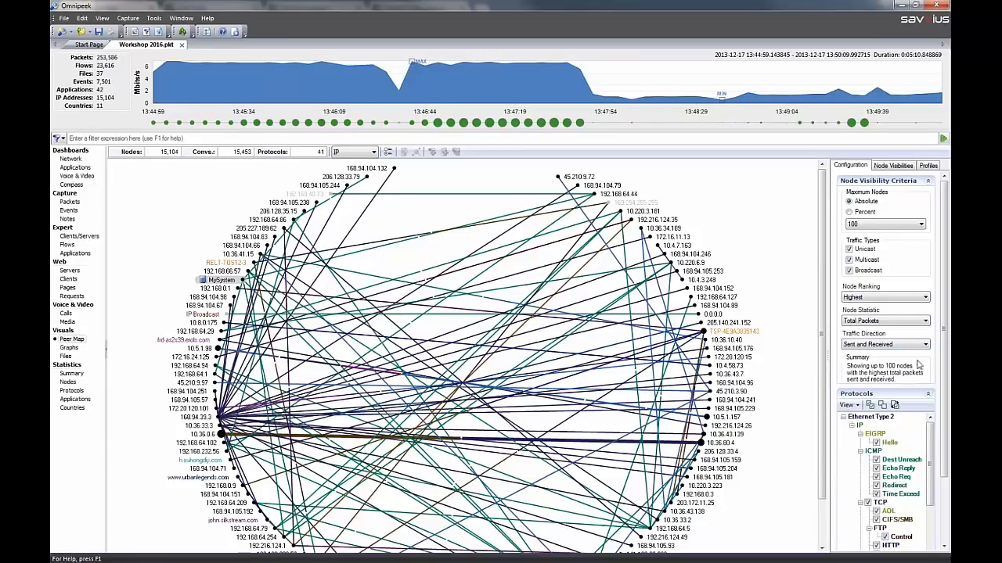
# Limit the peer map's enabled protocols to FTP Control and HTTP by disabling all the others
pyautogui.click(929, 184)
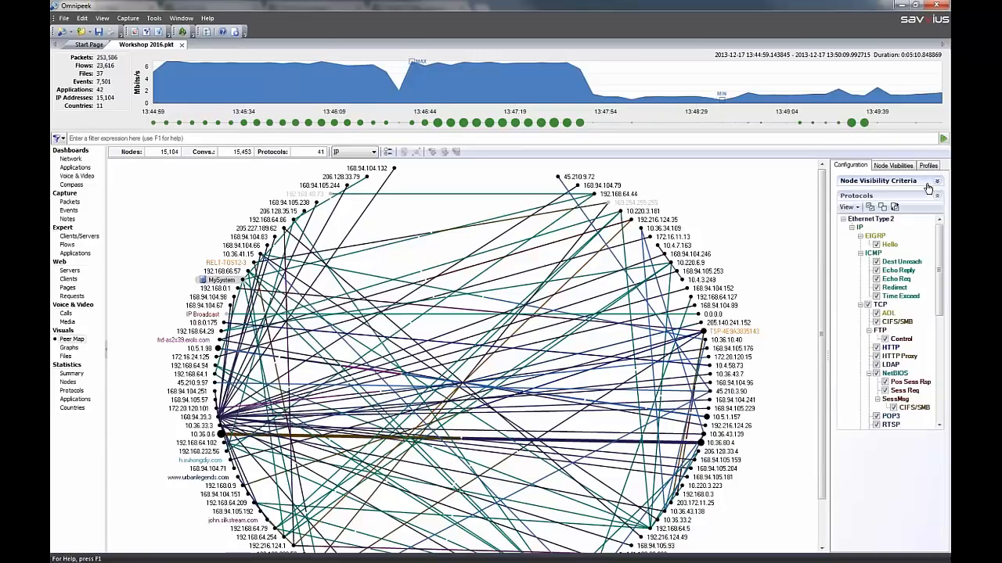
pyautogui.click(883, 207)
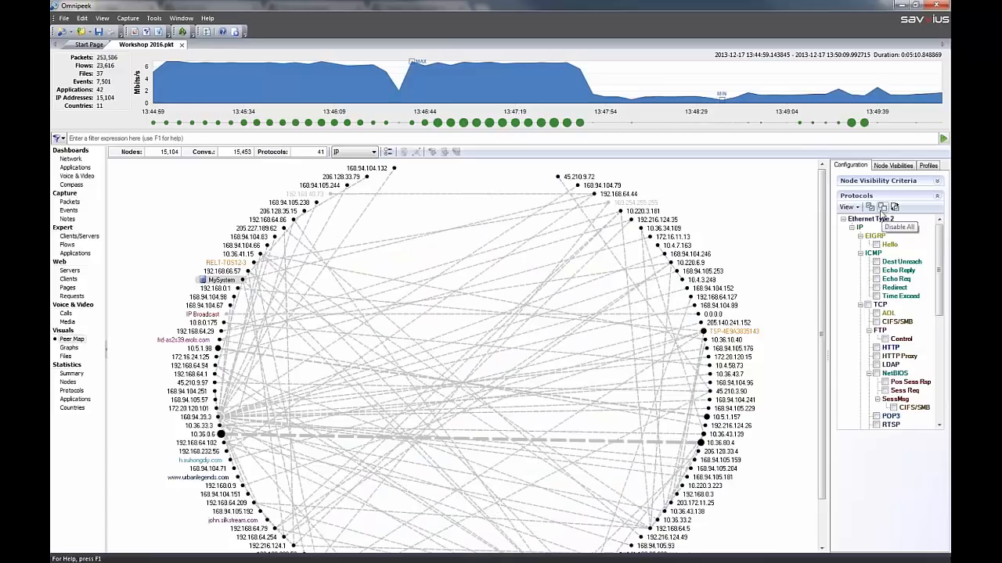
pyautogui.click(885, 339)
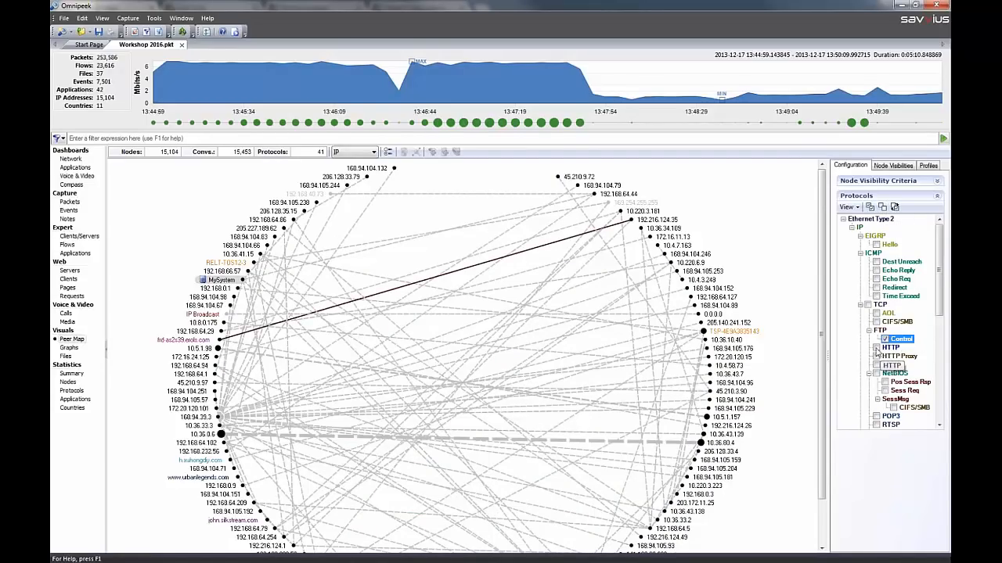
pyautogui.click(876, 347)
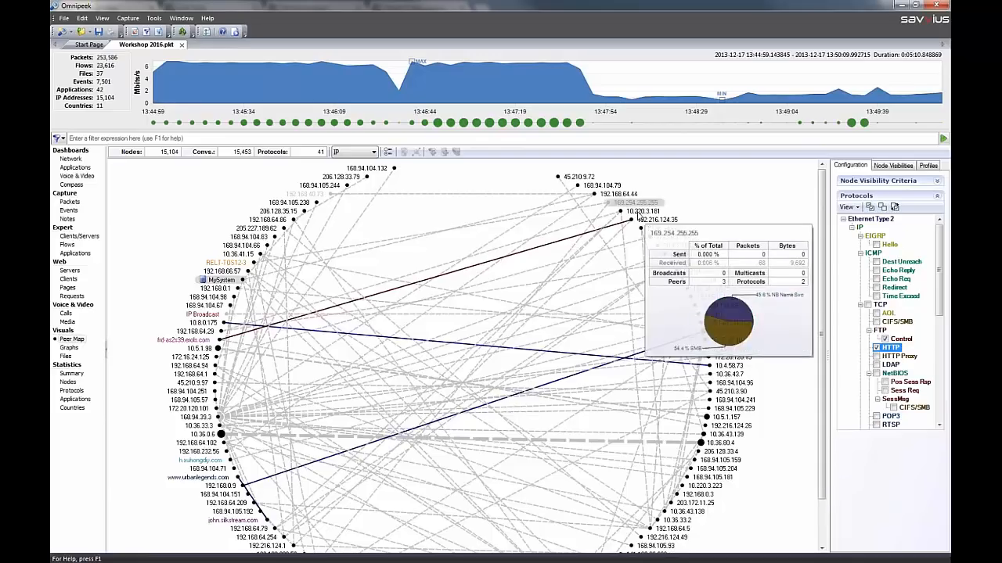
# Examine the traffic statistics of node 192.216.124.35 and the visibility and related-packet selection actions available for it
pyautogui.moveTo(636, 223)
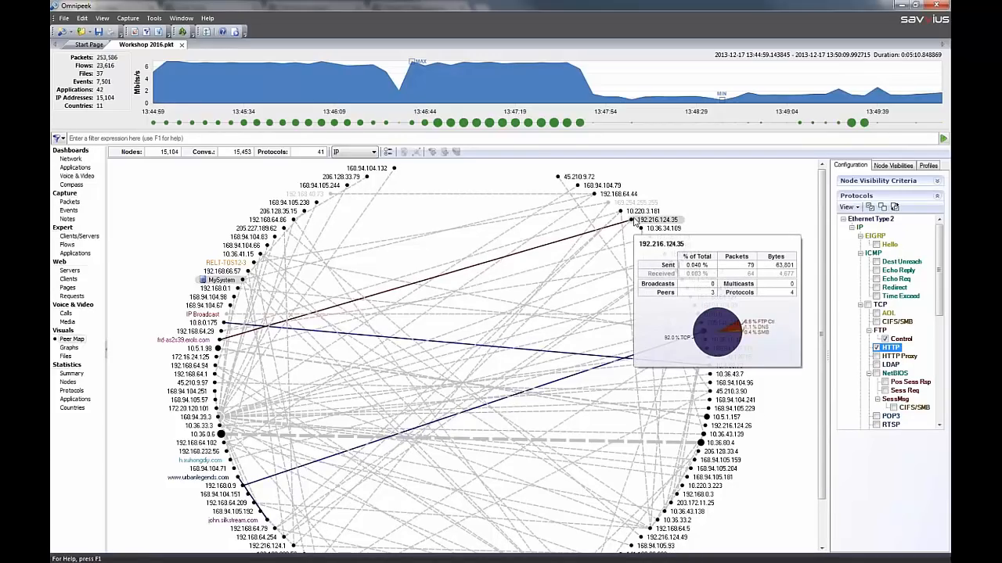
pyautogui.rightClick(633, 221)
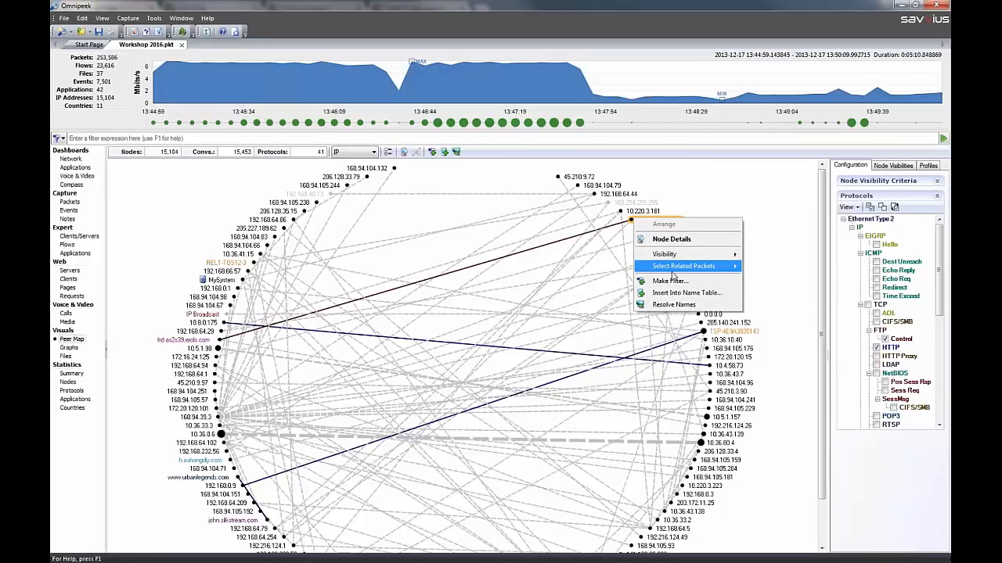
pyautogui.moveTo(672, 272)
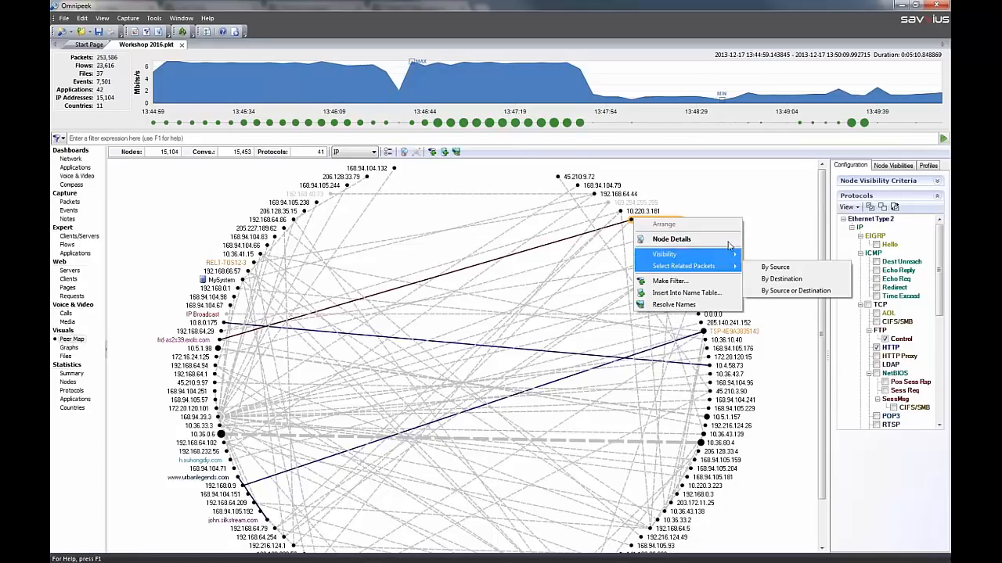
pyautogui.click(781, 209)
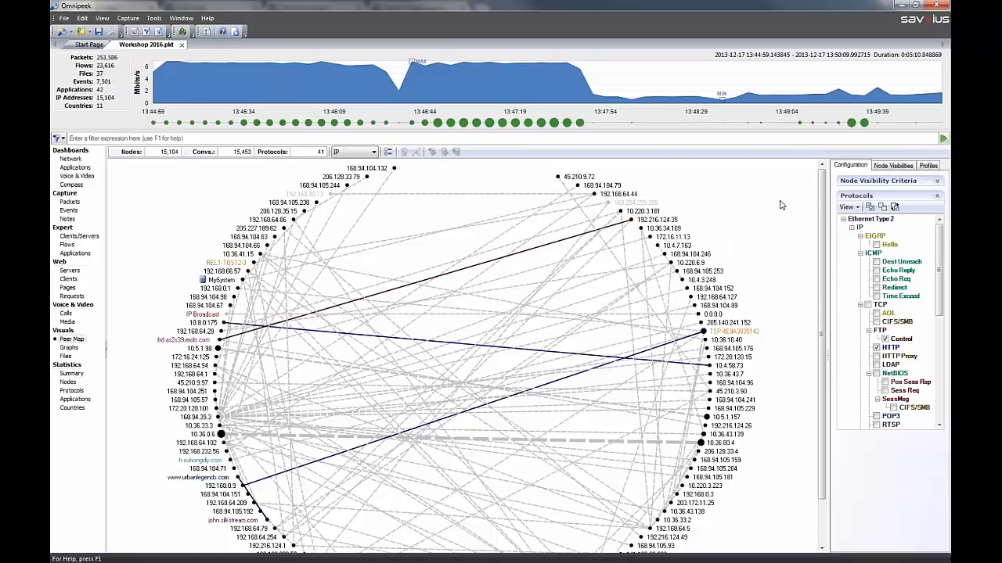
# View the capture's statistics by application and by protocol
pyautogui.click(71, 391)
pyautogui.click(76, 400)
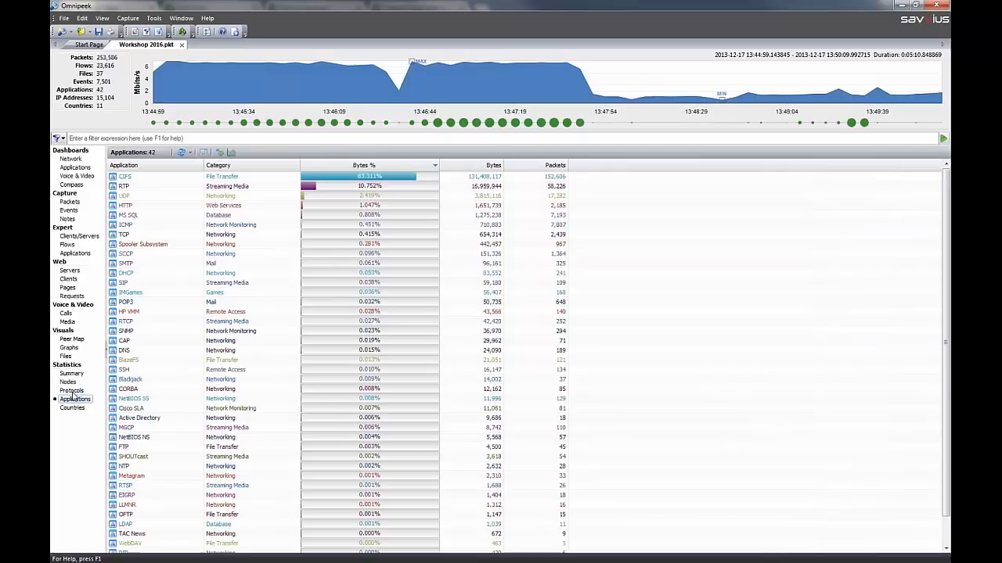
pyautogui.click(71, 391)
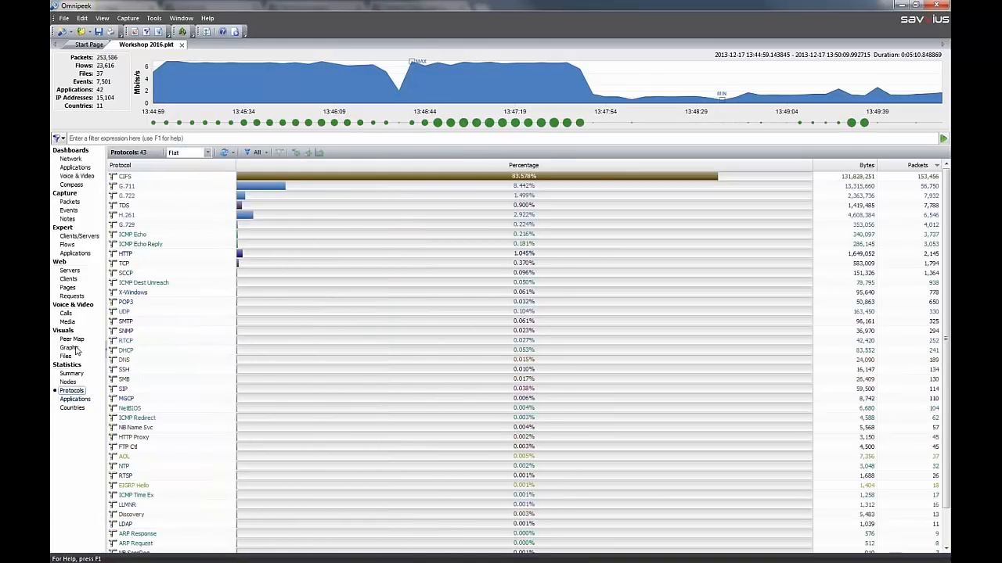
# Review the type and color display options of the Packet Sizes graph, and show it as a vertical bar chart
pyautogui.click(75, 349)
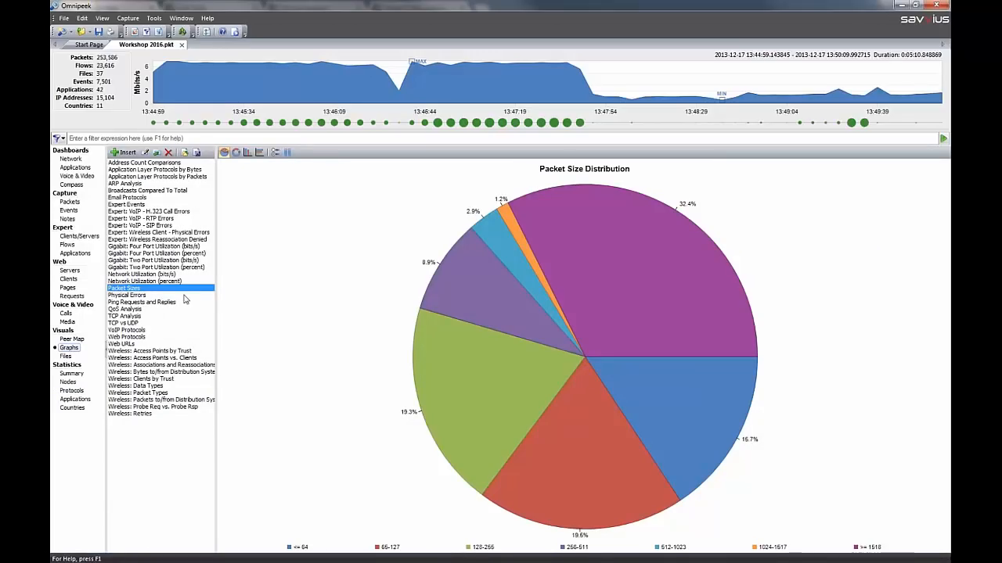
pyautogui.rightClick(178, 290)
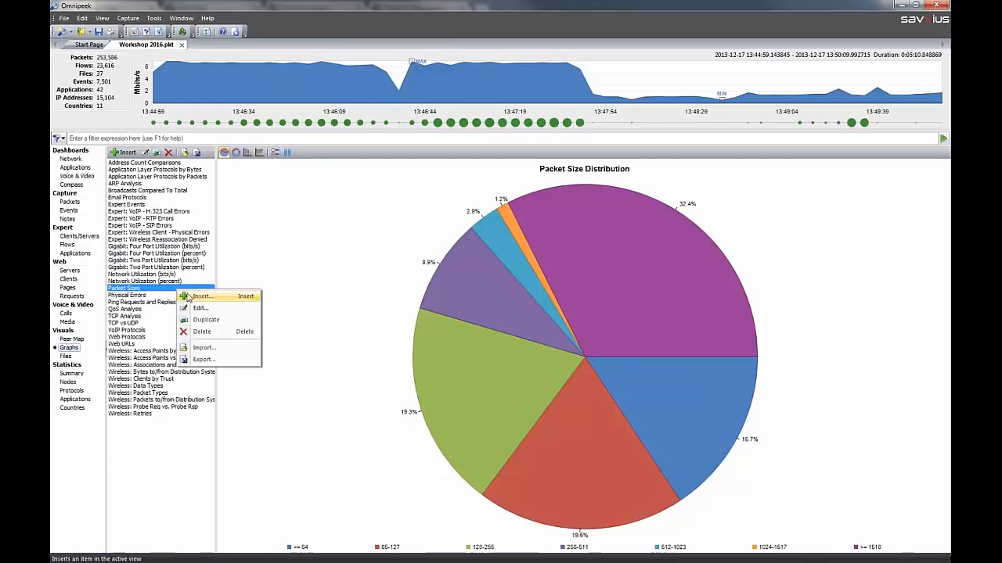
pyautogui.click(201, 307)
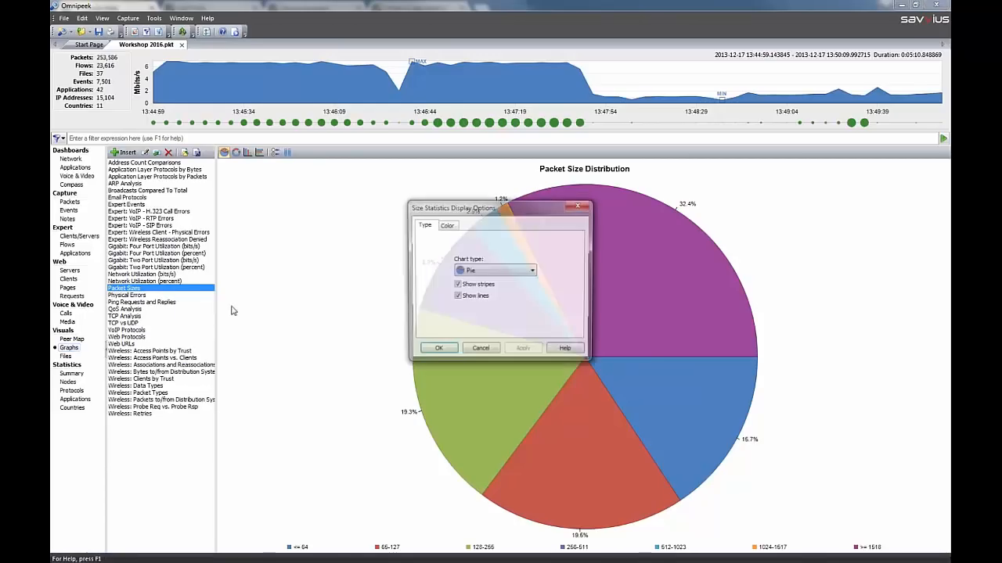
pyautogui.click(443, 226)
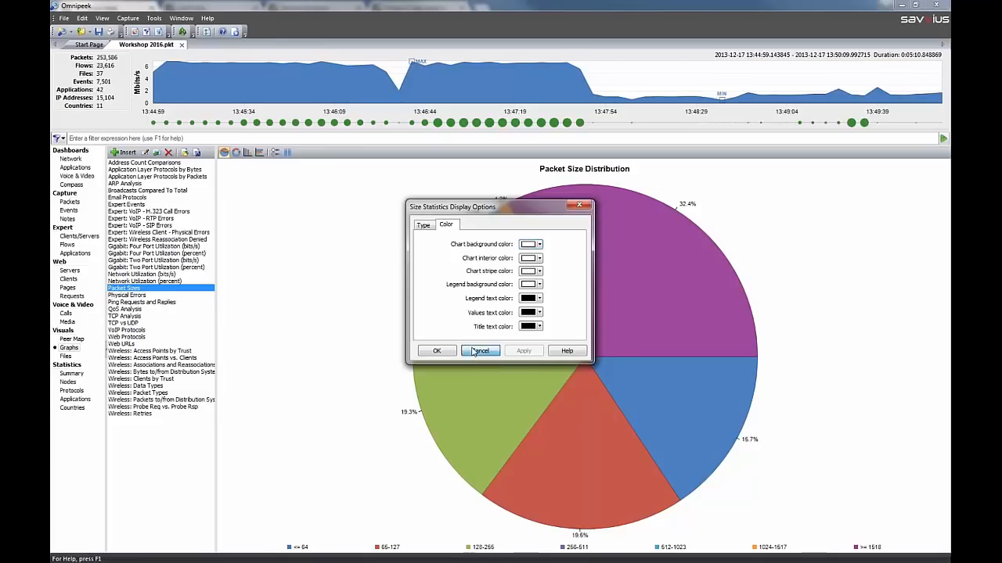
pyautogui.click(479, 351)
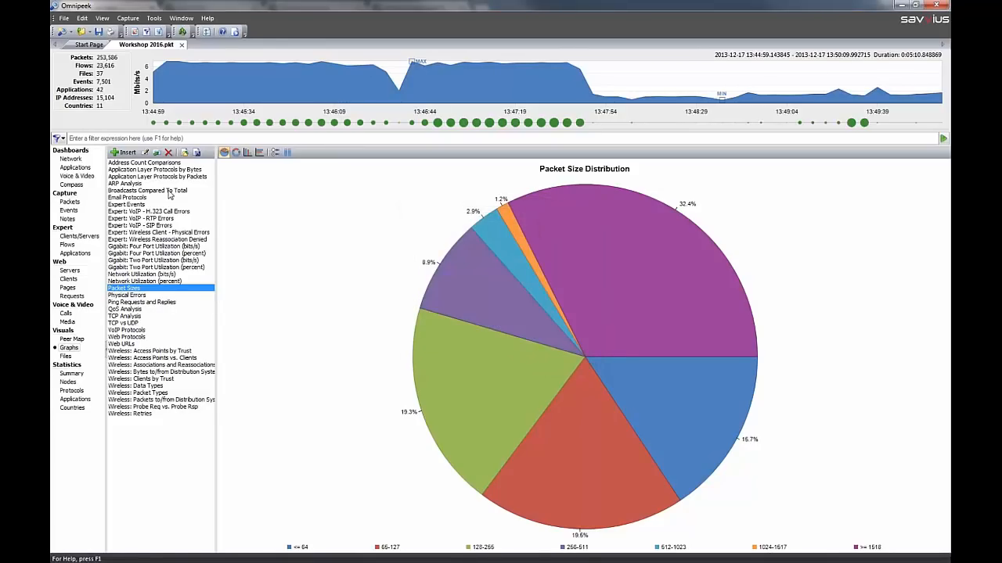
pyautogui.click(247, 153)
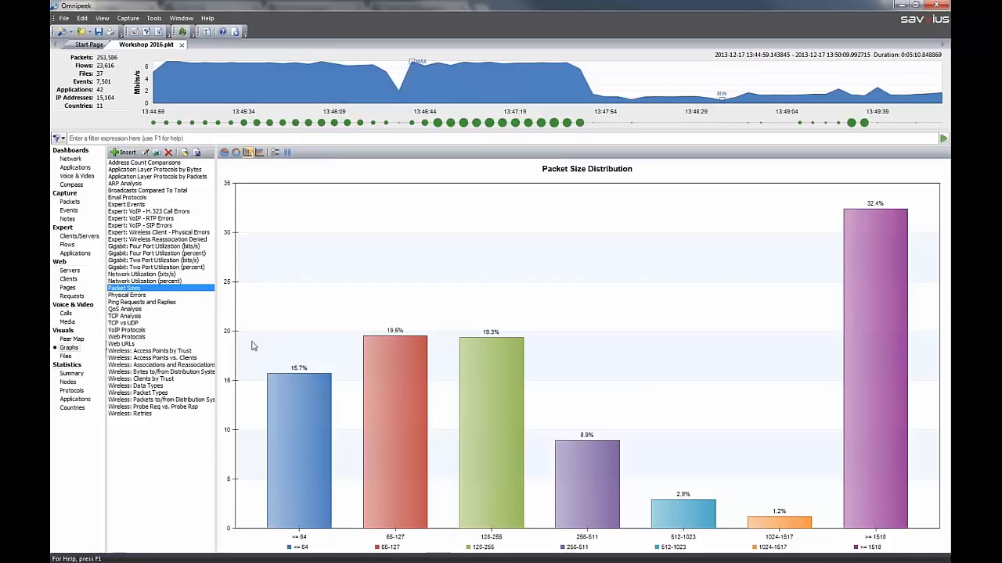
# View the Wireless: Access Points vs. Clients graph and the Expert: VoIP - RTP Errors graph
pyautogui.click(154, 353)
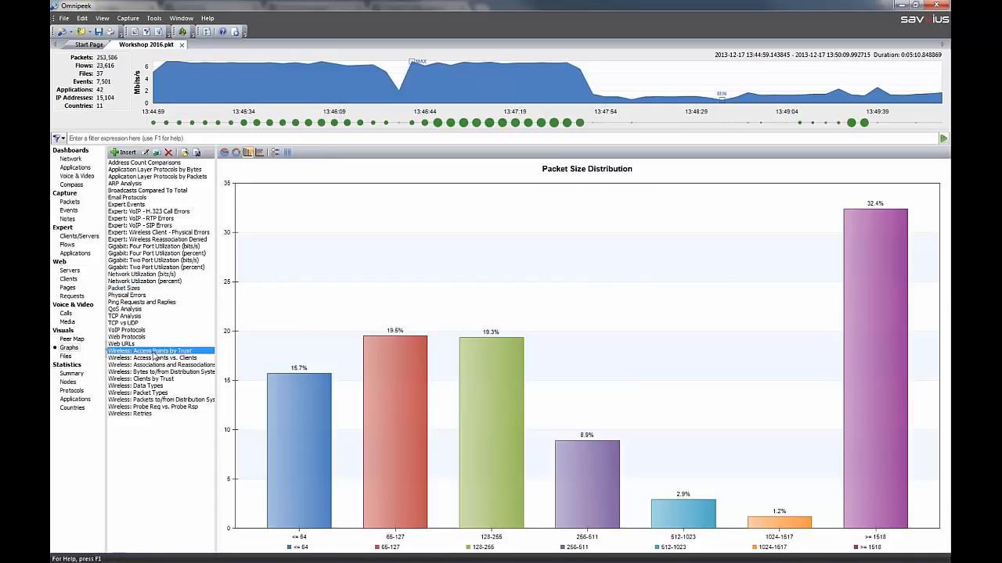
pyautogui.click(156, 359)
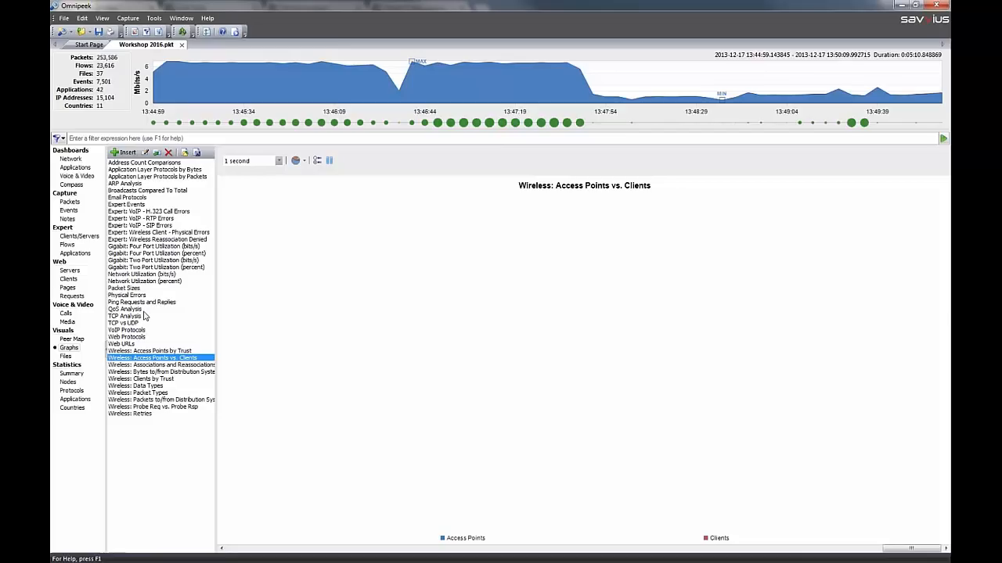
pyautogui.click(137, 226)
pyautogui.click(150, 219)
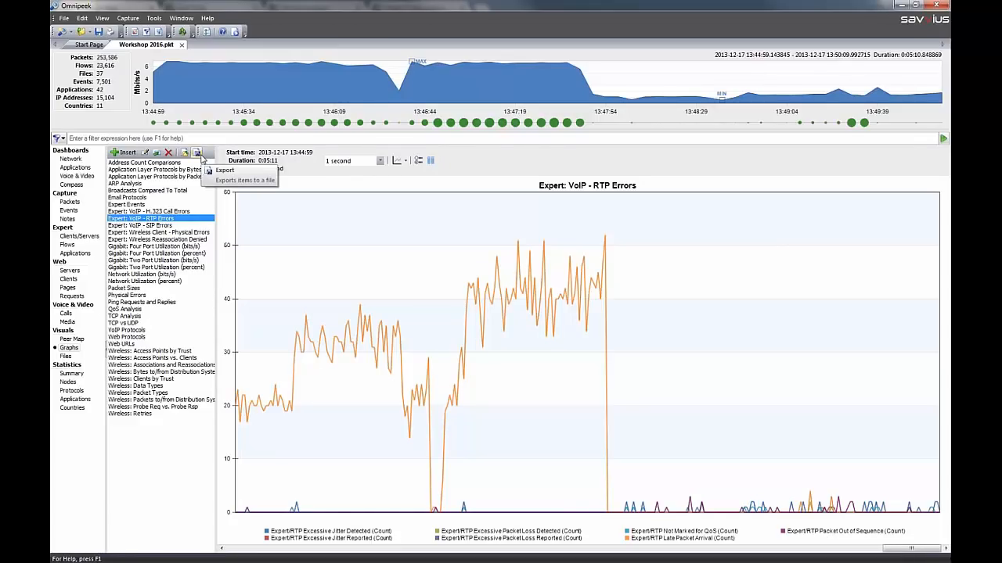
# Examine the details, headers and contents of BIG.gif among the files reconstructed from the capture
pyautogui.click(66, 357)
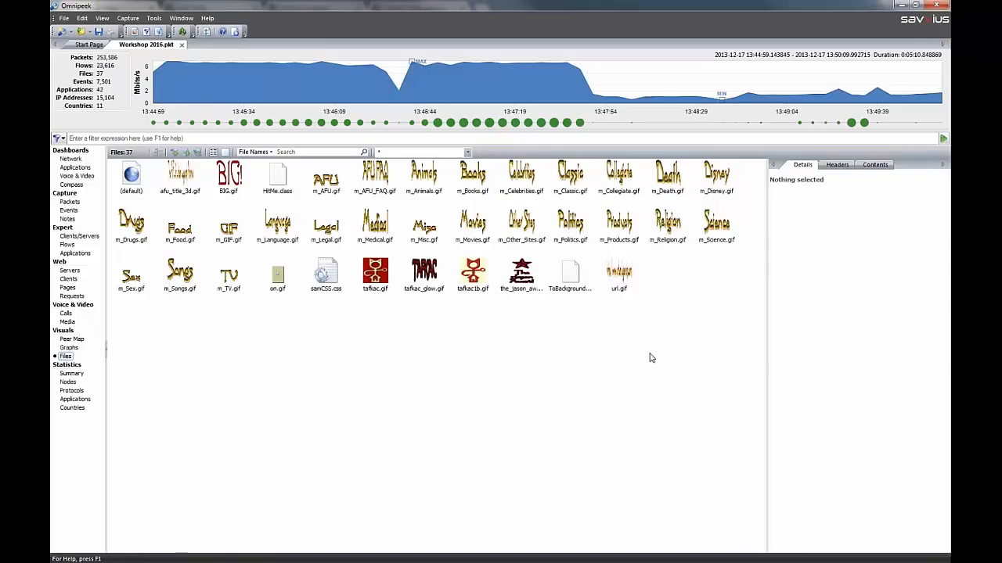
pyautogui.click(230, 179)
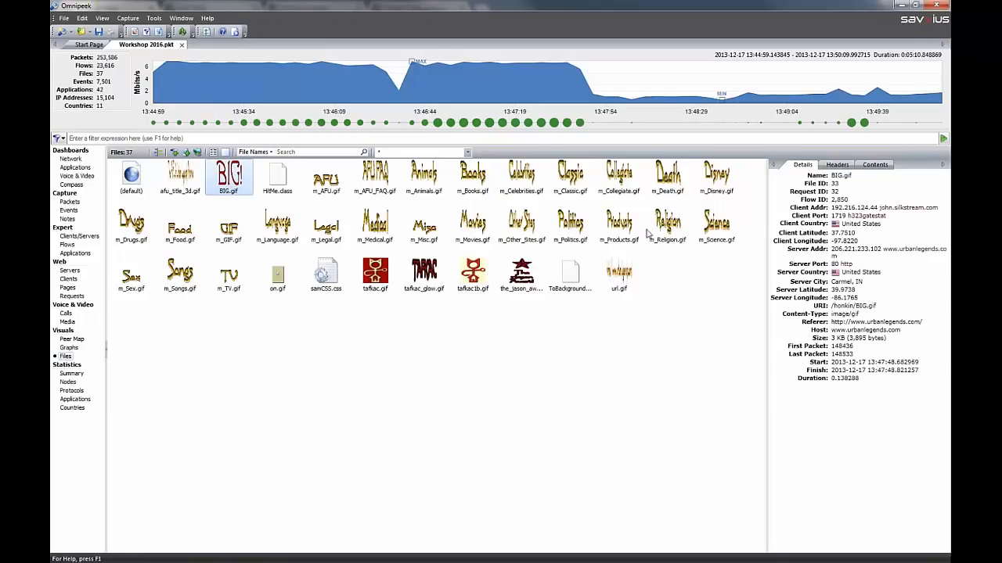
pyautogui.click(837, 165)
pyautogui.click(875, 164)
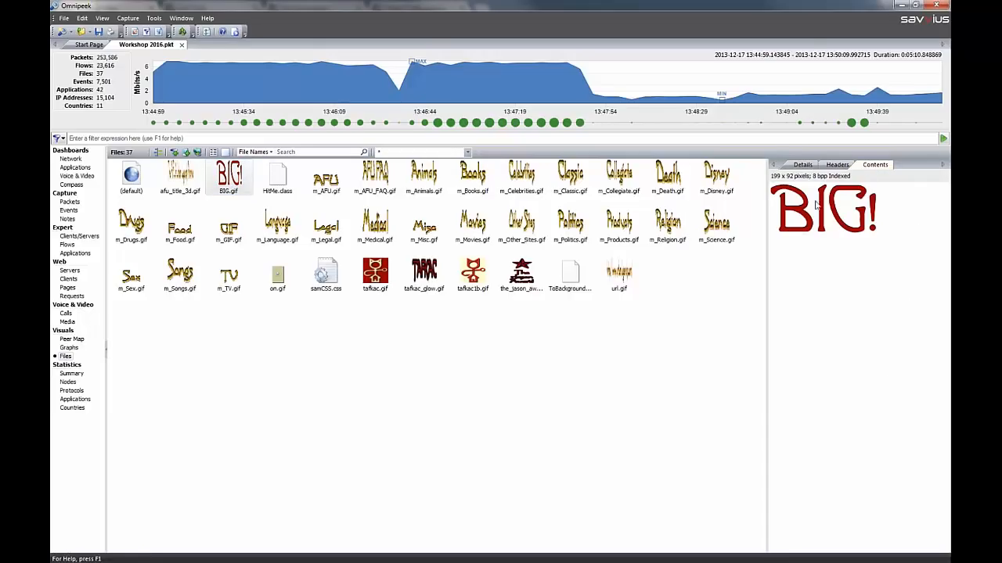
# Examine the contents of HitMe.class and samCSS.css, including the headers and details of samCSS.css
pyautogui.moveTo(283, 196)
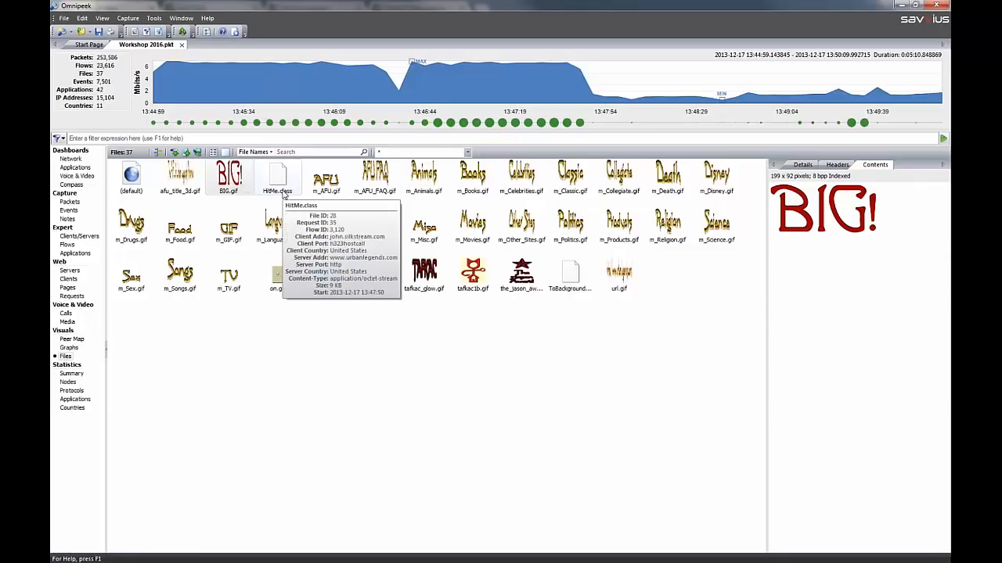
pyautogui.click(283, 194)
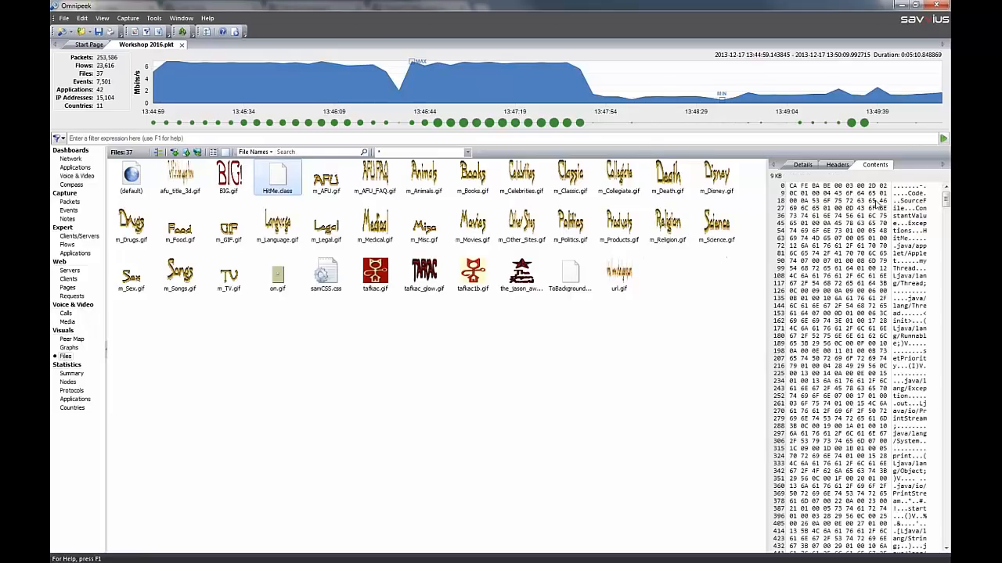
pyautogui.moveTo(574, 278)
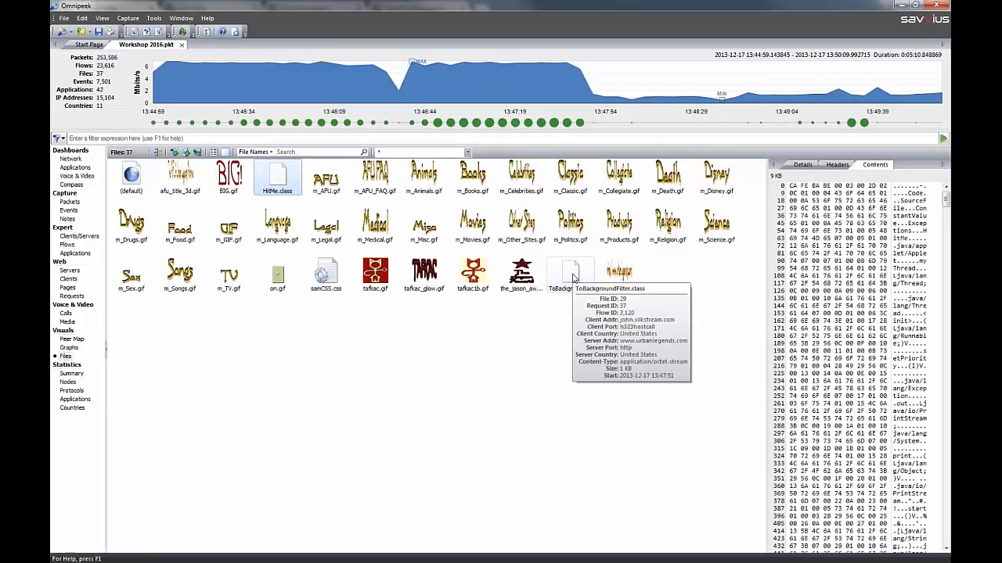
pyautogui.click(325, 275)
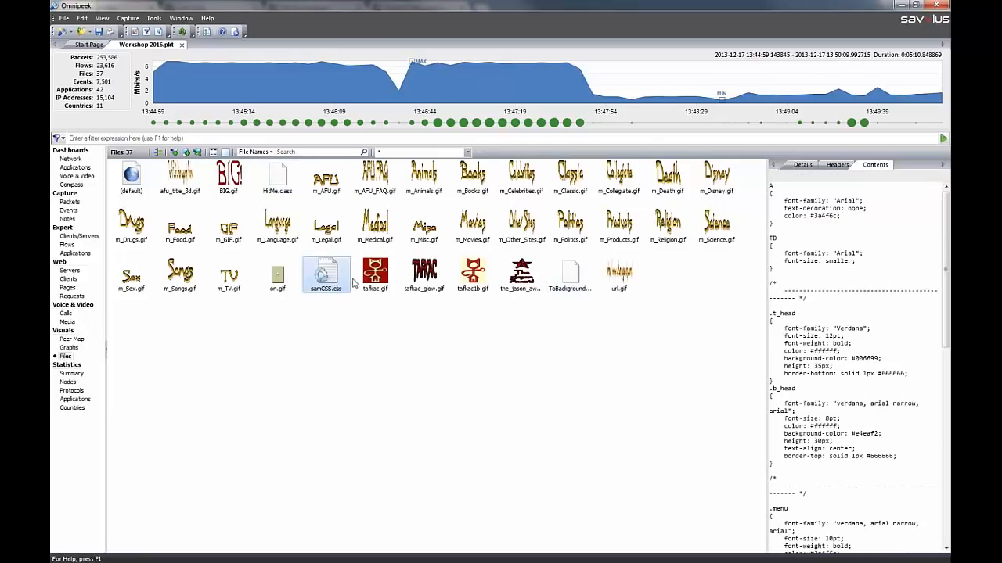
pyautogui.moveTo(943, 242); pyautogui.dragTo(945, 400)
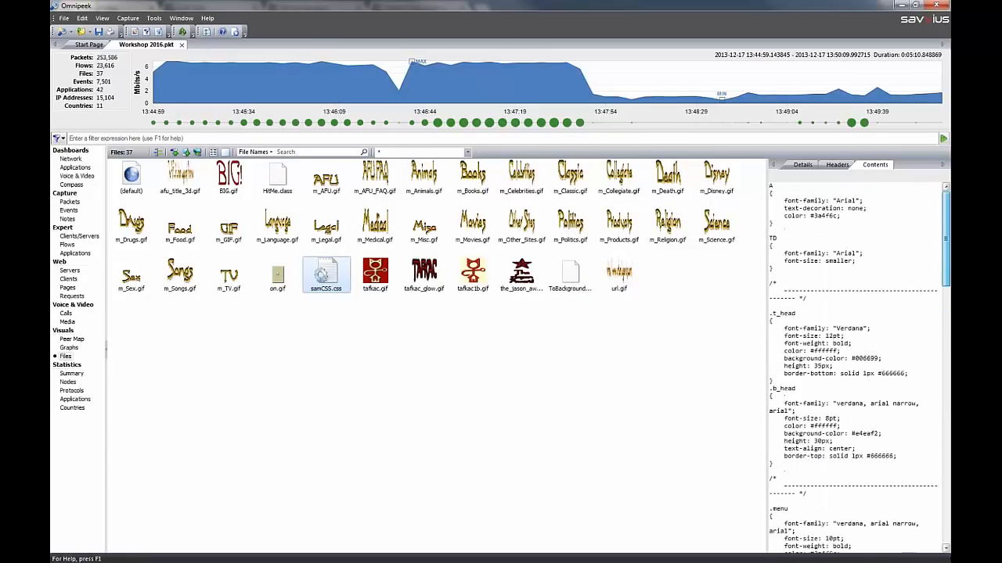
pyautogui.click(836, 165)
pyautogui.click(804, 166)
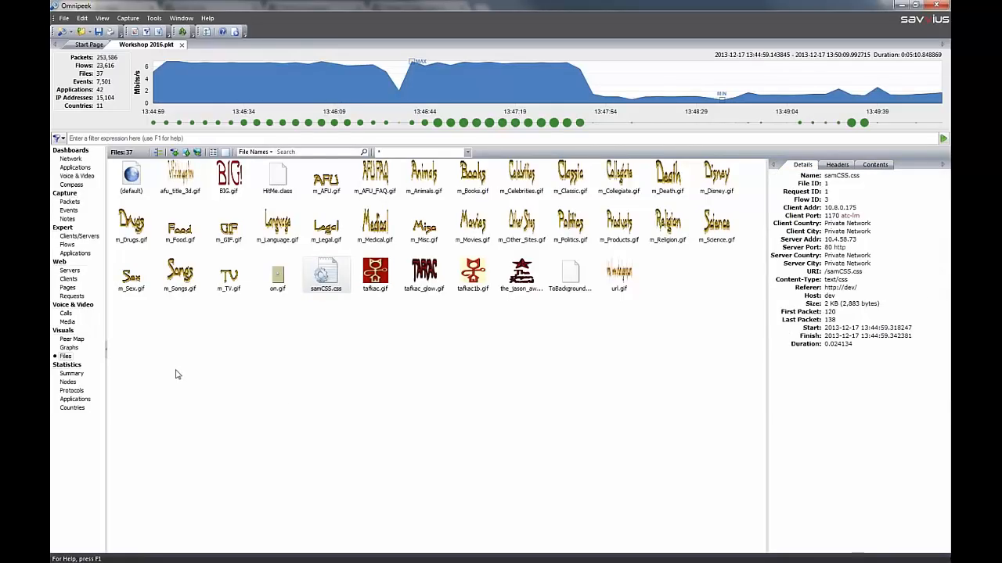
# Open the summary statistics and take two snapshots of the current values
pyautogui.click(78, 374)
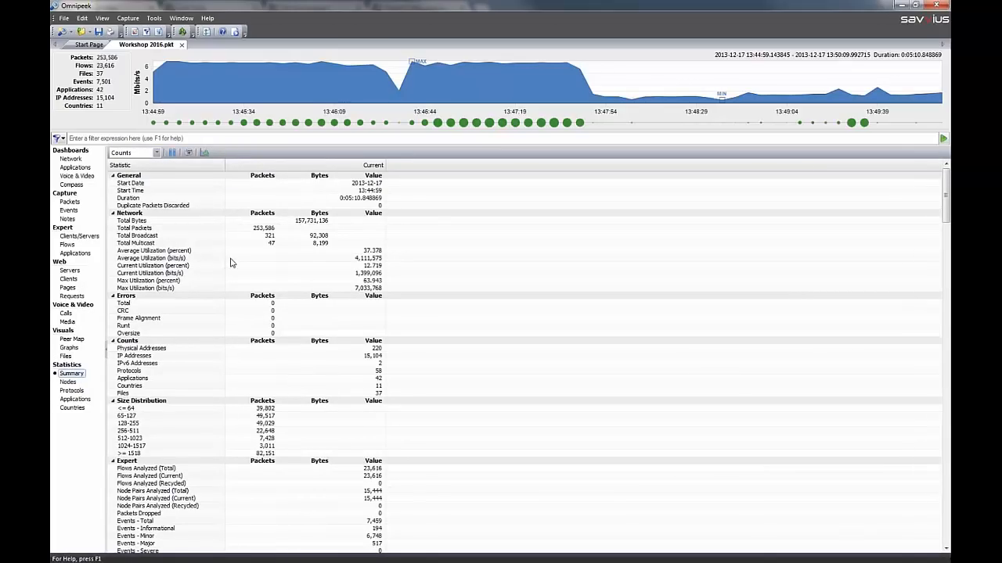
pyautogui.click(188, 154)
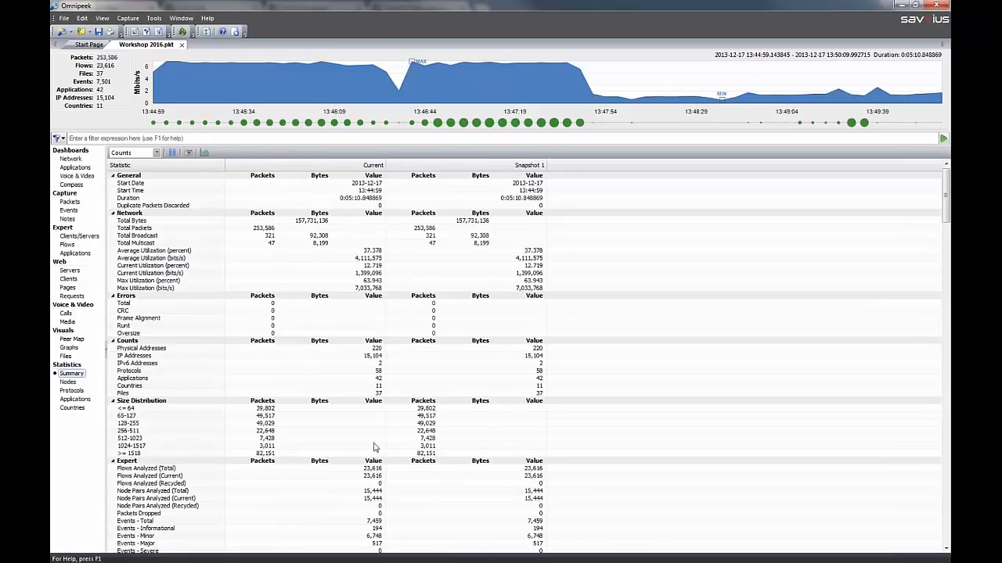
pyautogui.click(188, 153)
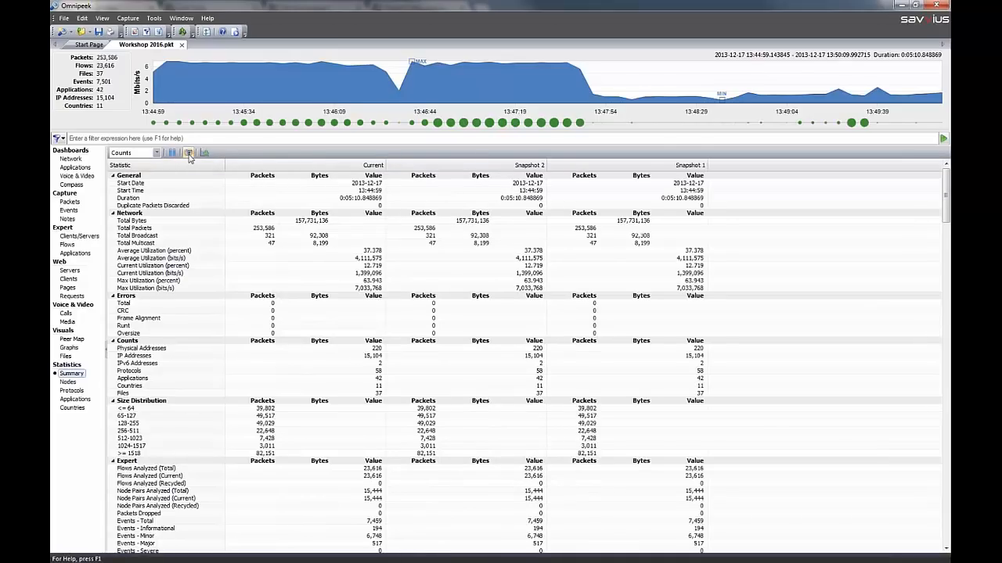
# Delete all snapshots from the summary statistics and collapse every statistic group
pyautogui.rightClick(467, 207)
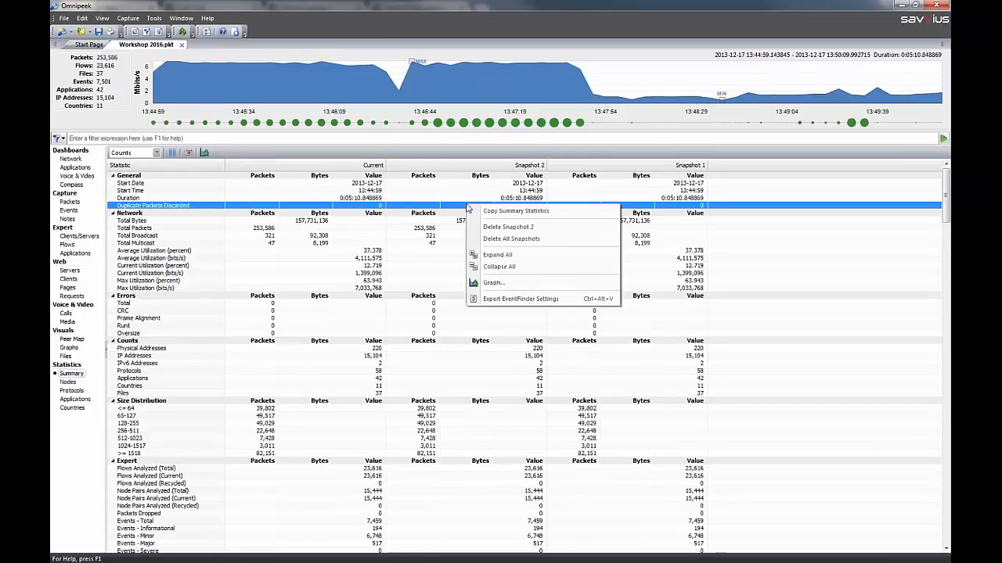
pyautogui.click(514, 242)
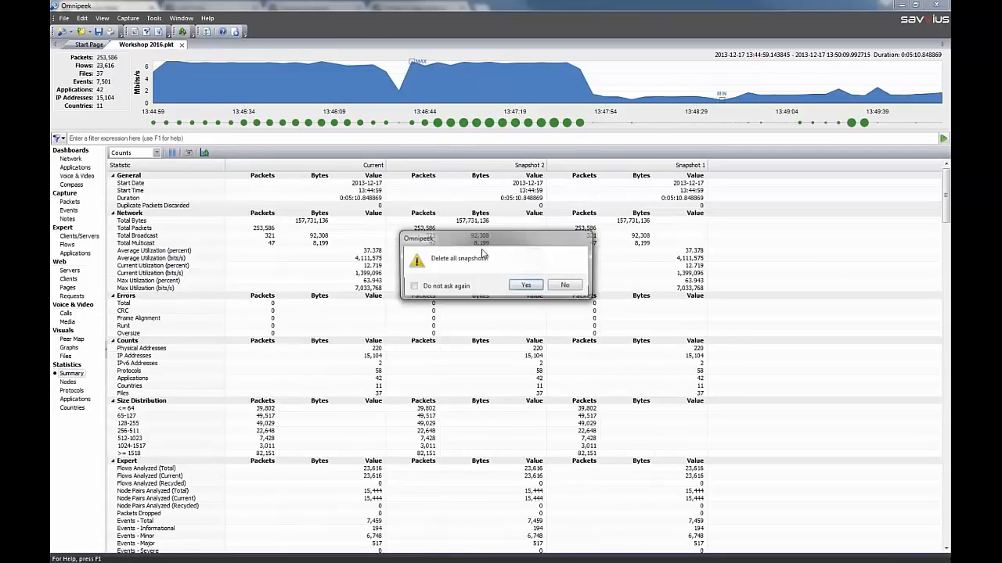
pyautogui.click(526, 289)
pyautogui.rightClick(167, 236)
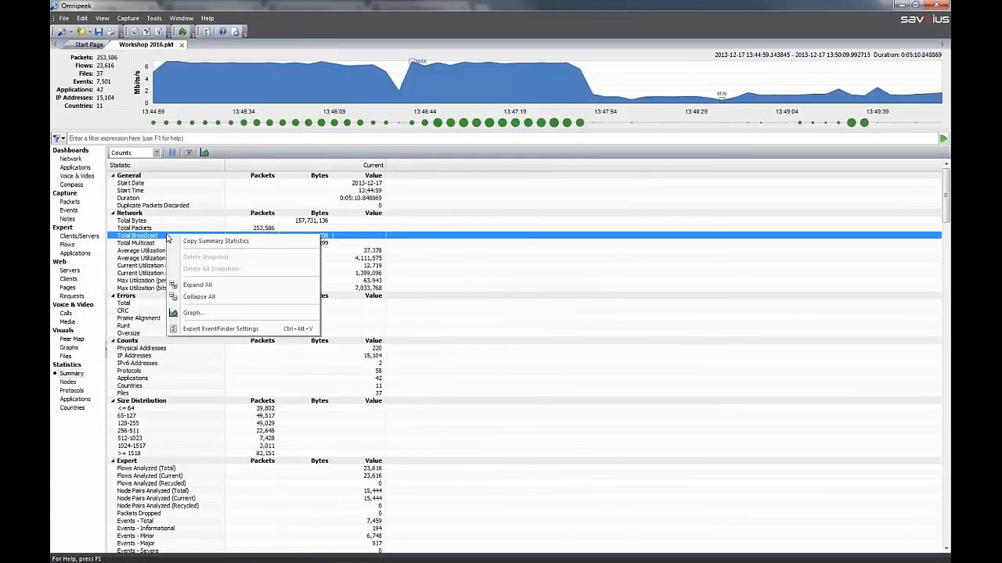
pyautogui.click(205, 297)
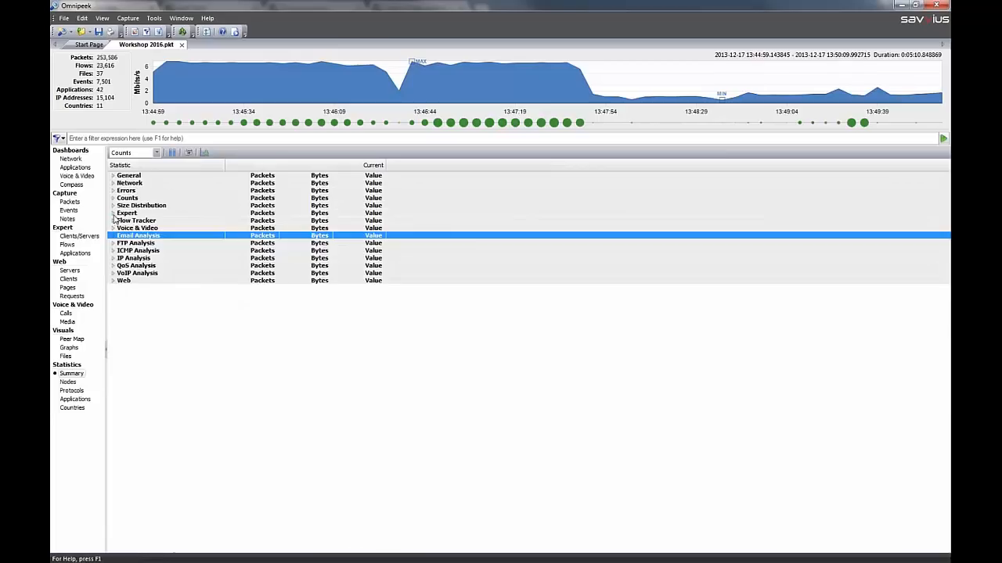
# Expand the Expert group in the summary statistics and examine its counters, including Packets Dropped, FTP Slow Response Time, POP3 Login Failed and Non-Responsive Server
pyautogui.click(113, 213)
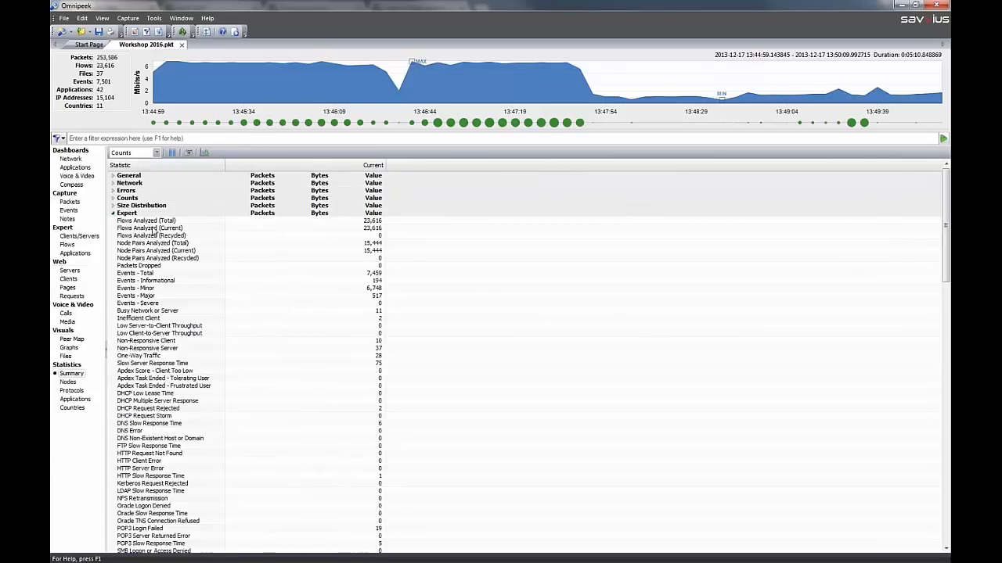
pyautogui.click(164, 267)
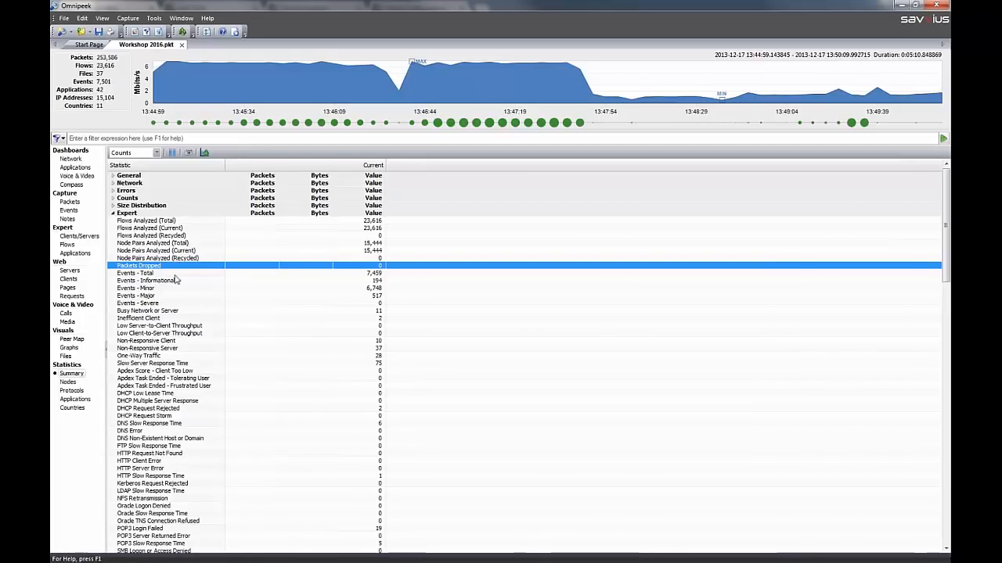
pyautogui.click(168, 446)
pyautogui.scroll(-1, 202, 421)
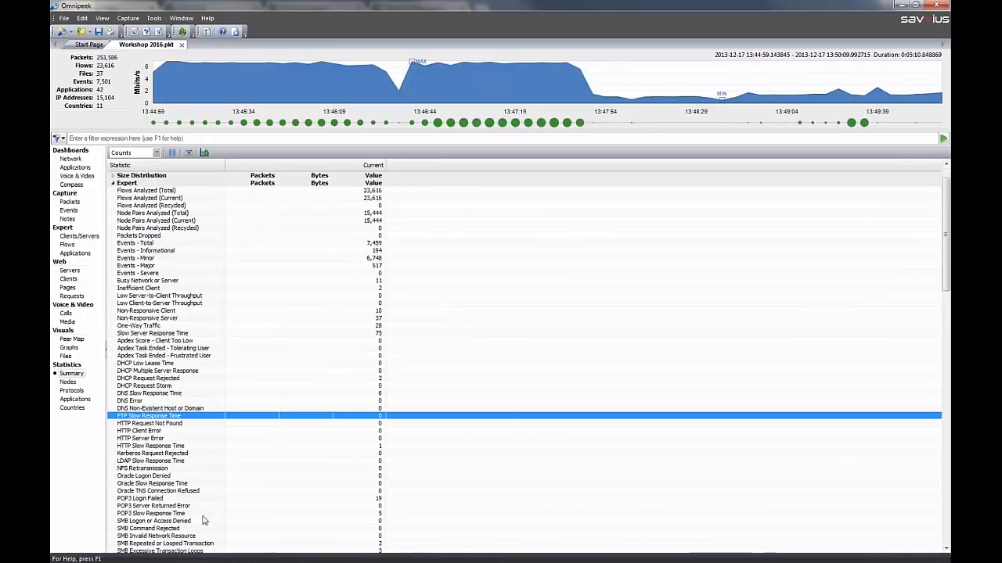
pyautogui.click(241, 498)
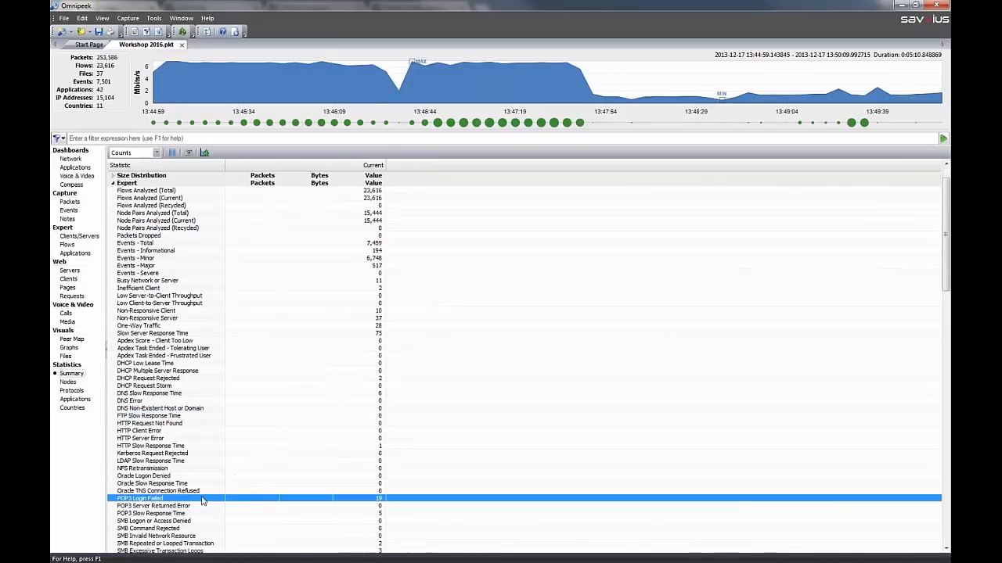
pyautogui.rightClick(177, 502)
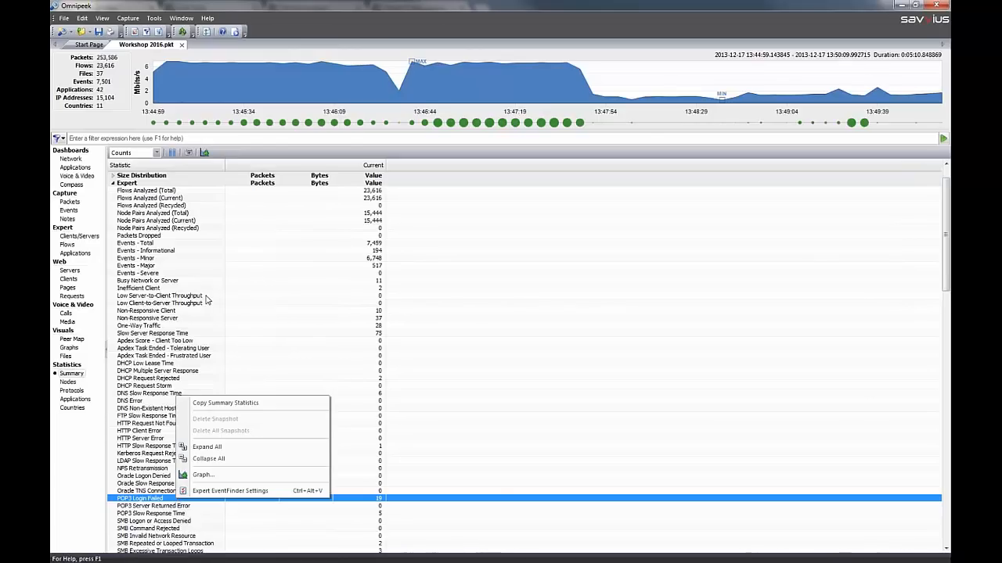
pyautogui.click(186, 319)
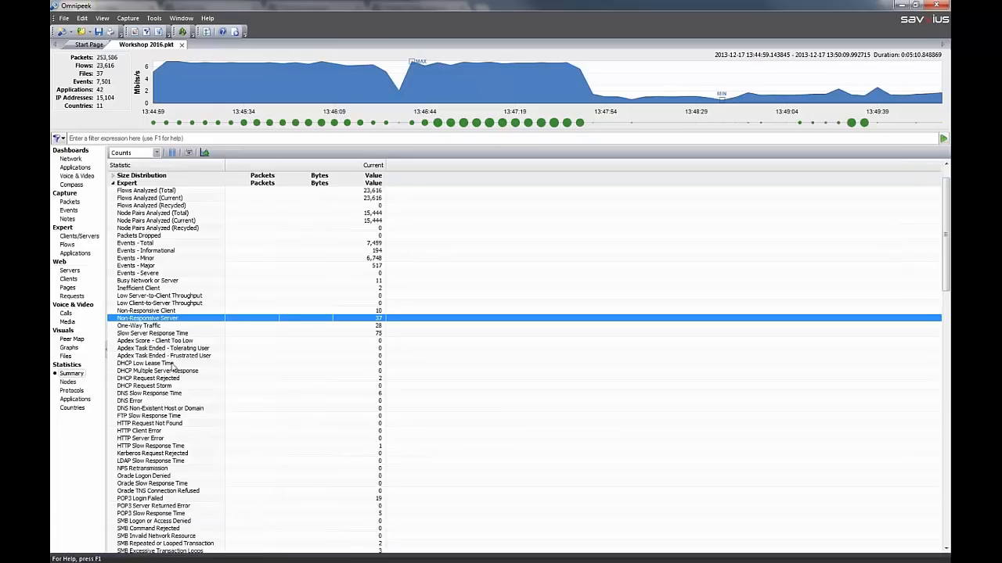
# Open the node statistics and view the nodes by Physical address and by Hierarchy
pyautogui.click(70, 382)
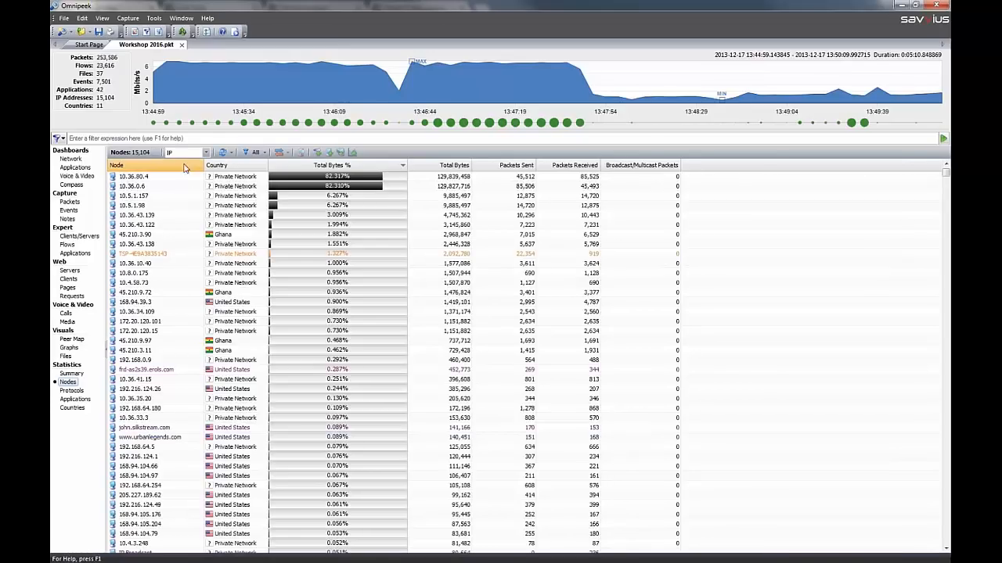
pyautogui.click(207, 152)
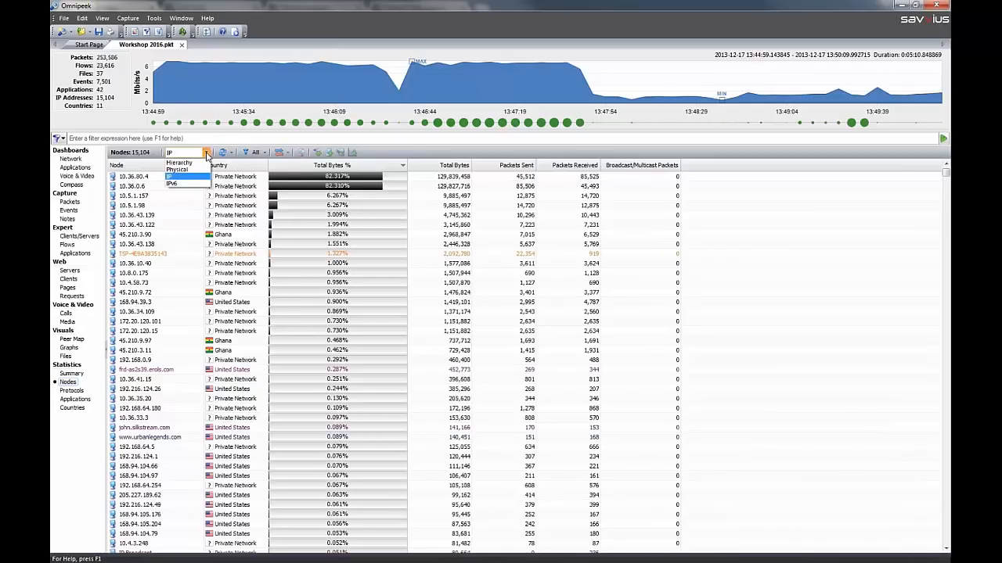
pyautogui.click(200, 171)
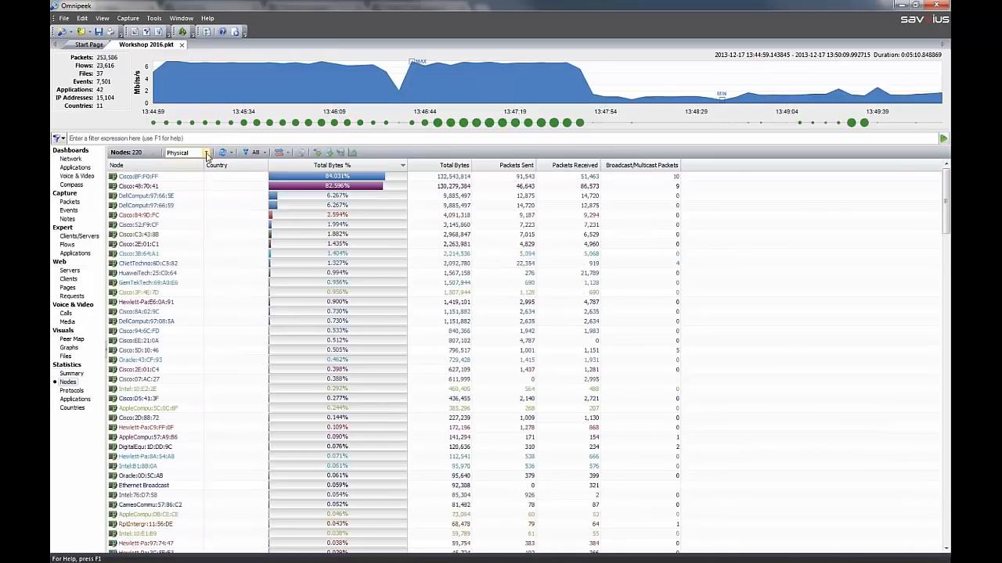
pyautogui.click(207, 153)
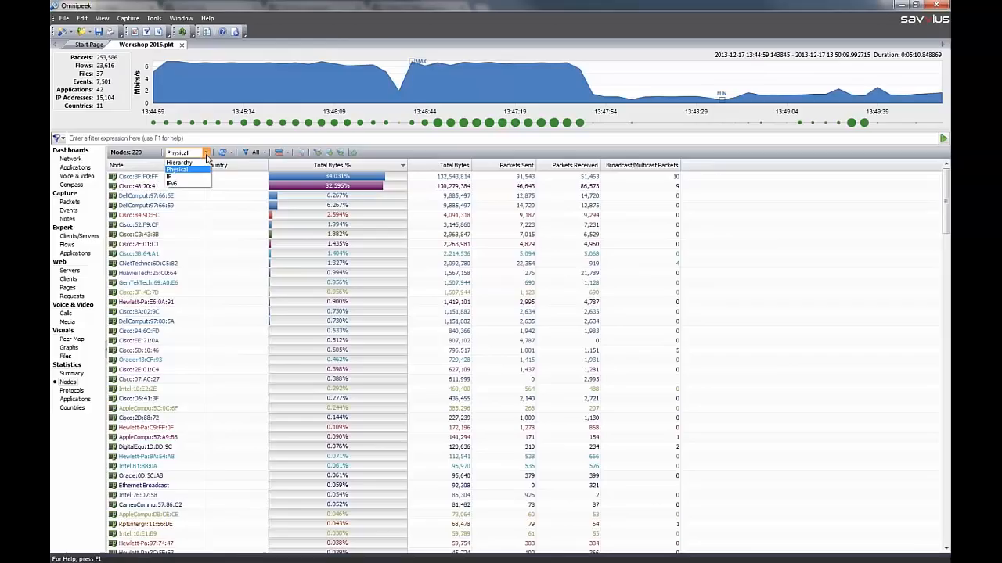
pyautogui.click(206, 163)
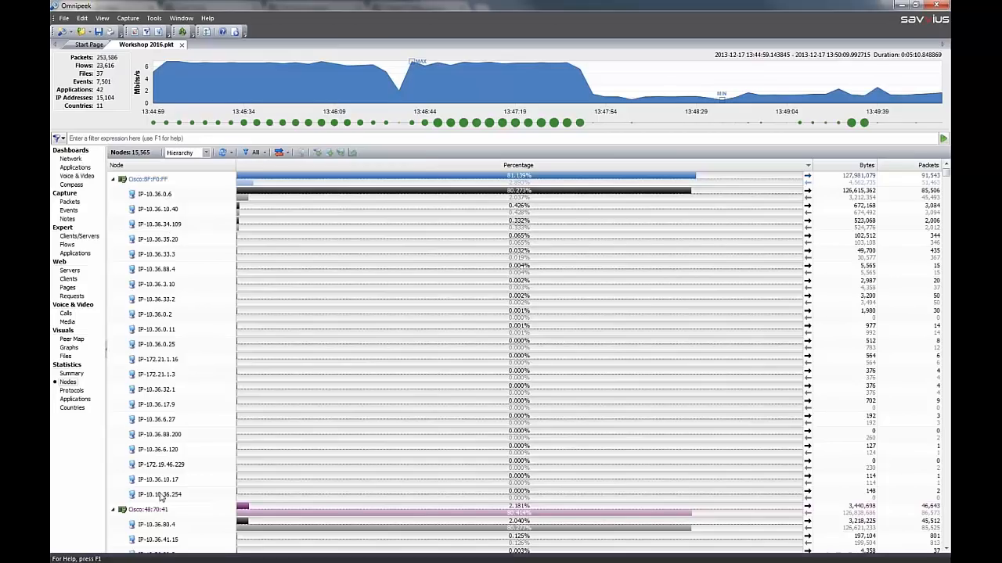
# Collapse the Cisco:8F:F0:FF node in the hierarchy and examine the IP addresses nested under Cisco:48:70:41
pyautogui.click(113, 180)
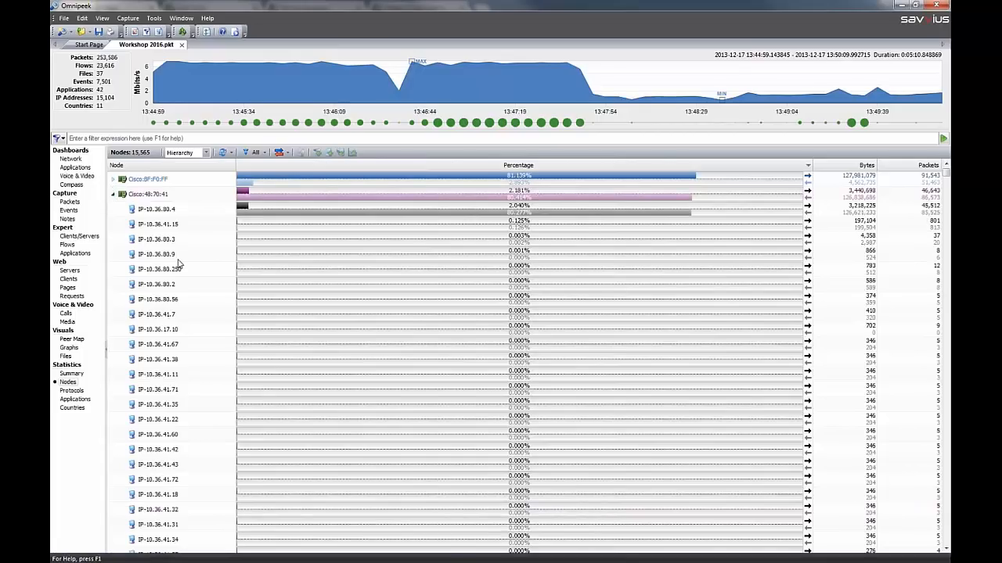
pyautogui.scroll(-3, 178, 261)
pyautogui.scroll(3, 178, 262)
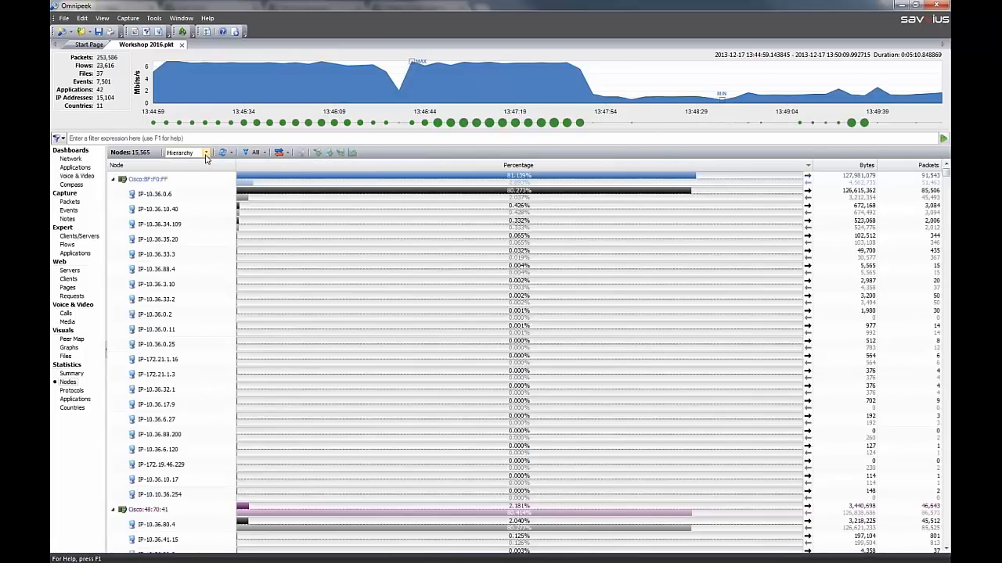
pyautogui.click(153, 227)
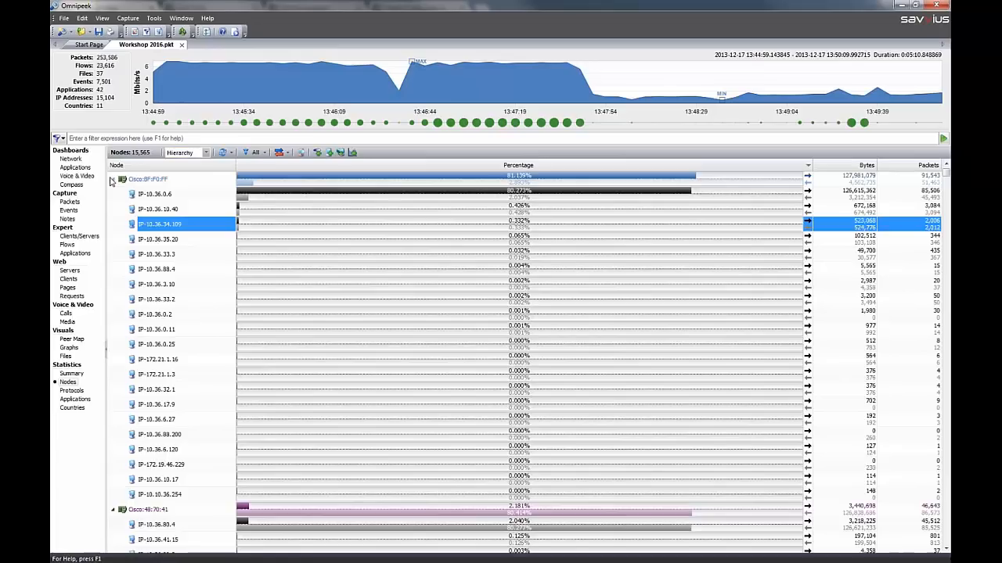
pyautogui.click(113, 180)
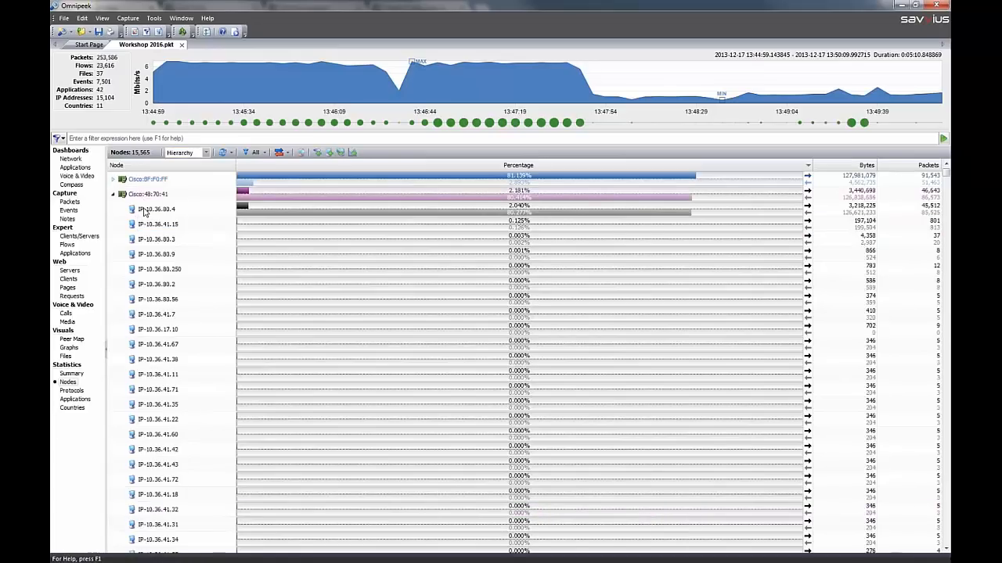
pyautogui.scroll(-5, 149, 219)
pyautogui.scroll(2, 160, 241)
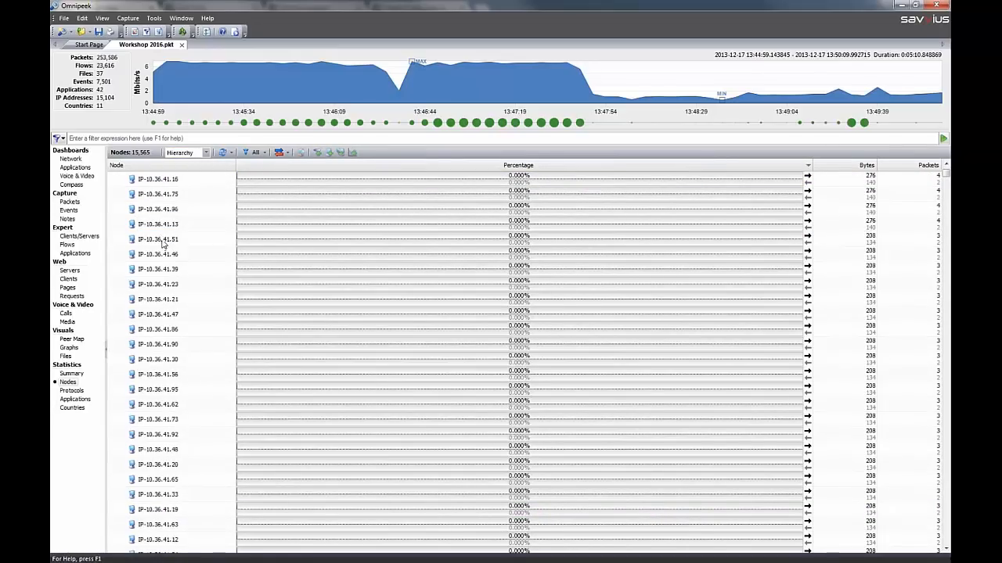
pyautogui.scroll(2, 166, 237)
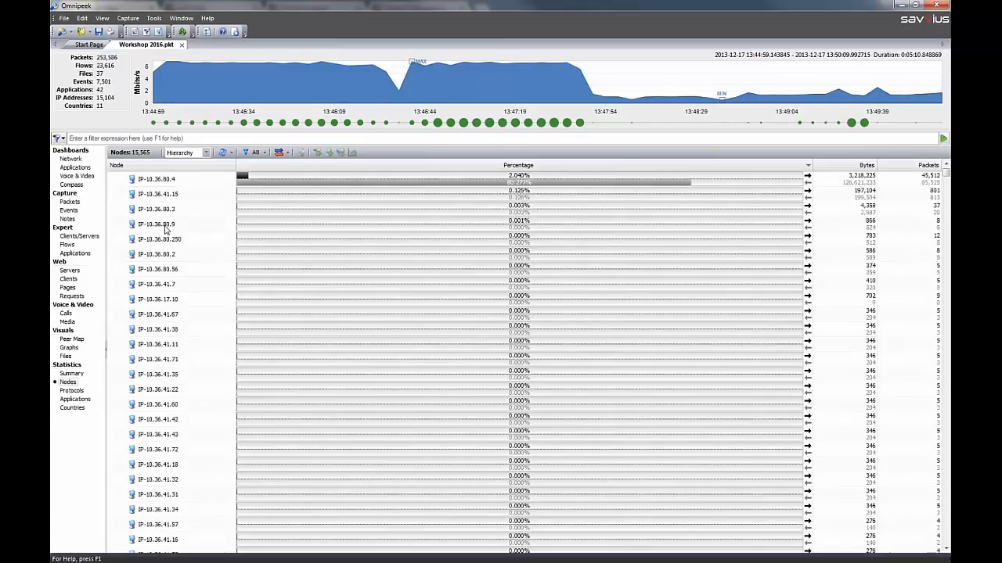
# Collapse Cisco:48:70:41 to inspect the IP addresses under the two DellComput nodes, and expand it again
pyautogui.click(114, 196)
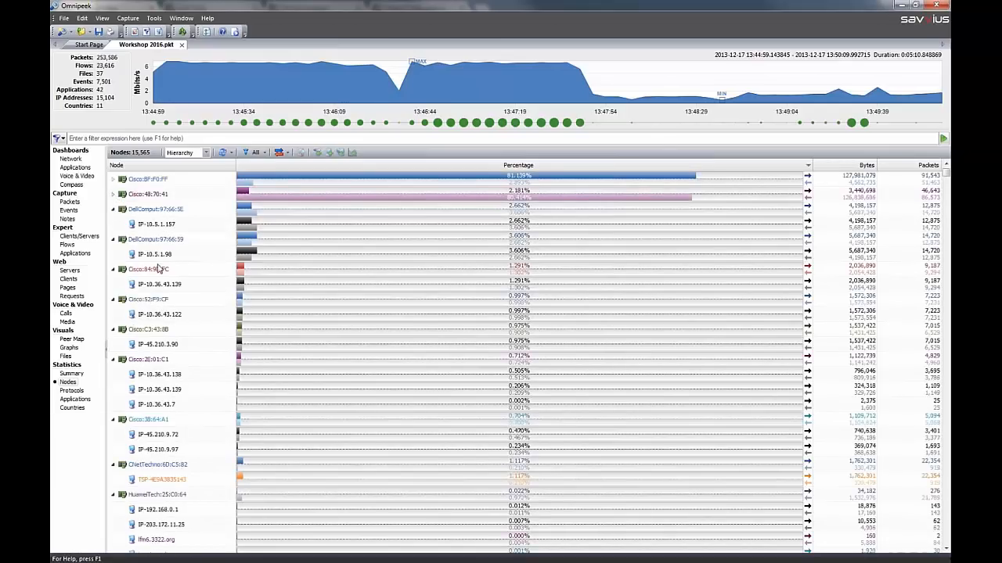
pyautogui.click(154, 225)
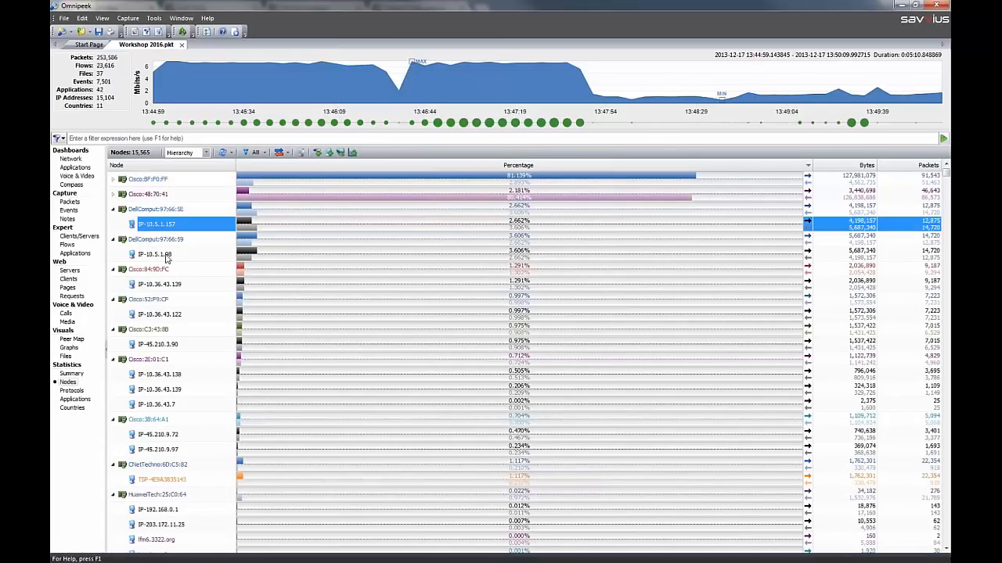
pyautogui.click(166, 256)
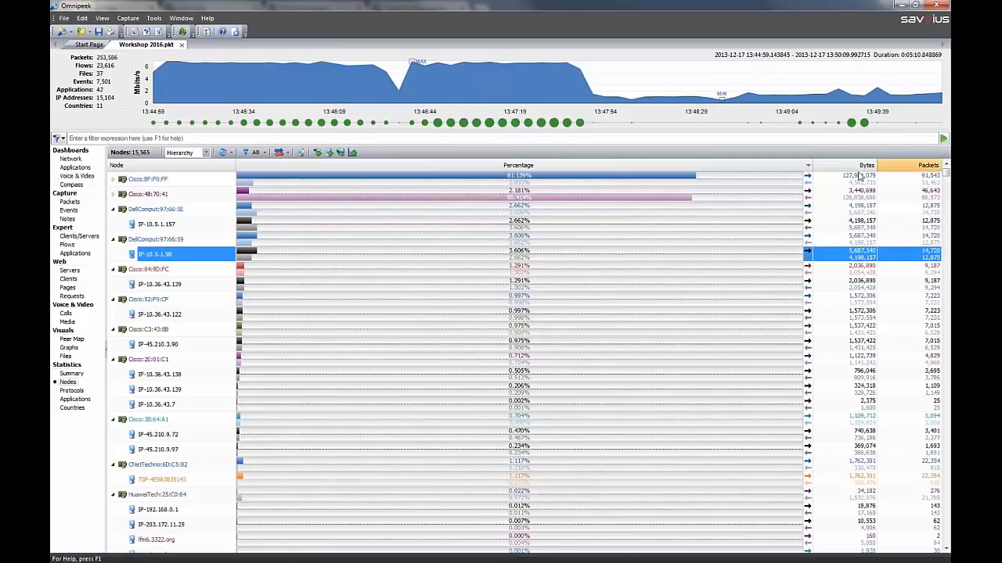
pyautogui.click(113, 195)
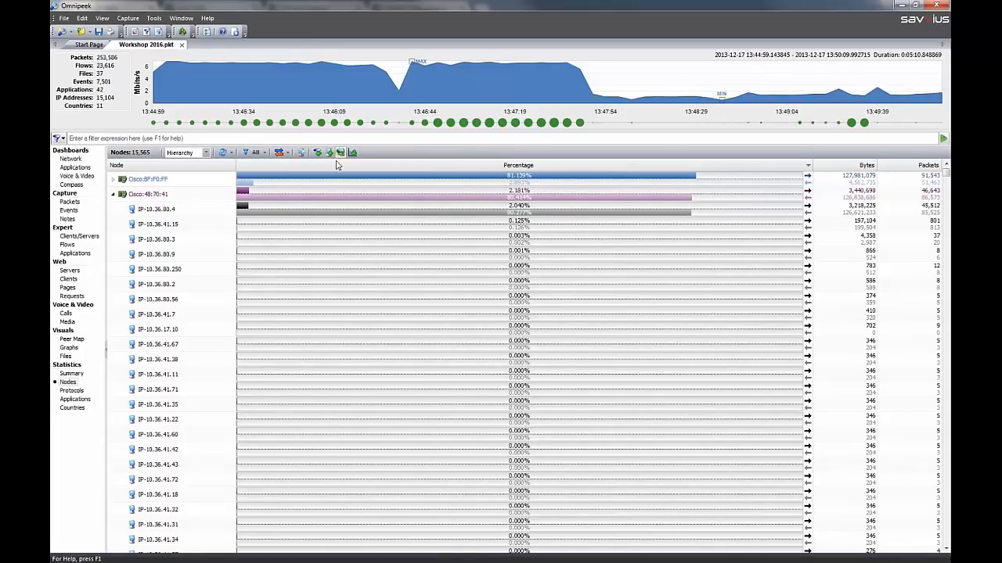
# Sort the protocol statistics by protocol name in descending order and copy the packets related to HTTP Proxy, HTTP and FTP Ctl to a new window
pyautogui.click(72, 389)
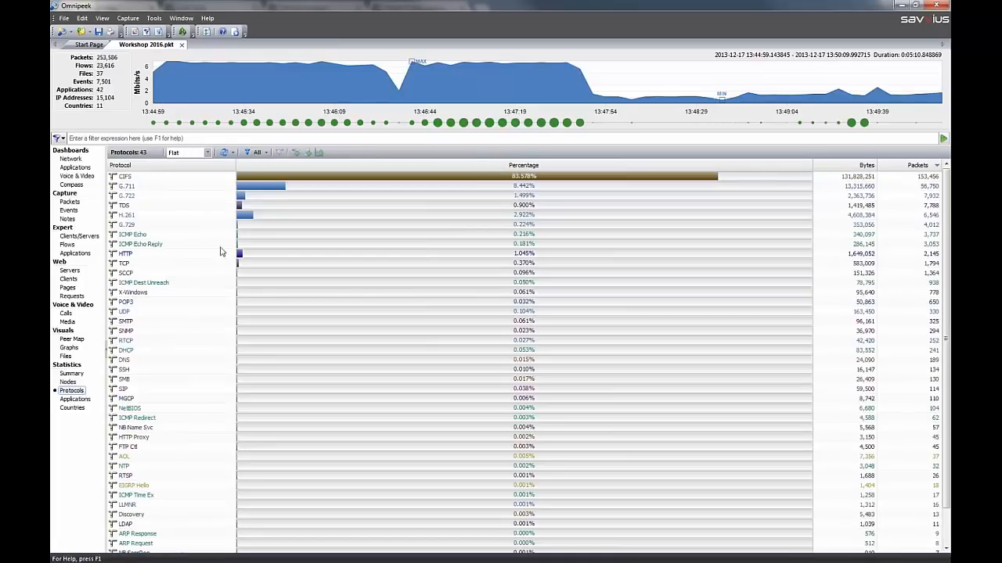
pyautogui.click(188, 169)
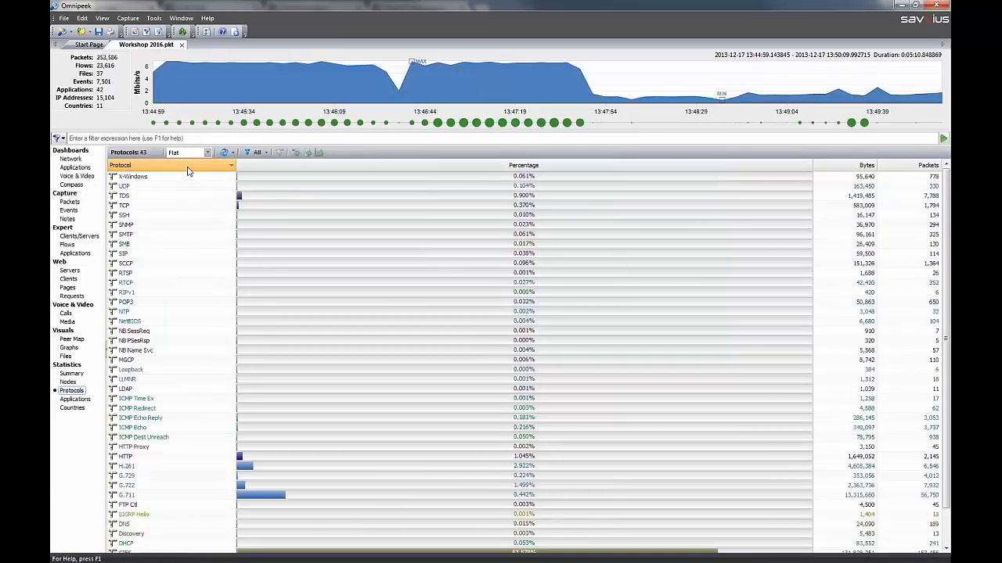
pyautogui.click(141, 450)
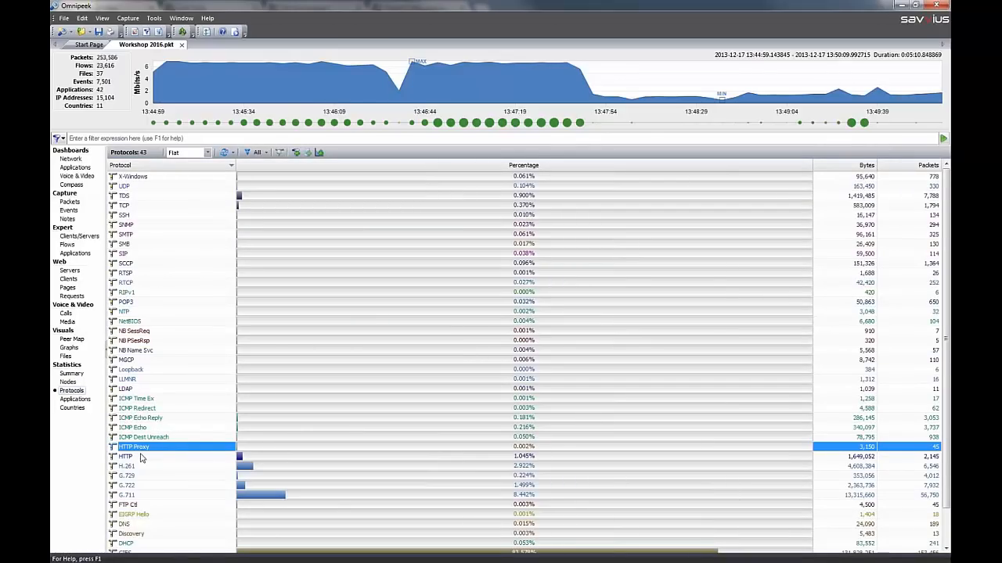
pyautogui.keyDown('shift'); pyautogui.click(142, 457); pyautogui.keyUp('shift')
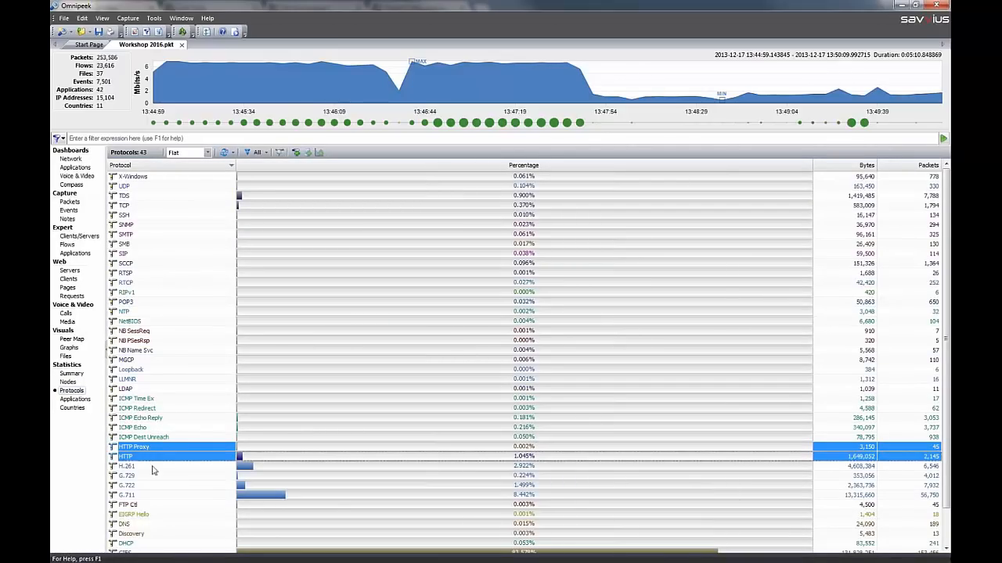
pyautogui.keyDown('ctrl'); pyautogui.click(151, 505); pyautogui.keyUp('ctrl')
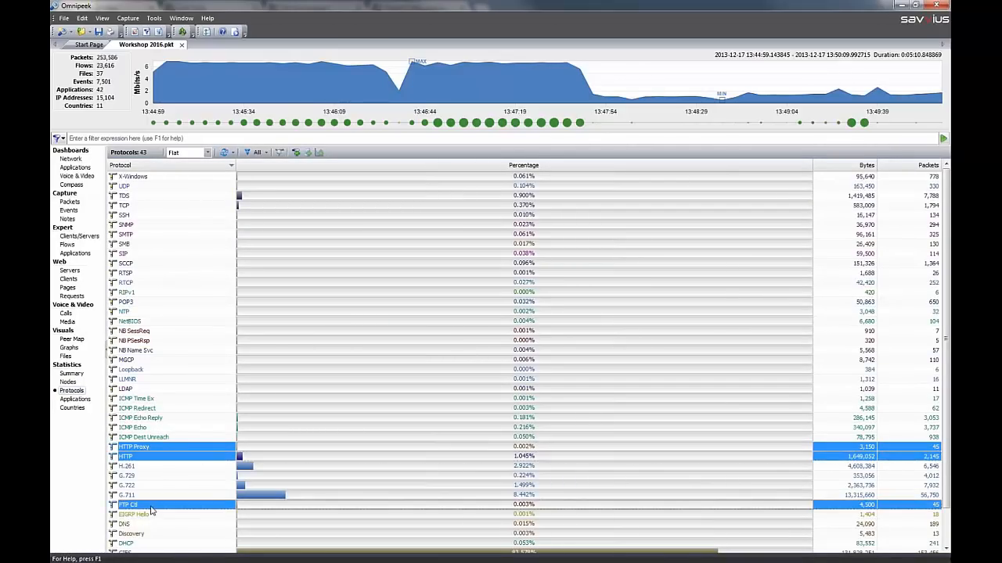
pyautogui.rightClick(173, 446)
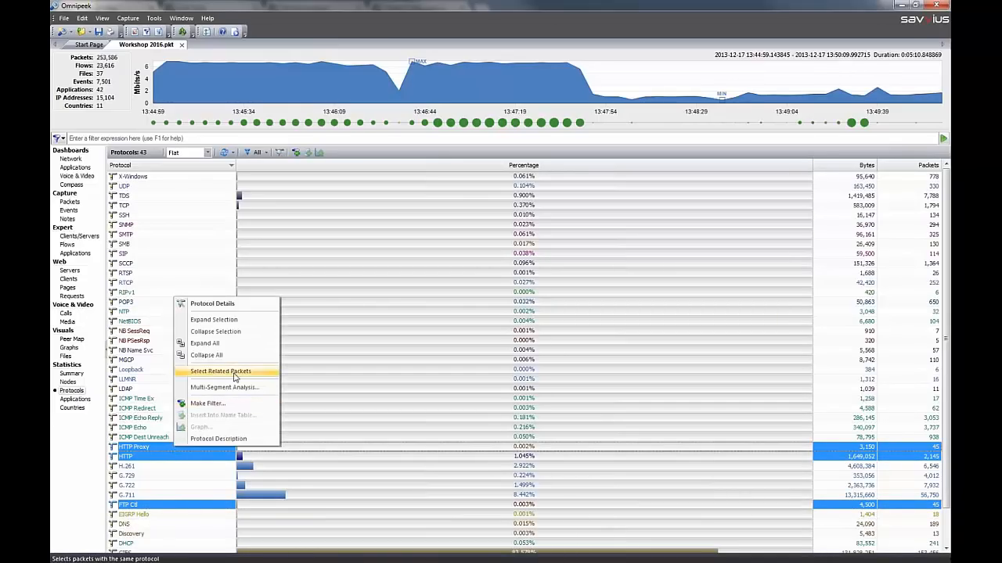
pyautogui.click(234, 377)
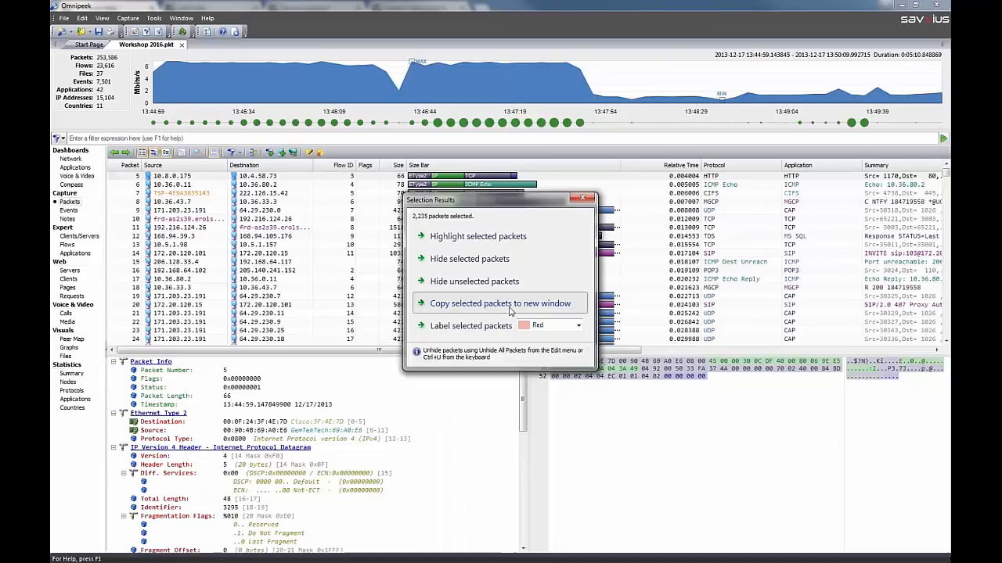
pyautogui.click(508, 305)
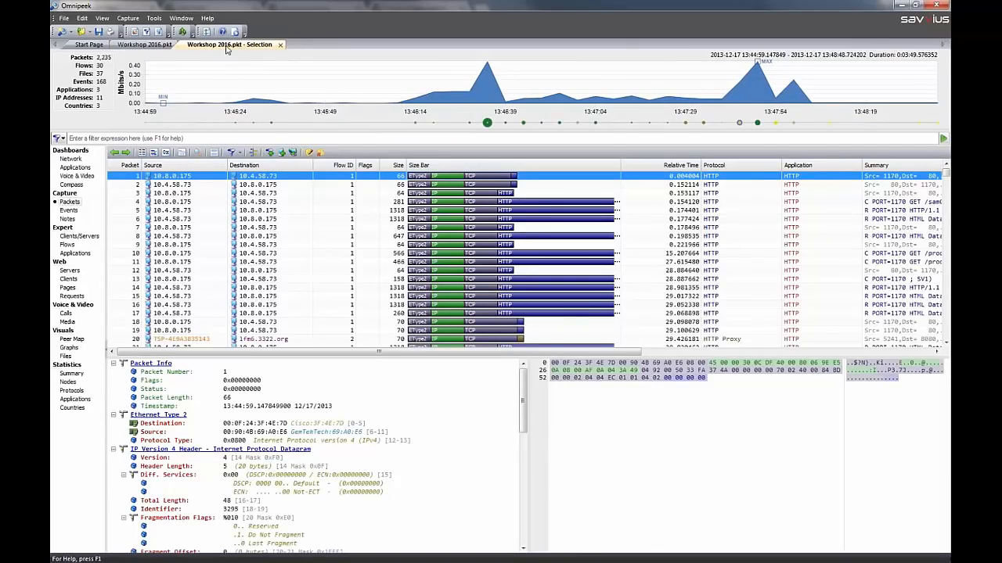
# Rename the new packet selection tab as "Workshop 2016.pkt - Plain Text Protocols"
pyautogui.rightClick(267, 46)
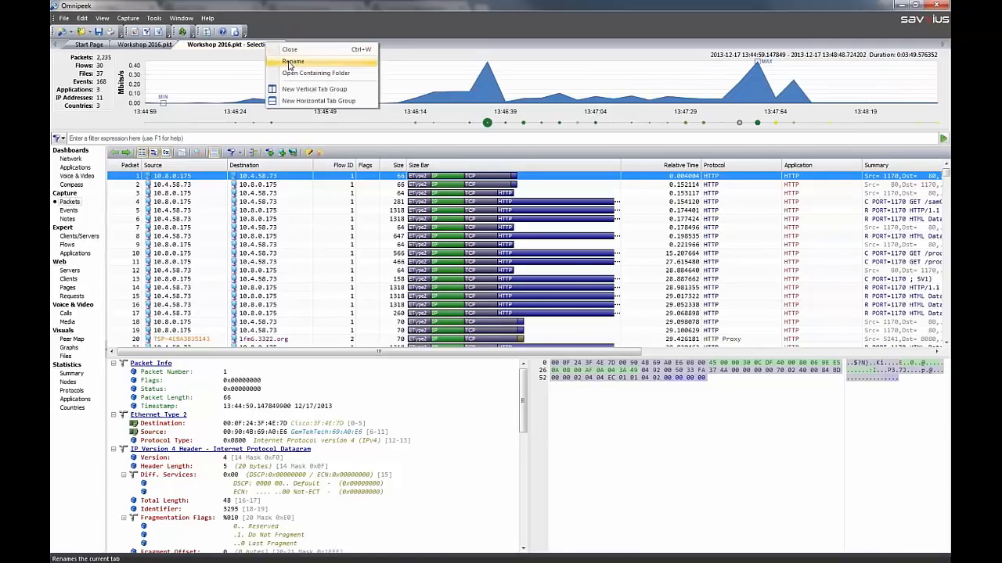
pyautogui.click(290, 63)
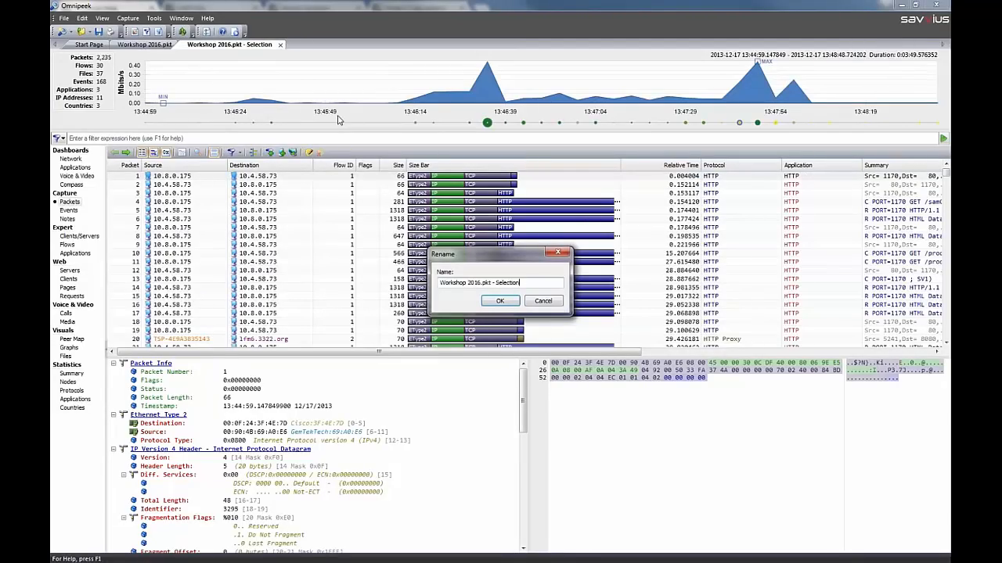
pyautogui.hotkey('ctrl', 'shift', 'Left')
pyautogui.write('Plain Text Protocols')
pyautogui.press('Return')
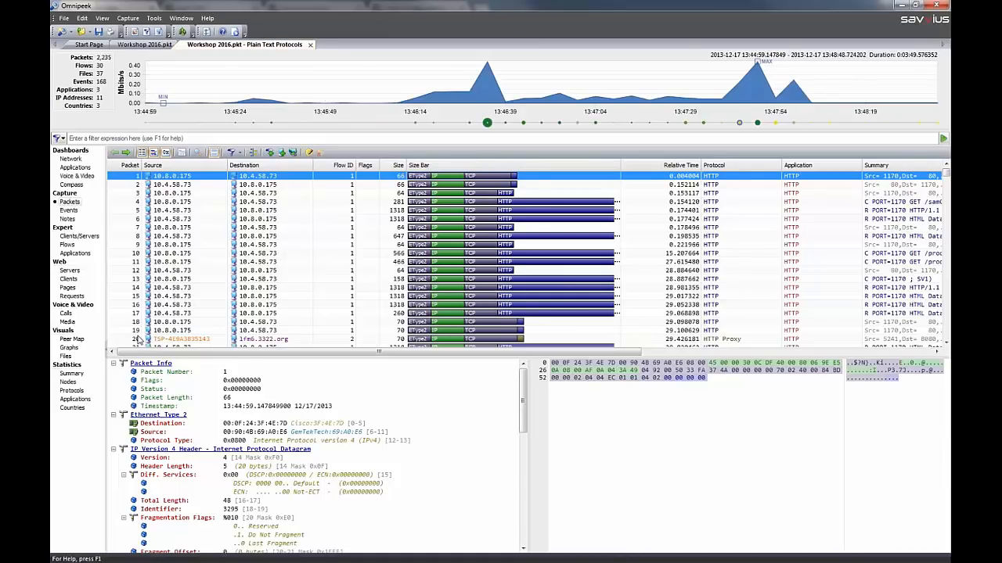
# Show the node statistics of the Plain Text Protocols selection by IP and sort the nodes by country
pyautogui.click(68, 382)
pyautogui.click(206, 153)
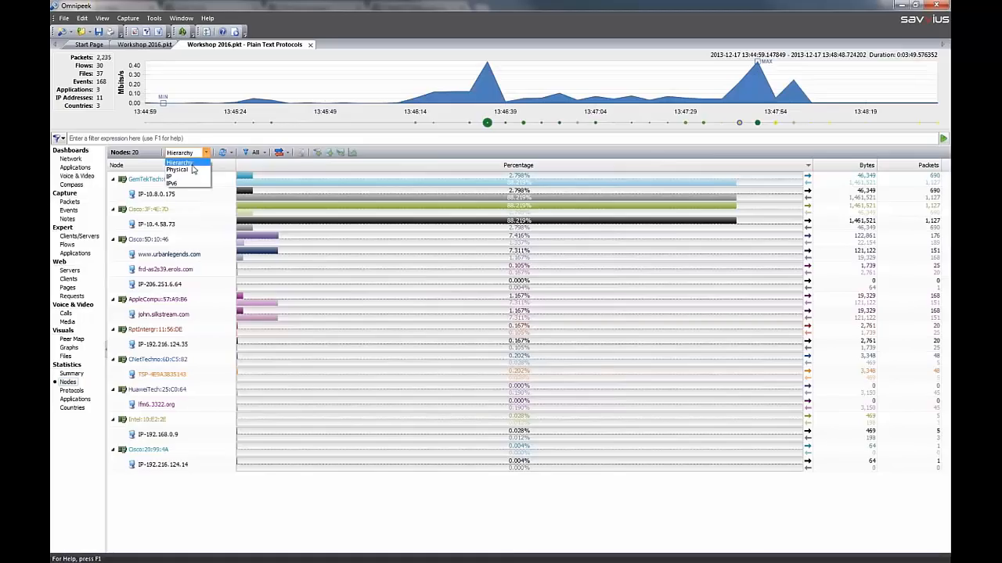
pyautogui.click(189, 180)
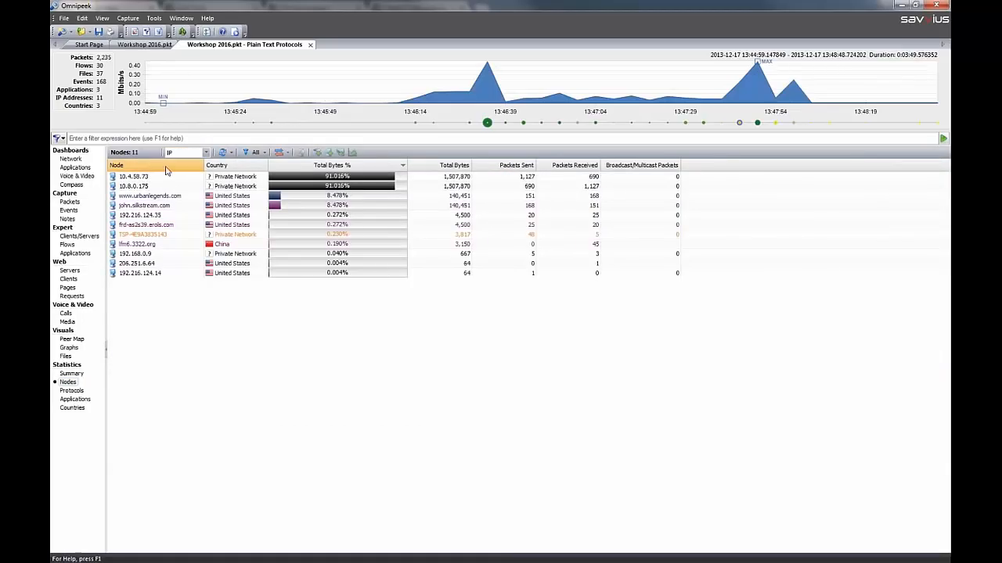
pyautogui.click(219, 166)
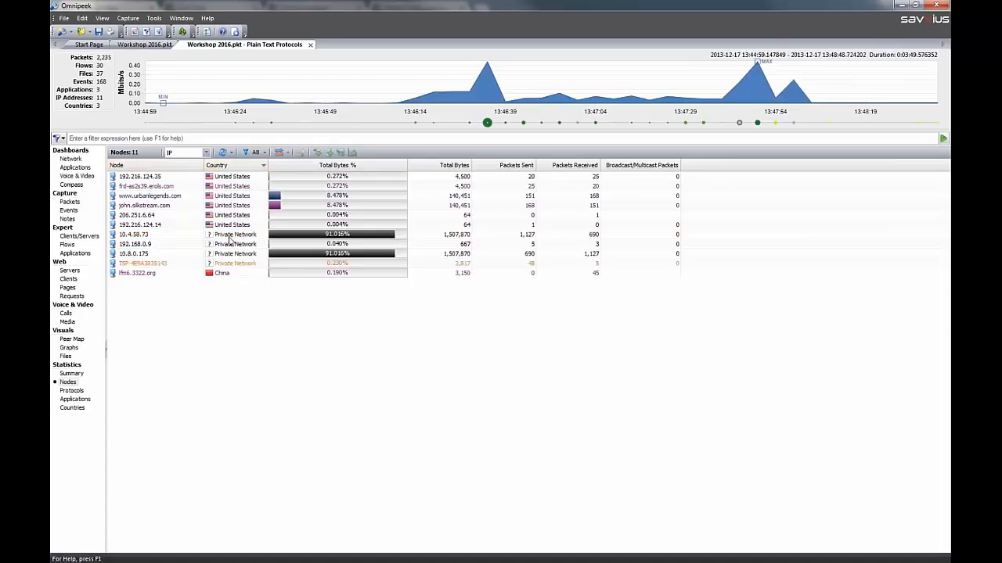
# Select the four Private Network nodes in the node statistics of the Plain Text Protocols selection
pyautogui.click(230, 236)
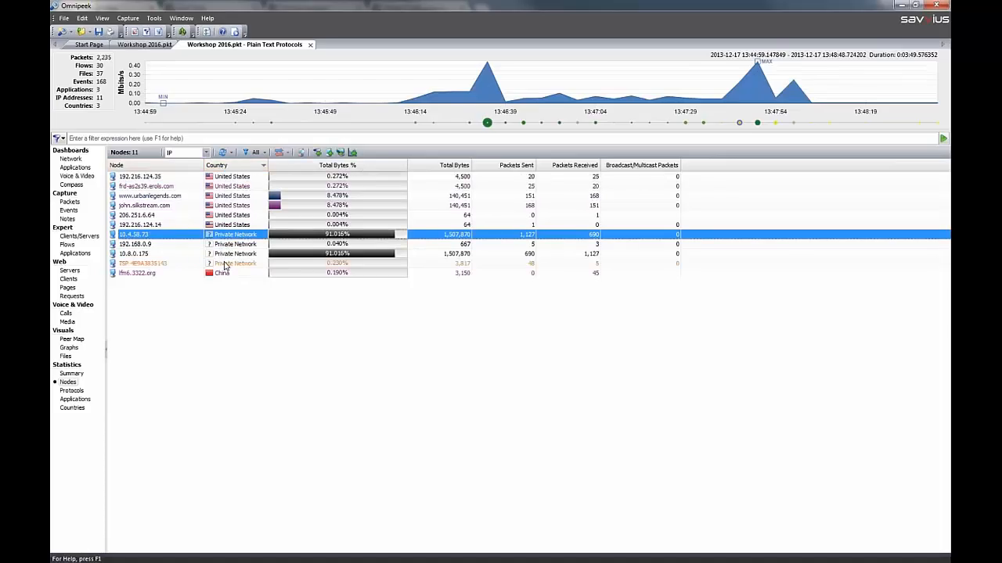
pyautogui.keyDown('shift'); pyautogui.click(224, 264); pyautogui.keyUp('shift')
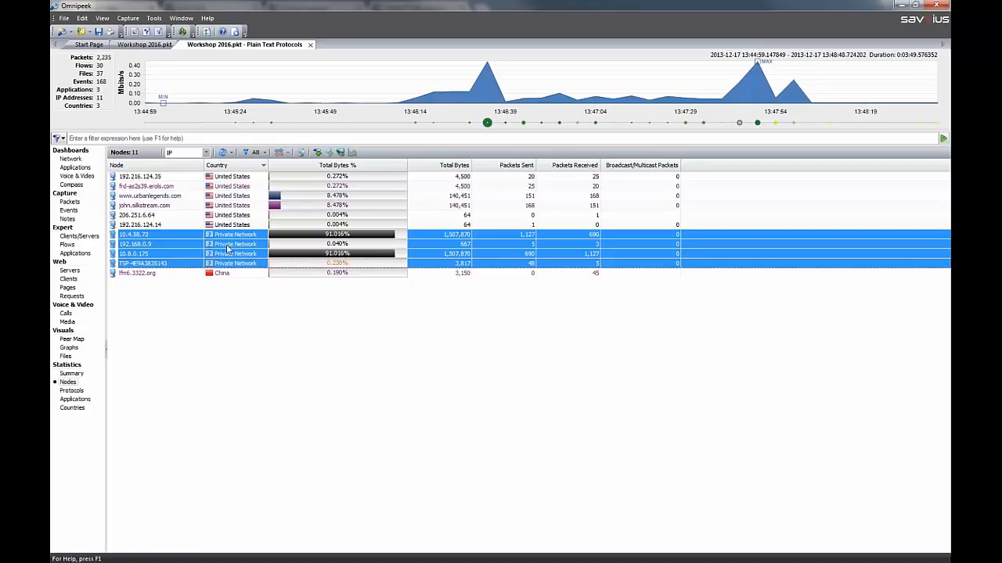
# Save a Full PDF Report in the Workshop 2016 report folder, look through it as far as the summary statistics, and minimise it
pyautogui.click(65, 18)
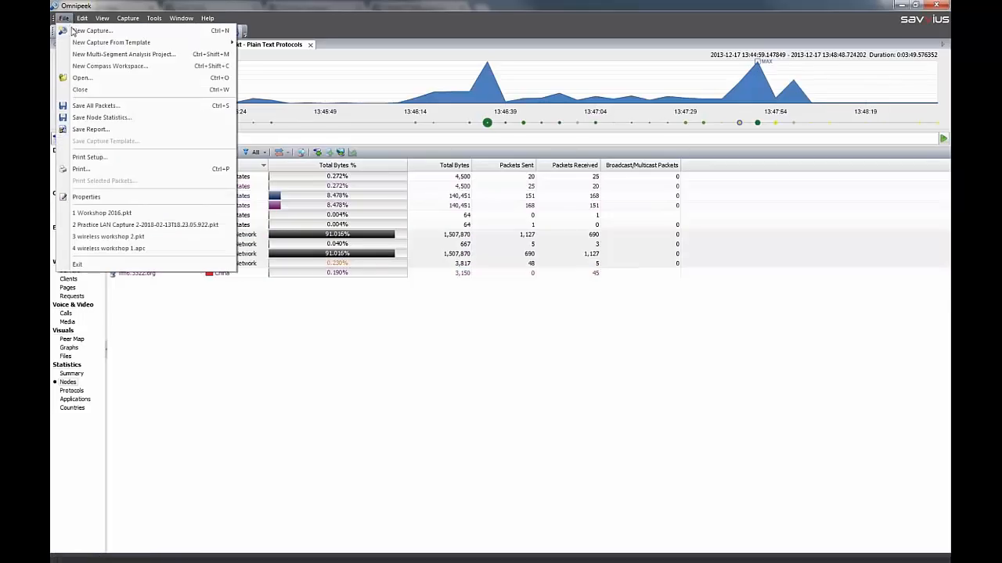
pyautogui.click(106, 131)
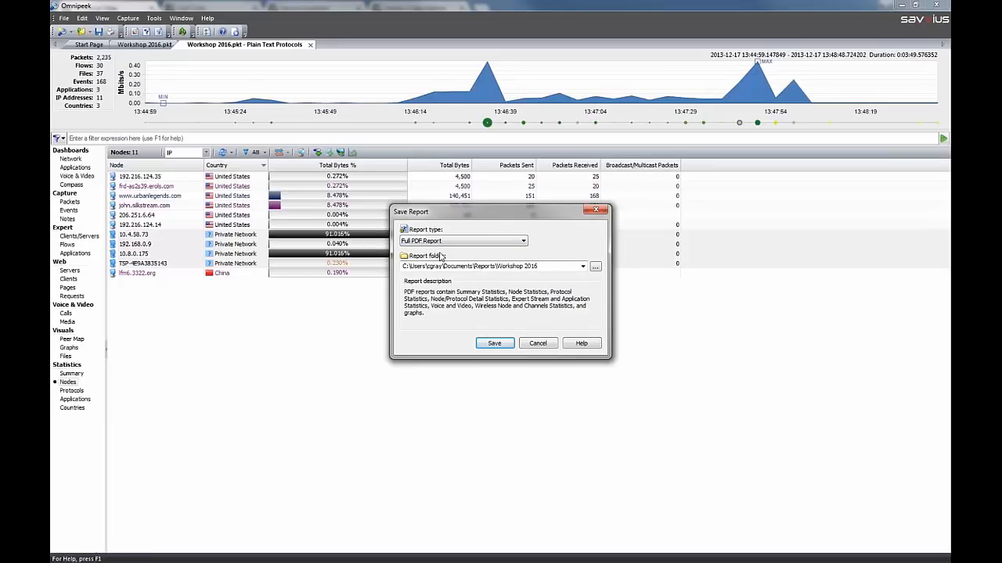
pyautogui.click(494, 343)
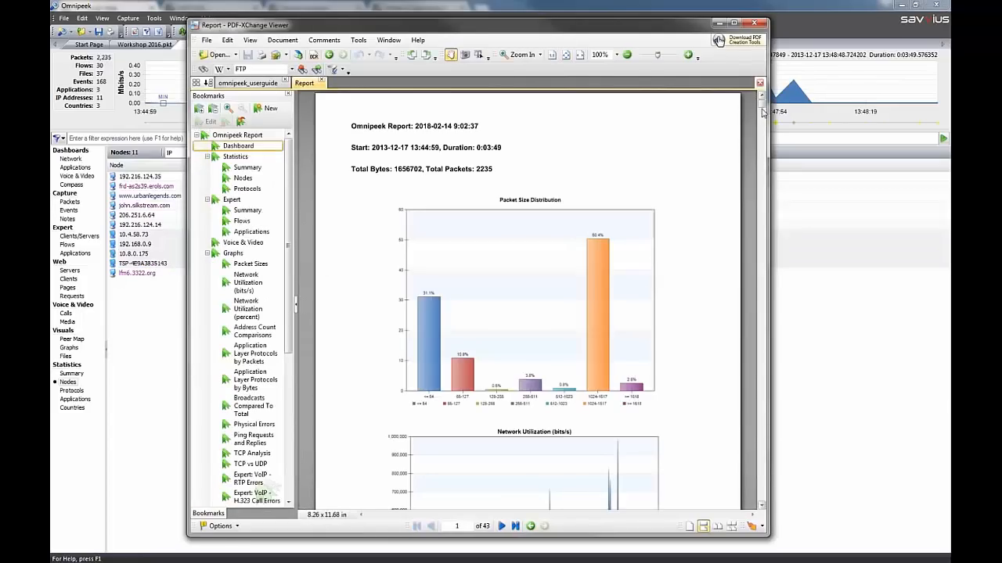
pyautogui.moveTo(763, 109); pyautogui.dragTo(763, 146)
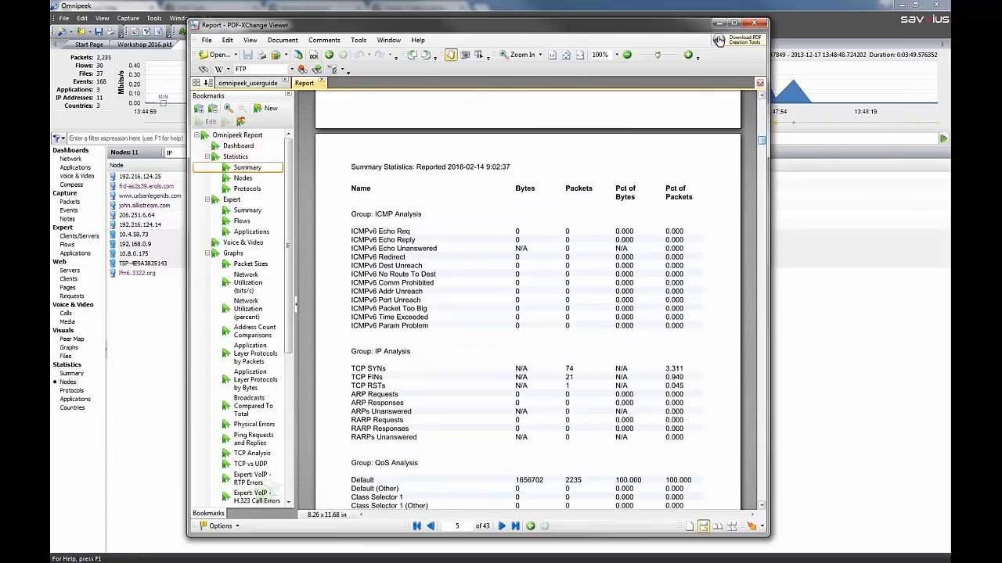
pyautogui.click(718, 25)
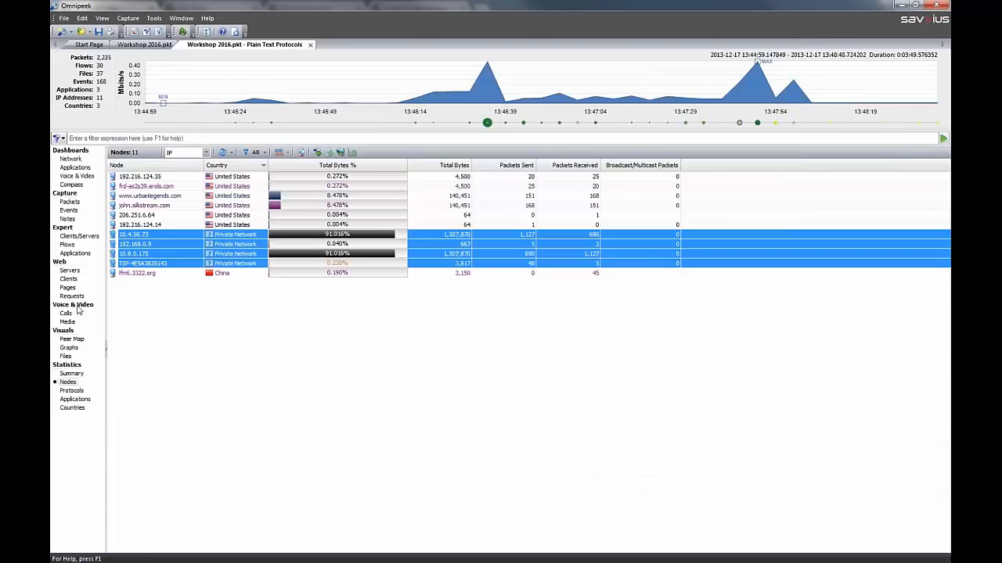
# View the protocol statistics of the Plain Text Protocols selection as a hierarchy, and close that selection
pyautogui.click(71, 391)
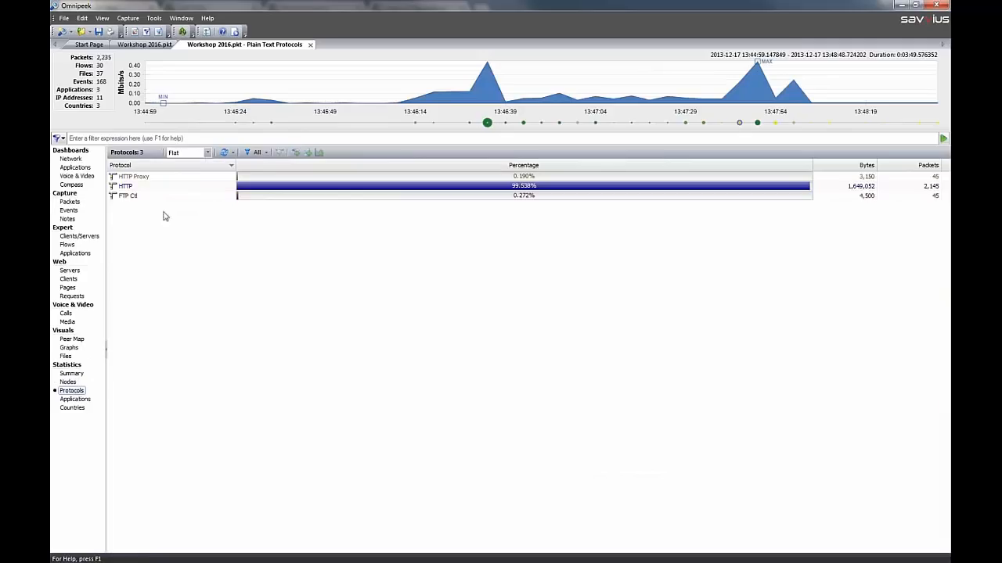
pyautogui.click(207, 152)
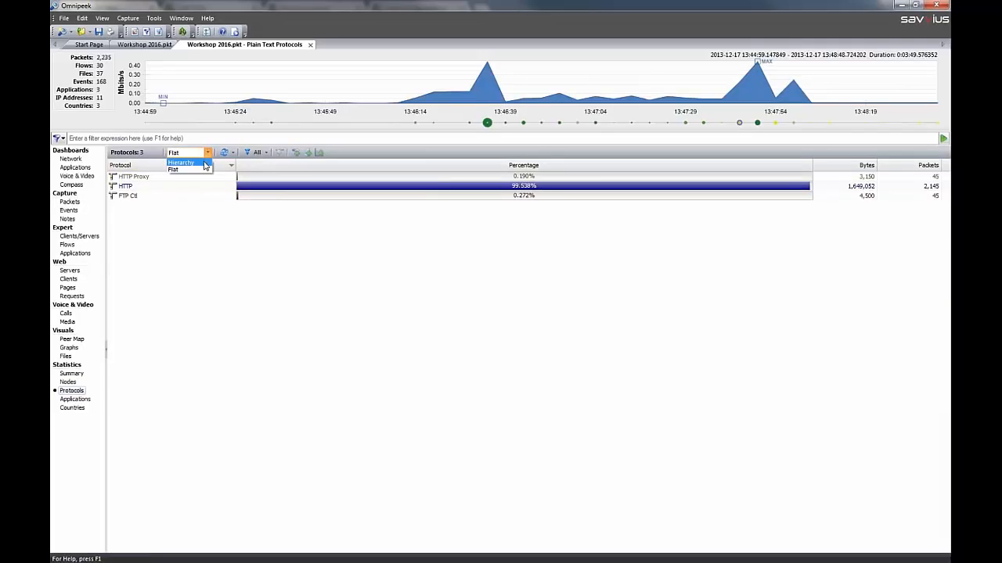
pyautogui.click(206, 169)
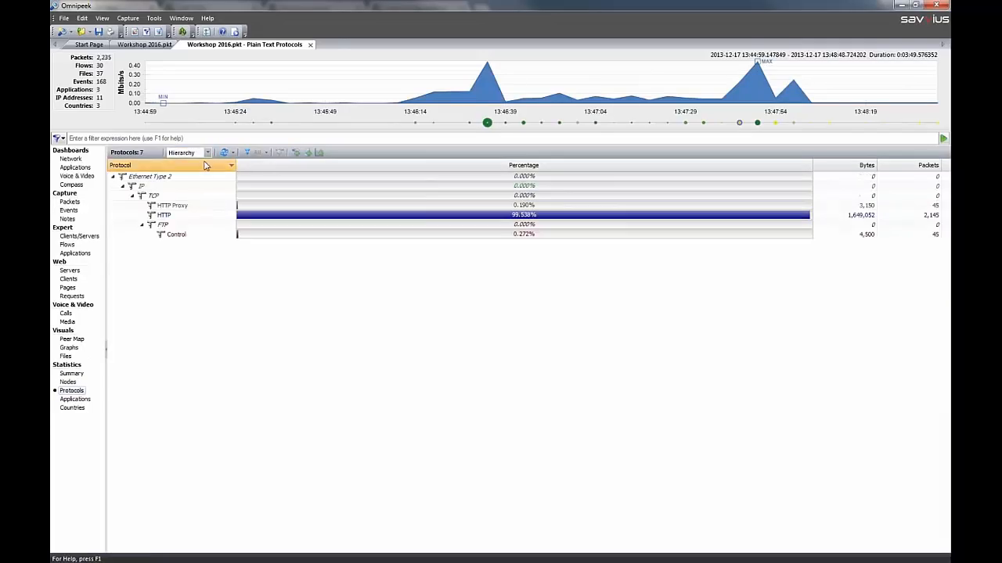
pyautogui.click(310, 44)
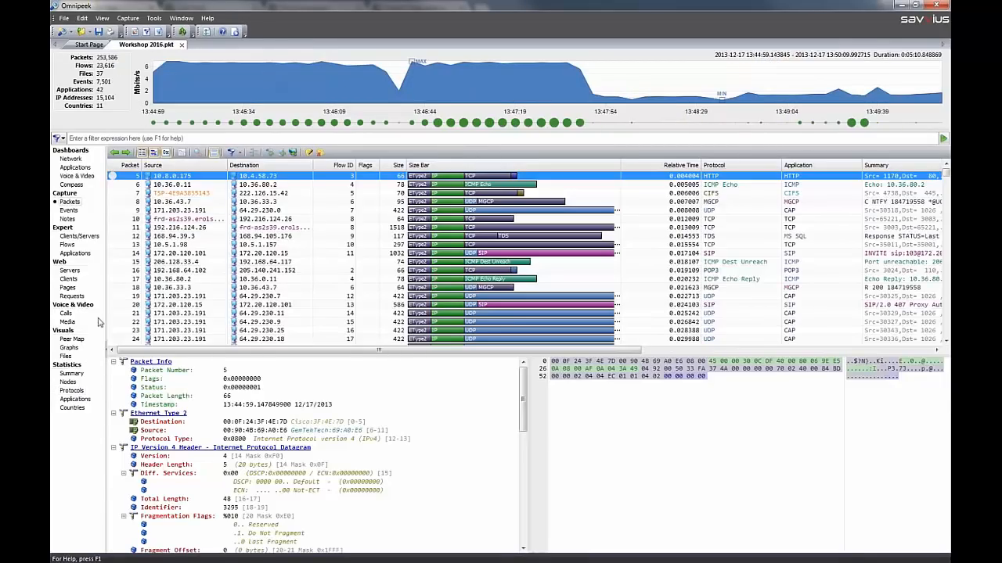
# View the Workshop 2016.pkt protocol statistics as a hierarchy, return them to the flat view and sort them by protocol name in ascending order
pyautogui.click(73, 390)
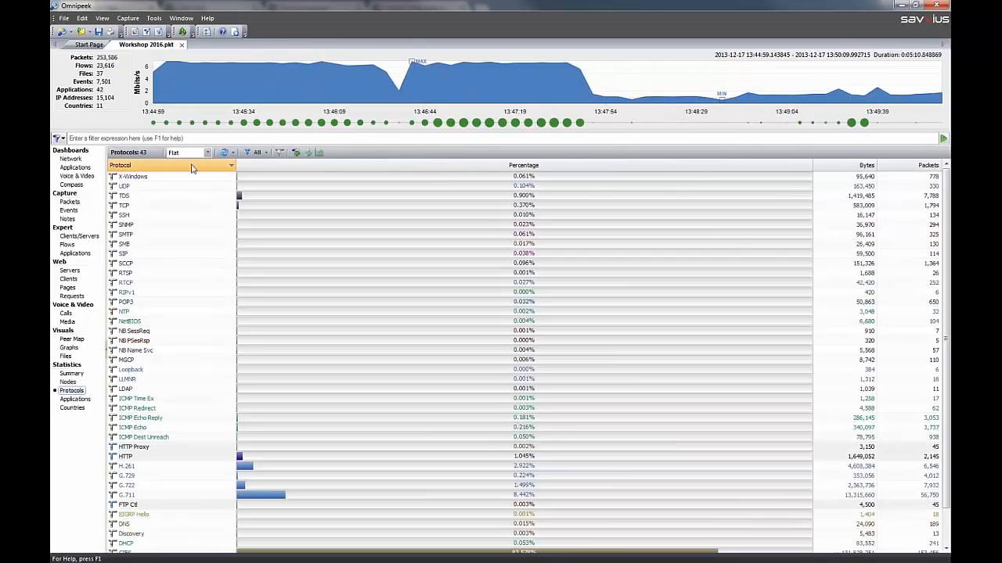
pyautogui.click(207, 152)
pyautogui.click(179, 171)
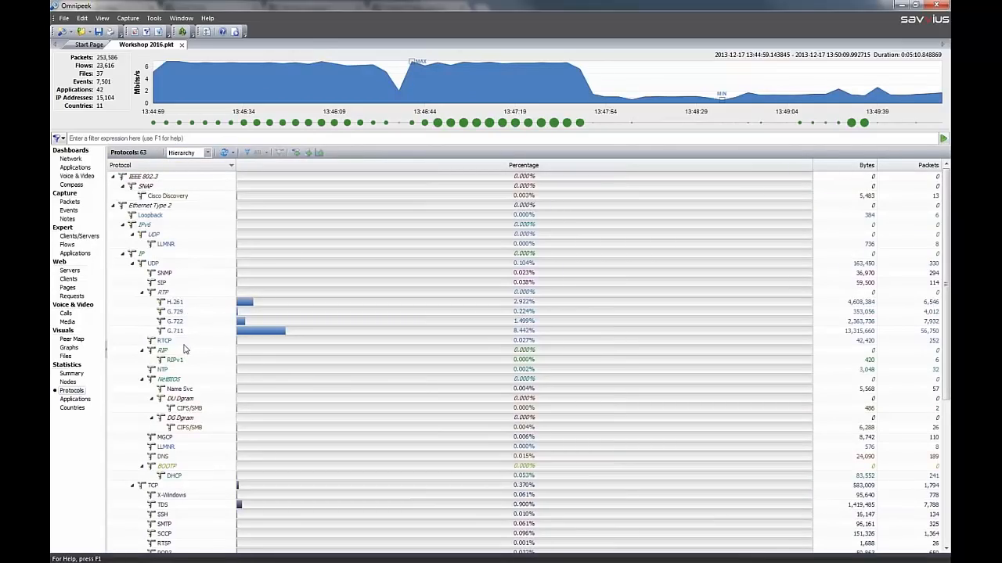
pyautogui.click(207, 153)
pyautogui.click(179, 162)
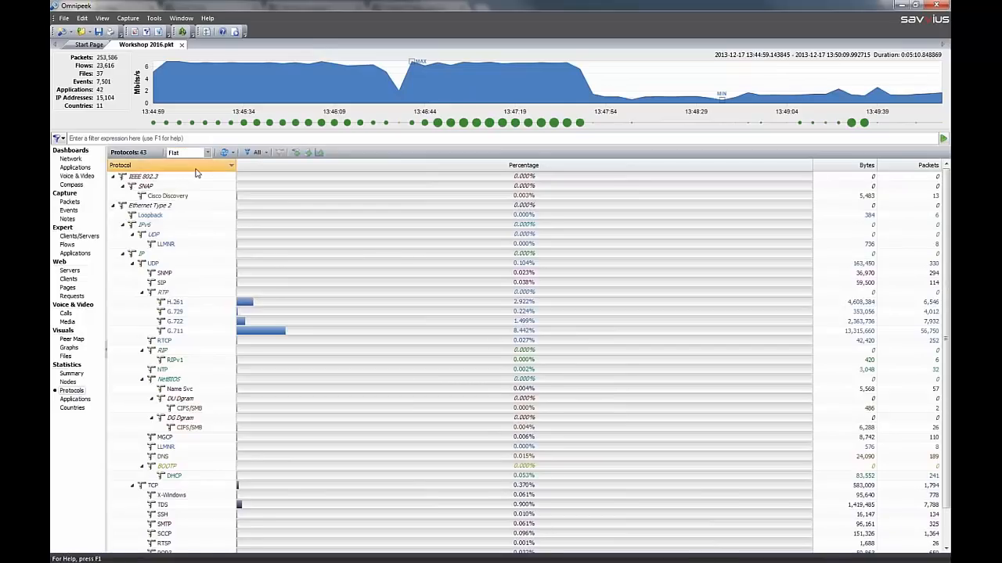
pyautogui.click(135, 165)
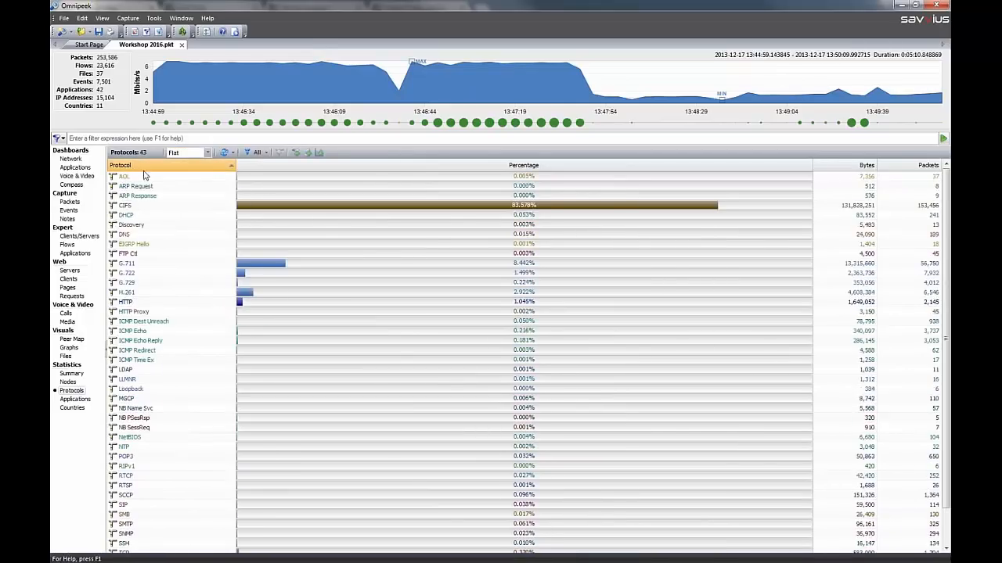
# Open the detail statistics of the AOL protocol to examine its nodes, and close them again
pyautogui.click(141, 178)
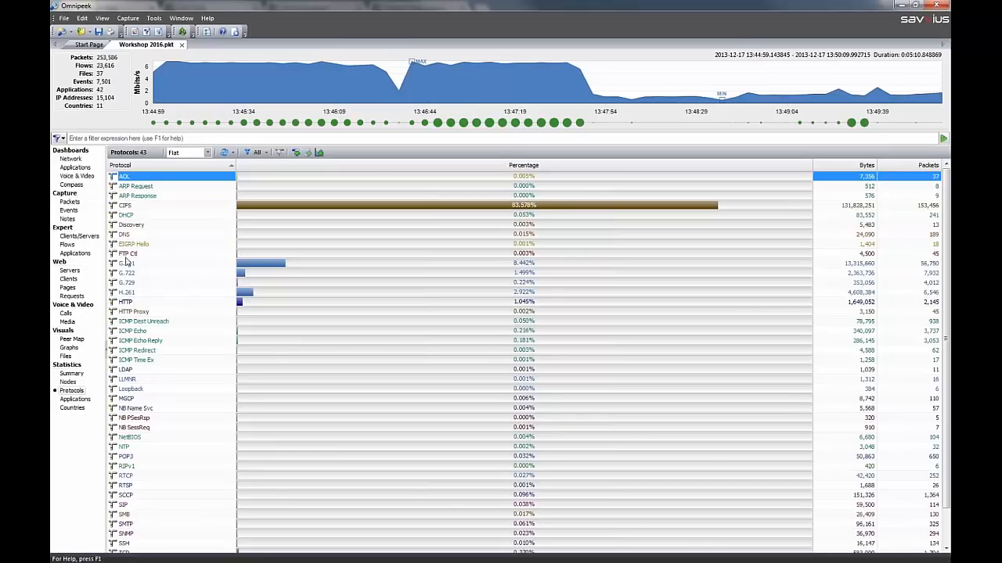
pyautogui.doubleClick(136, 179)
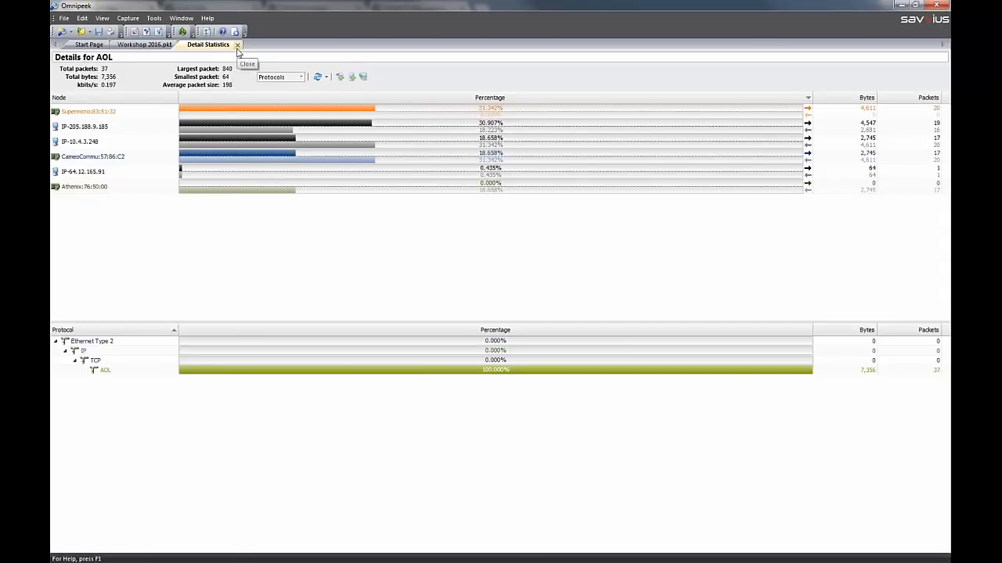
pyautogui.click(238, 46)
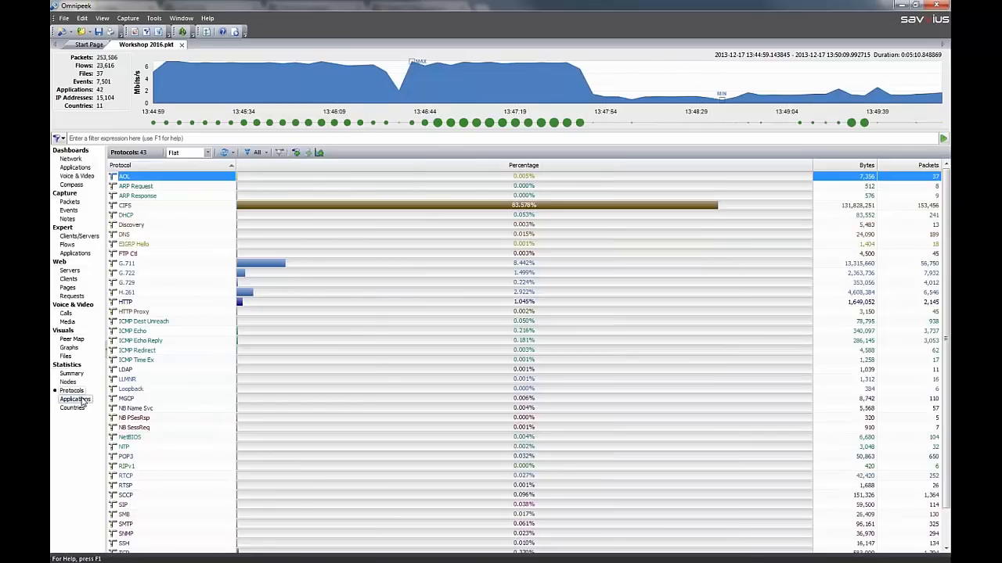
# Show the application statistics sorted by category in descending order and select the IMGames application
pyautogui.click(81, 400)
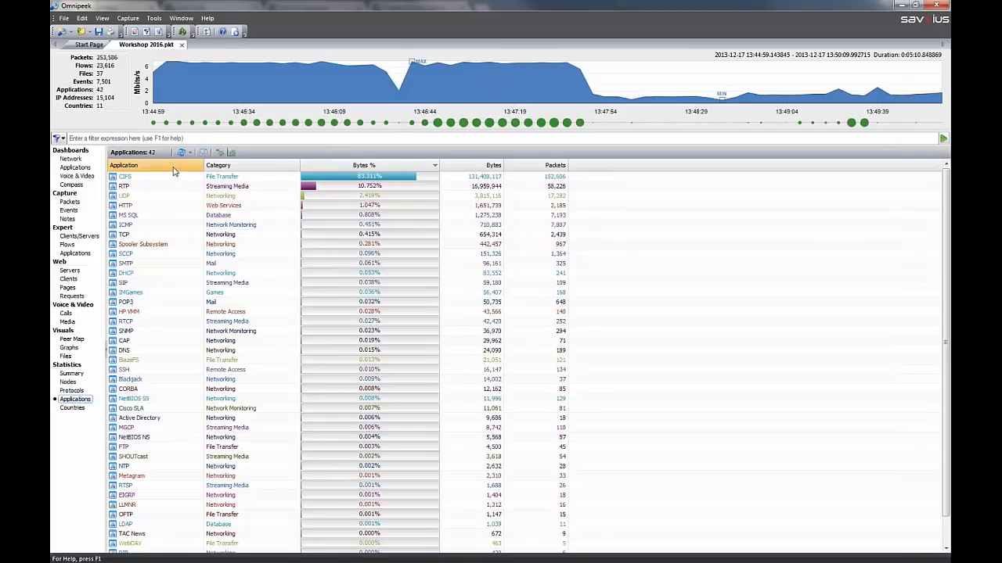
pyautogui.click(237, 169)
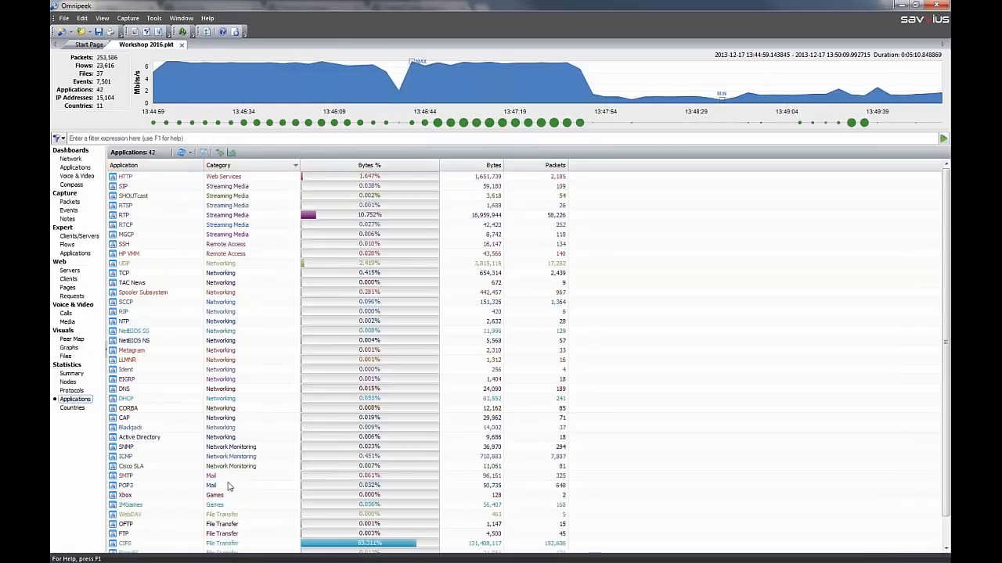
pyautogui.click(218, 504)
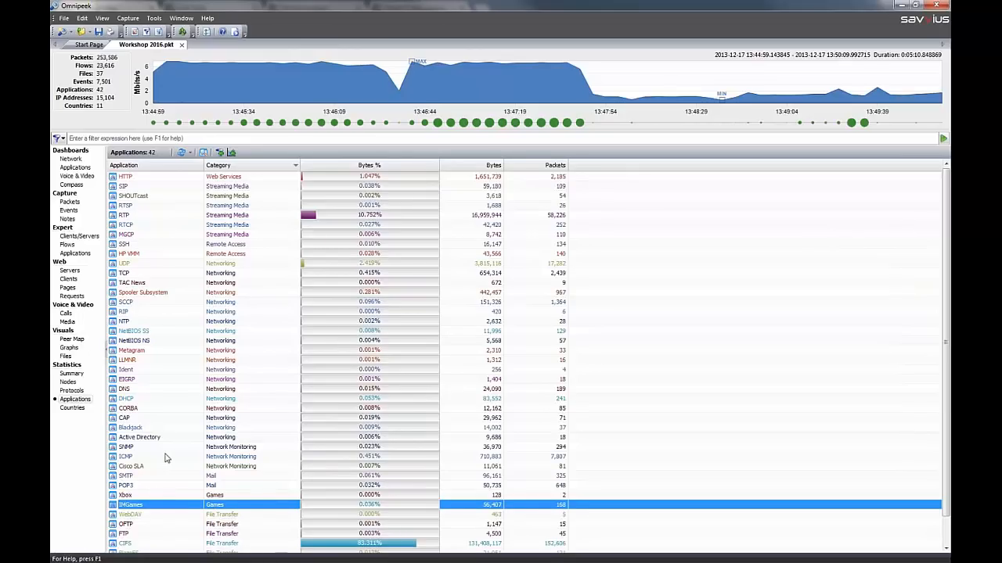
# In the country statistics sorted by country, select the packets with China as destination country and hide the unselected packets
pyautogui.click(81, 410)
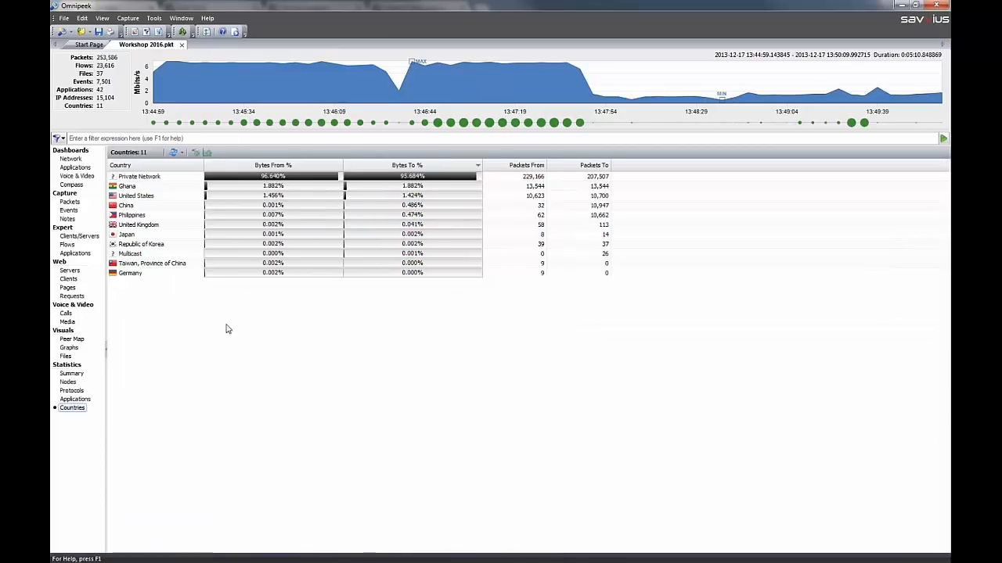
pyautogui.click(146, 165)
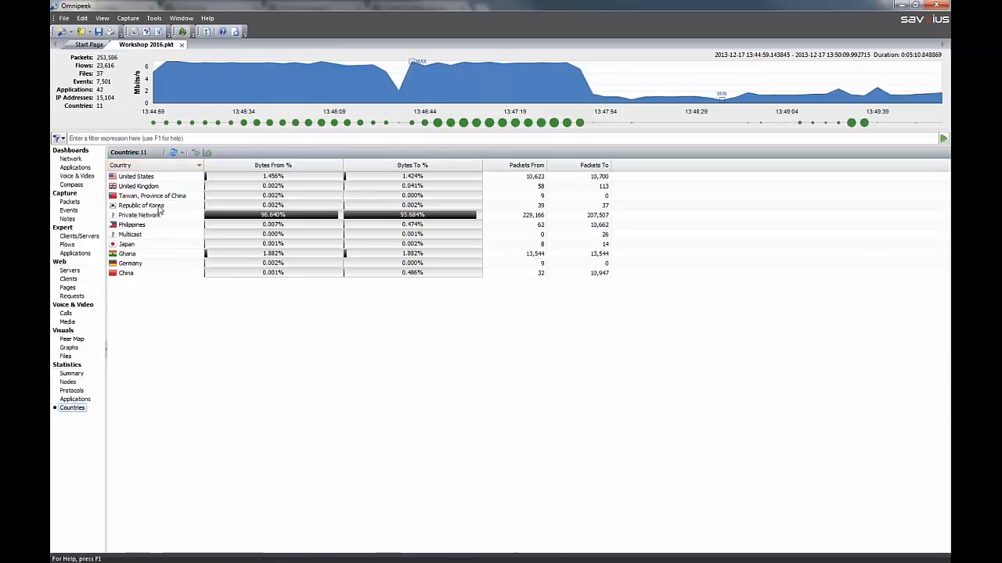
pyautogui.click(140, 274)
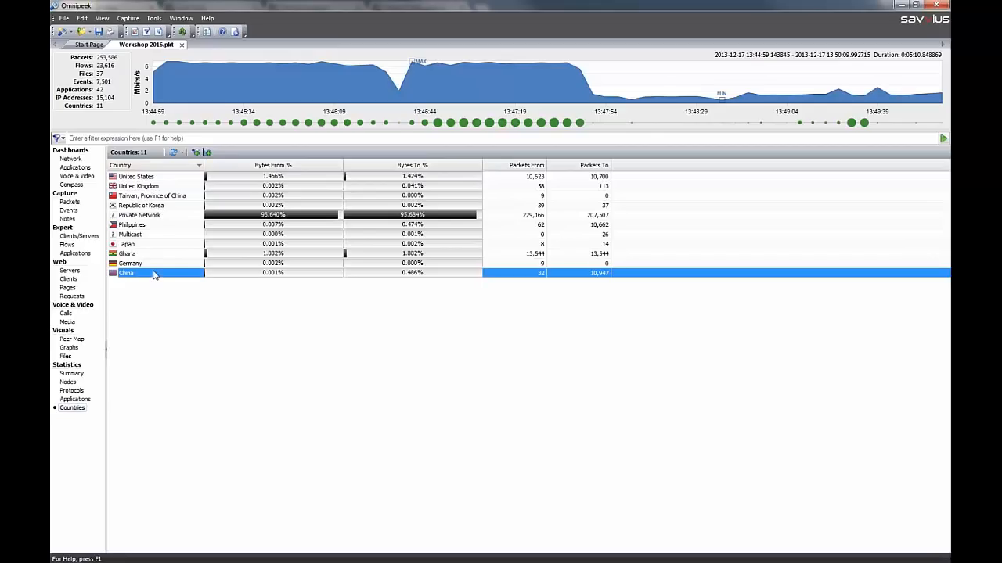
pyautogui.rightClick(154, 274)
pyautogui.moveTo(186, 280)
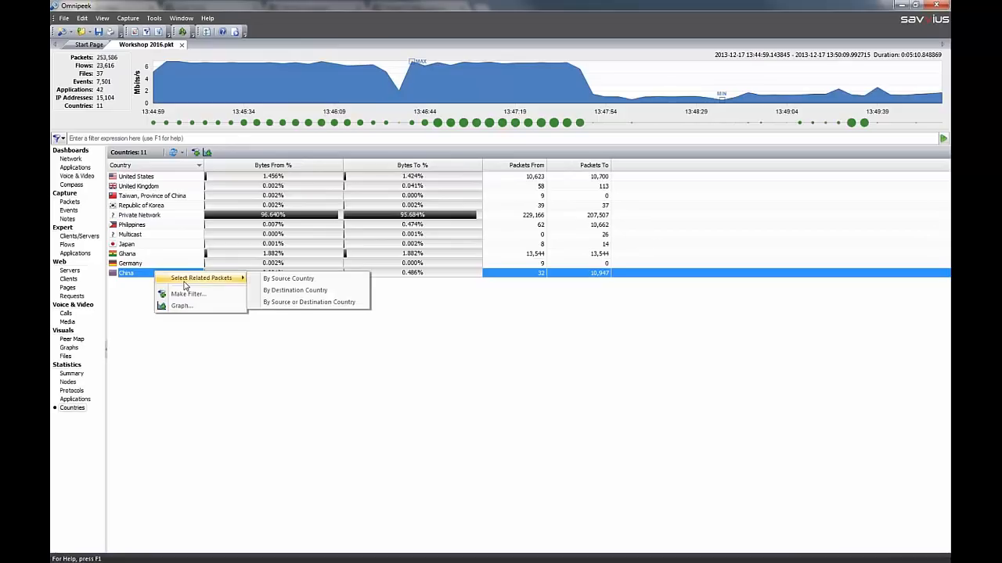
pyautogui.click(297, 291)
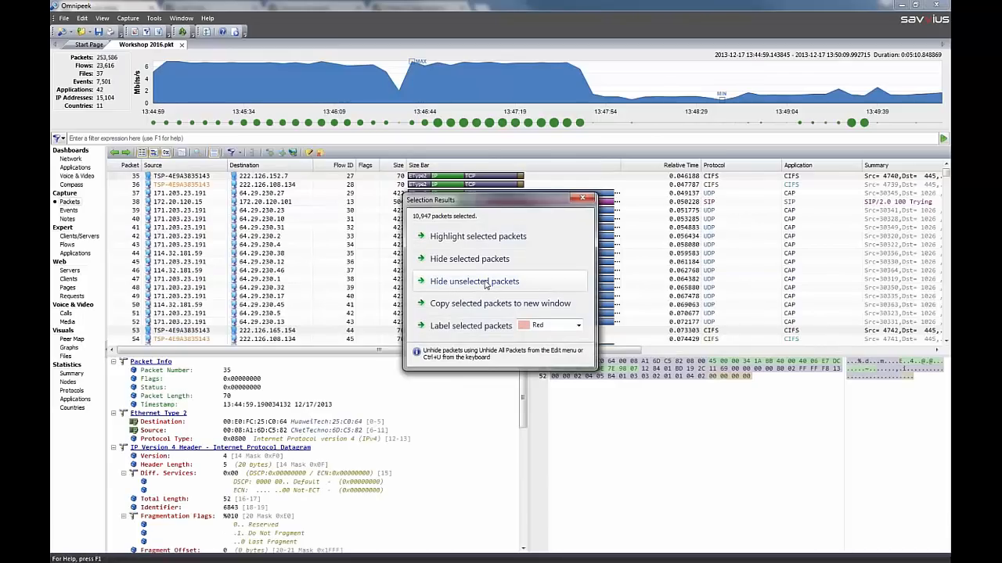
pyautogui.click(486, 285)
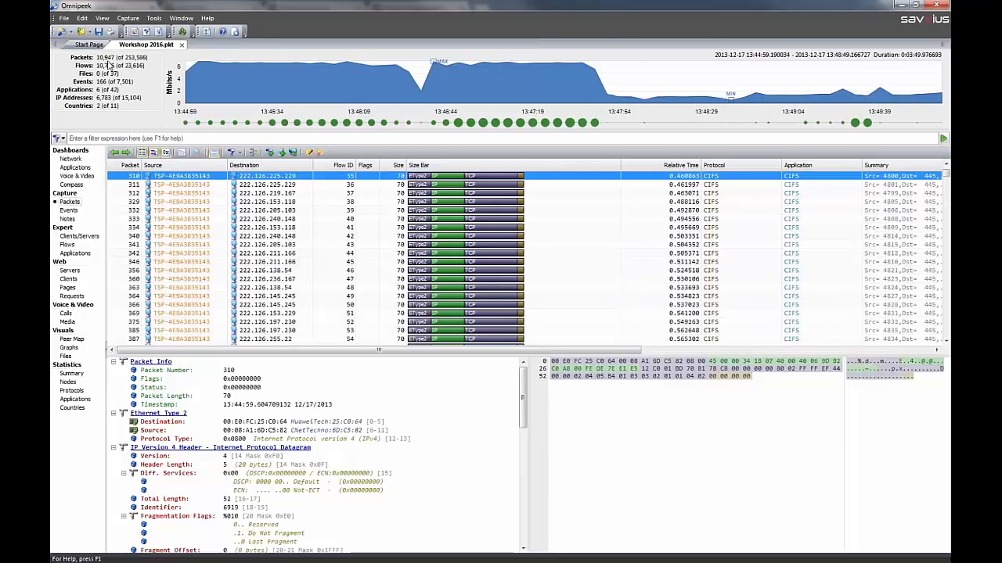
# Show the node statistics of the China-bound packets by IP and select the Private Network node
pyautogui.click(68, 382)
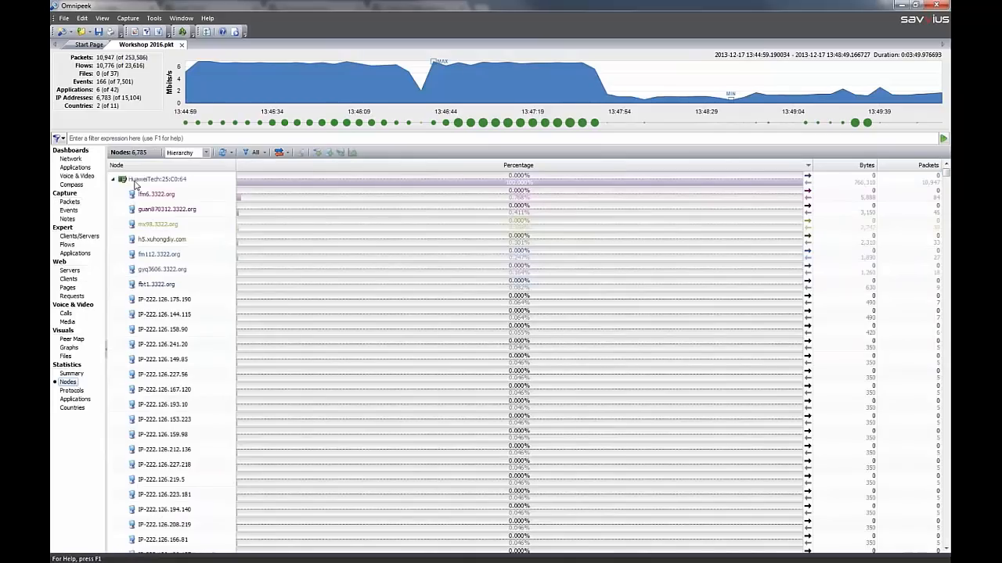
pyautogui.click(205, 152)
pyautogui.click(195, 178)
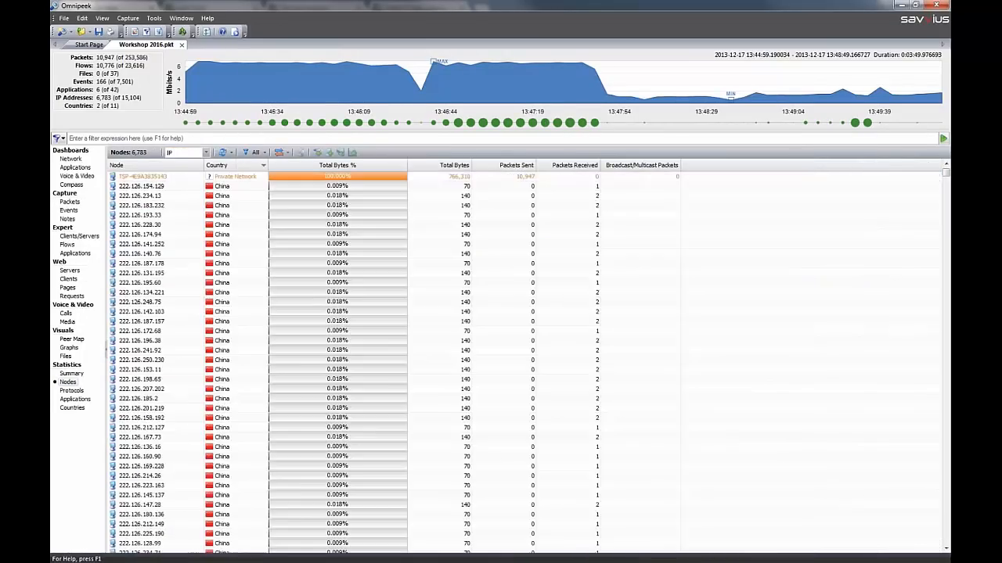
pyautogui.click(172, 177)
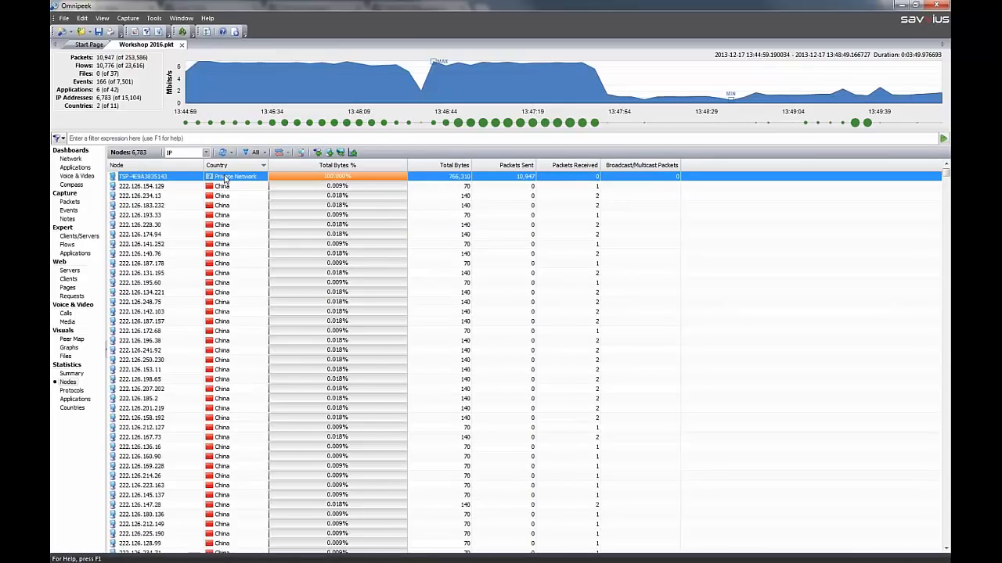
# Show the peer map of the China-bound packets and limit its maximum nodes to 25 percent
pyautogui.click(69, 340)
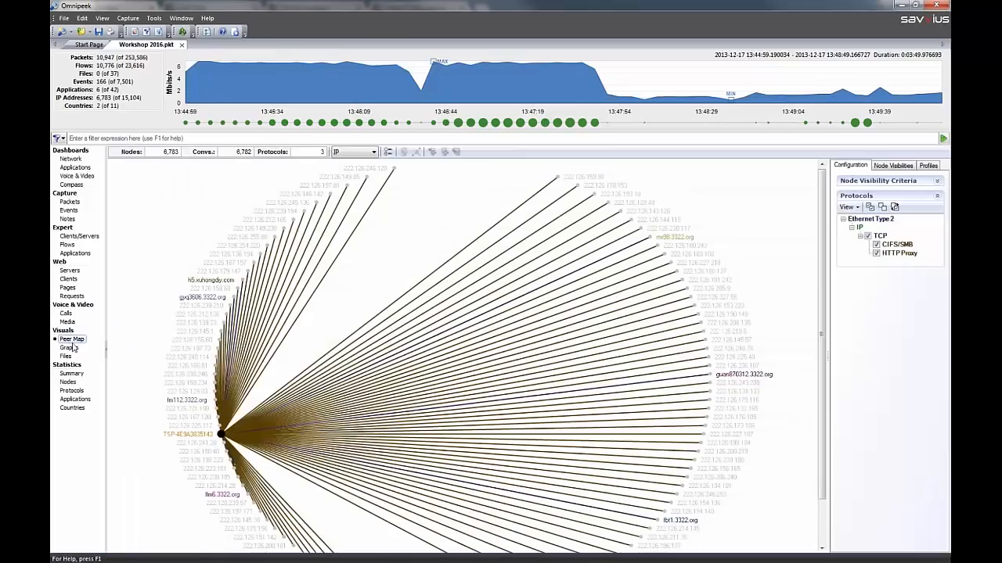
pyautogui.moveTo(249, 350)
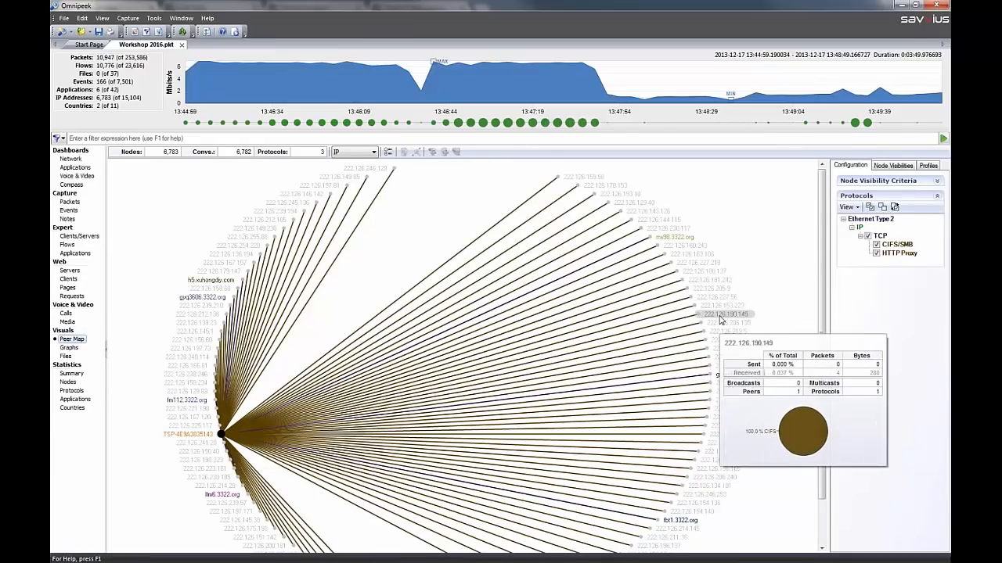
pyautogui.click(937, 182)
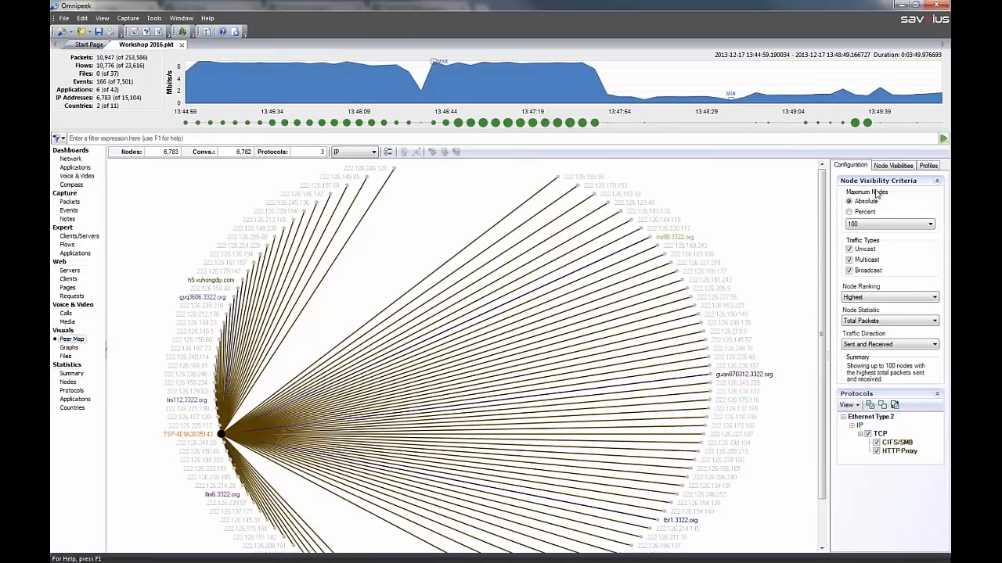
pyautogui.click(864, 225)
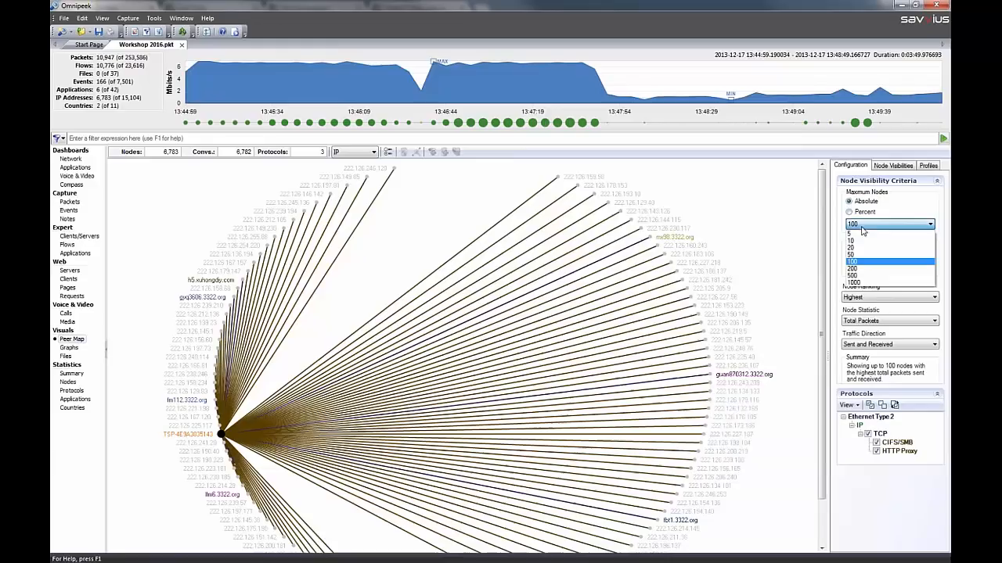
pyautogui.click(864, 224)
pyautogui.click(850, 212)
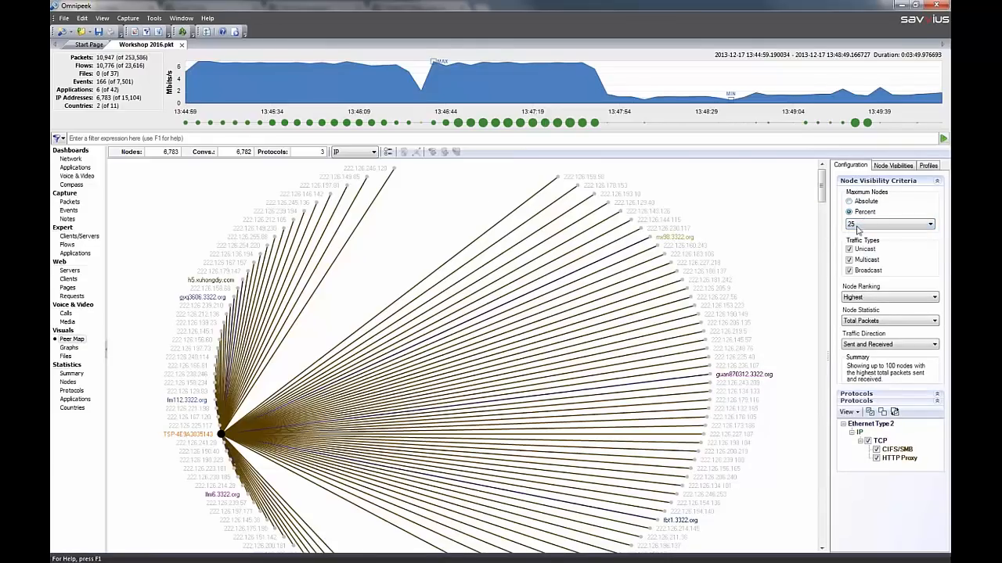
pyautogui.moveTo(822, 174); pyautogui.dragTo(822, 374)
pyautogui.moveTo(214, 334)
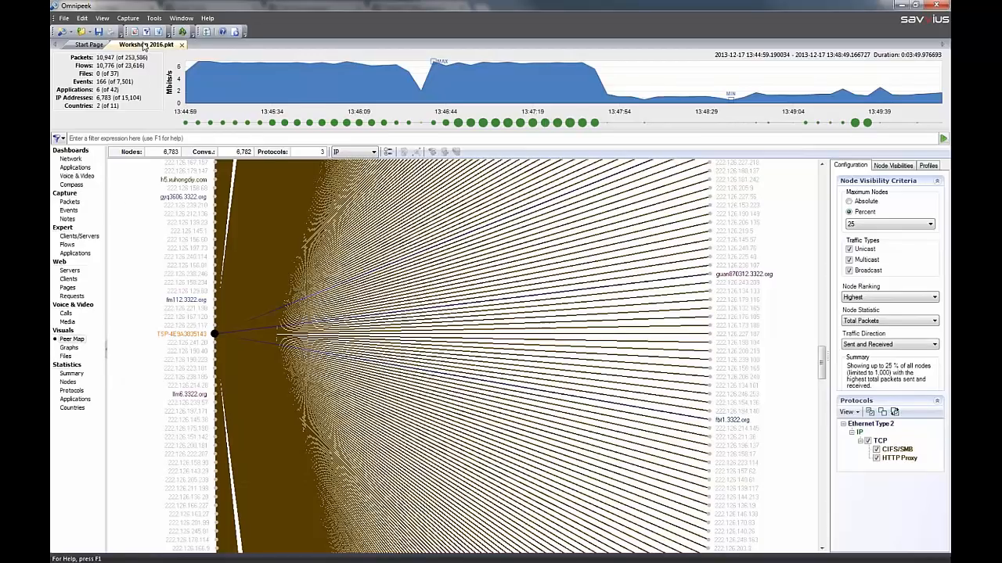
# Start a new capture and set its title to PracticeLANcapture in the general capture options
pyautogui.click(93, 44)
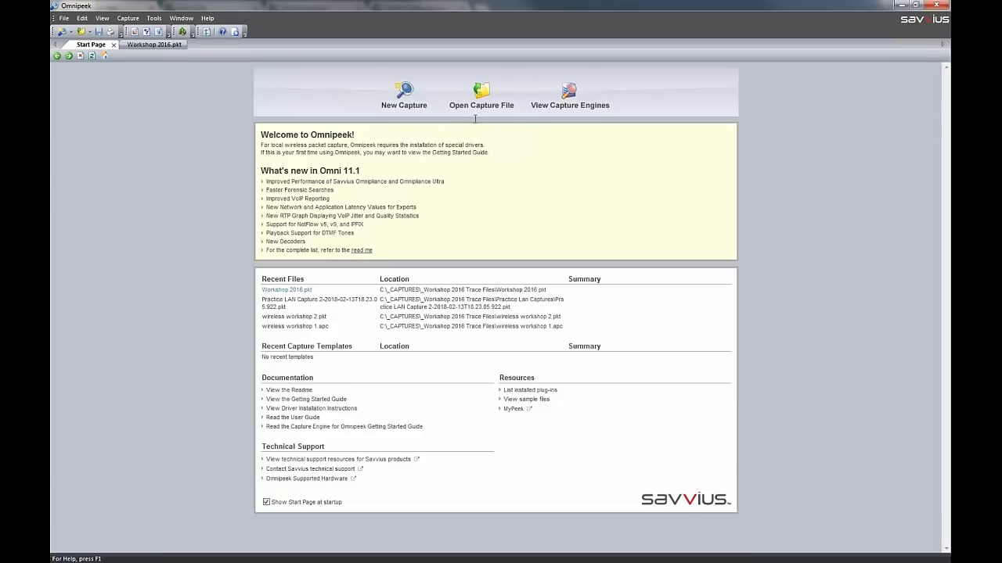
pyautogui.click(405, 95)
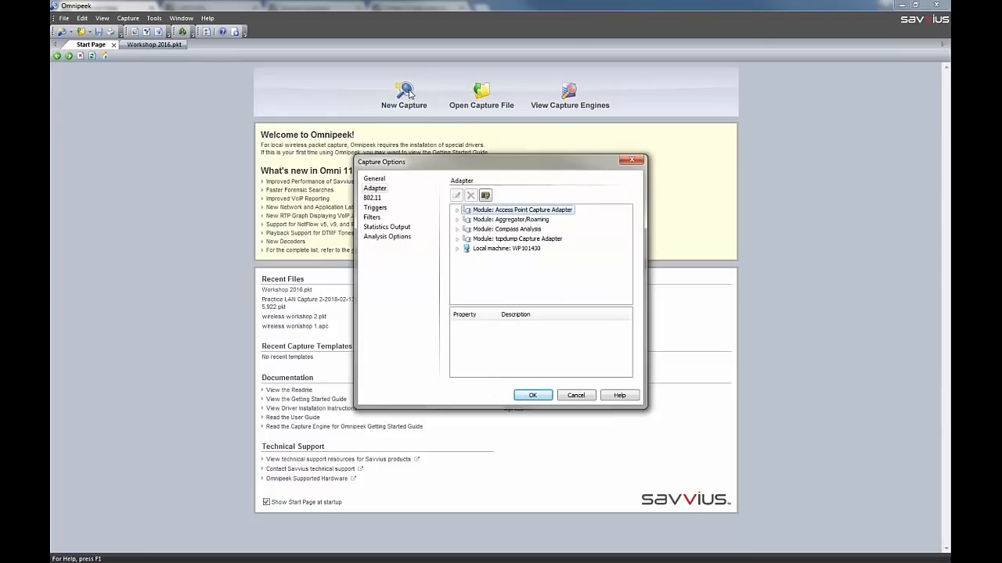
pyautogui.click(376, 179)
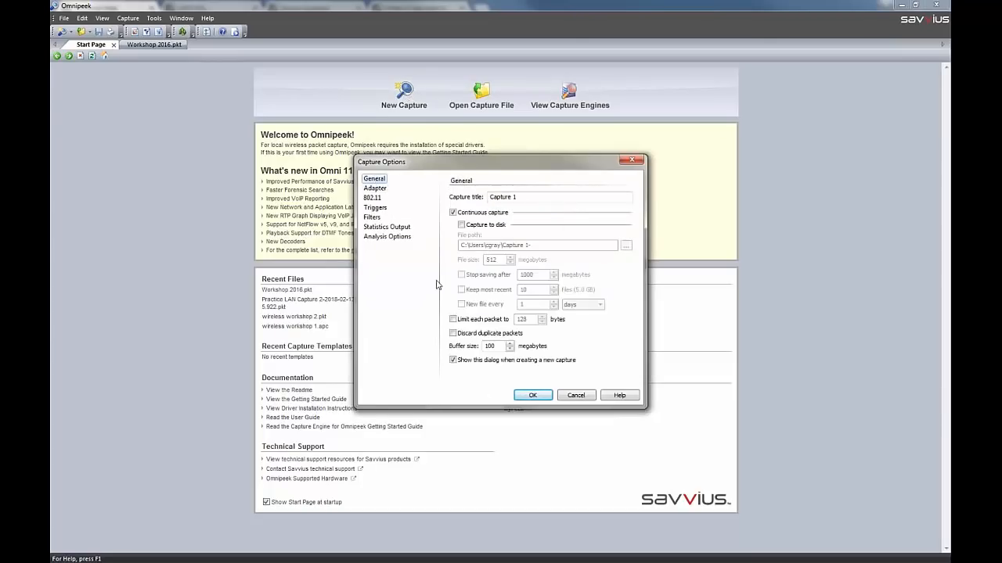
pyautogui.click(517, 197)
pyautogui.moveTo(518, 197); pyautogui.dragTo(443, 200)
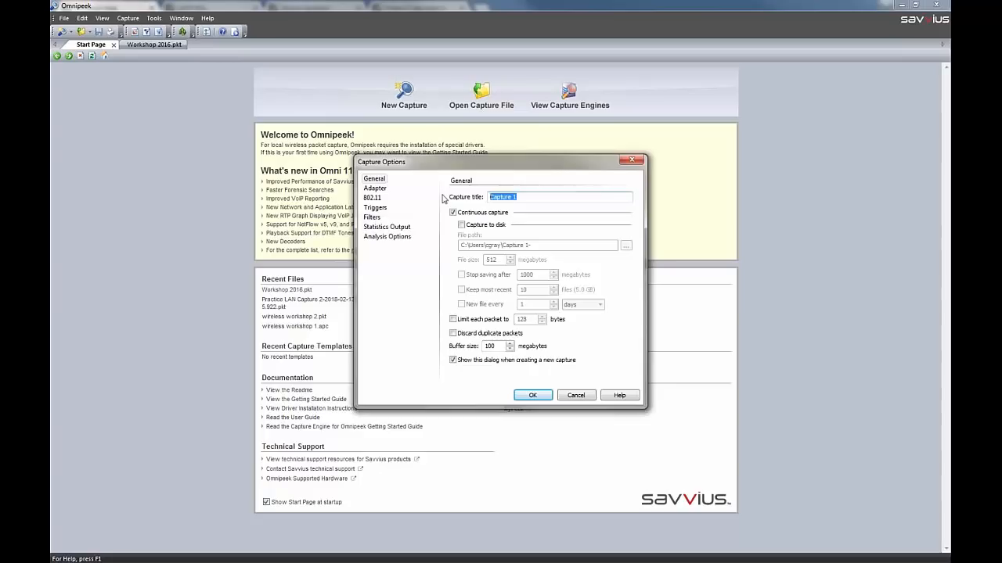
pyautogui.write('PracticeLANcapture')
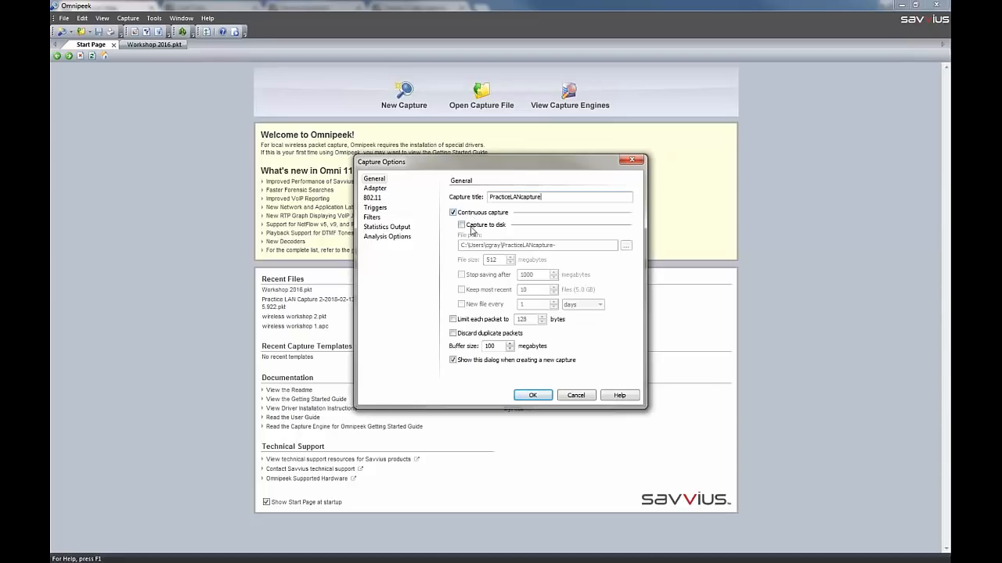
# Enable capture to disk with a file size of 128 megabytes
pyautogui.click(461, 225)
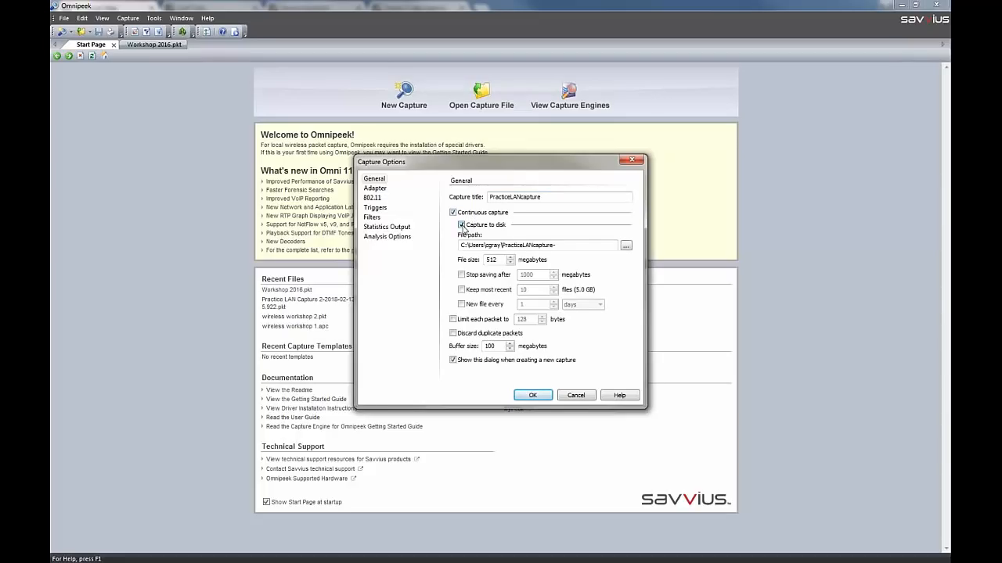
pyautogui.click(462, 225)
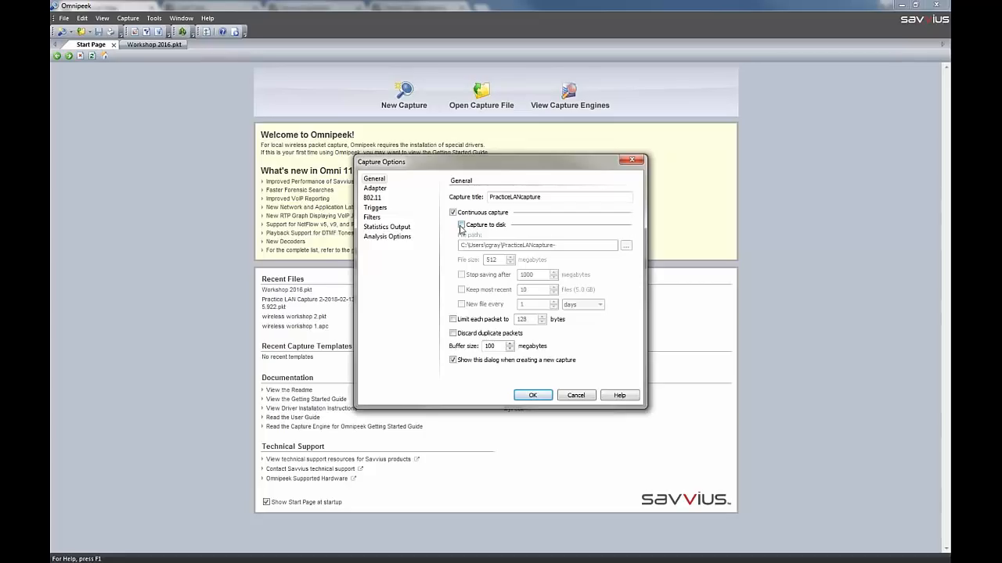
pyautogui.click(461, 225)
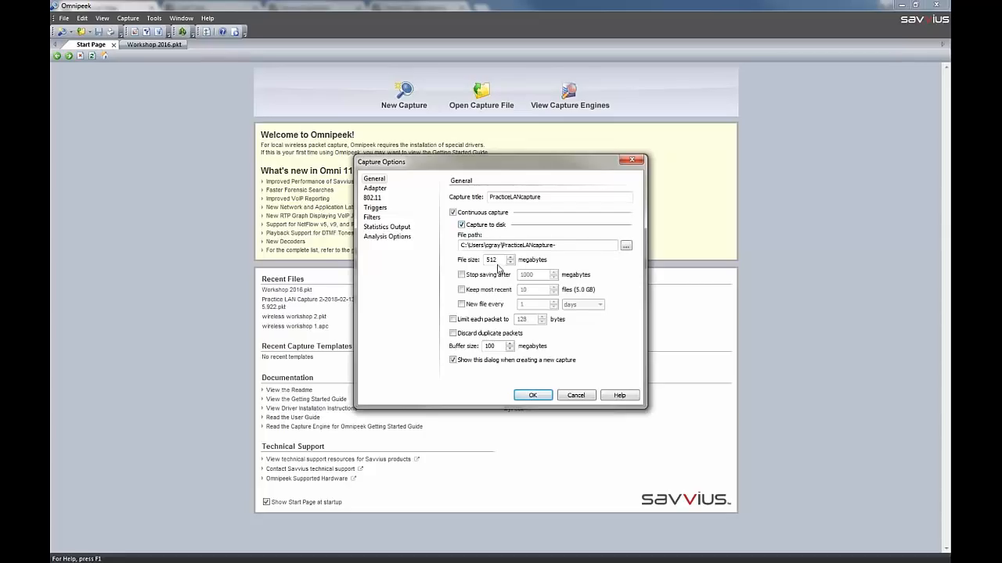
pyautogui.moveTo(501, 260); pyautogui.dragTo(454, 259)
pyautogui.write('128')
# Set the capture file path to the Practice Lan Captures folder inside _Workshop 2016 Trace Files of the _CAPTURES library
pyautogui.click(626, 245)
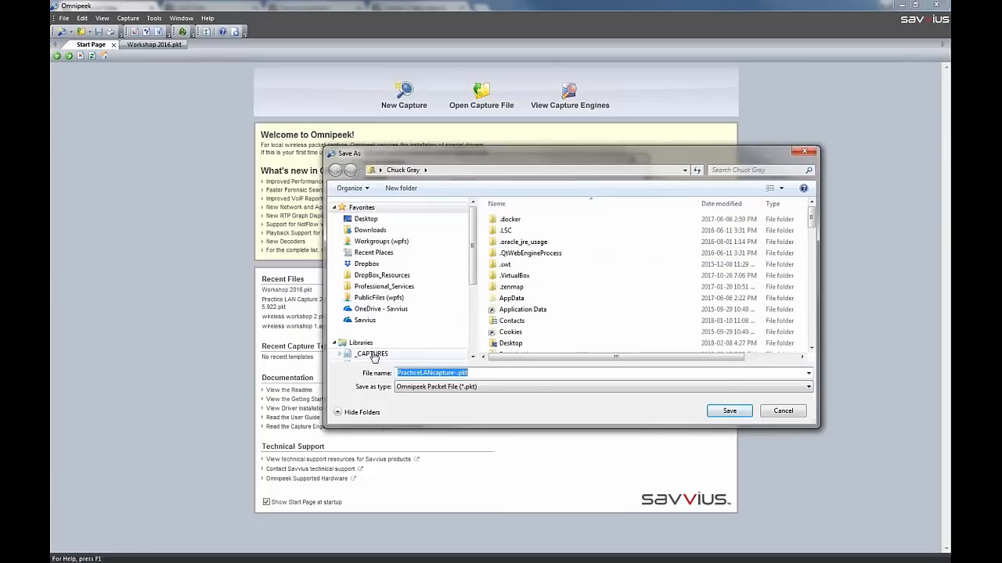
pyautogui.click(373, 353)
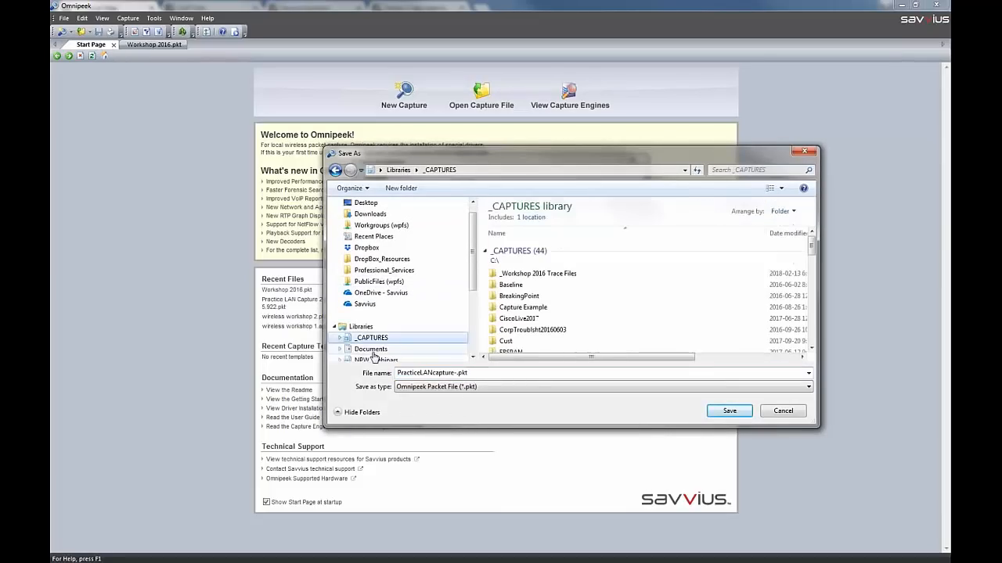
pyautogui.doubleClick(540, 273)
pyautogui.doubleClick(550, 262)
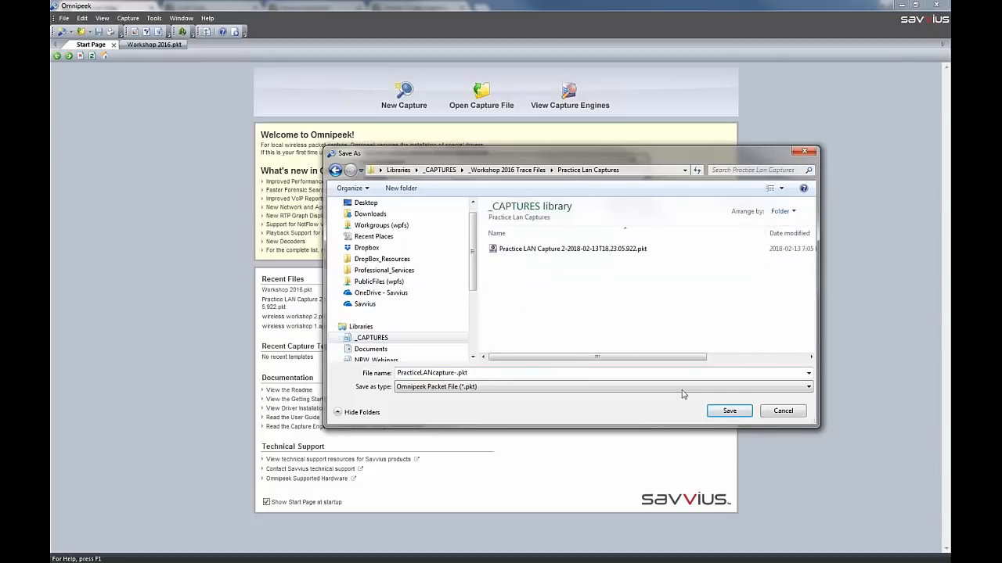
pyautogui.click(727, 411)
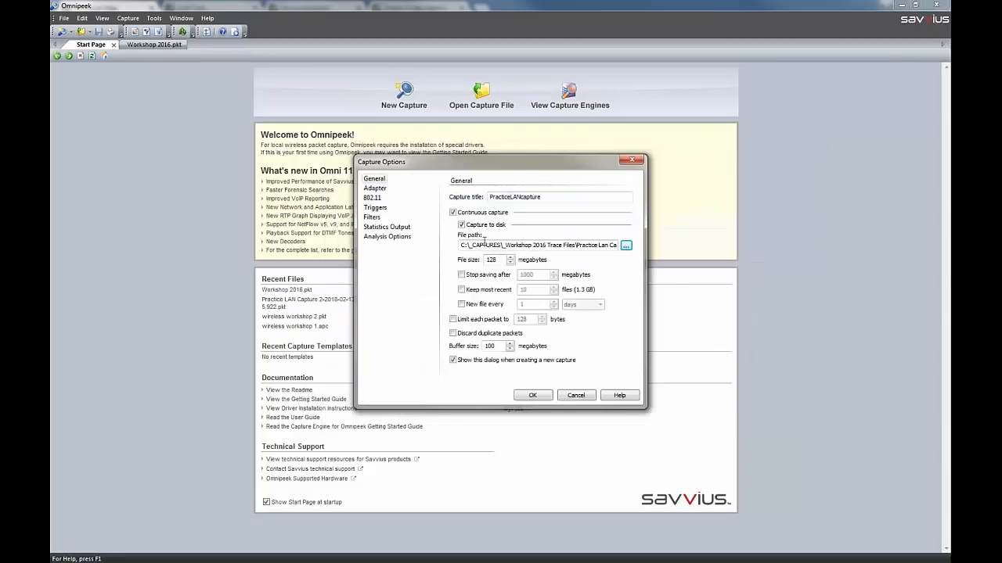
# Keep only the 5 most recent capture files and enable a new file every 1 day
pyautogui.click(462, 291)
pyautogui.doubleClick(522, 290)
pyautogui.write('5')
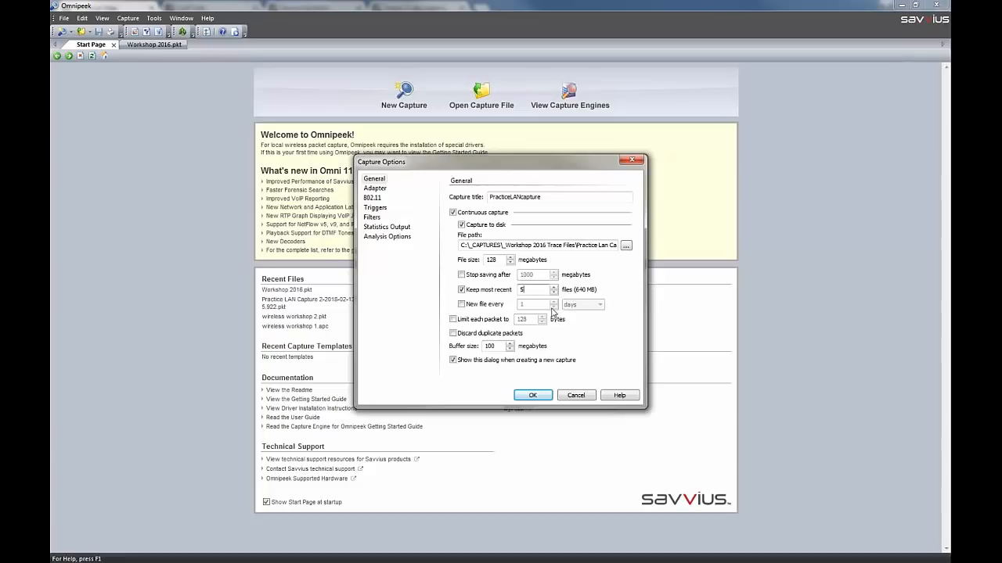
pyautogui.click(462, 305)
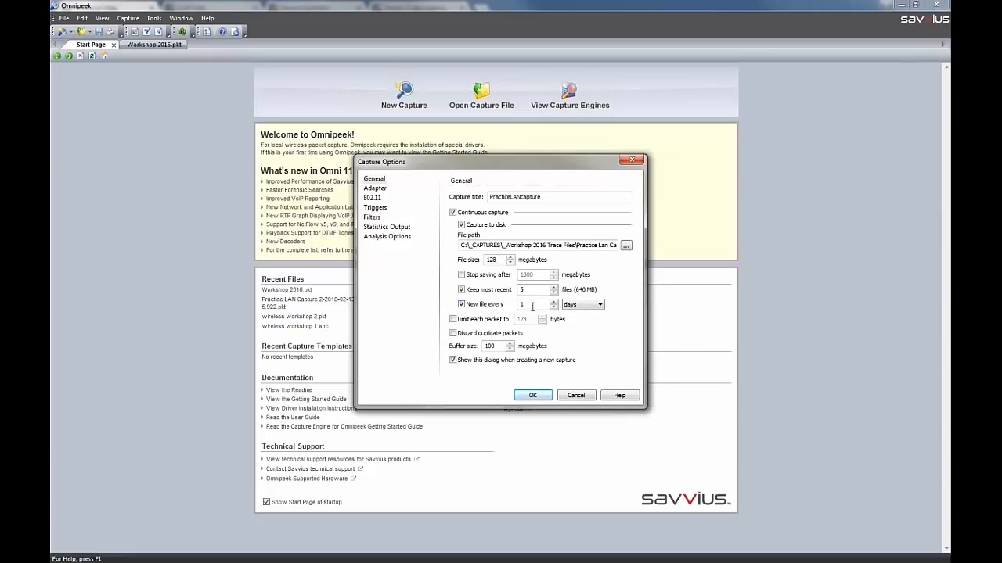
pyautogui.click(581, 305)
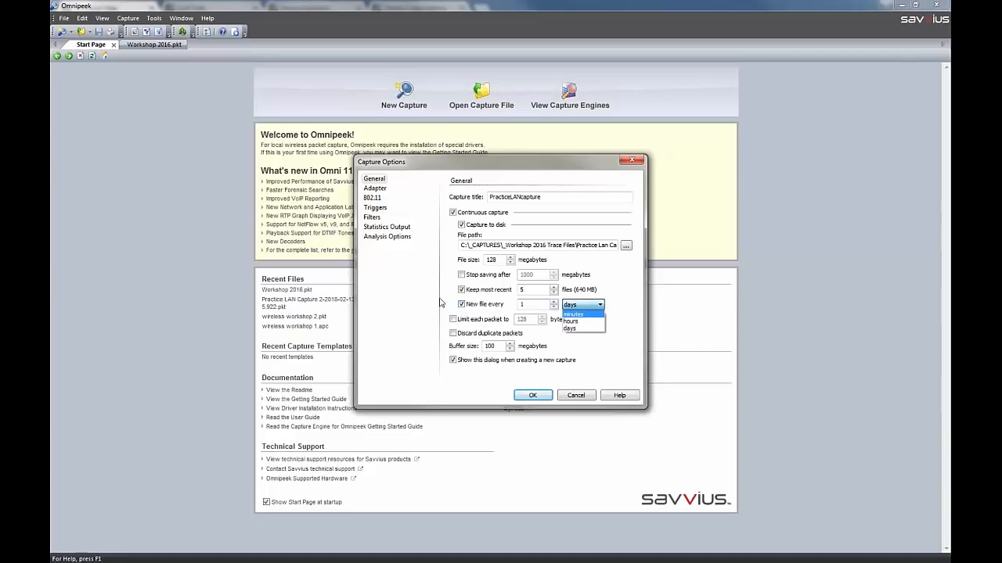
pyautogui.click(466, 310)
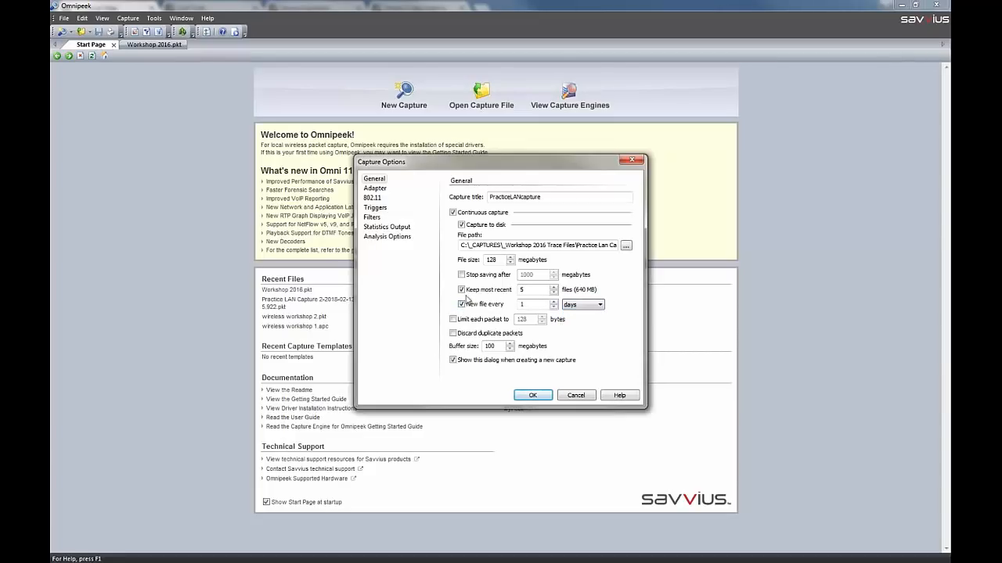
pyautogui.click(453, 320)
pyautogui.click(531, 320)
pyautogui.moveTo(528, 320); pyautogui.dragTo(516, 322)
pyautogui.click(453, 320)
# Set the capture buffer size to 1024 megabytes
pyautogui.moveTo(498, 346); pyautogui.dragTo(476, 349)
pyautogui.write('1024')
# Examine the adapter properties of the local machine's Local Area Connection, Wireless Network Connection and Wireless Network Connection 6
pyautogui.click(375, 190)
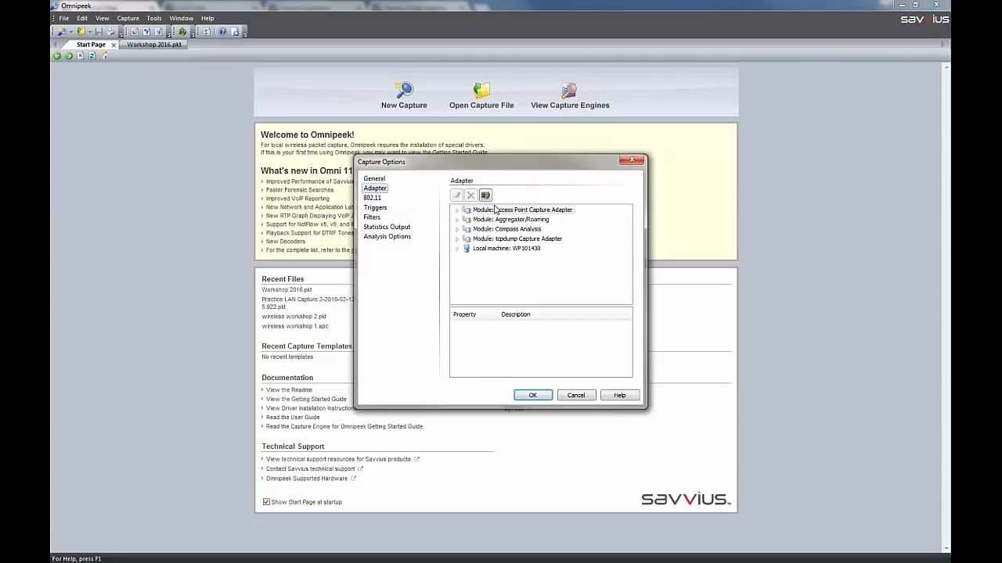
pyautogui.click(459, 250)
pyautogui.click(511, 221)
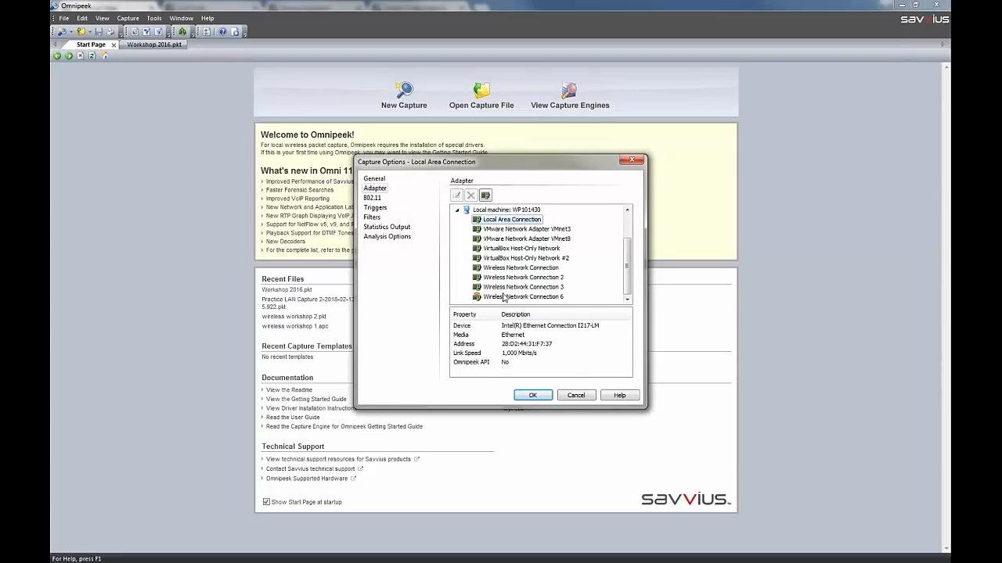
pyautogui.click(495, 270)
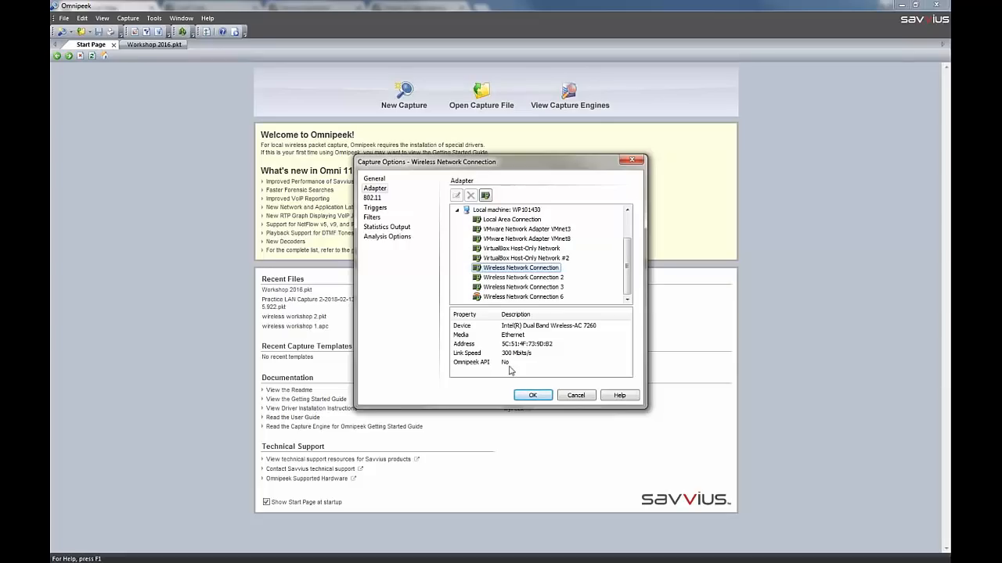
pyautogui.click(475, 297)
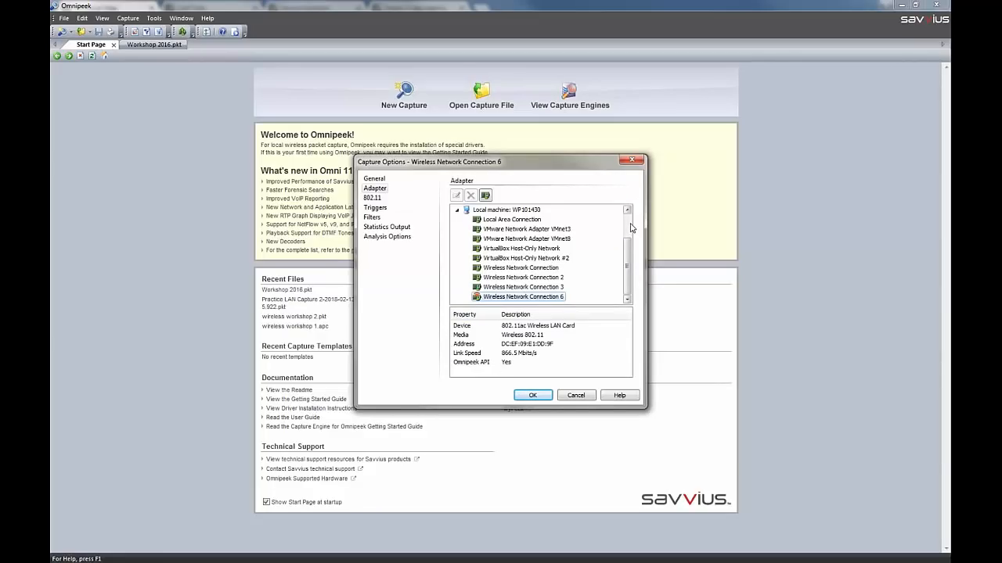
# Add a new Access Point Capture Adapter named MyCiscoAP, leaving its IP address blank
pyautogui.scroll(2, 630, 227)
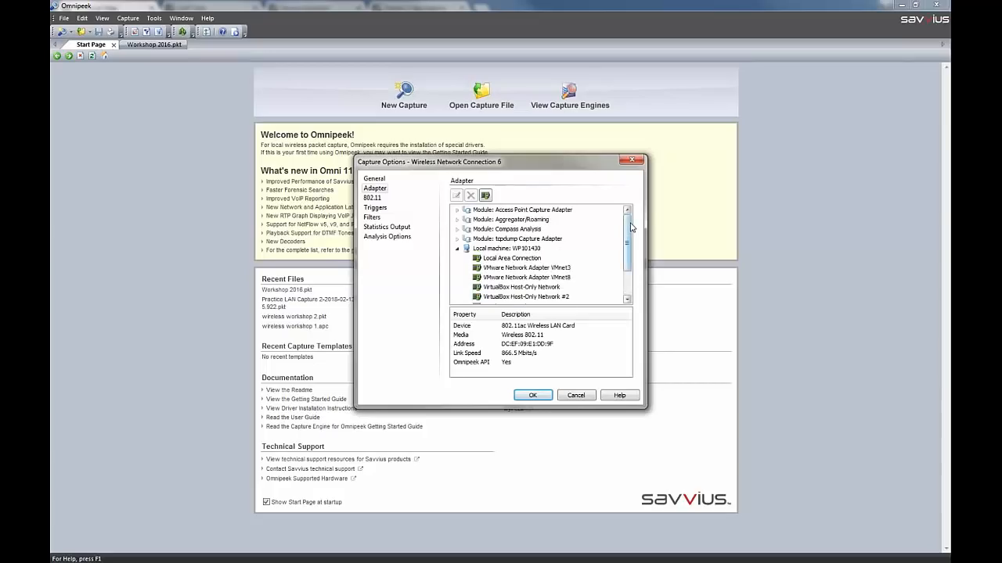
pyautogui.click(457, 211)
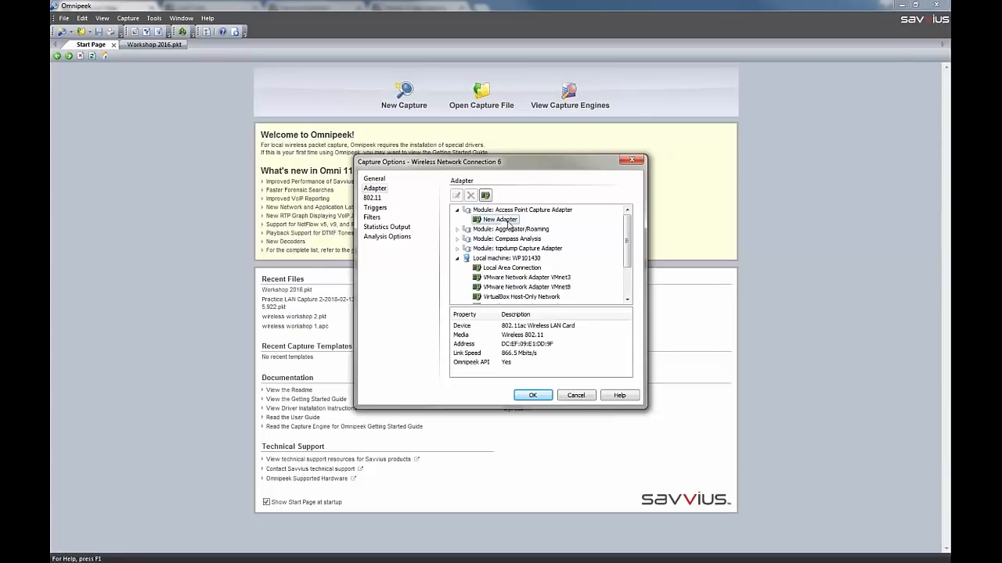
pyautogui.doubleClick(509, 221)
pyautogui.moveTo(505, 271); pyautogui.dragTo(414, 272)
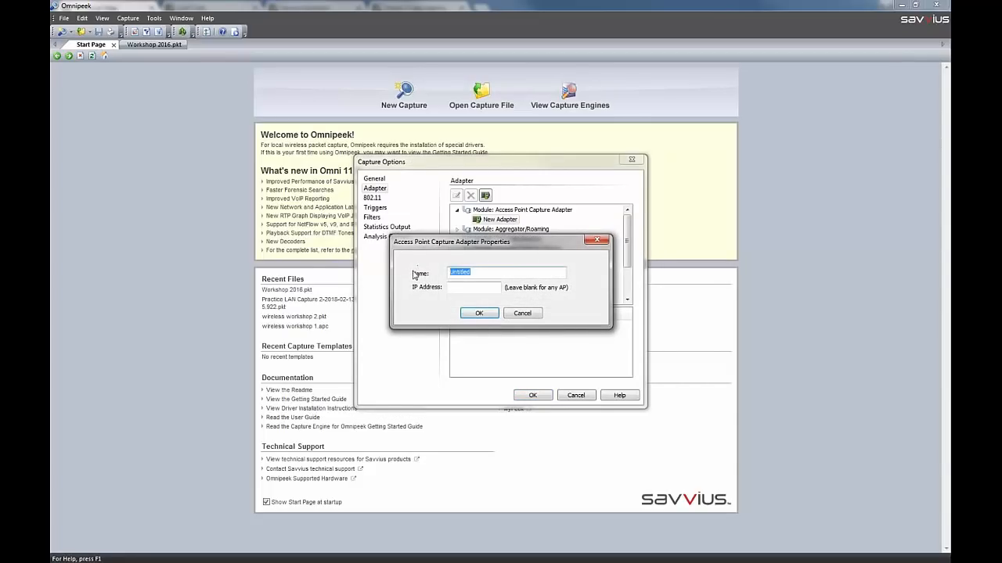
pyautogui.write('MyCiscoAP')
pyautogui.click(493, 314)
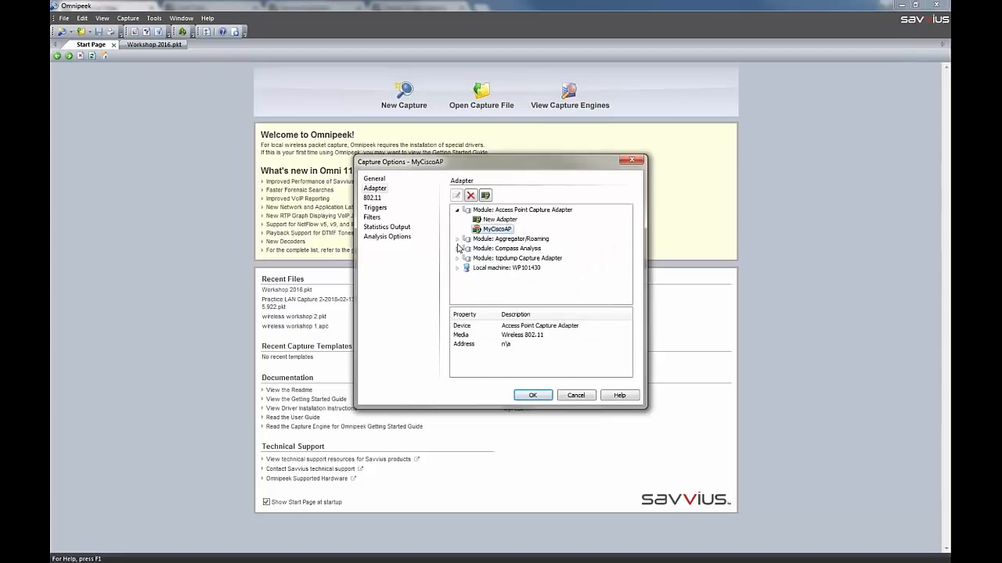
pyautogui.click(457, 211)
# Try a new wireless aggregator adapter using Wireless Network Connection 6 on channel 1 - 2422 MHz (n40h), and discard it
pyautogui.click(457, 220)
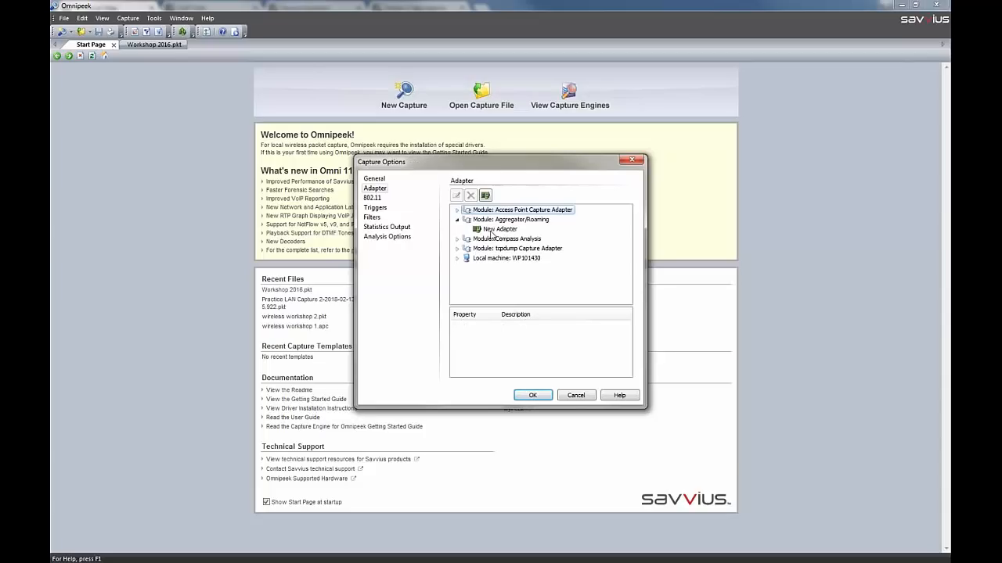
pyautogui.doubleClick(493, 229)
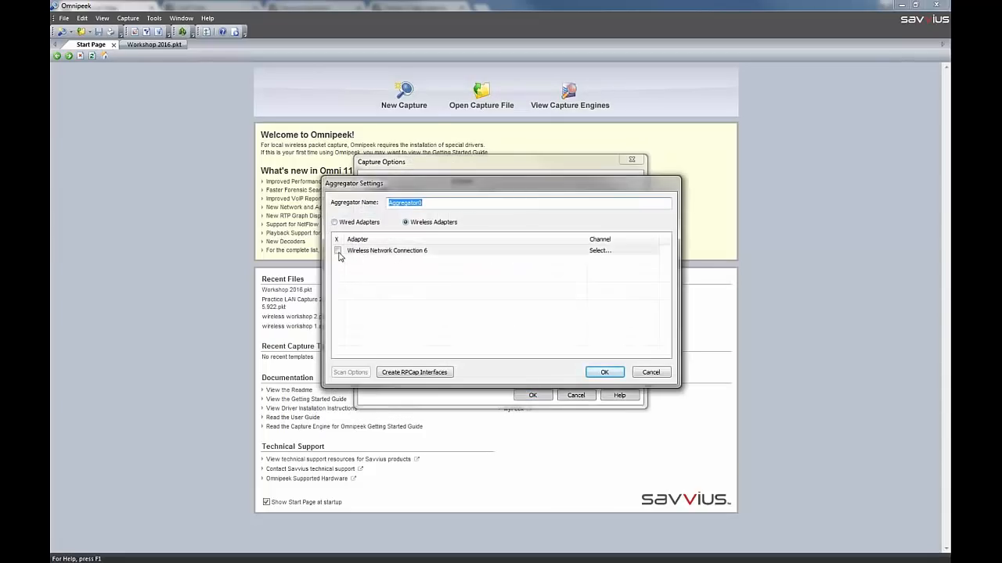
pyautogui.click(338, 251)
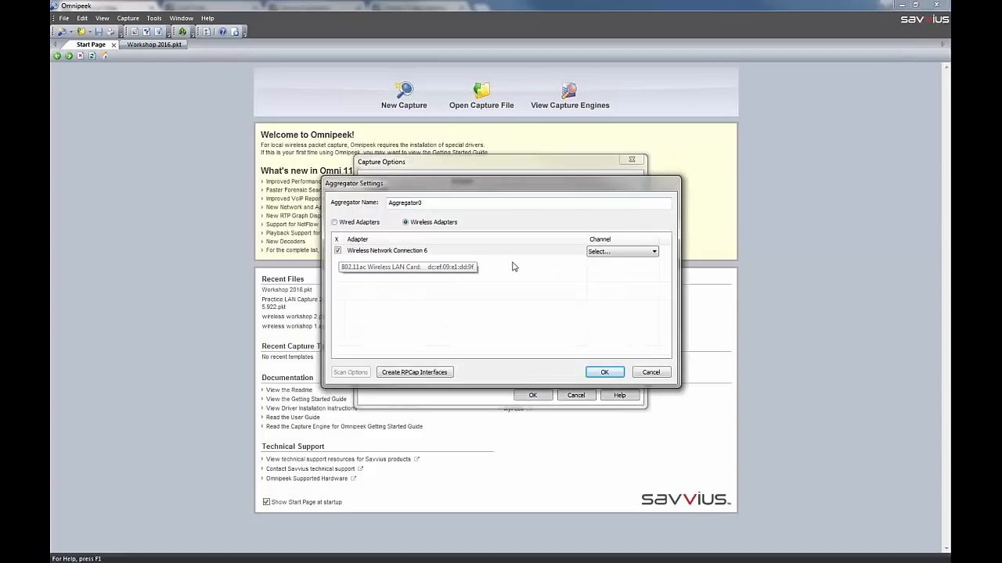
pyautogui.click(639, 254)
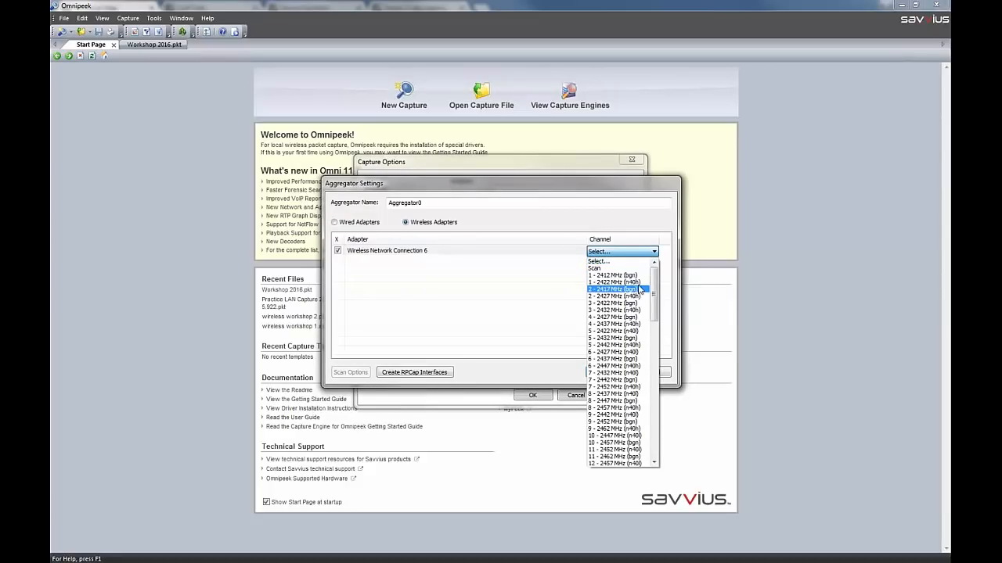
pyautogui.click(626, 283)
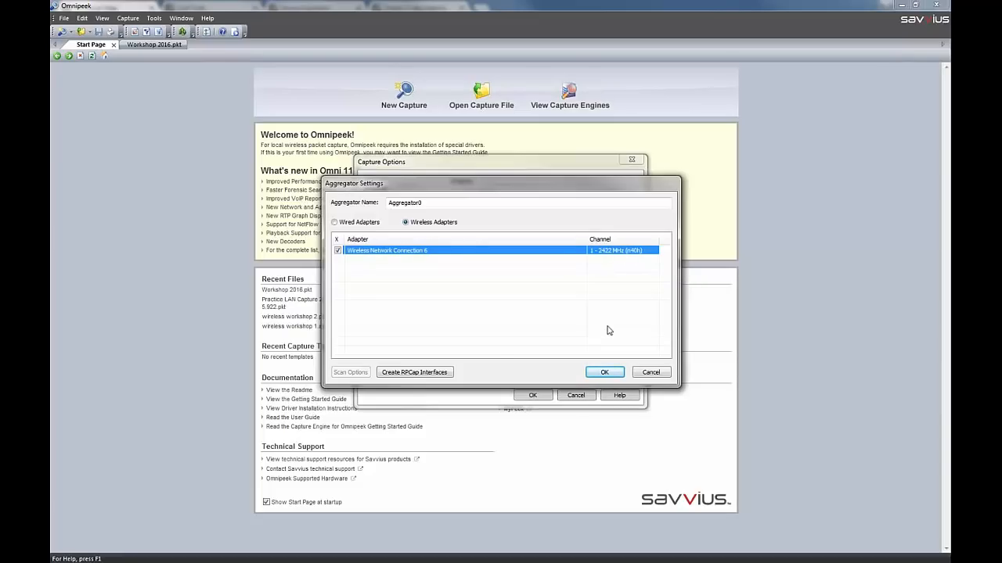
pyautogui.click(651, 373)
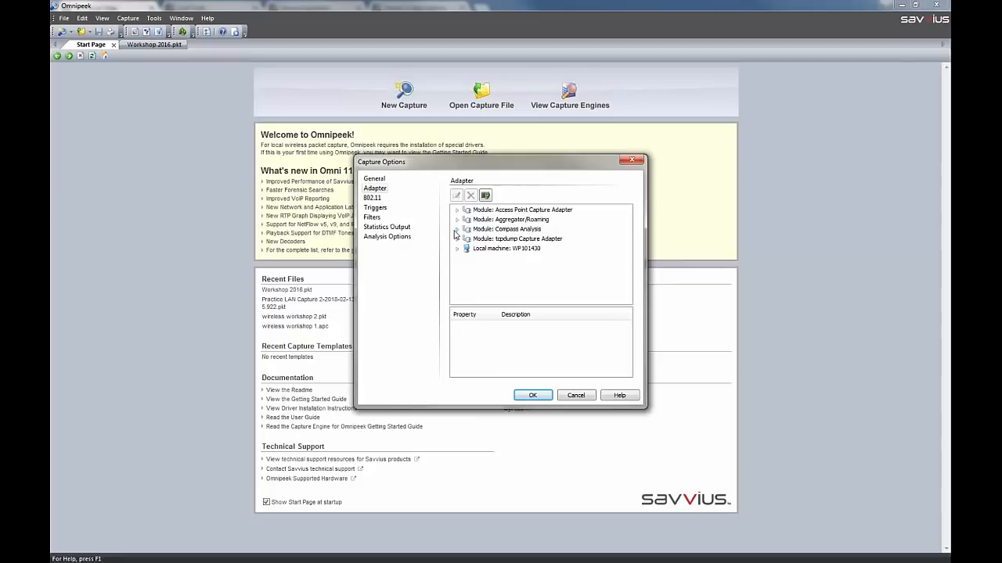
# Examine the host settings for a new tcpdump Capture Adapter without adding one
pyautogui.click(457, 238)
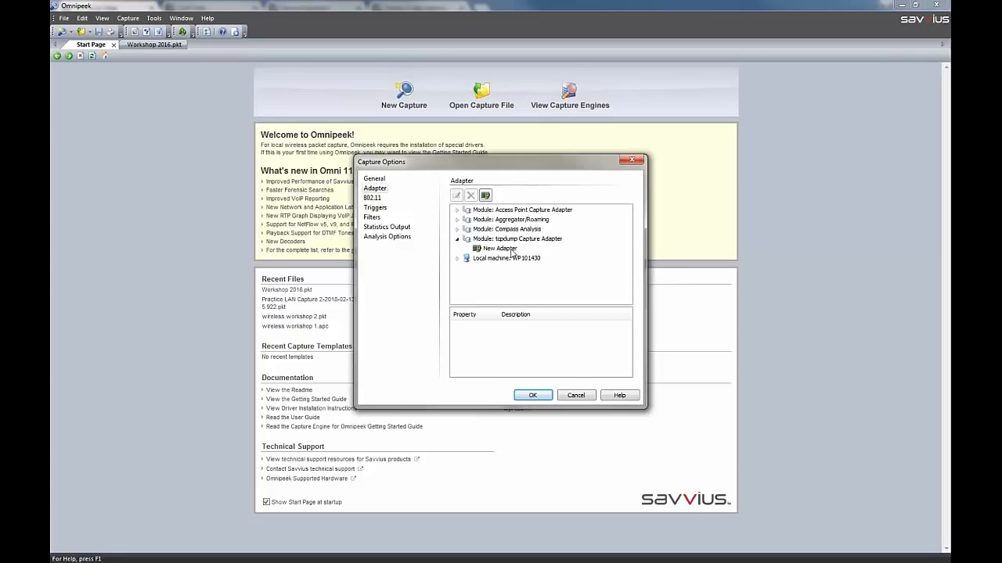
pyautogui.doubleClick(510, 250)
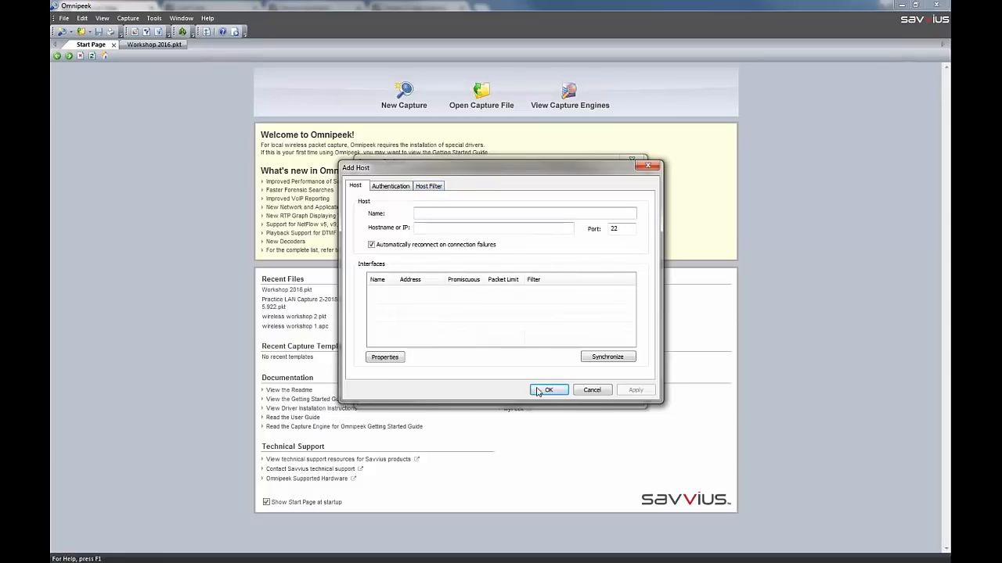
pyautogui.click(593, 392)
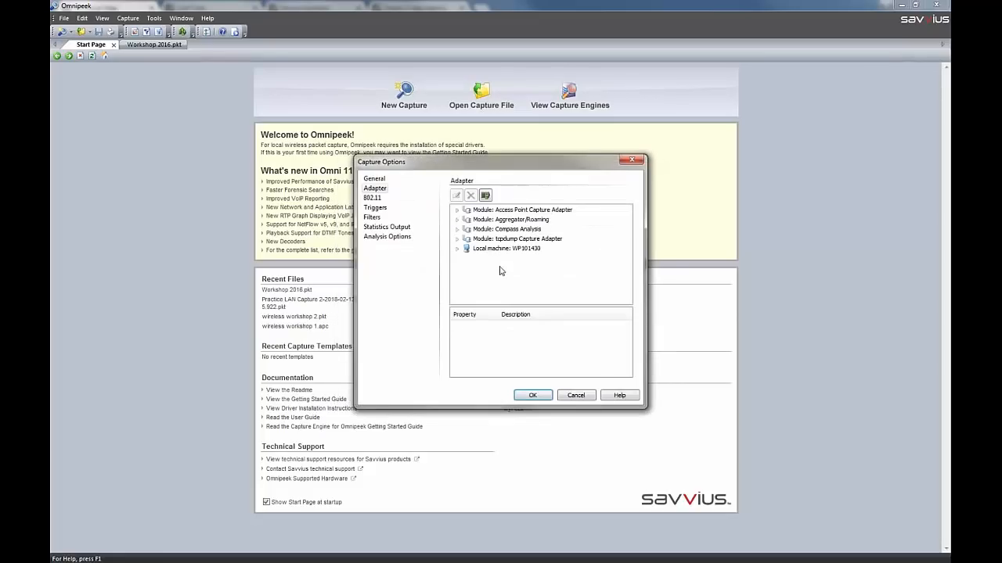
# Choose the local machine's Local Area Connection as the capture adapter
pyautogui.click(457, 248)
pyautogui.click(498, 223)
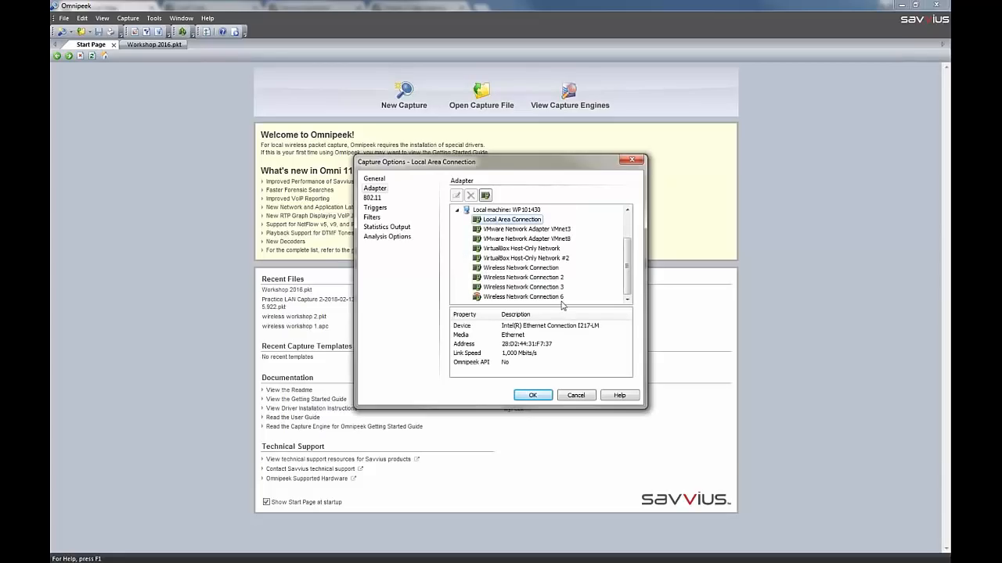
# Examine the 802.11 encryption options and the key types available for a new key set, without creating one
pyautogui.click(372, 198)
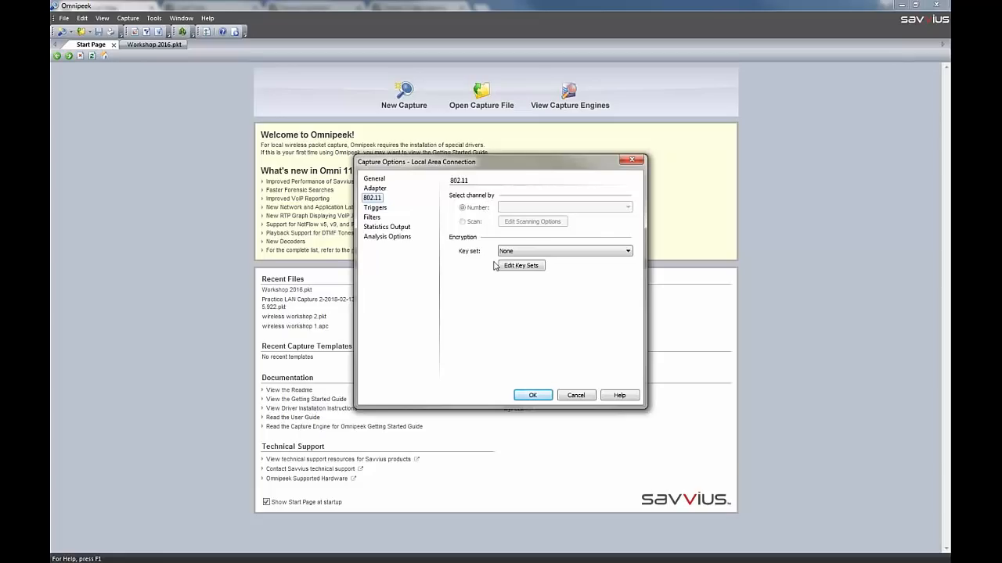
pyautogui.click(528, 268)
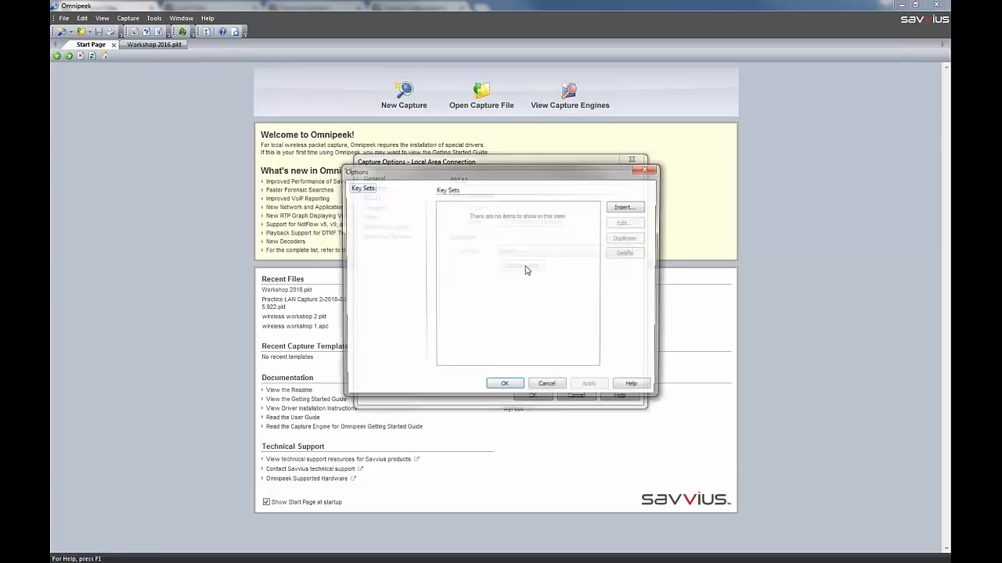
pyautogui.click(627, 207)
pyautogui.click(540, 246)
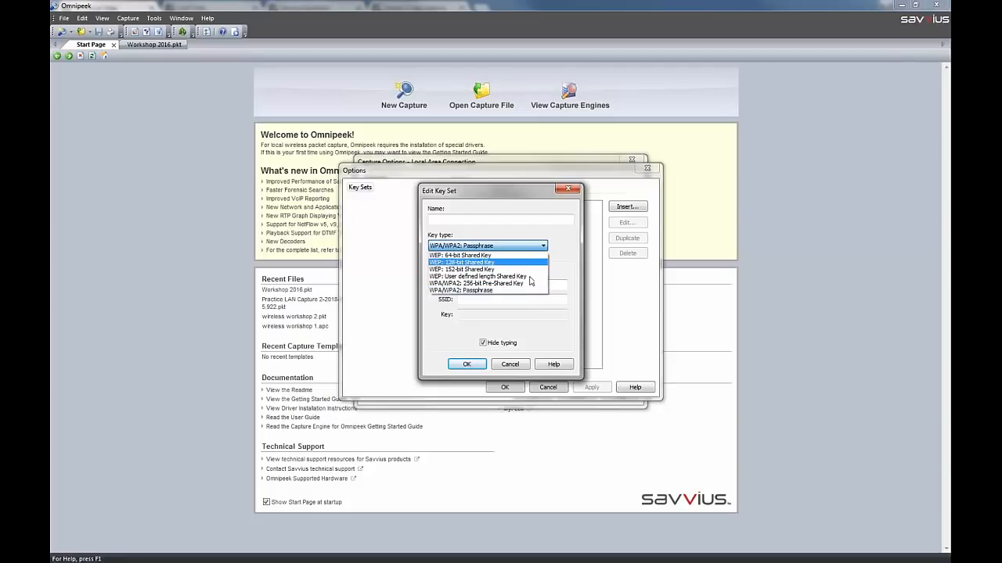
pyautogui.click(561, 322)
pyautogui.click(523, 366)
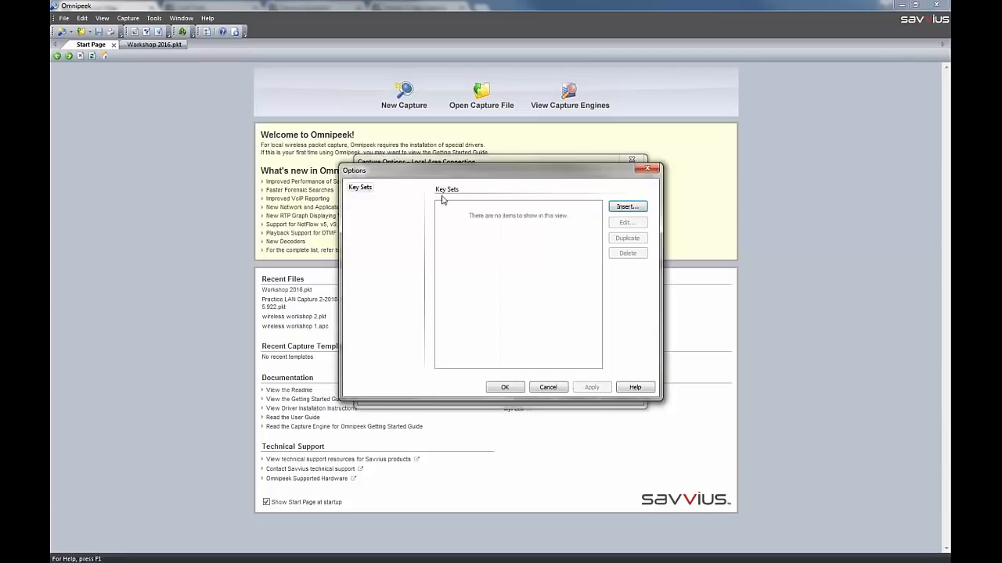
pyautogui.click(554, 389)
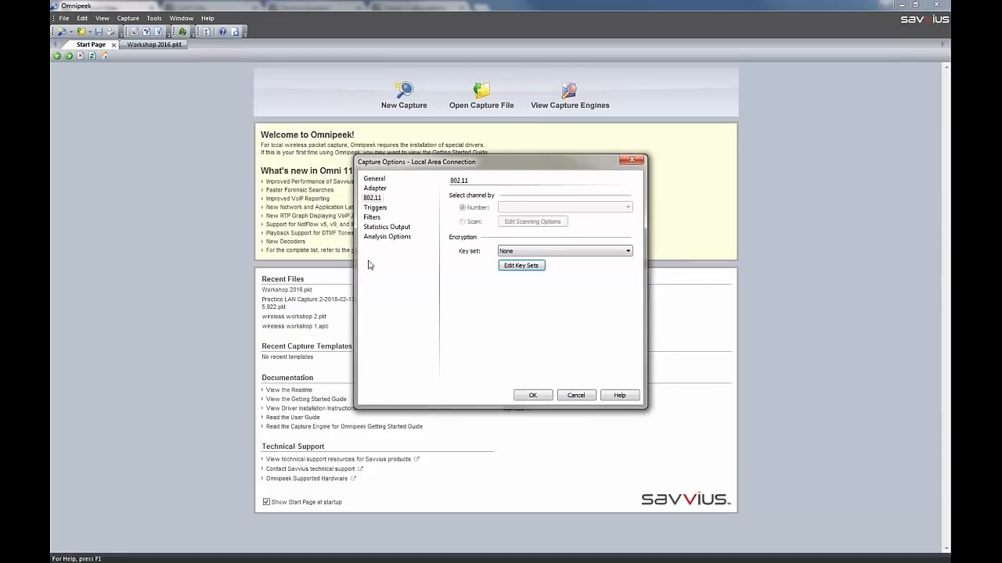
# Try the start trigger's time and filter events, discard the event changes and turn the start trigger off
pyautogui.click(376, 208)
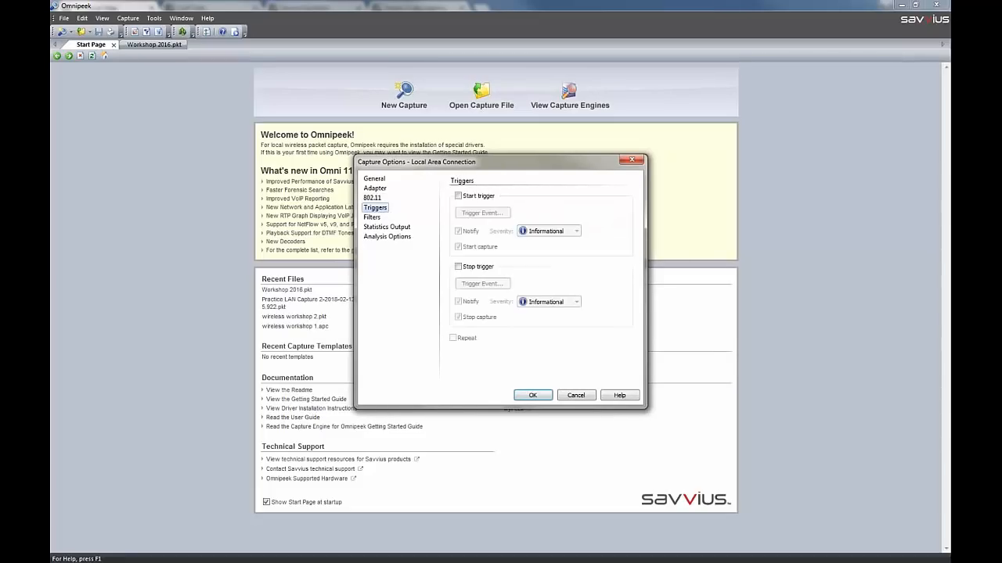
pyautogui.click(459, 197)
pyautogui.click(482, 213)
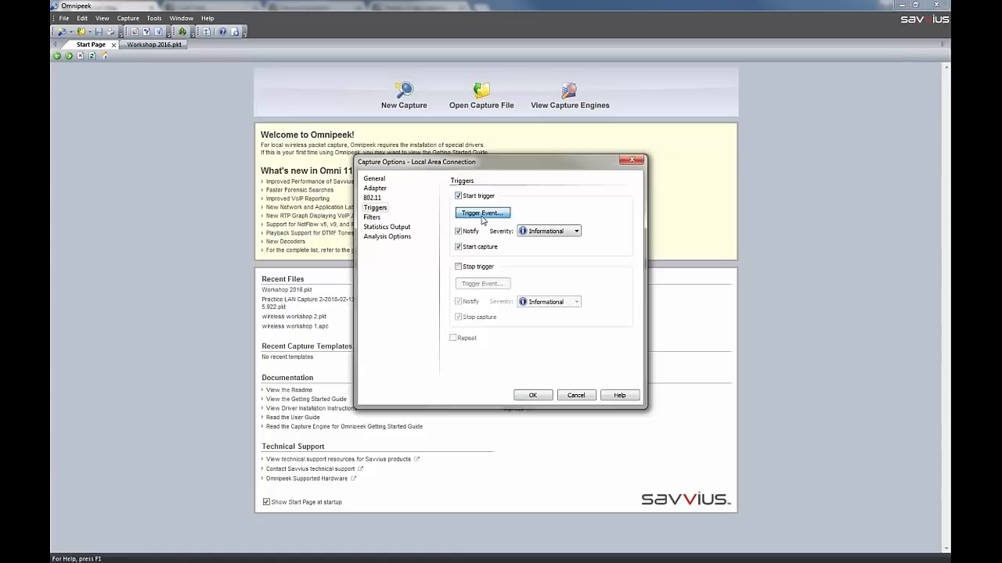
pyautogui.click(395, 208)
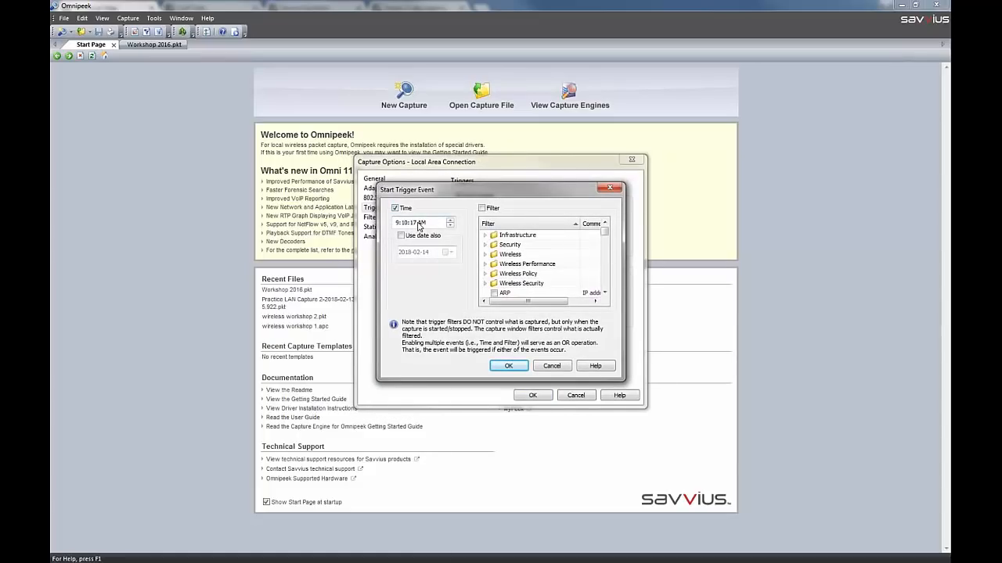
pyautogui.click(481, 208)
pyautogui.moveTo(605, 233); pyautogui.dragTo(606, 273)
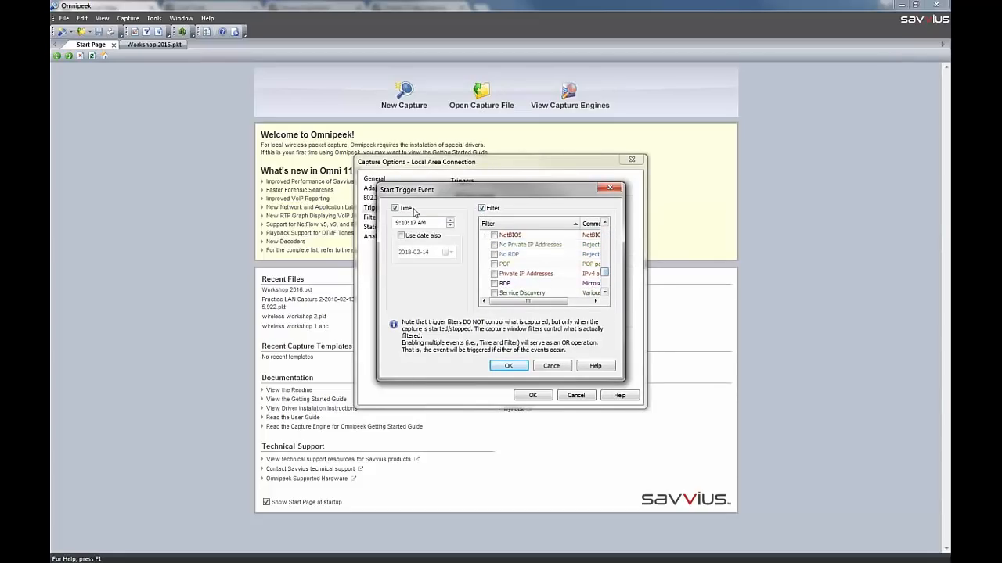
pyautogui.click(491, 208)
pyautogui.click(395, 208)
pyautogui.click(552, 366)
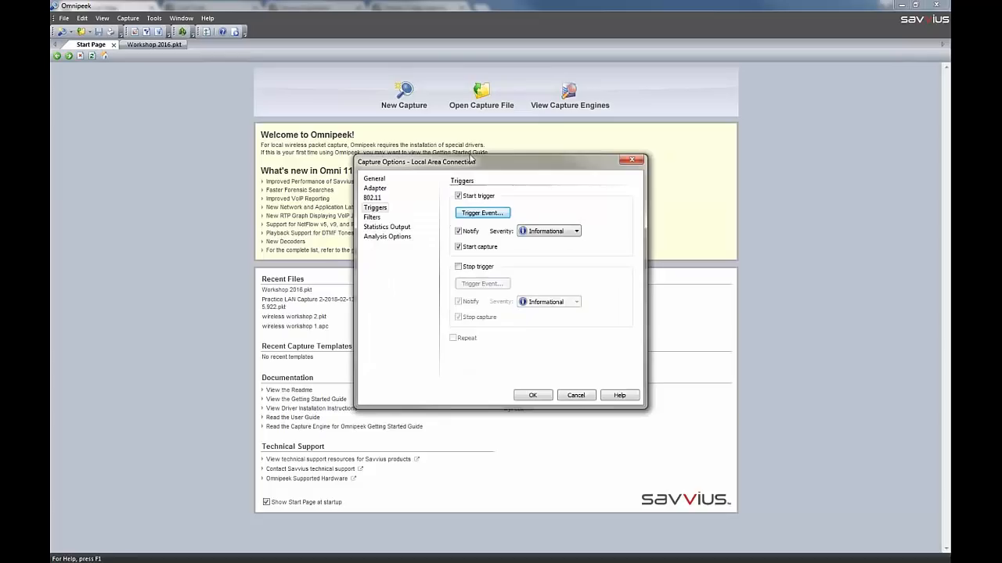
pyautogui.click(466, 199)
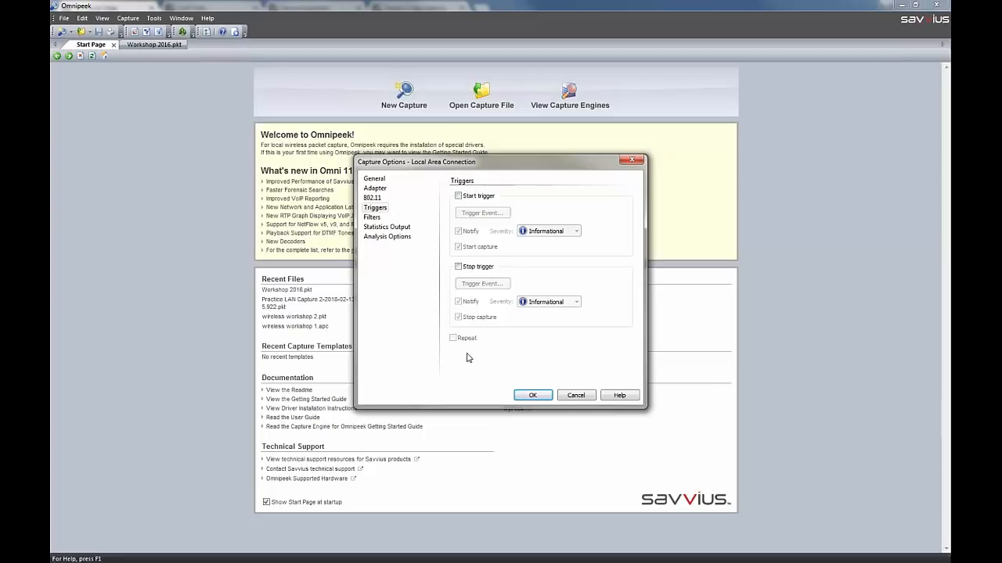
# Try a time-based start trigger with its hour set to 4, and turn the start trigger off again
pyautogui.click(459, 196)
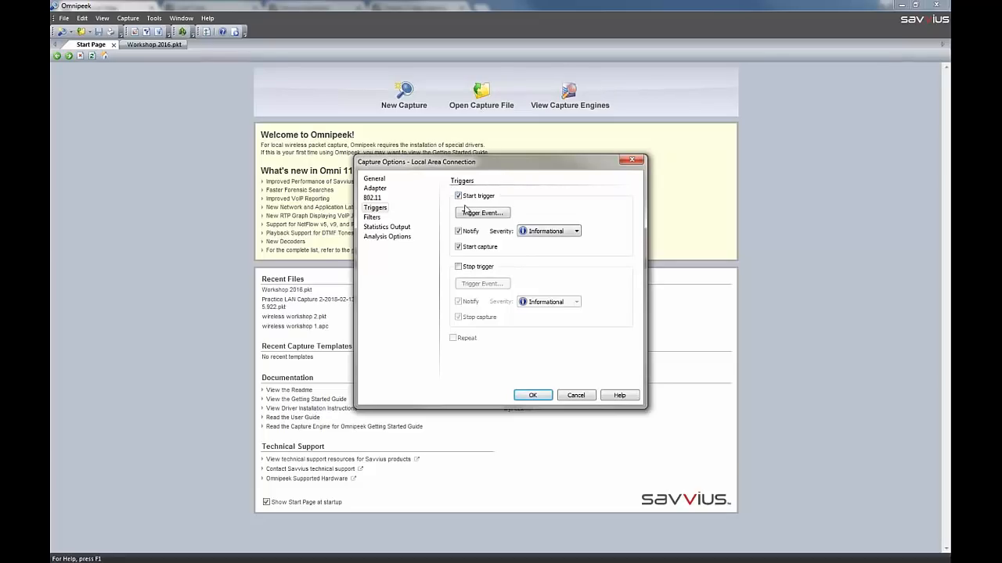
pyautogui.click(471, 214)
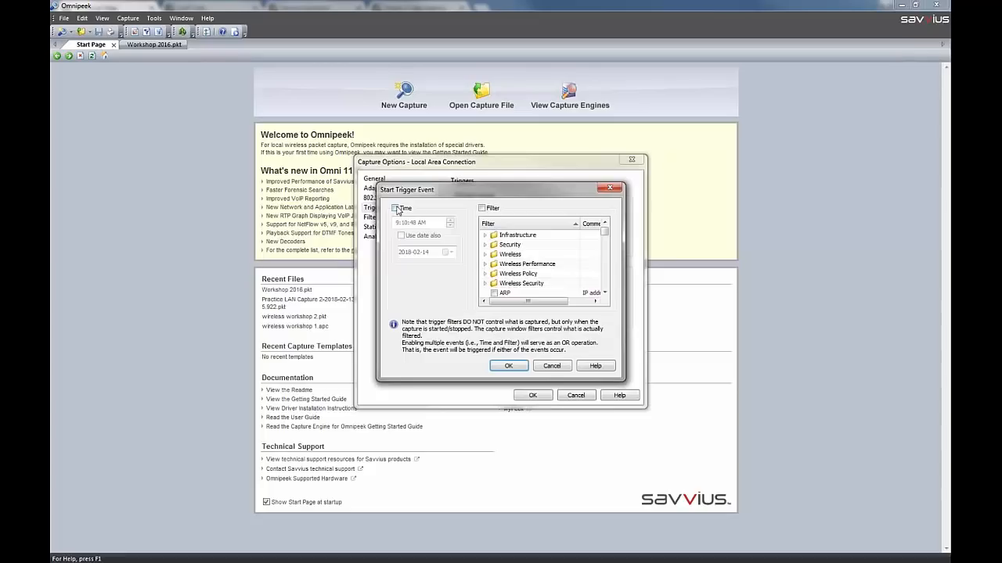
pyautogui.click(396, 208)
pyautogui.click(396, 223)
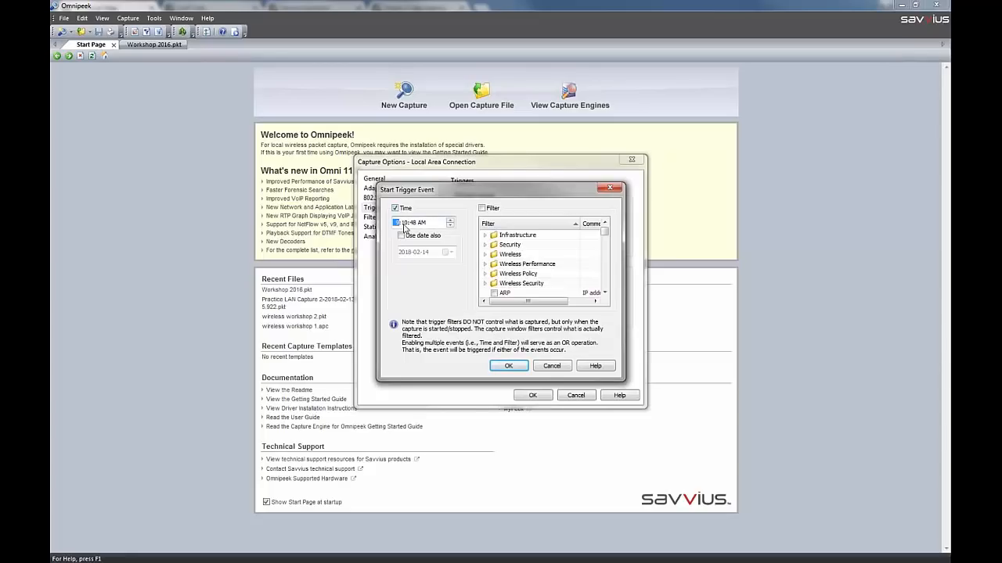
pyautogui.write('4')
pyautogui.press('Right')
pyautogui.click(508, 366)
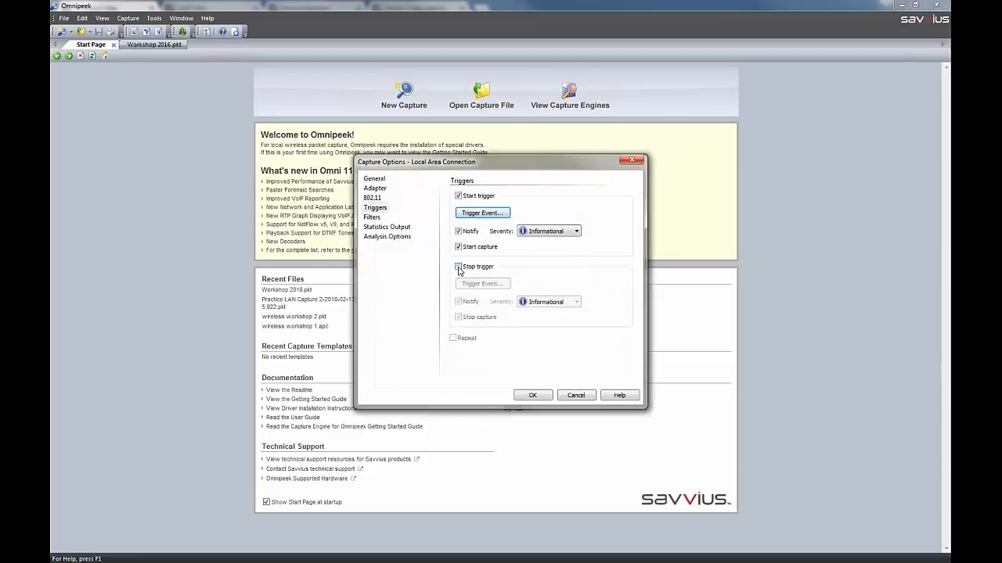
pyautogui.click(458, 197)
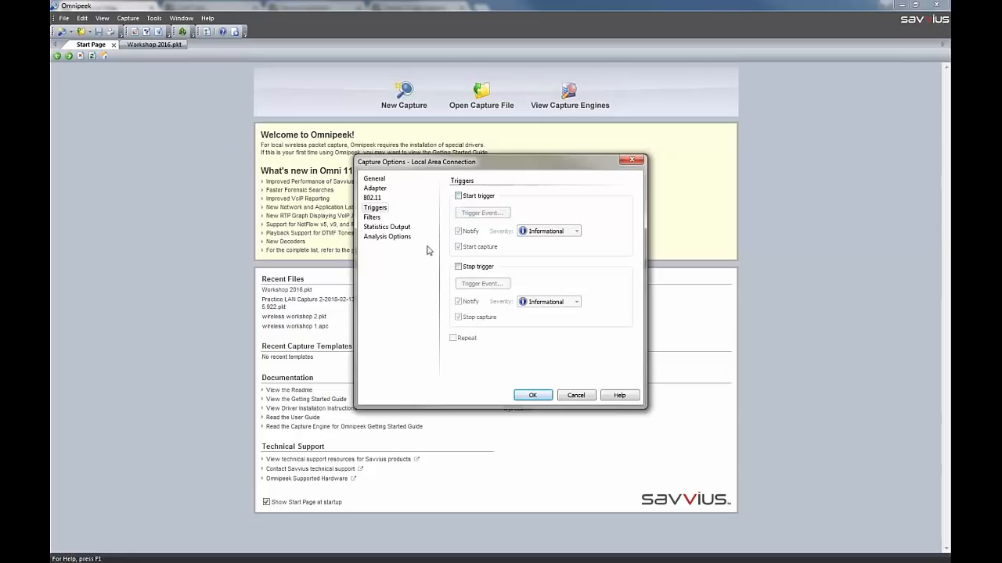
# Open the BitTorrent capture filter for editing and examine its selectable protocols, leaving the protocol choice as it is
pyautogui.click(379, 222)
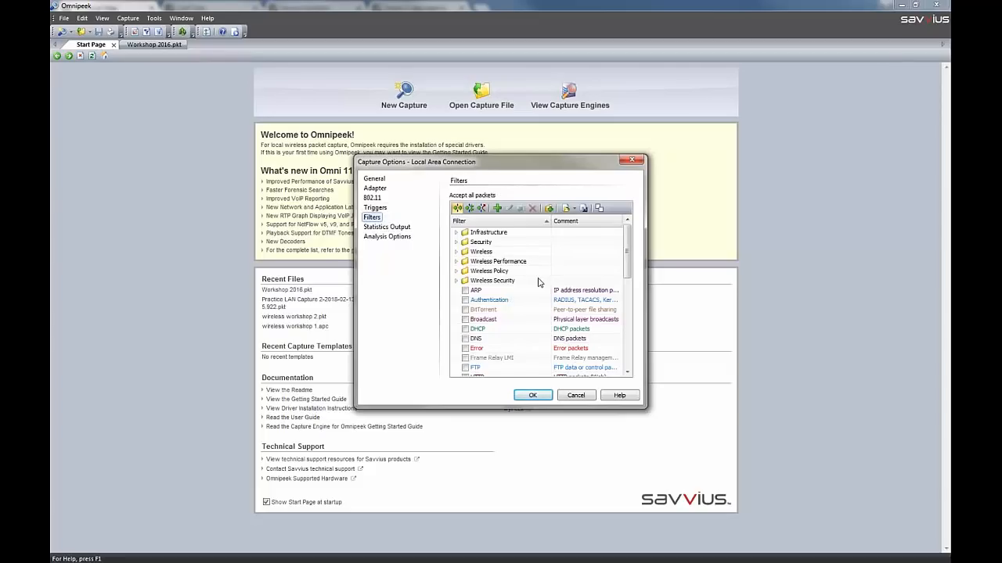
pyautogui.click(488, 319)
pyautogui.click(489, 309)
pyautogui.rightClick(489, 310)
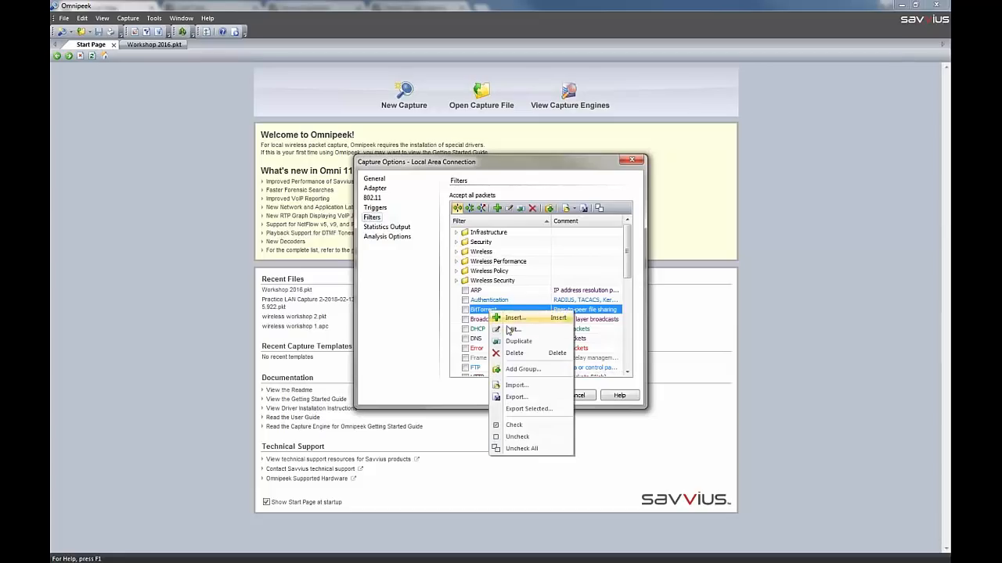
pyautogui.click(511, 329)
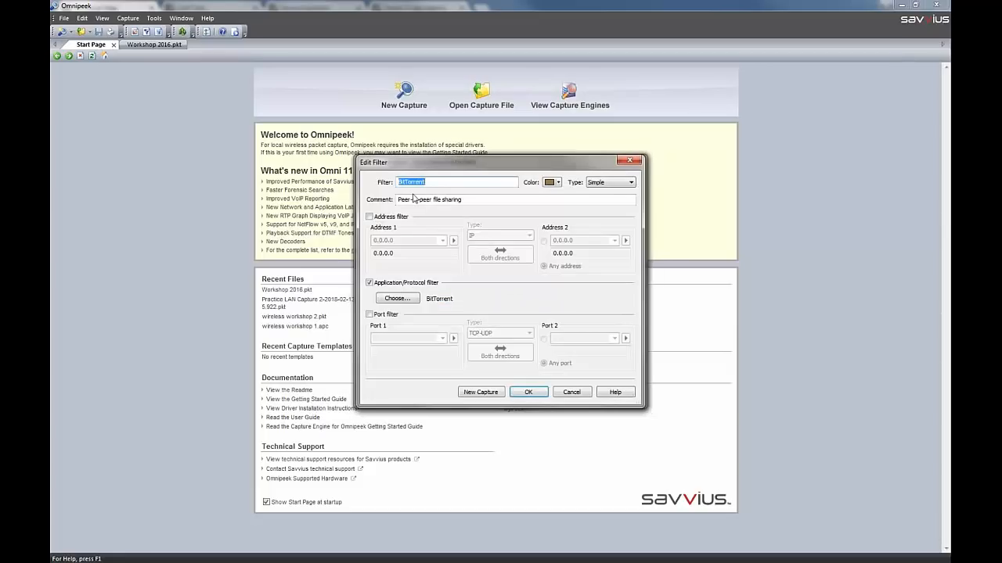
pyautogui.click(401, 301)
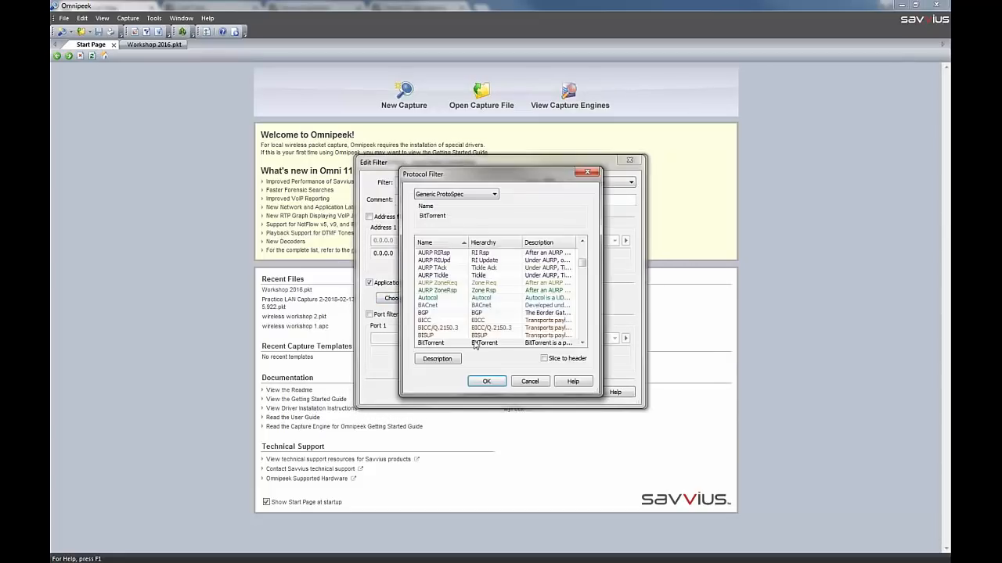
pyautogui.click(530, 382)
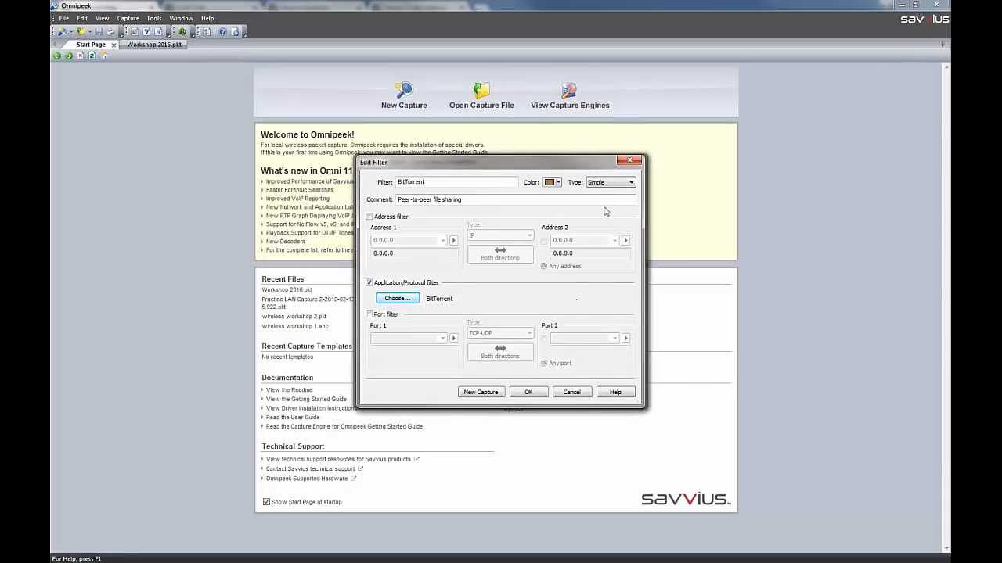
# Try the BitTorrent filter as type Advanced, add an And application node for 123movies, and swap its relation to Or
pyautogui.click(611, 183)
pyautogui.click(613, 198)
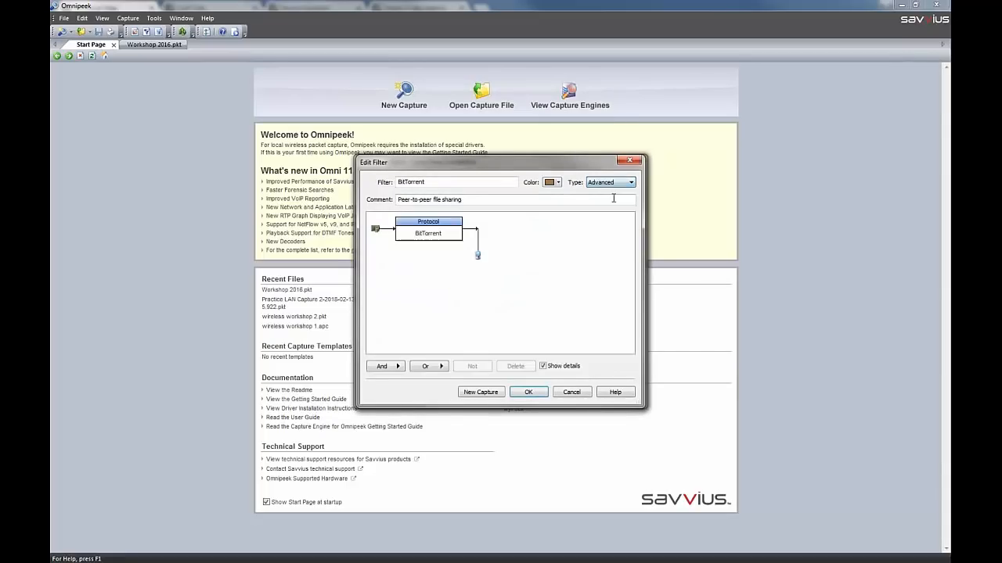
pyautogui.click(439, 235)
pyautogui.click(399, 367)
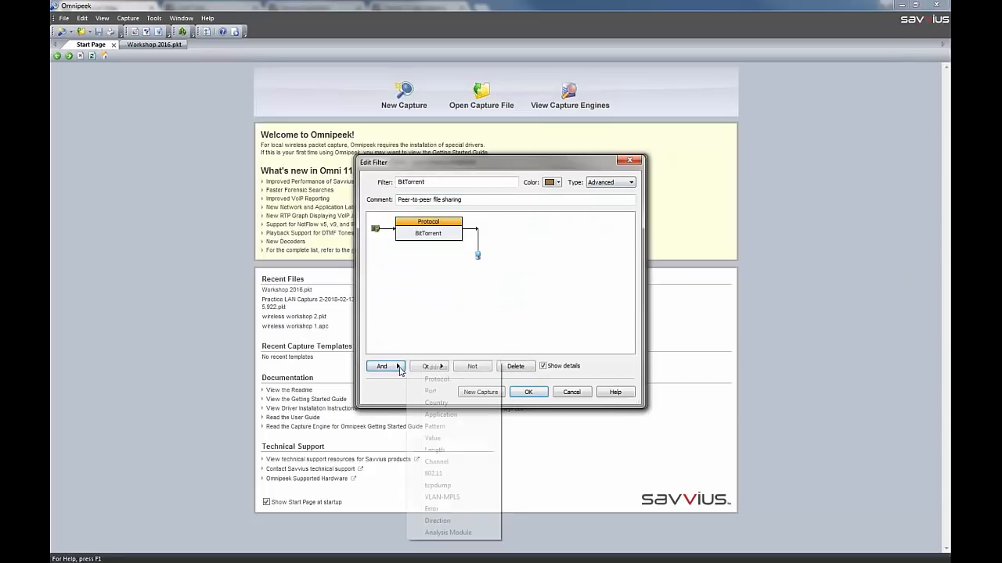
pyautogui.click(460, 415)
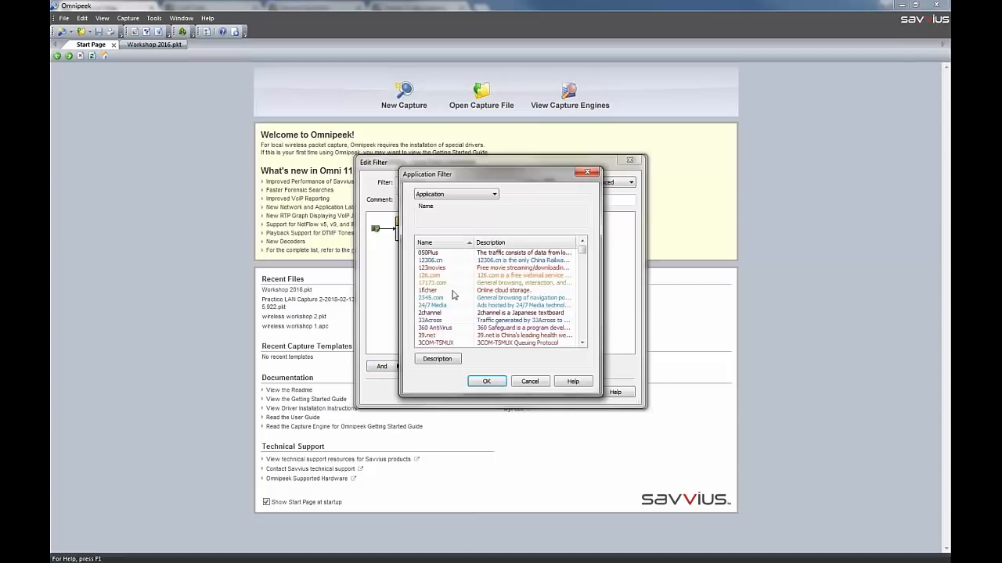
pyautogui.click(446, 313)
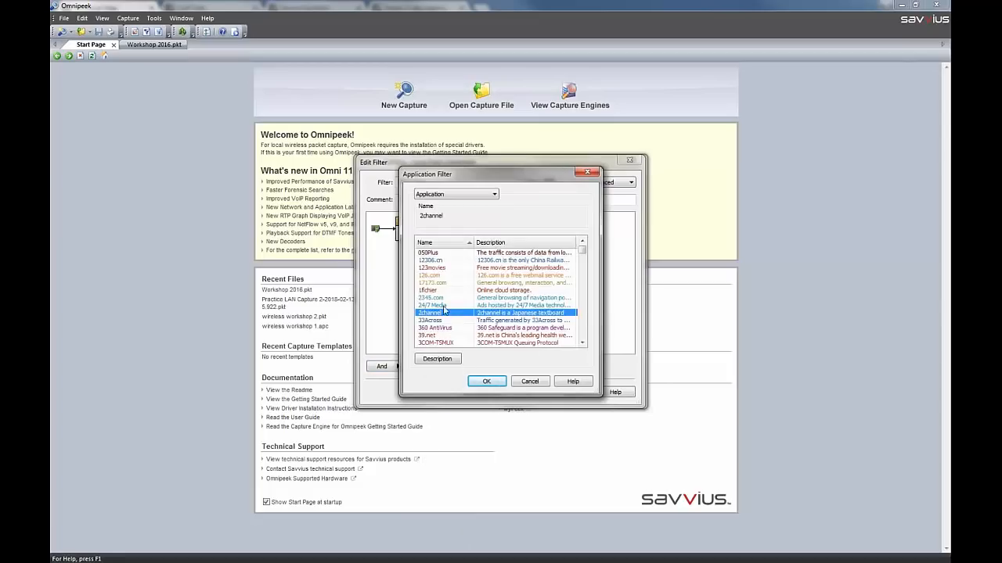
pyautogui.click(429, 268)
pyautogui.click(481, 384)
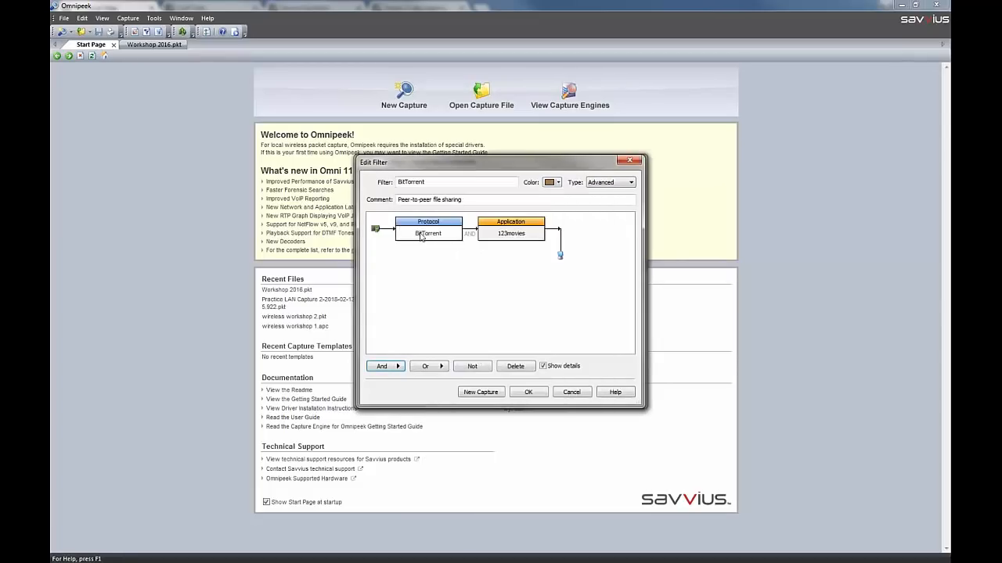
pyautogui.rightClick(494, 237)
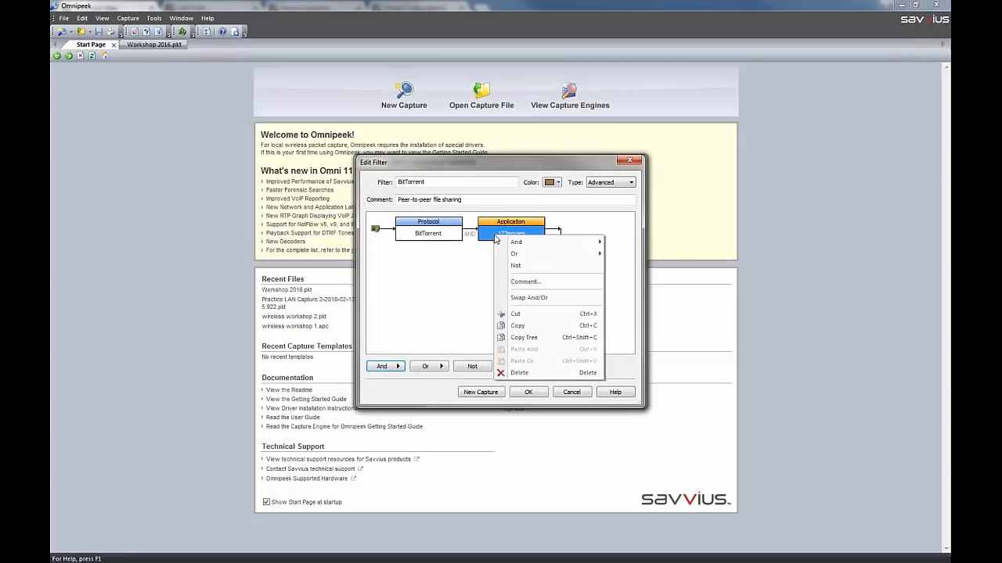
pyautogui.click(530, 297)
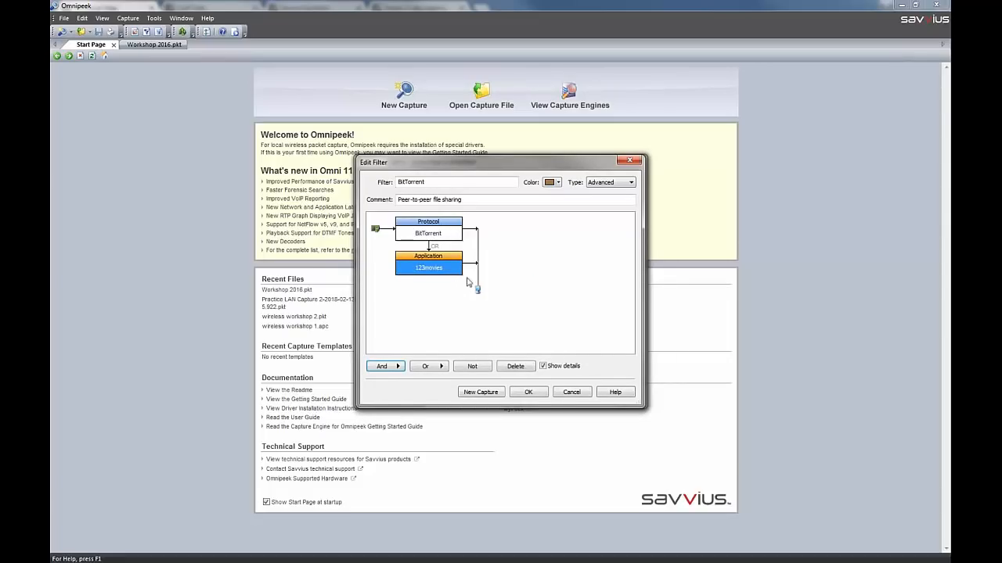
# Read the help topic on inserting and editing filters, and discard the changes to the BitTorrent filter
pyautogui.click(616, 396)
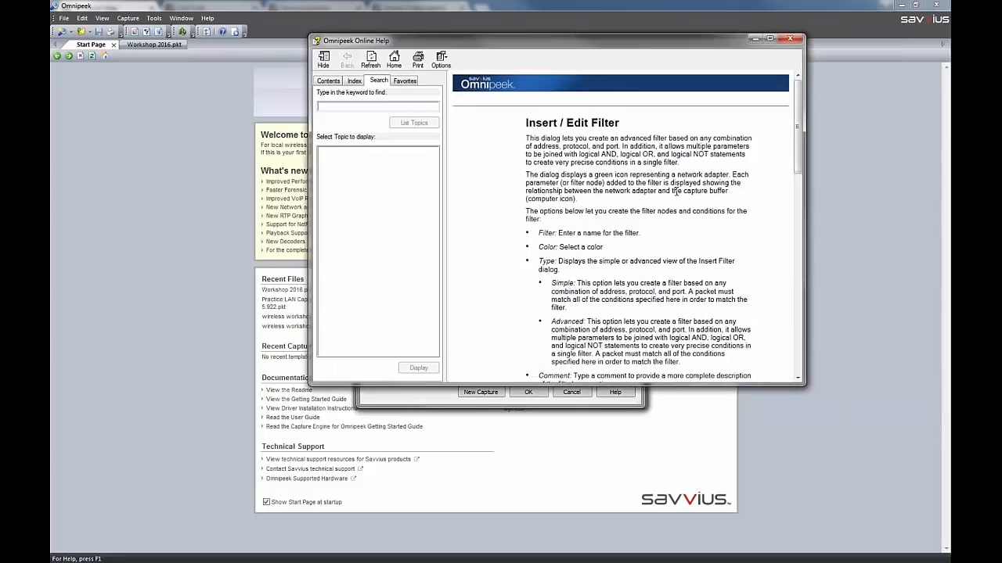
pyautogui.scroll(-15, 680, 185)
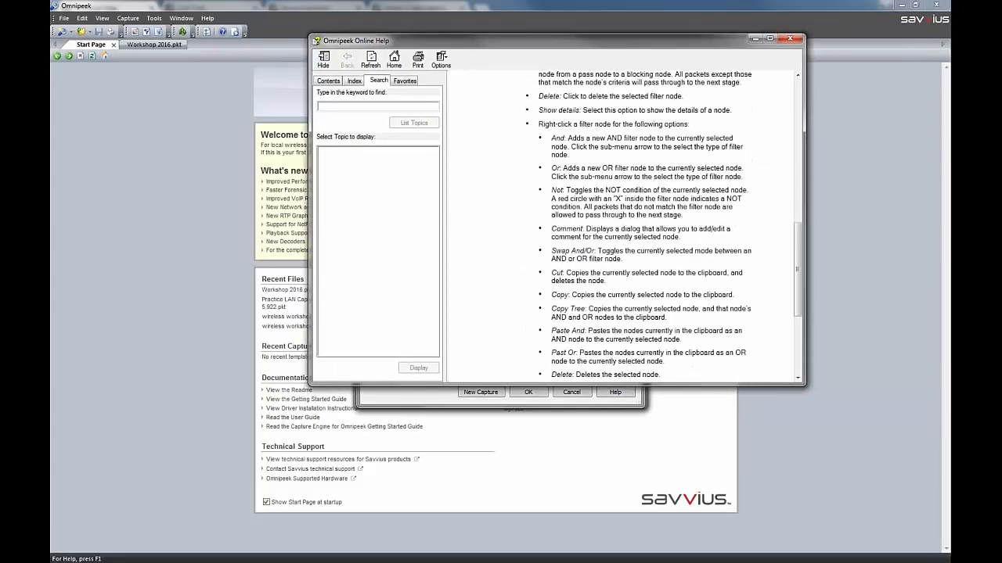
pyautogui.click(797, 38)
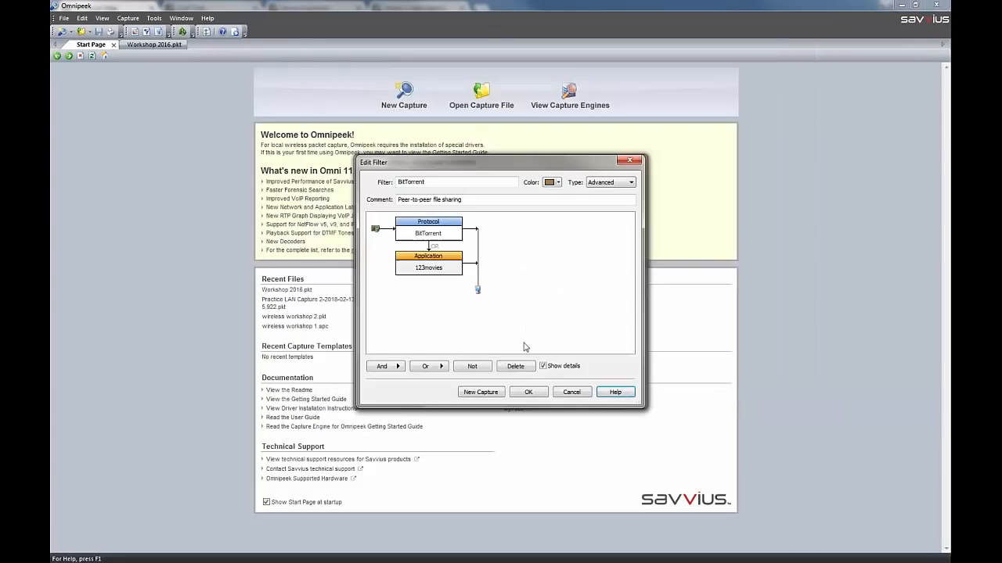
pyautogui.click(571, 393)
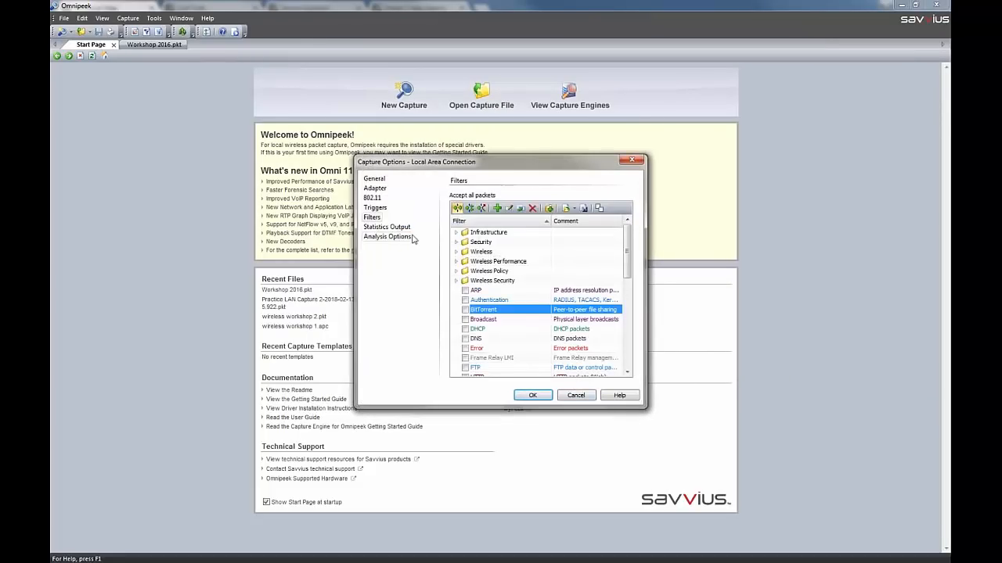
# Duplicate the BitTorrent filter and rename the copy "BitTorrent or 123movies"
pyautogui.rightClick(495, 313)
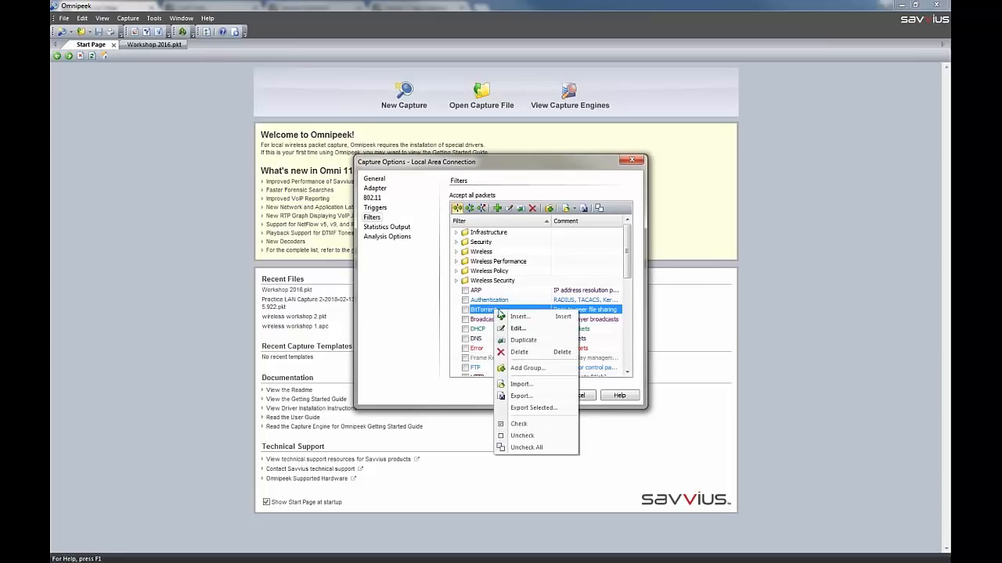
pyautogui.click(527, 341)
pyautogui.click(486, 321)
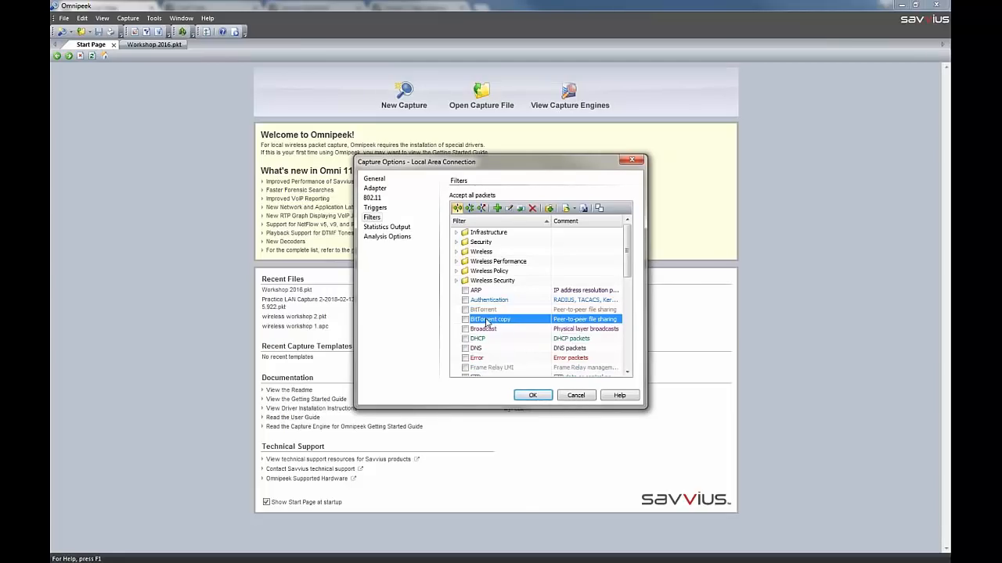
pyautogui.rightClick(488, 322)
pyautogui.click(512, 341)
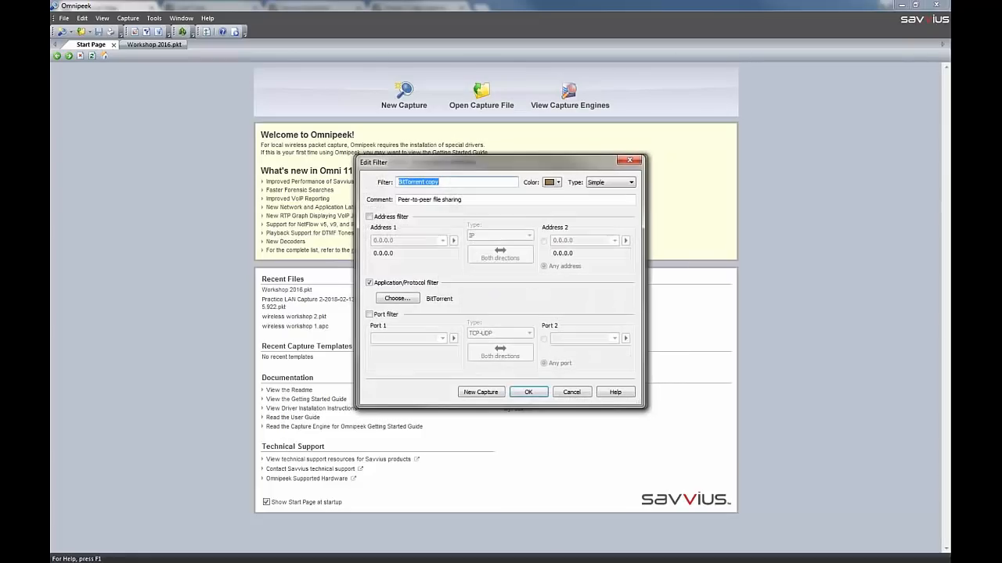
pyautogui.doubleClick(432, 182)
pyautogui.write('or 123movies')
# Set the copied filter's type to Advanced and add an Or application node for 123movies to its BitTorrent protocol node
pyautogui.click(629, 182)
pyautogui.click(601, 200)
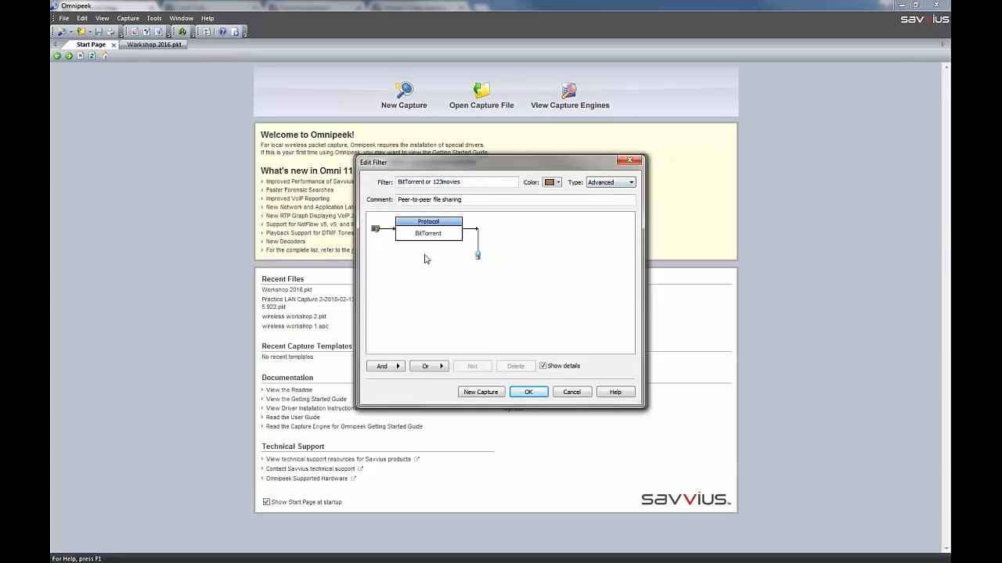
pyautogui.click(438, 244)
pyautogui.click(442, 367)
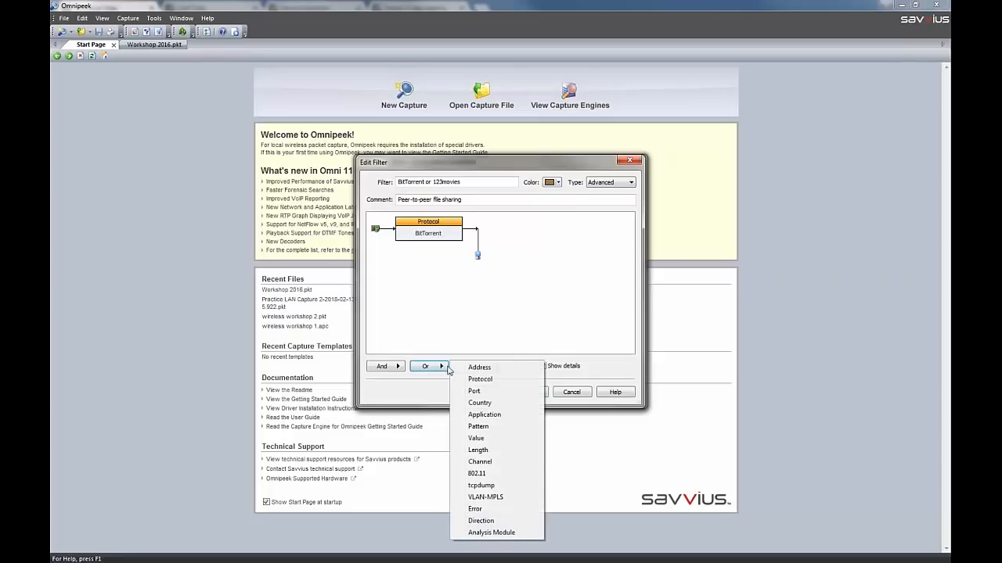
pyautogui.click(493, 417)
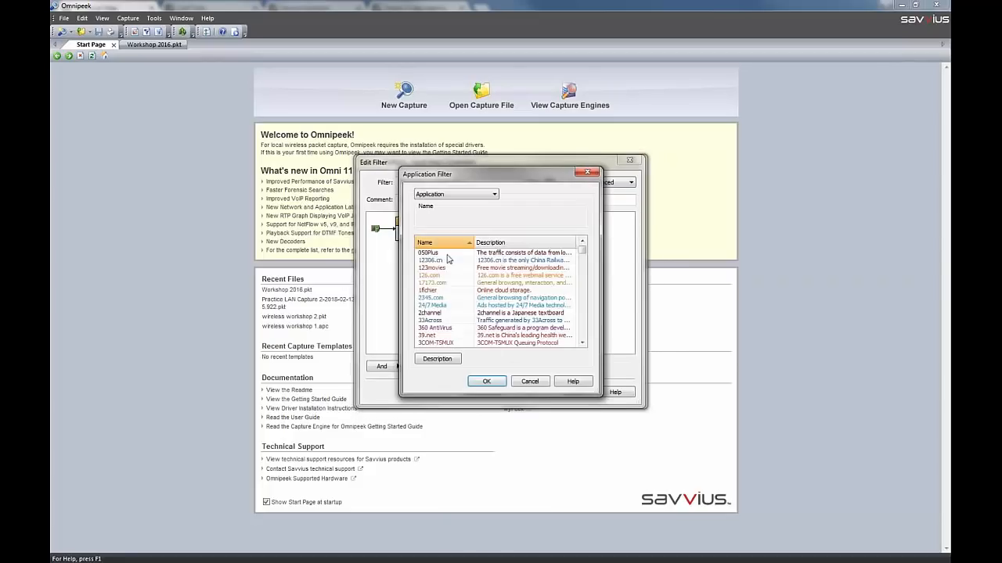
pyautogui.click(443, 270)
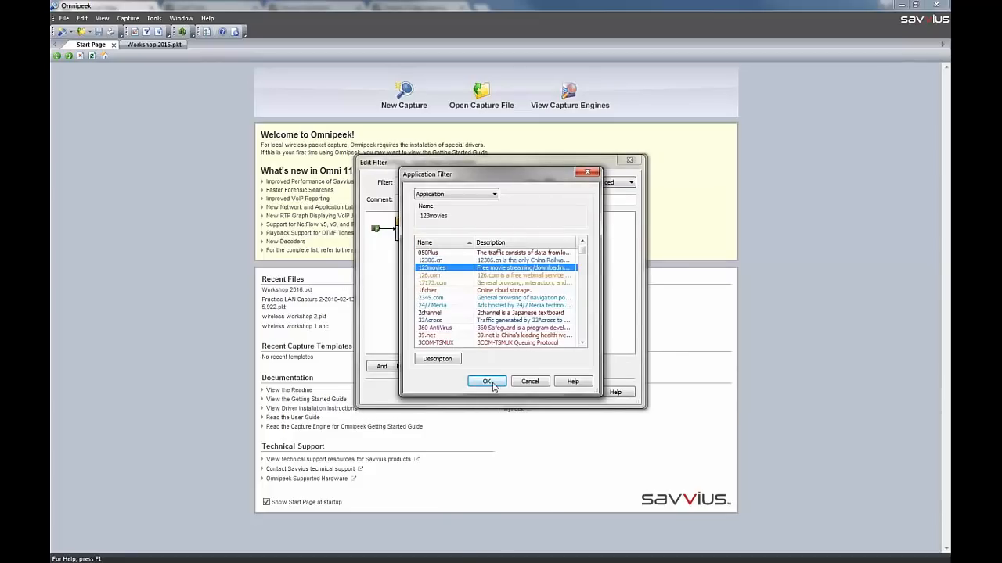
pyautogui.click(486, 381)
# Prefix the new filter's name with "_cg", save the filter, and select it in the filter list
pyautogui.click(399, 182)
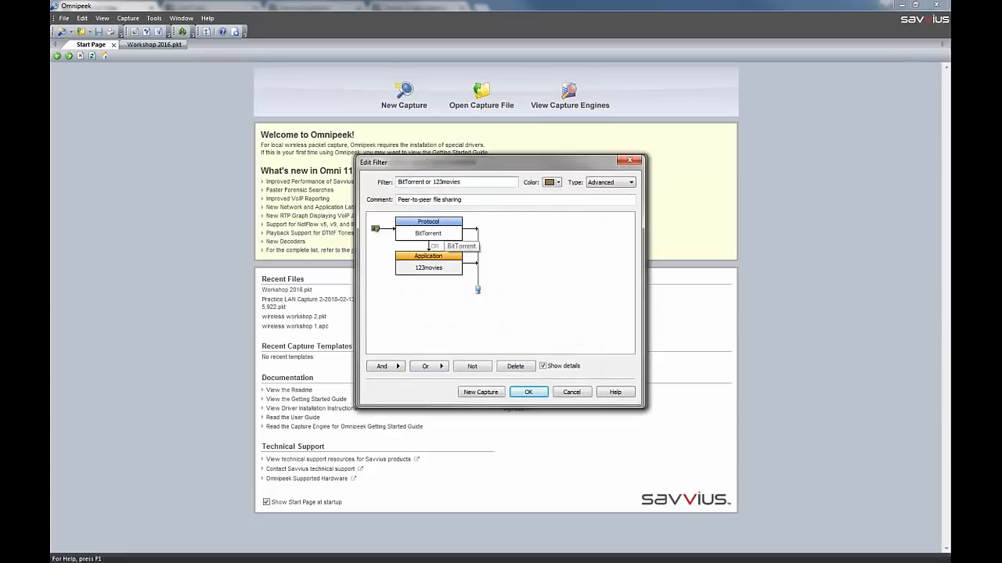
pyautogui.write('_cg')
pyautogui.click(528, 392)
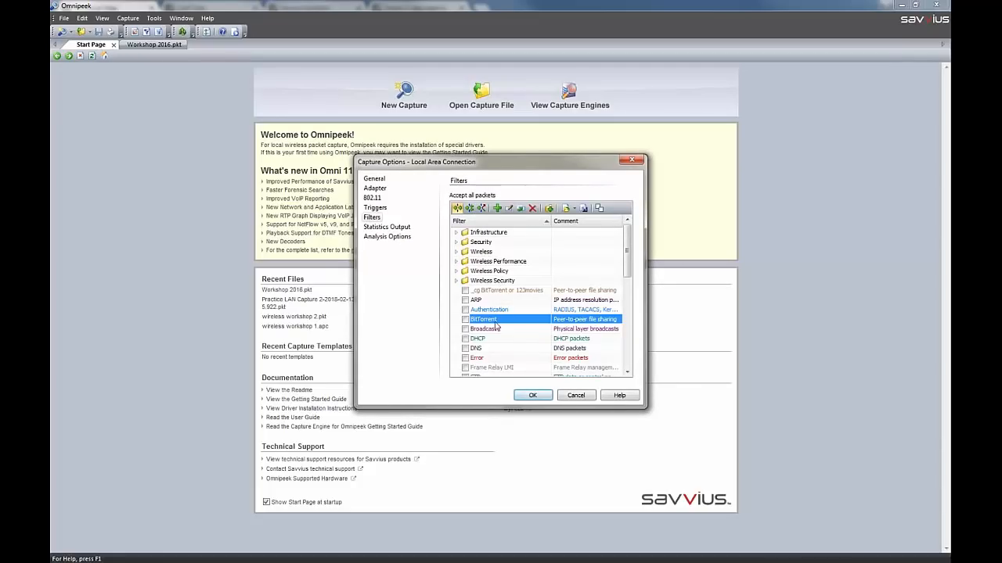
pyautogui.click(487, 294)
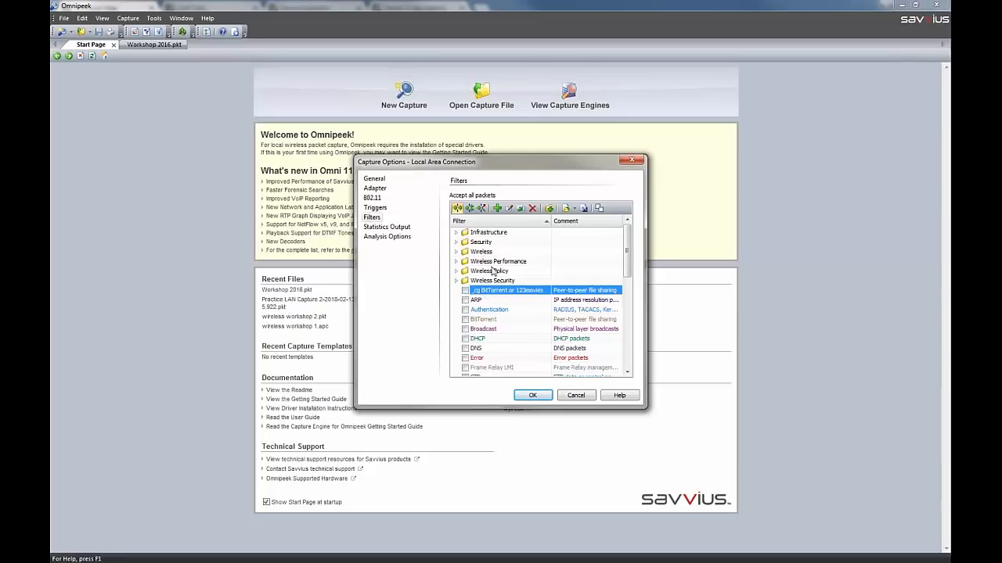
# Try the periodic statistics report with its interval units and the Full CSV Report type, and turn report saving off again
pyautogui.click(387, 227)
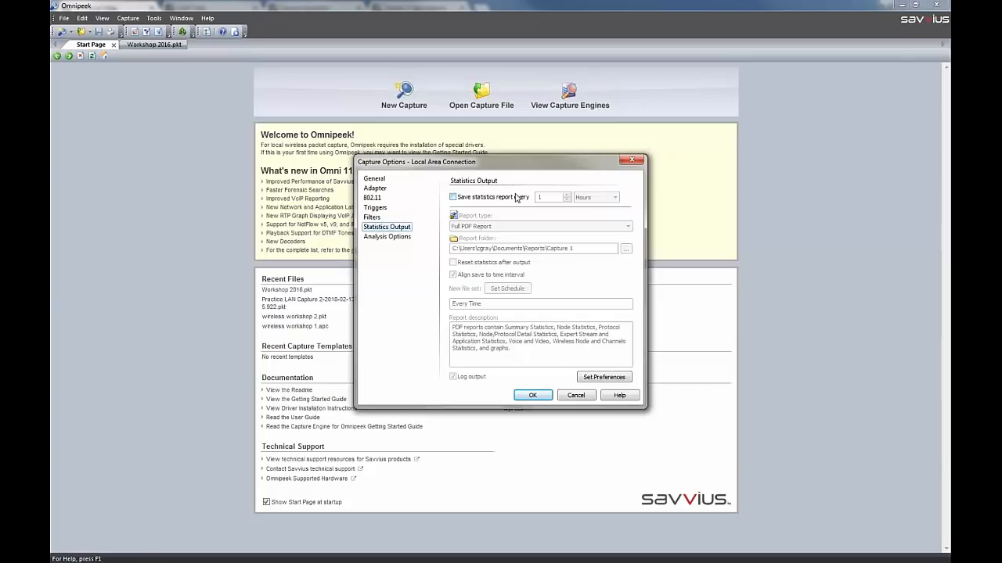
pyautogui.click(453, 198)
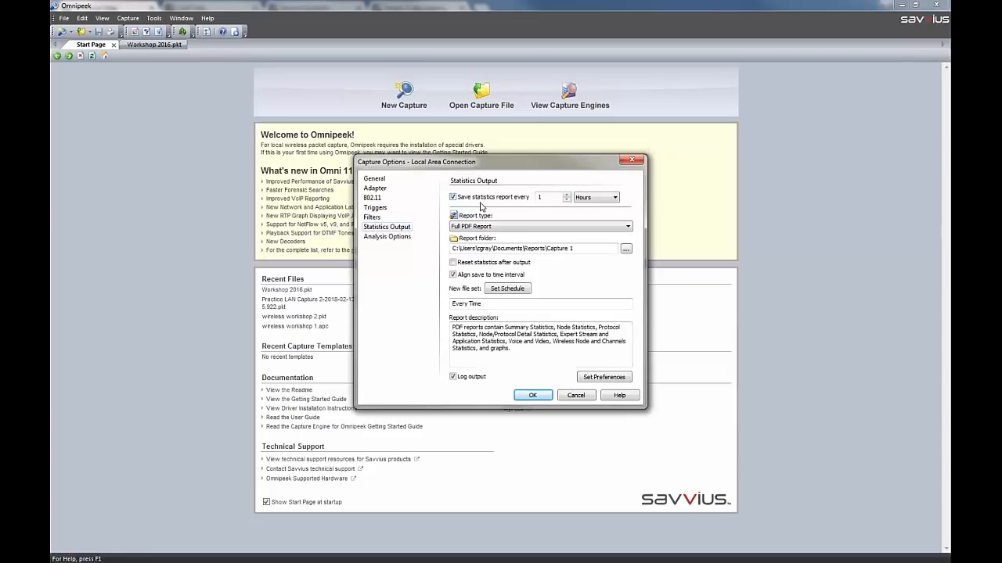
pyautogui.click(600, 200)
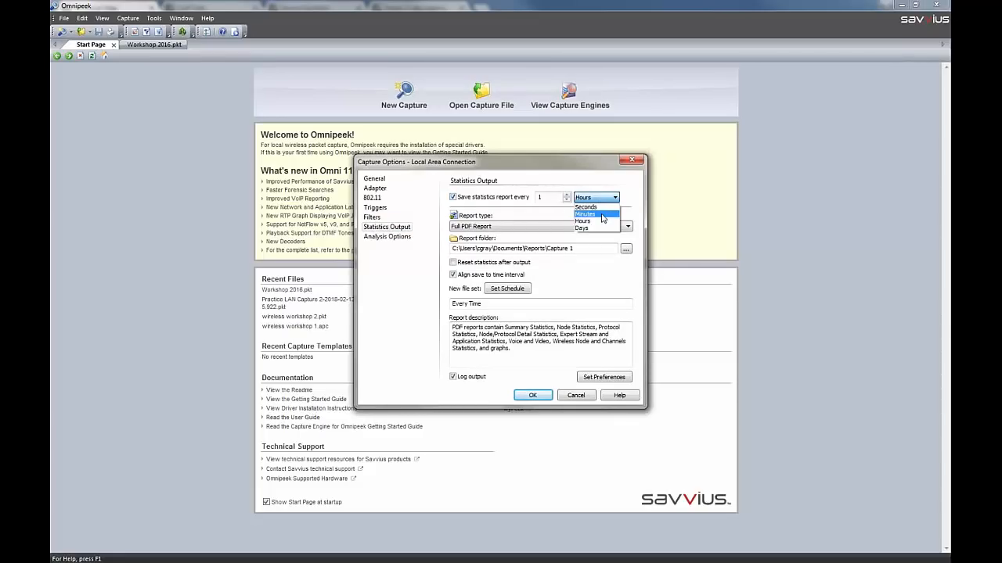
pyautogui.click(582, 176)
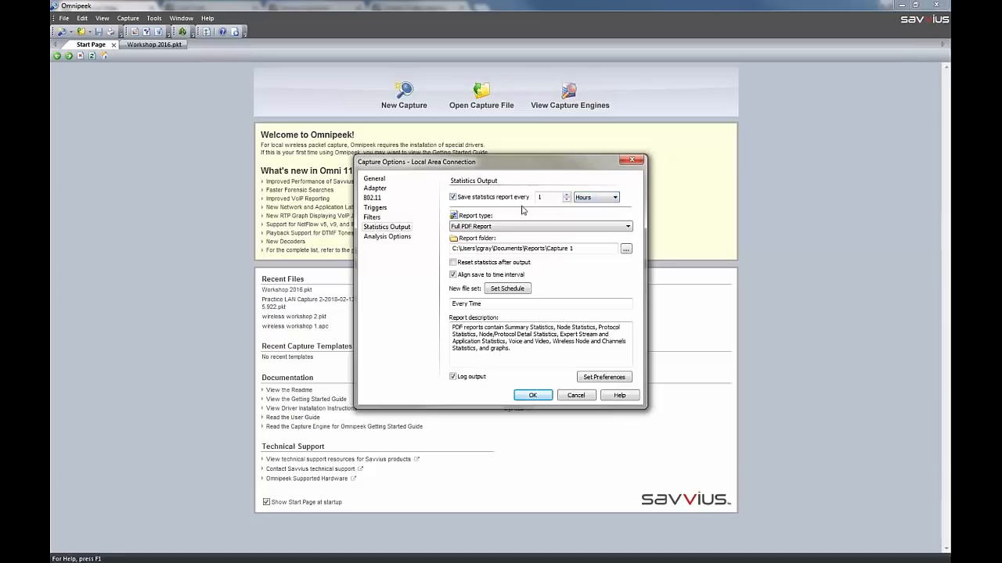
pyautogui.click(502, 228)
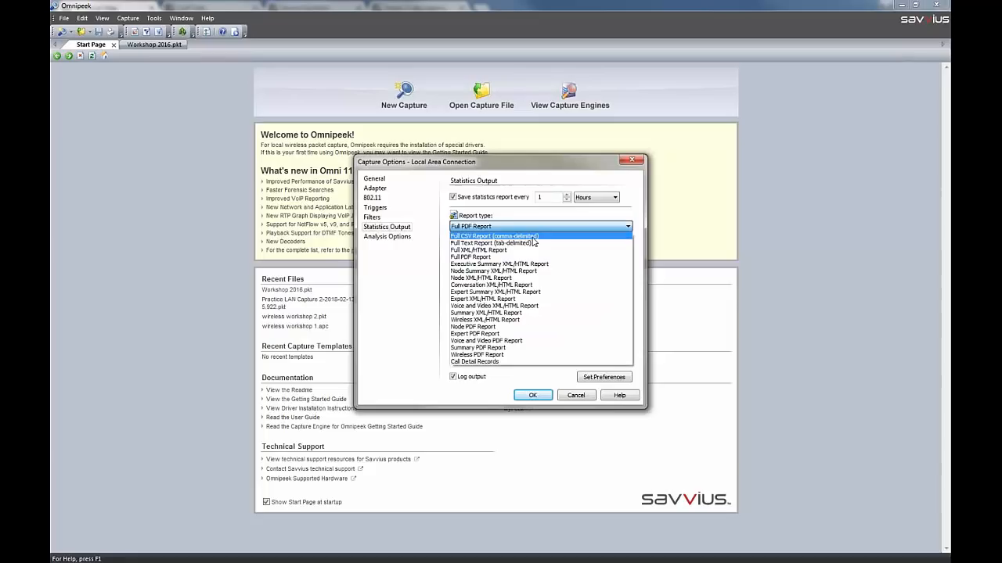
pyautogui.click(535, 237)
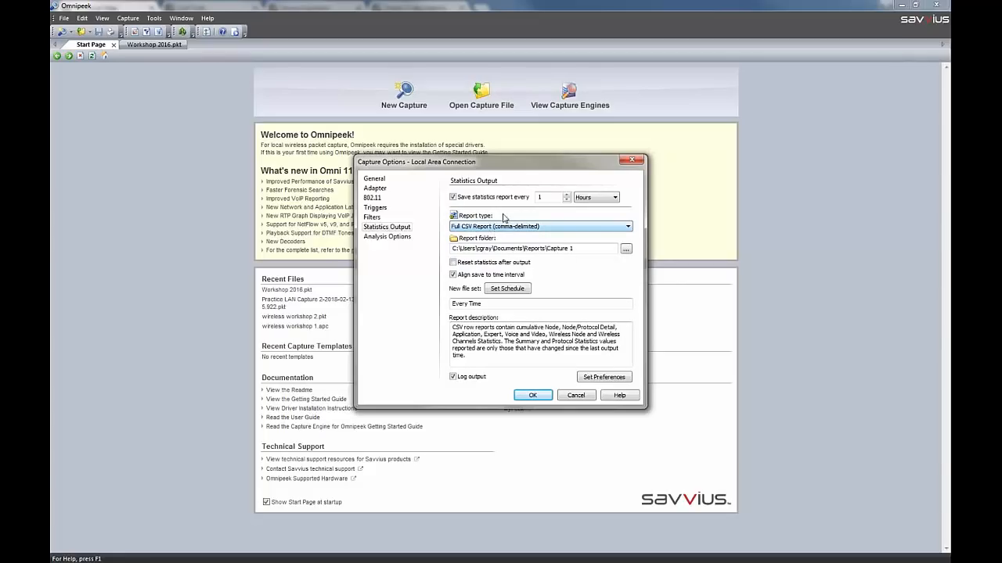
pyautogui.click(453, 198)
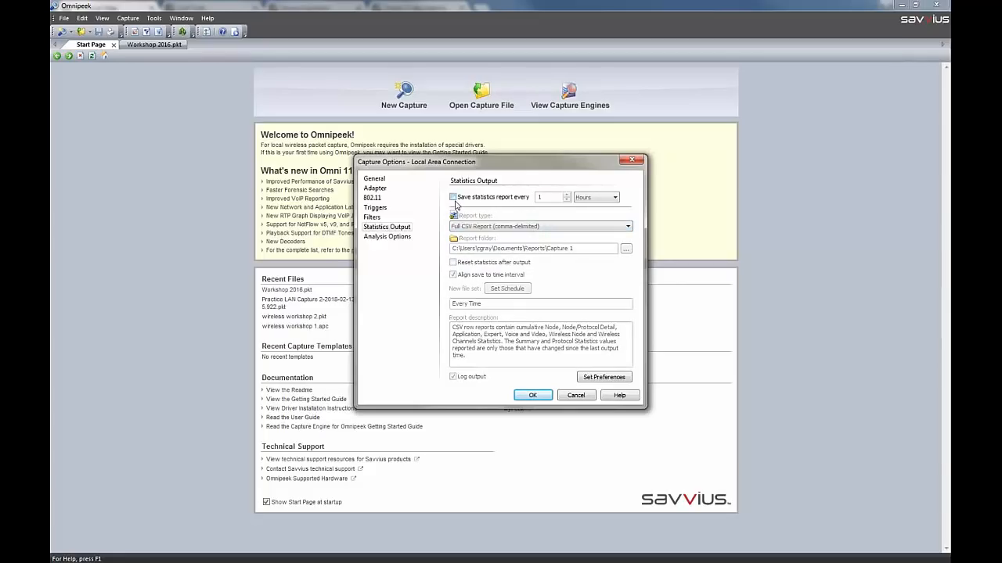
# Disable Voice & Video Analysis, Wireless Node Statistics and Wireless Channel Statistics, and accept the capture options, continuing with the current settings
pyautogui.click(405, 237)
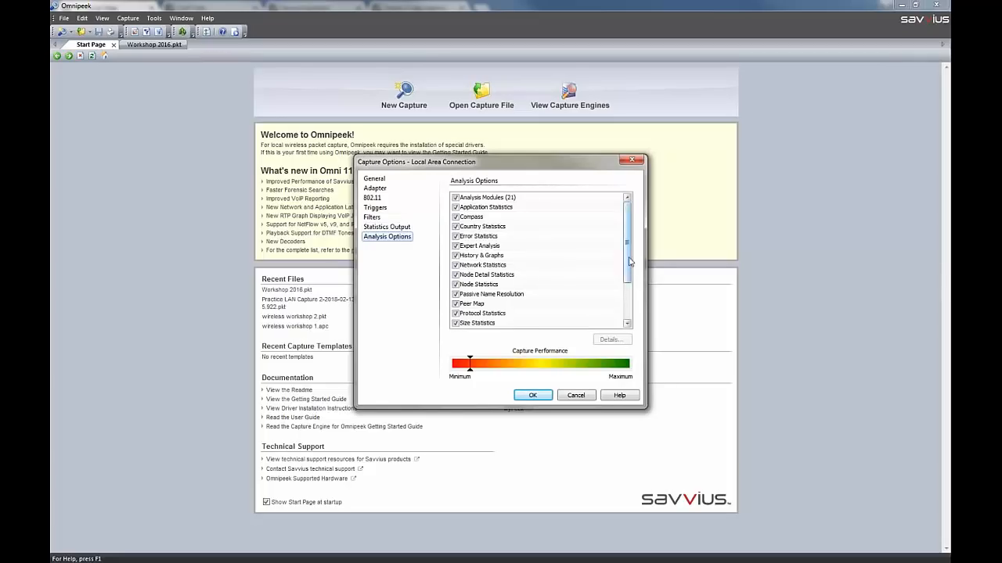
pyautogui.moveTo(627, 266); pyautogui.dragTo(631, 313)
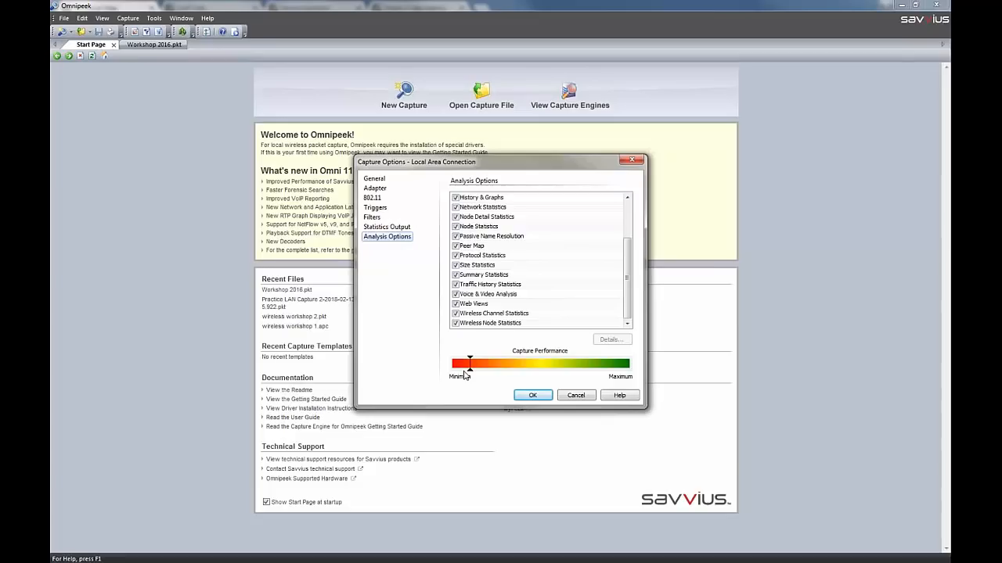
pyautogui.click(457, 295)
pyautogui.click(455, 323)
pyautogui.click(456, 313)
pyautogui.scroll(2, 617, 293)
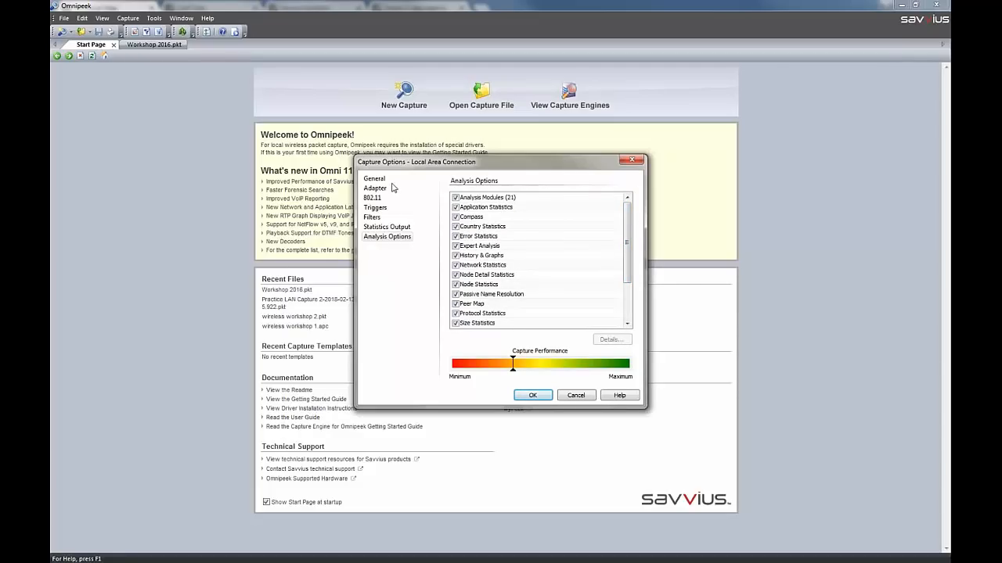
pyautogui.click(532, 397)
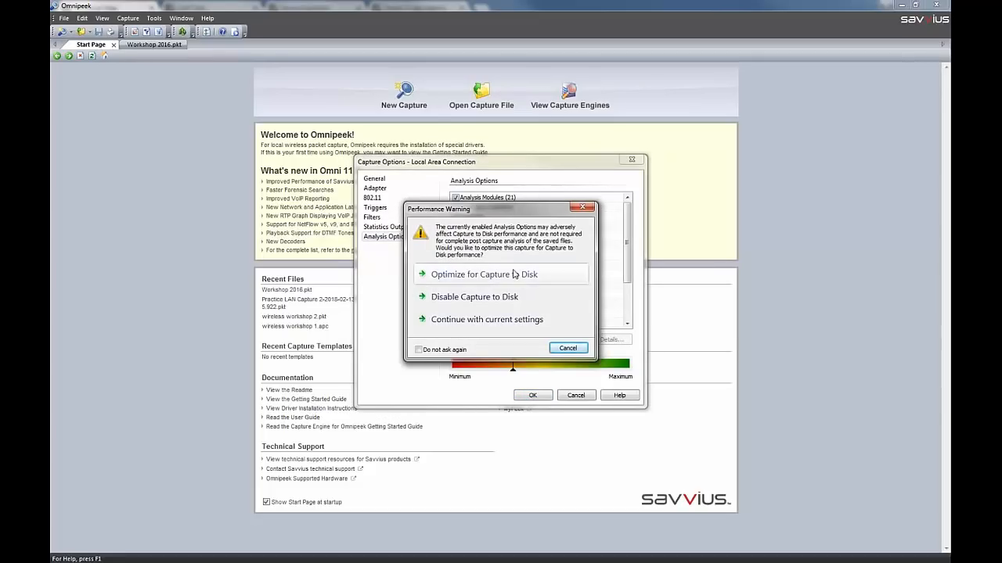
pyautogui.click(524, 323)
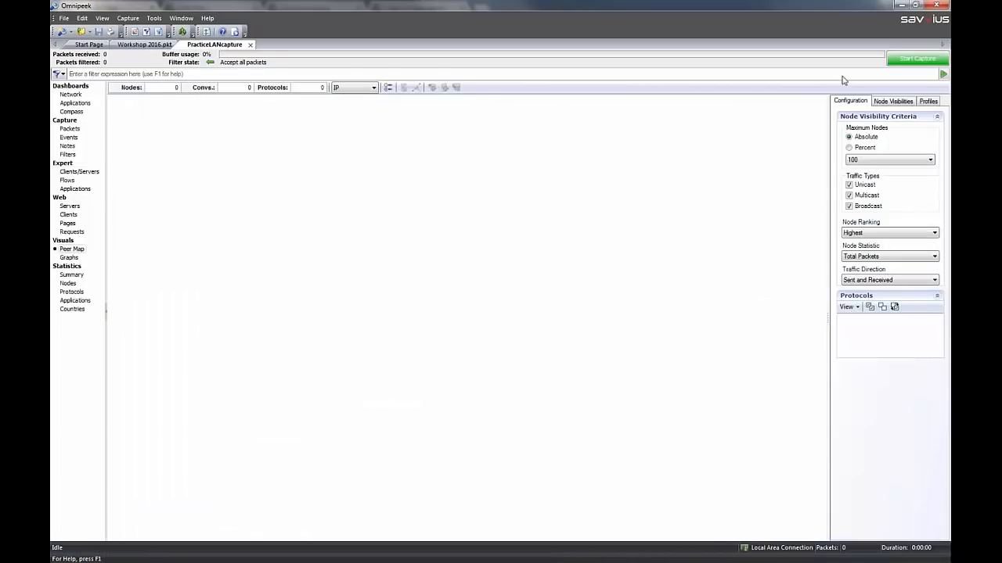
# Start the PracticeLANcapture capture, view its Network dashboard while packets come in, and stop the capture
pyautogui.click(912, 65)
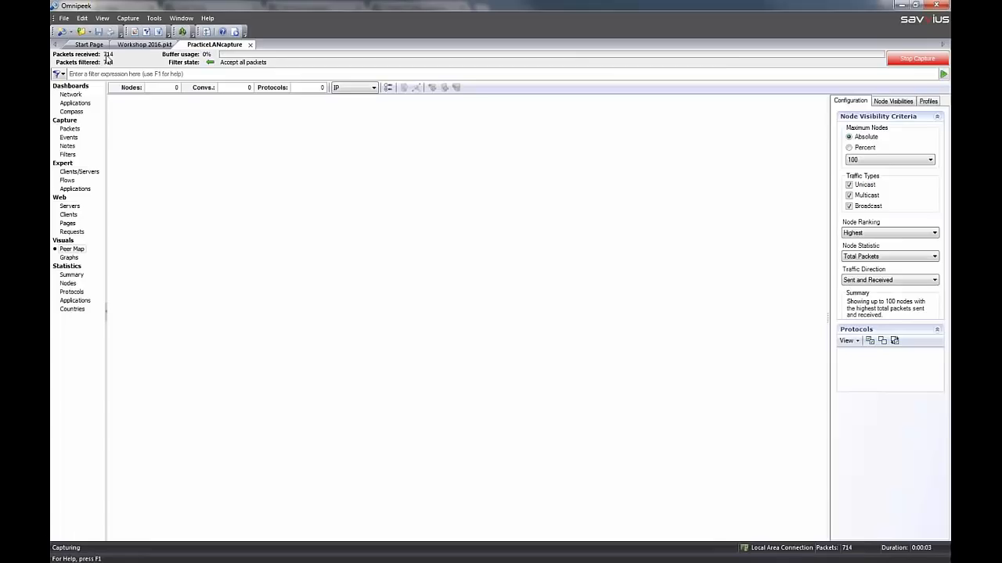
pyautogui.click(76, 95)
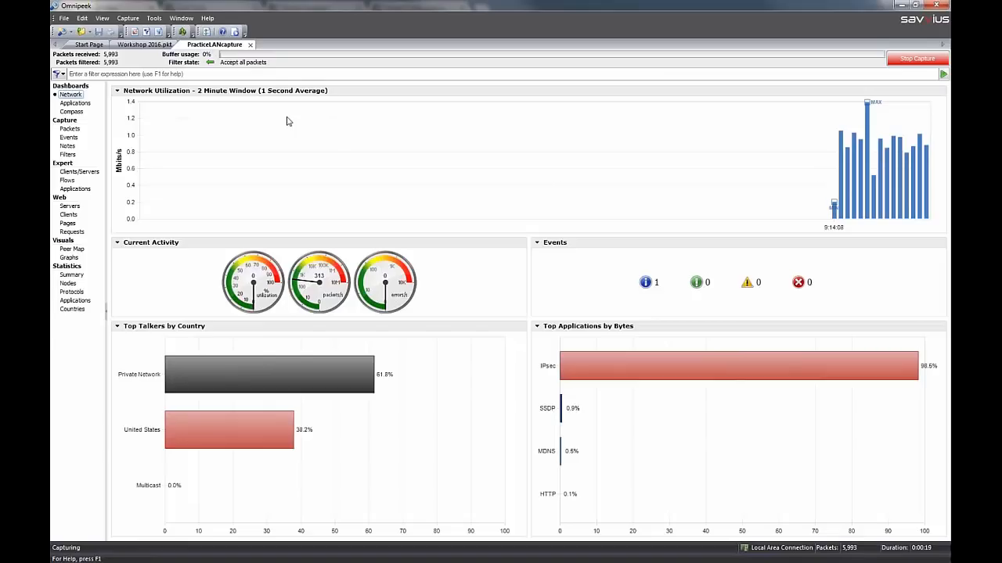
pyautogui.click(904, 61)
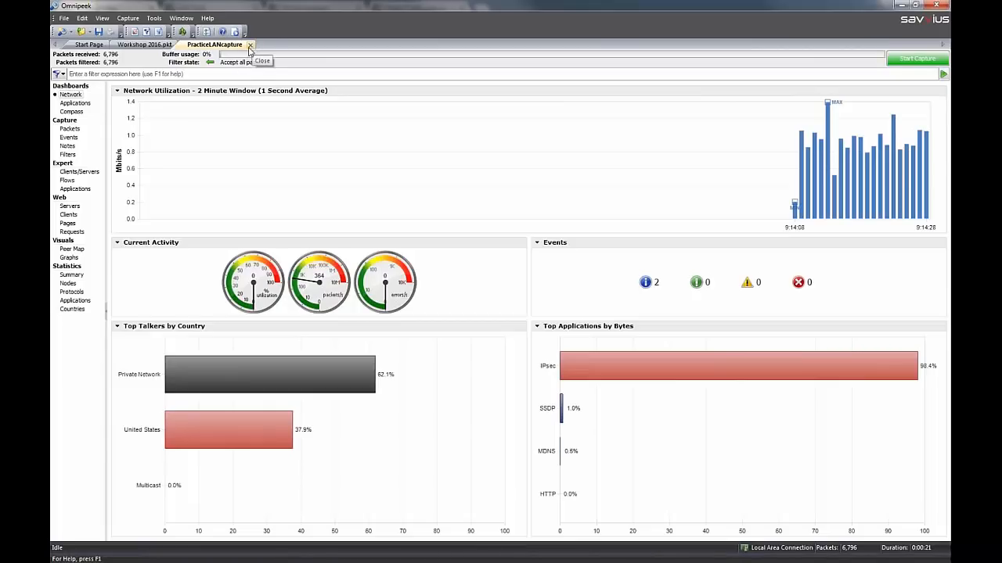
# Open the Capture Engines view from the Start Page and begin importing an engine list
pyautogui.click(91, 45)
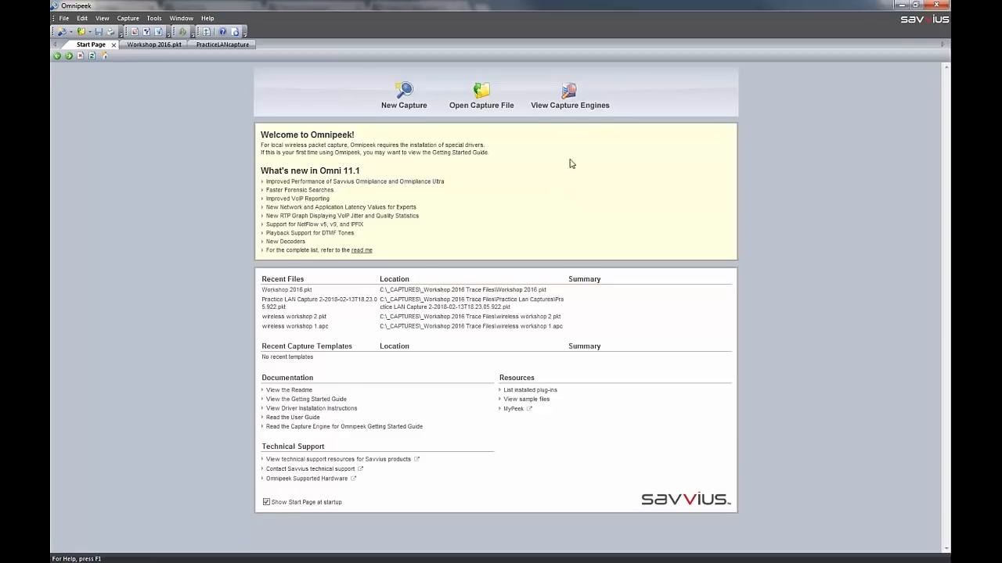
pyautogui.click(572, 93)
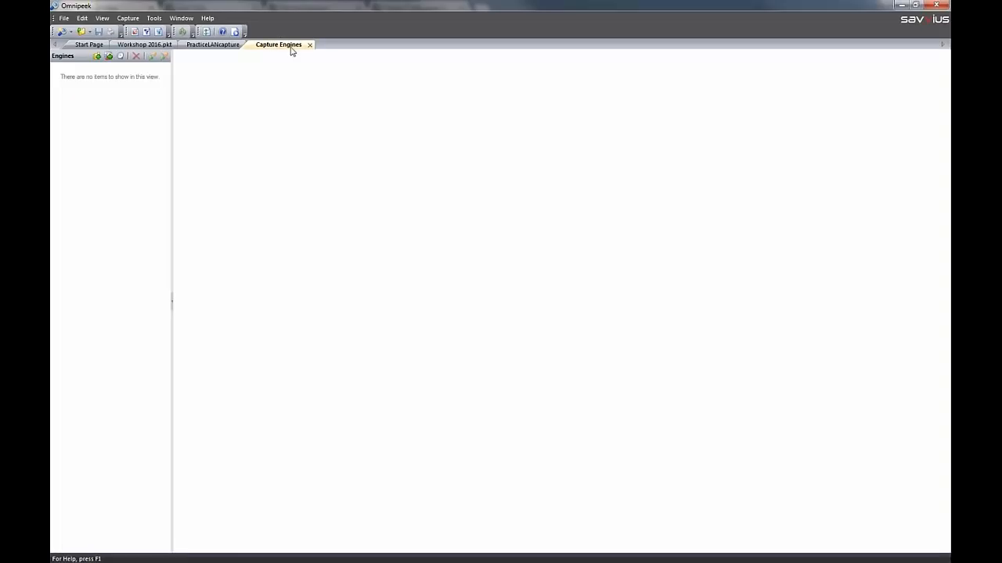
pyautogui.rightClick(106, 99)
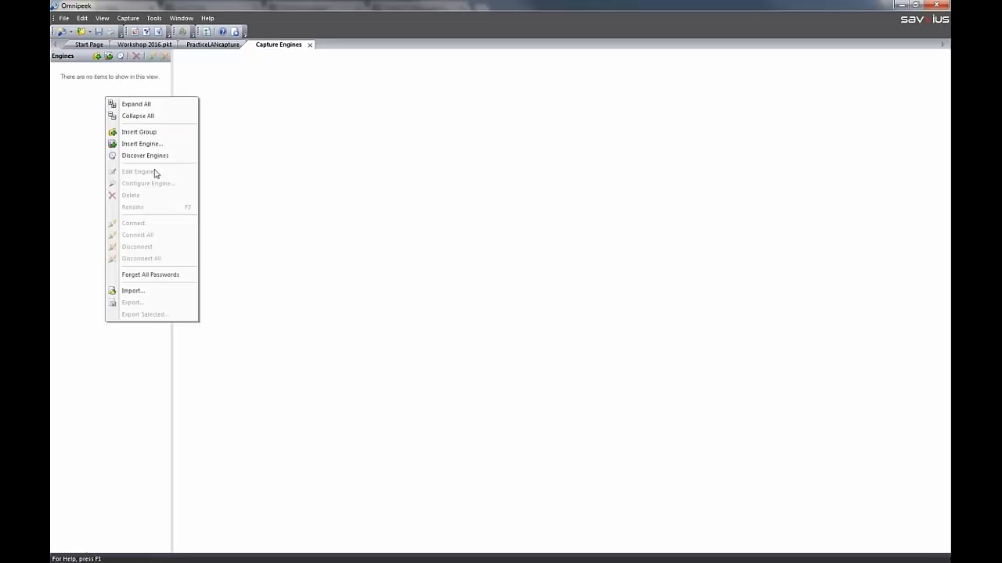
pyautogui.click(173, 293)
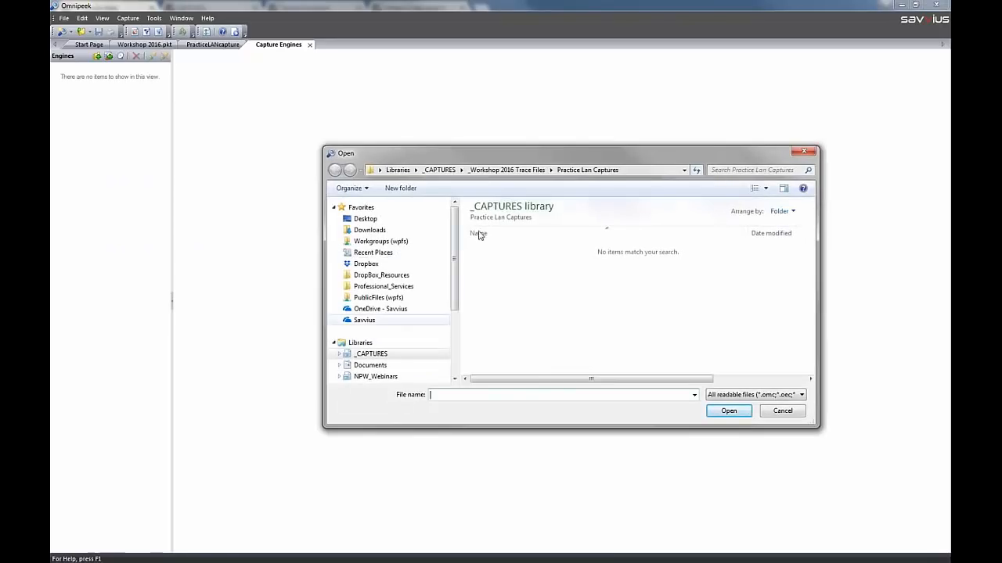
pyautogui.click(507, 169)
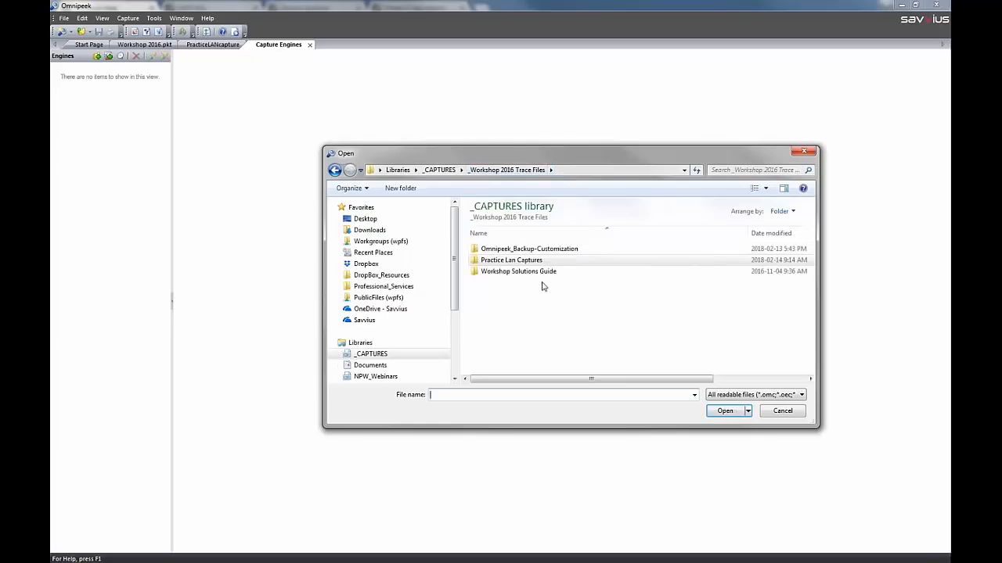
pyautogui.click(441, 174)
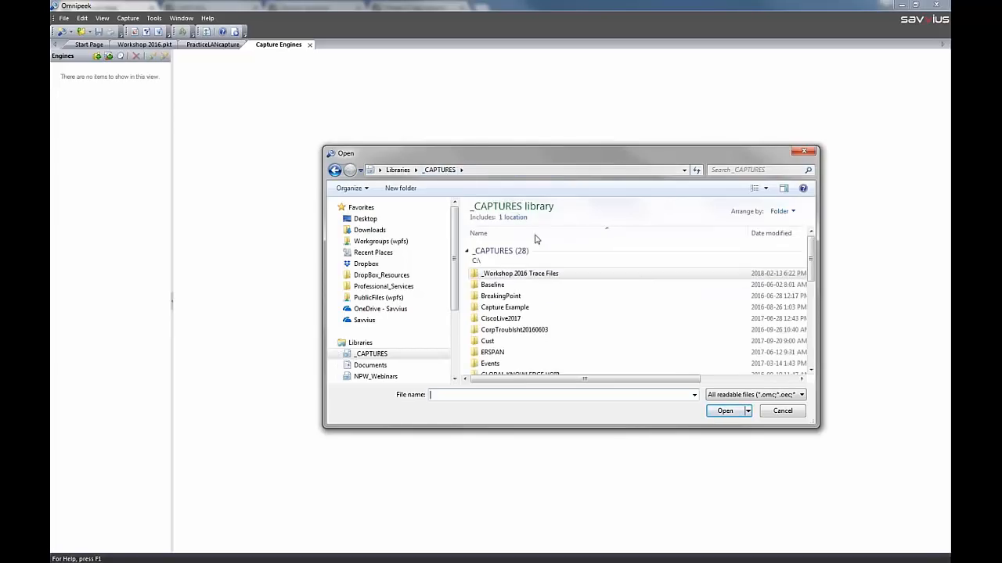
pyautogui.doubleClick(587, 273)
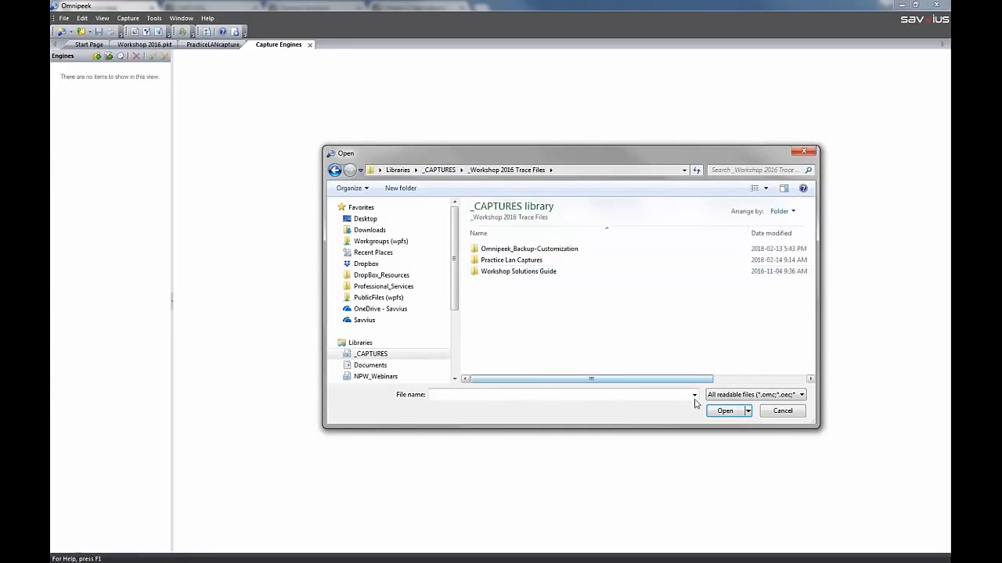
# Import the engine list SElab-CaptureEngines_20180212.omc from the _SE > Customization-Automation folder under My Documents
pyautogui.click(340, 365)
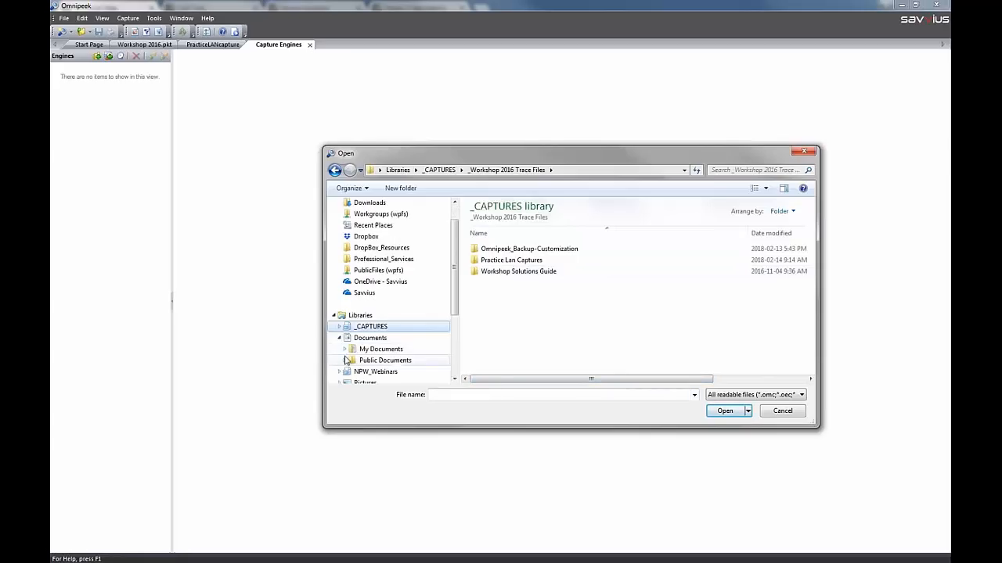
pyautogui.click(346, 351)
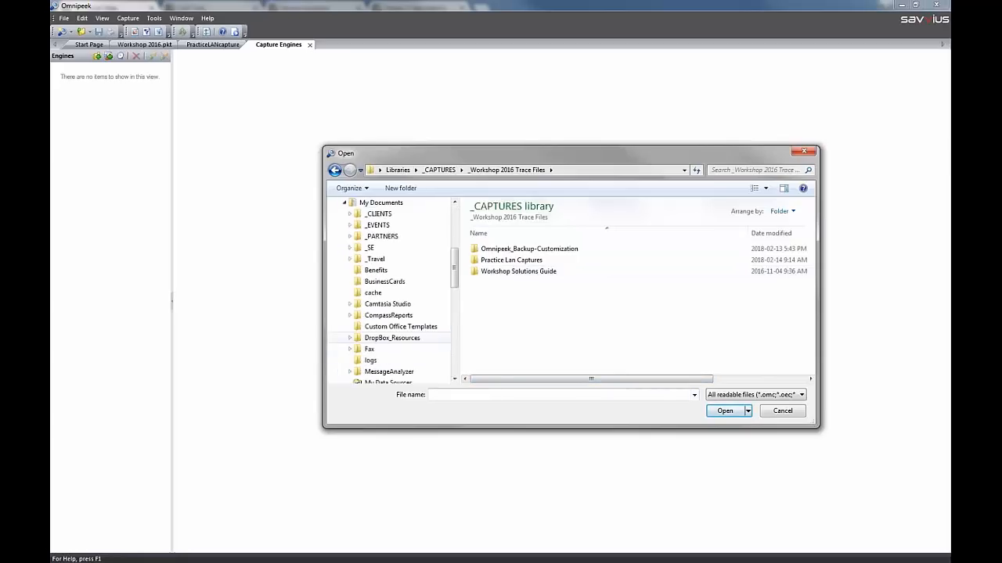
pyautogui.click(350, 247)
pyautogui.click(387, 270)
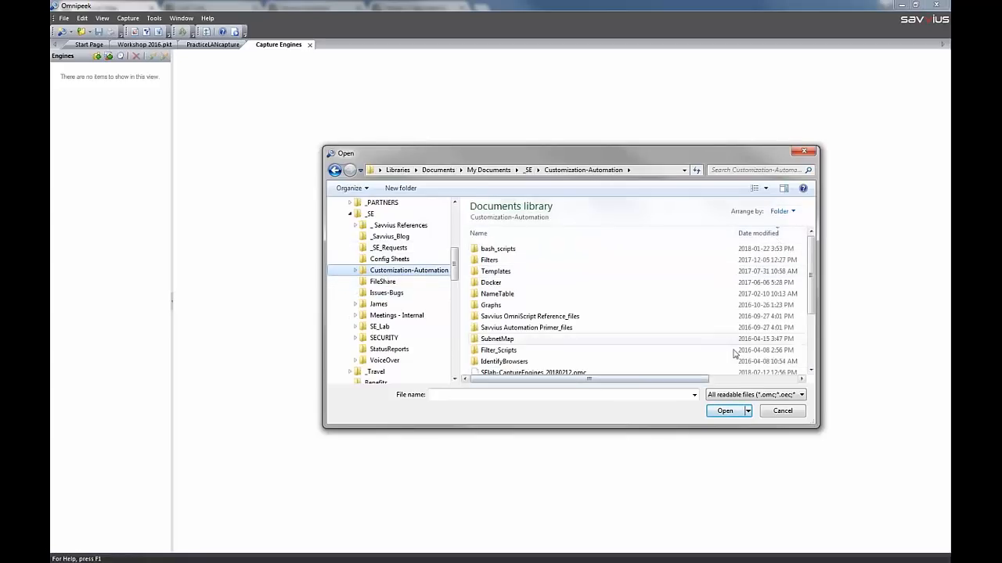
pyautogui.click(589, 373)
pyautogui.click(712, 408)
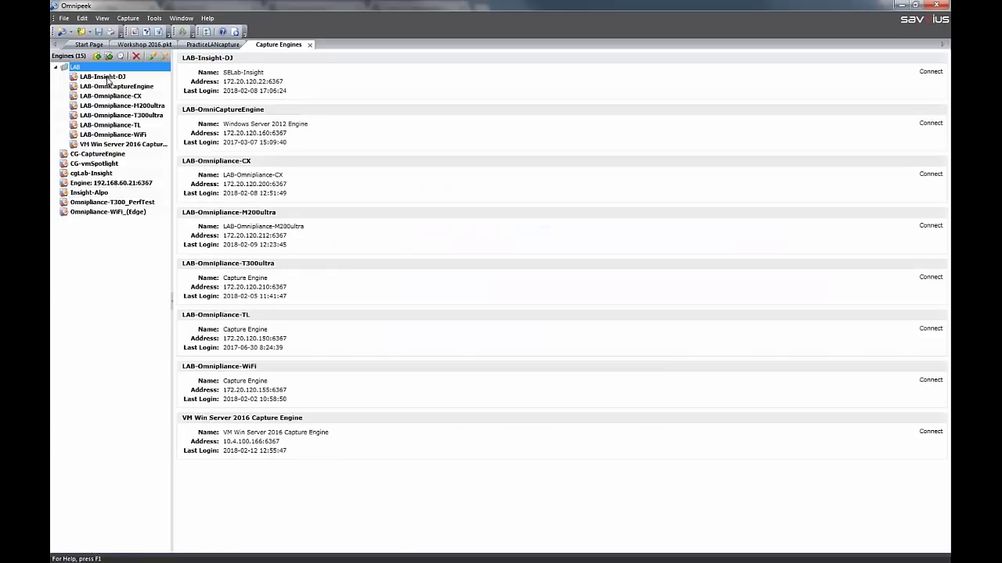
# Look over the host, port and credential fields for inserting a new engine, and cancel without adding one
pyautogui.rightClick(109, 245)
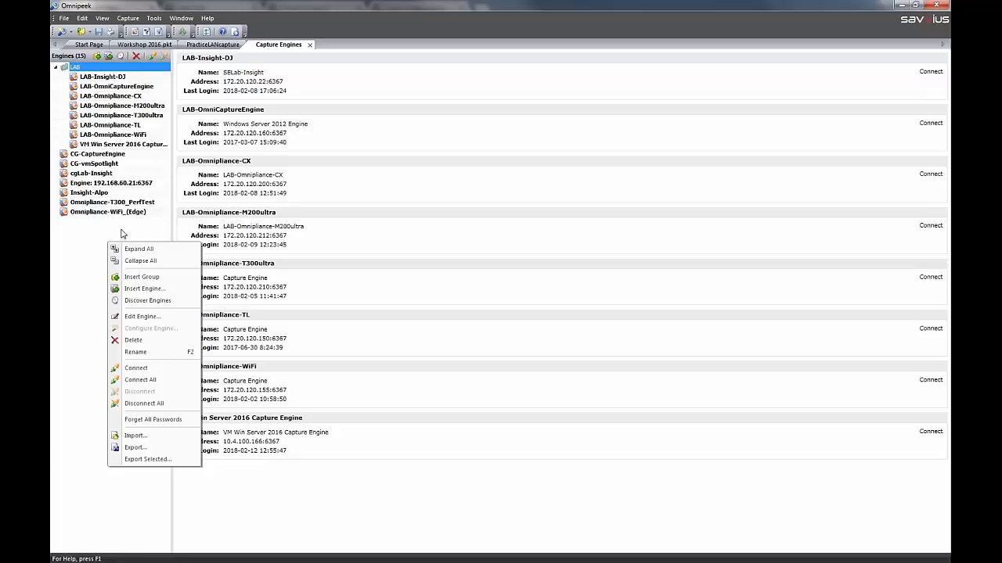
pyautogui.click(144, 288)
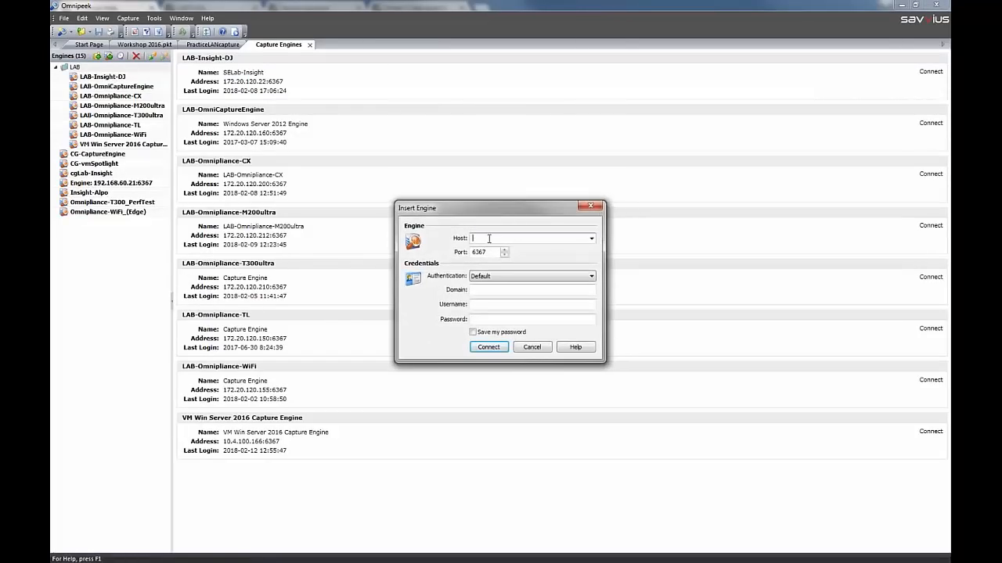
pyautogui.click(531, 347)
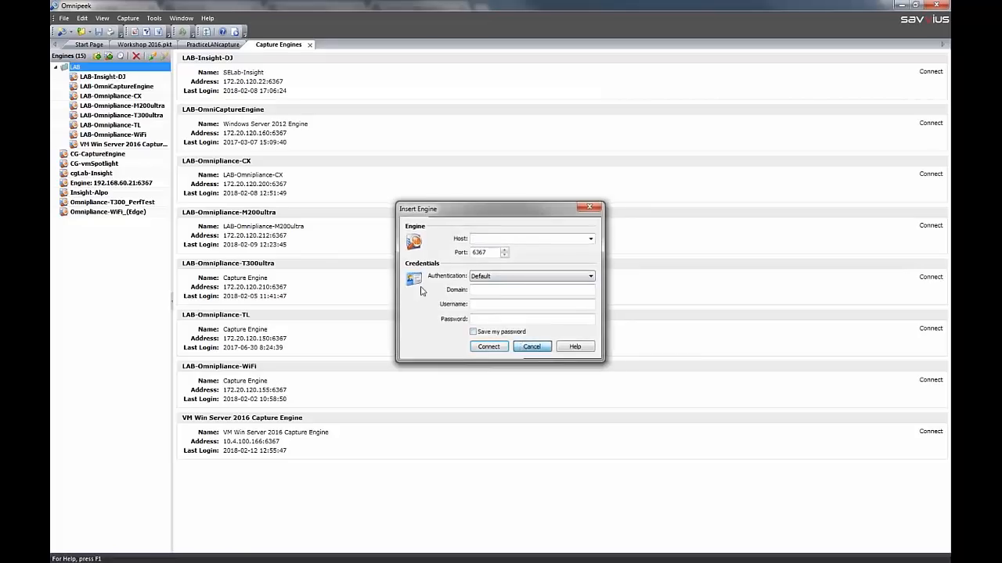
# Connect to the LAB-Insight-DJ capture engine in the LAB group, entering the account's login name and password
pyautogui.doubleClick(98, 76)
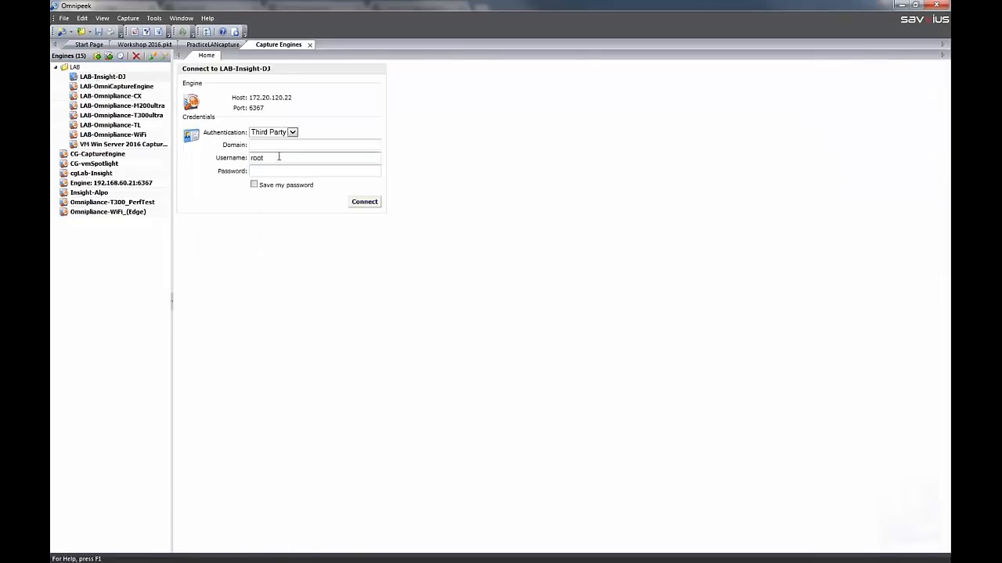
pyautogui.write('root')
pyautogui.press('Tab')
pyautogui.press('space')
pyautogui.press('Return')
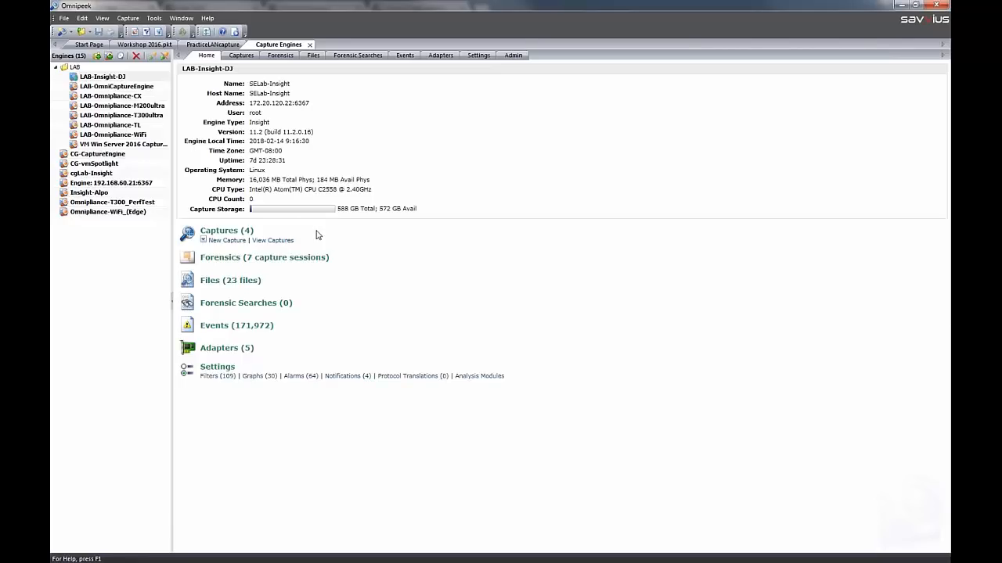
# View the captures on the LAB-Insight-DJ engine, highlighting VoIP Alerting Test and the Analysis and VoIP reporting auto captures
pyautogui.click(277, 240)
pyautogui.click(216, 121)
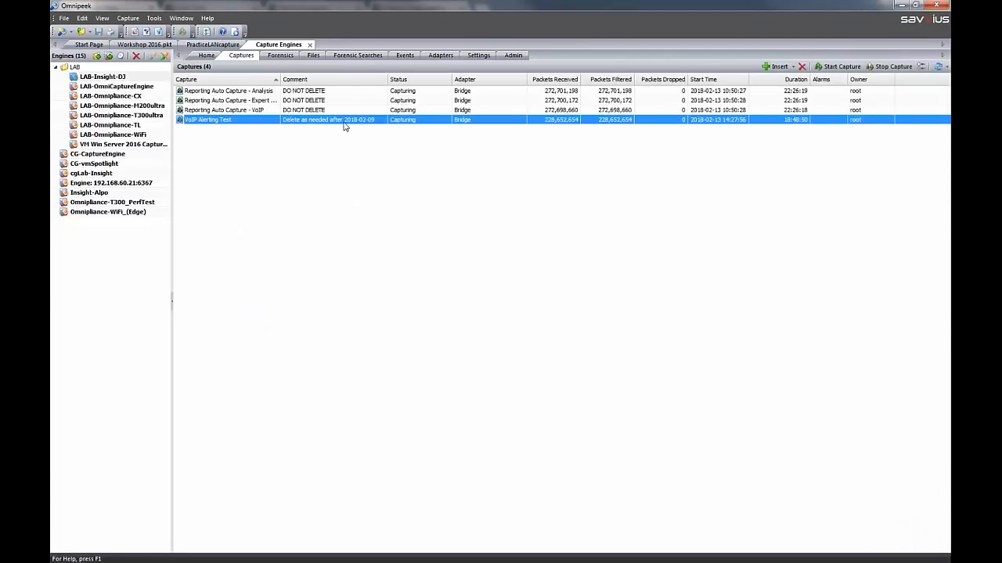
pyautogui.click(252, 91)
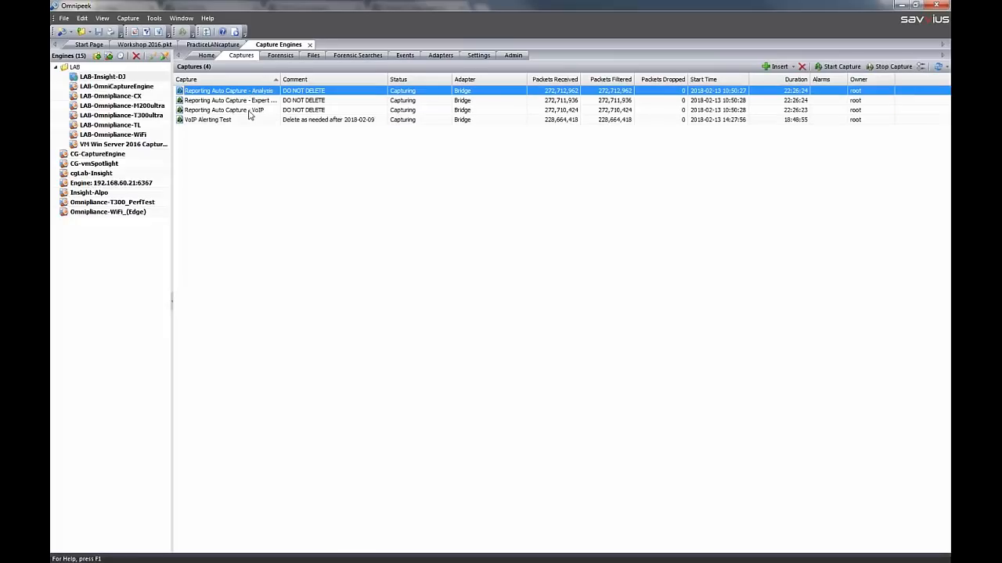
pyautogui.click(249, 113)
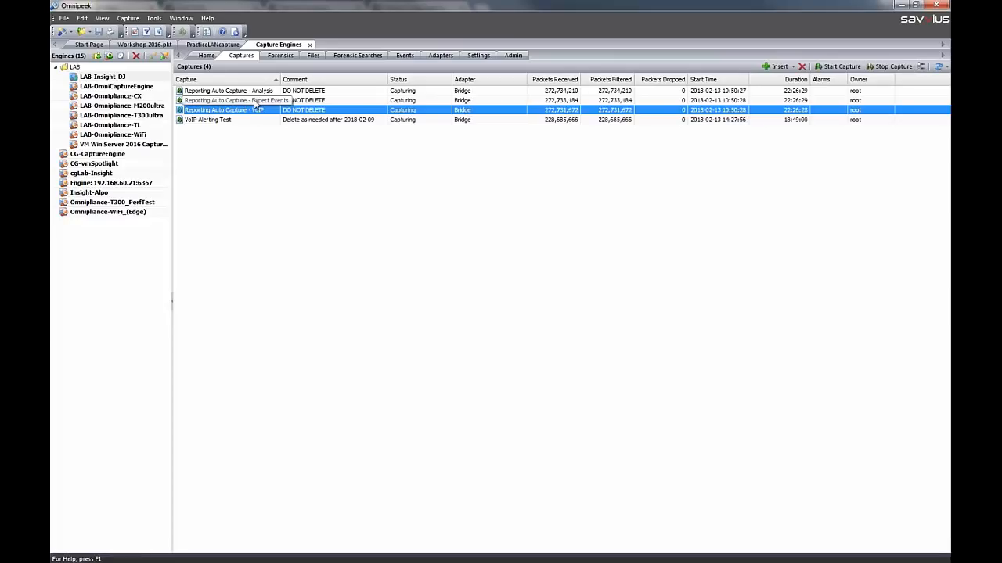
pyautogui.click(256, 93)
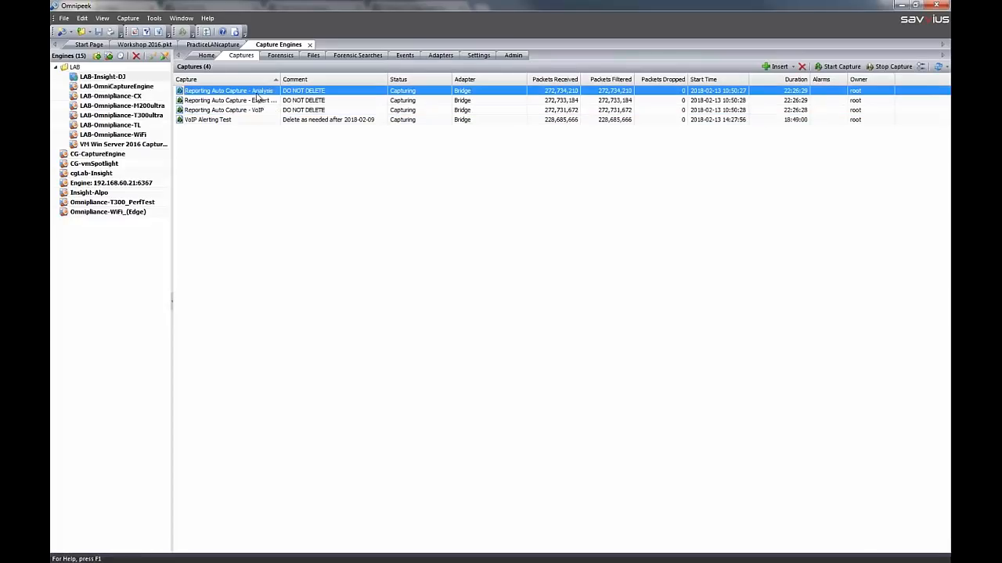
pyautogui.click(260, 110)
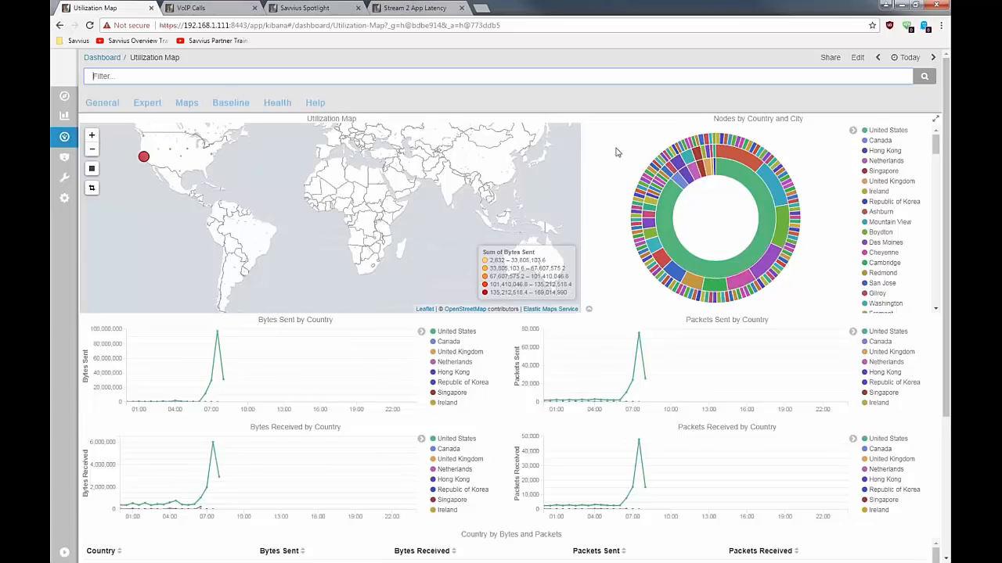
# Switch to the browser's Utilization Map dashboard, review its quick time ranges, and view the VoIP Calls dashboard
pyautogui.click(908, 61)
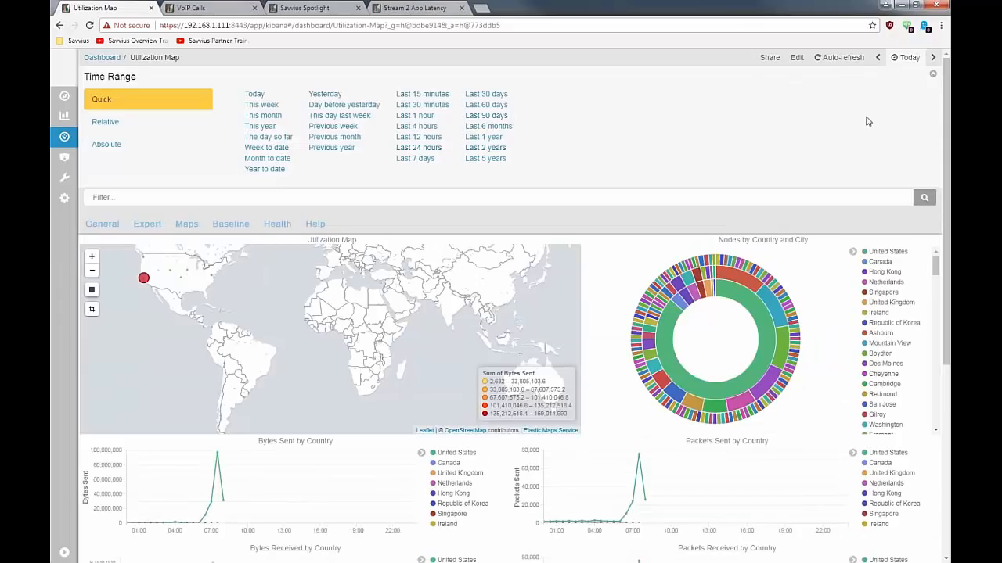
pyautogui.click(933, 74)
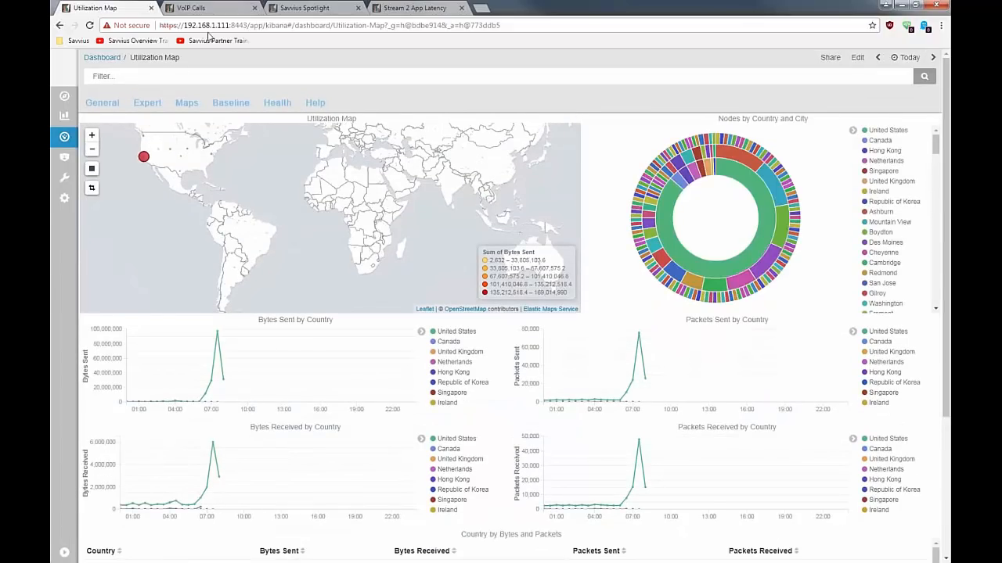
pyautogui.click(220, 11)
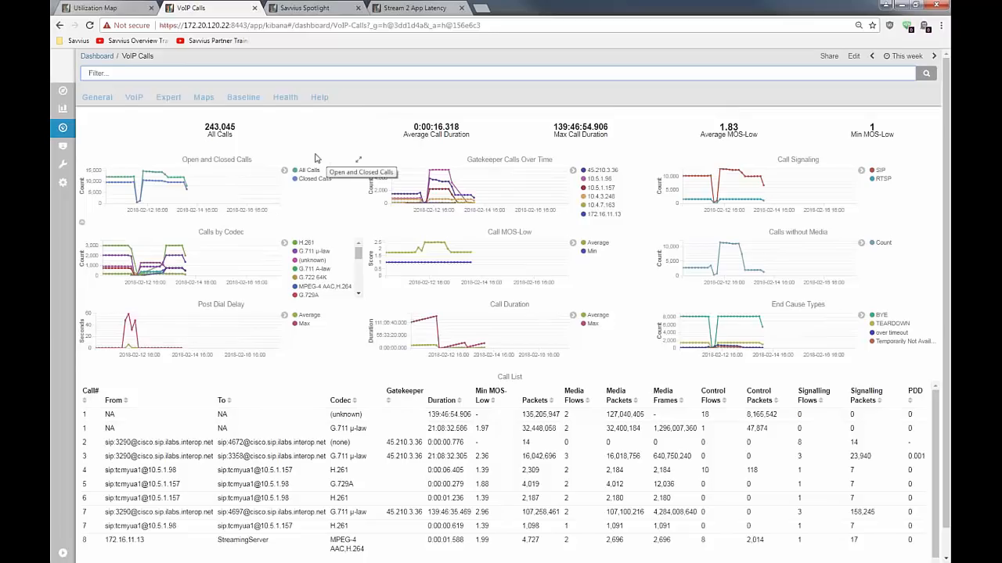
# Open the Savvius Spotlight page and examine the active flows and the worst application latency, network latency, VoIP and TCP/IP quality charts
pyautogui.click(310, 9)
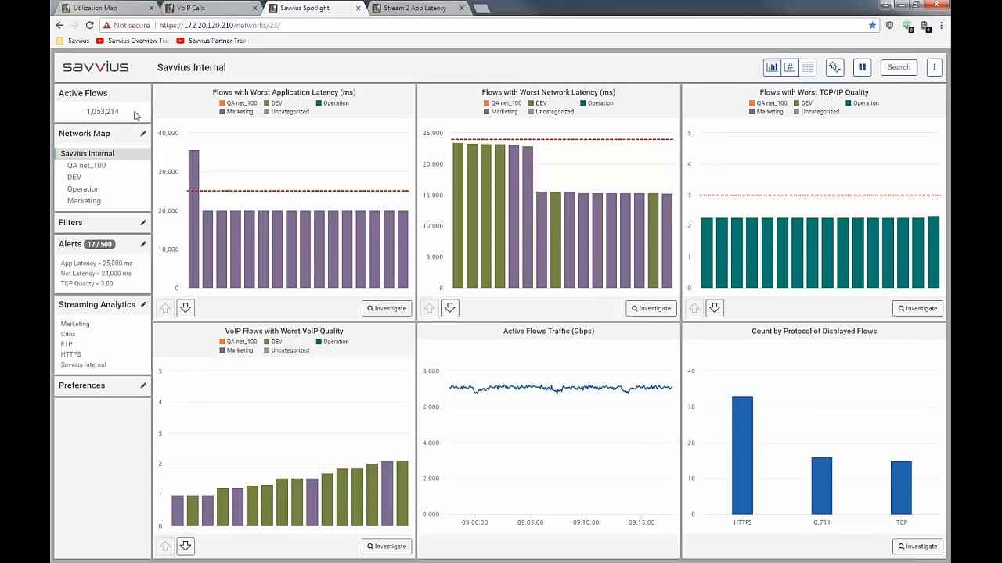
pyautogui.moveTo(122, 112); pyautogui.dragTo(84, 120)
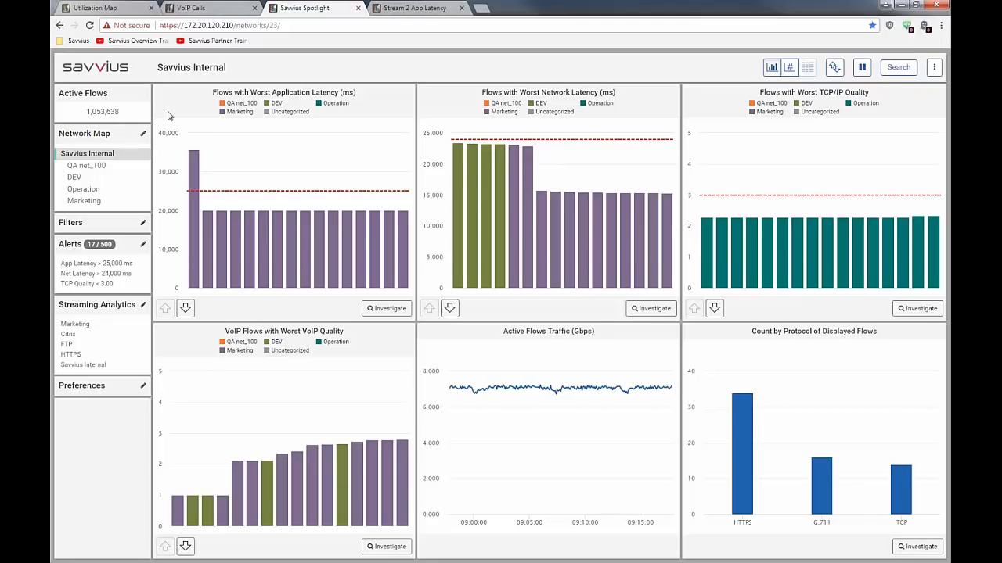
pyautogui.moveTo(251, 93); pyautogui.dragTo(338, 93)
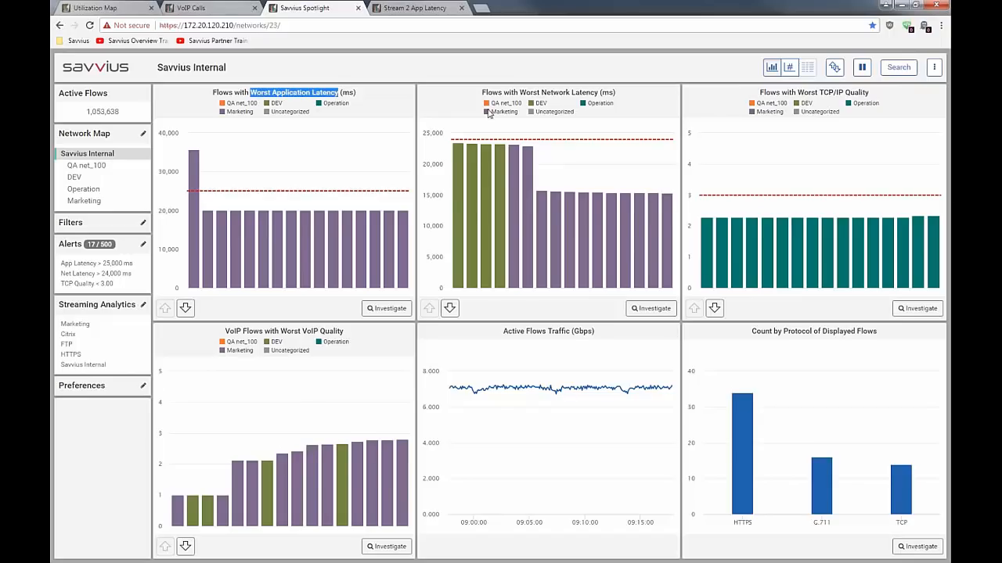
pyautogui.moveTo(519, 93); pyautogui.dragTo(601, 92)
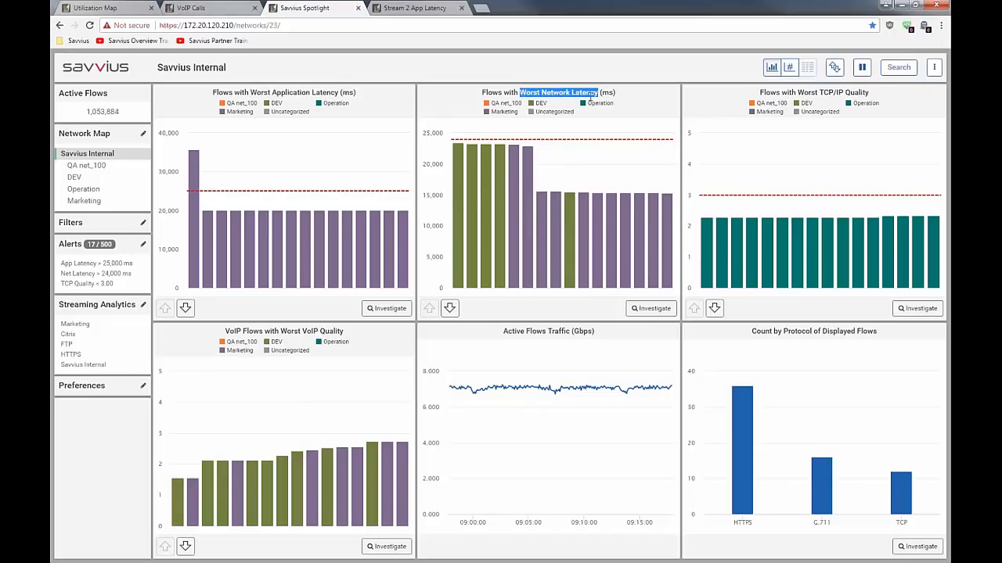
pyautogui.moveTo(280, 331); pyautogui.dragTo(345, 335)
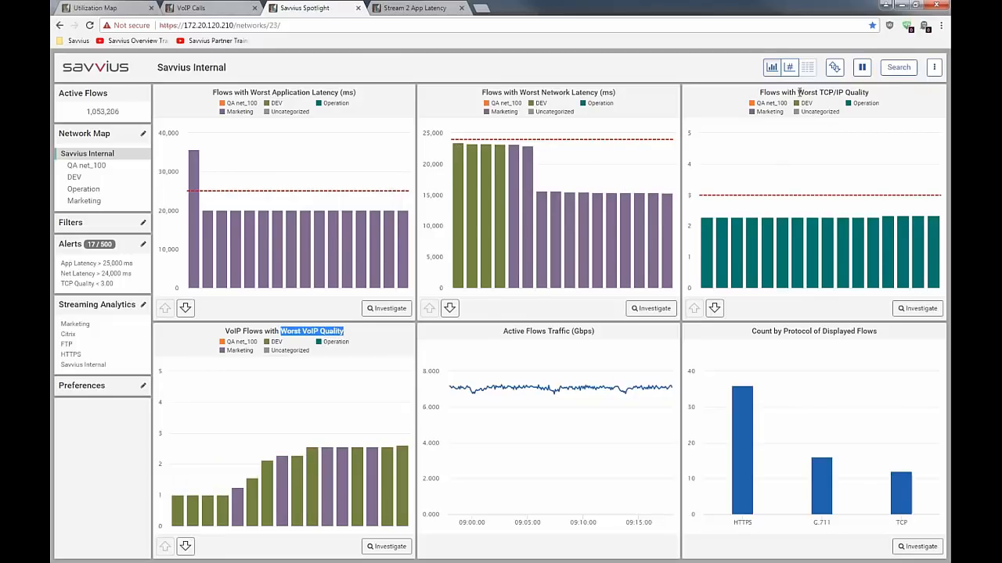
pyautogui.moveTo(798, 93); pyautogui.dragTo(872, 98)
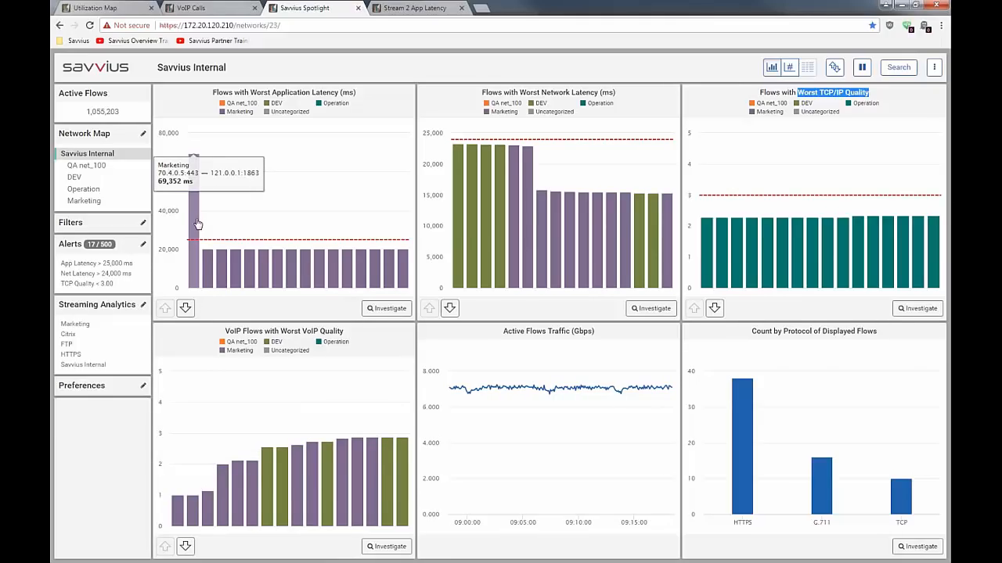
# Open the details of the flow with the tallest application latency bar and highlight its application latency value
pyautogui.click(194, 224)
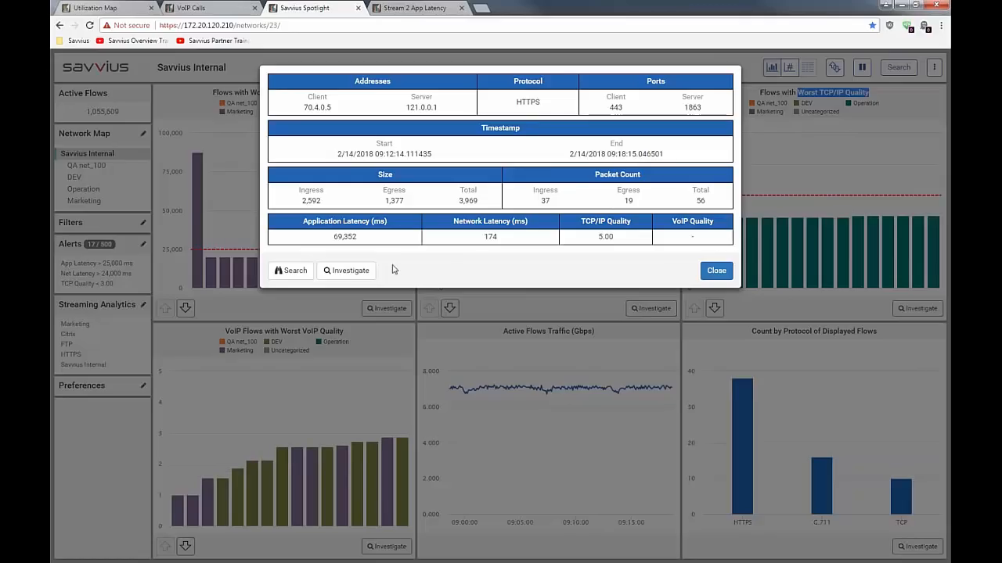
pyautogui.click(356, 238)
pyautogui.doubleClick(356, 238)
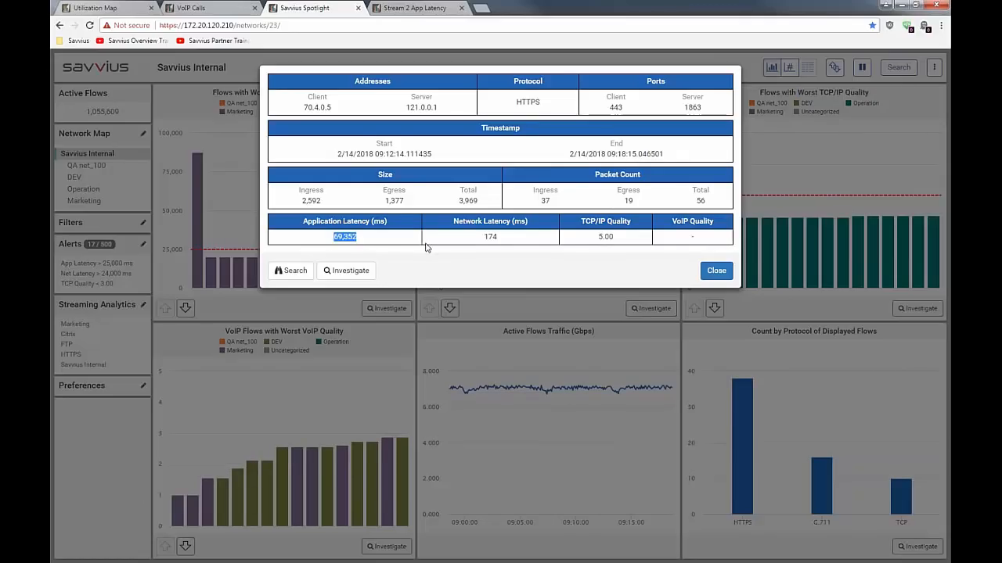
# Investigate the displayed high-latency flow to download its packet file, and close the flow details
pyautogui.click(359, 274)
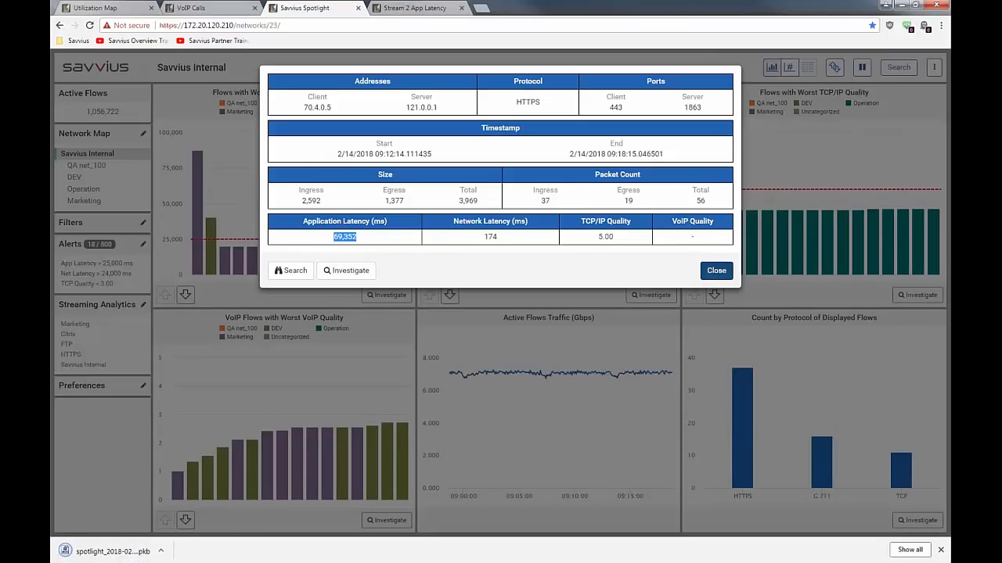
pyautogui.click(716, 270)
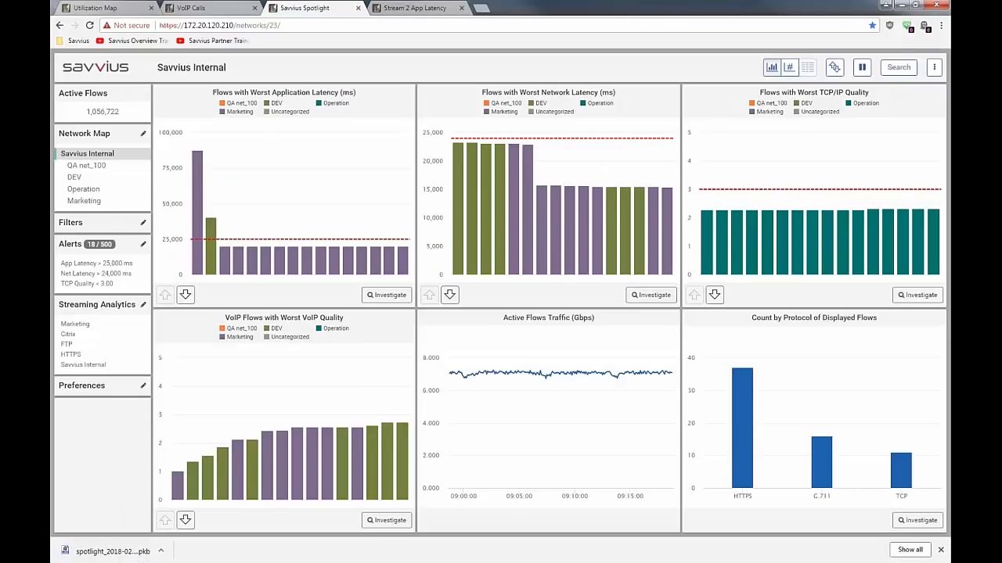
# Switch to Omnipeek, open the LAB-Insight-DJ engine's forensics timeline, and select the range from 14:05:05 to 14:05:07
pyautogui.hotkey('alt', 'Tab')
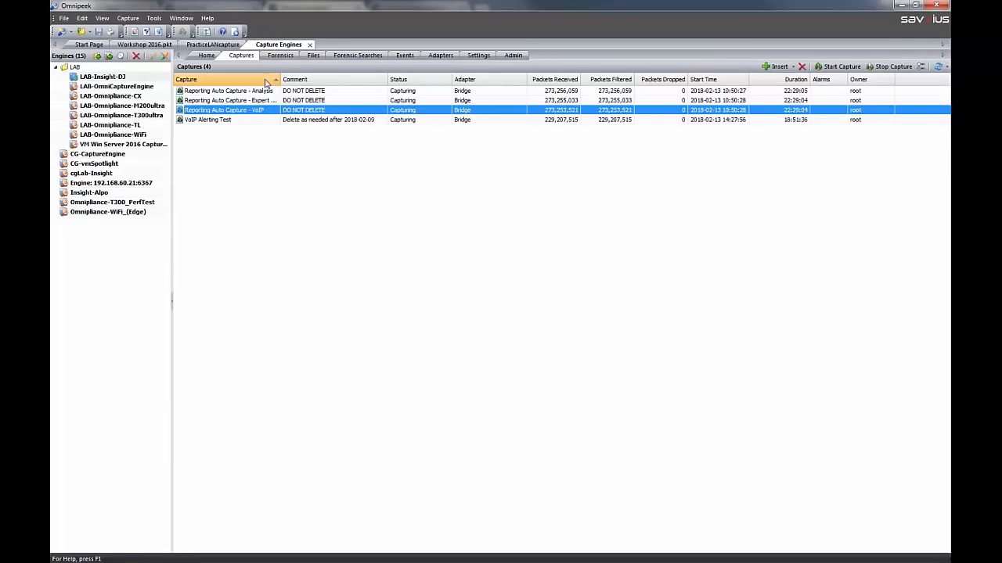
pyautogui.click(279, 56)
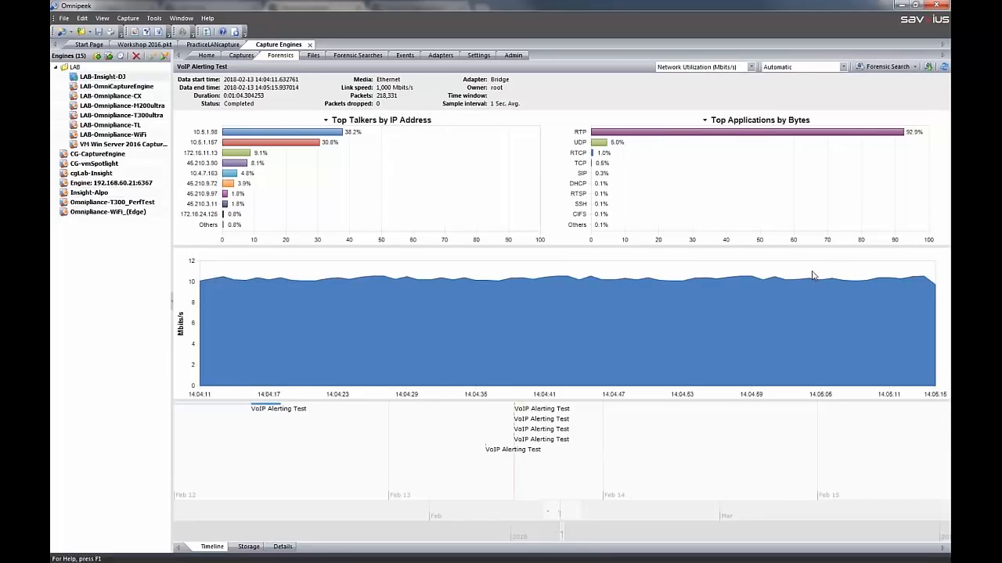
pyautogui.moveTo(812, 275); pyautogui.dragTo(832, 275)
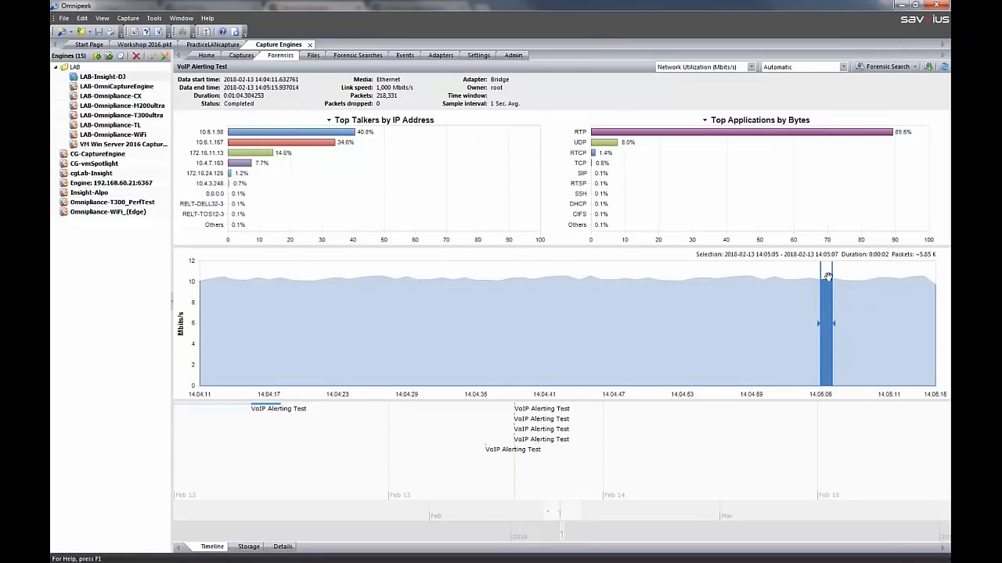
# Open a custom forensic search for the selected time range, review its filter and analysis options, and cancel it
pyautogui.rightClick(828, 276)
pyautogui.moveTo(846, 285)
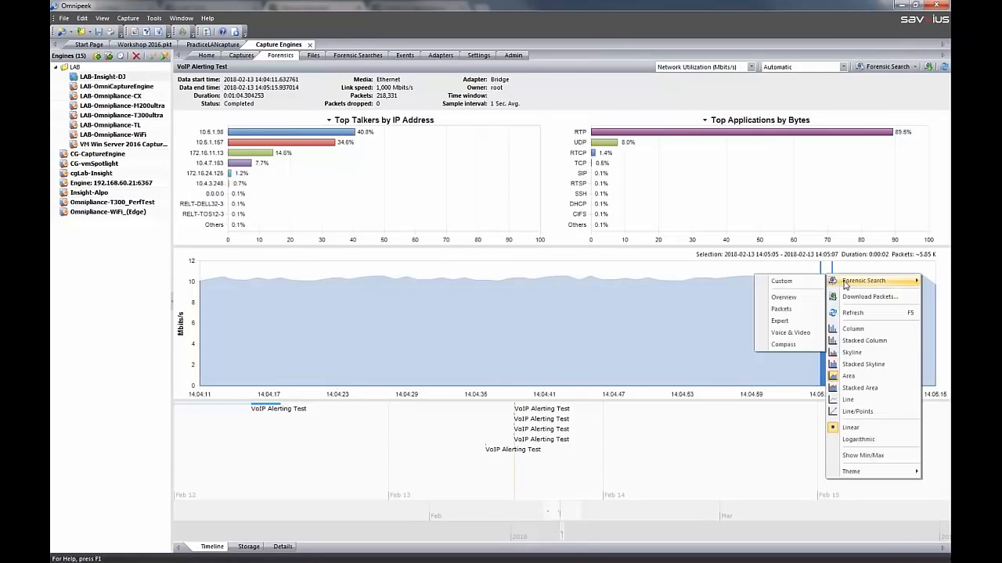
pyautogui.click(796, 285)
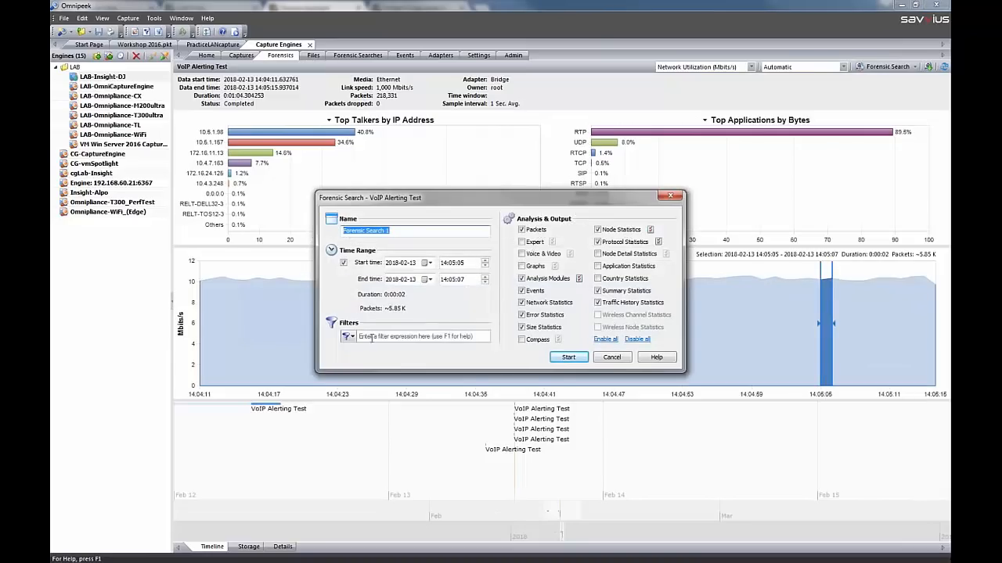
pyautogui.click(369, 338)
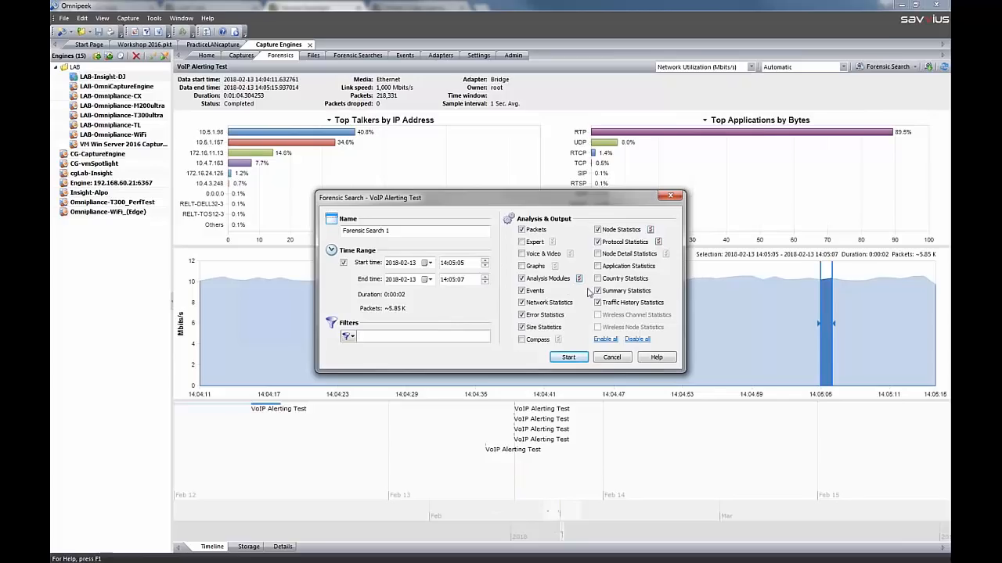
pyautogui.click(612, 357)
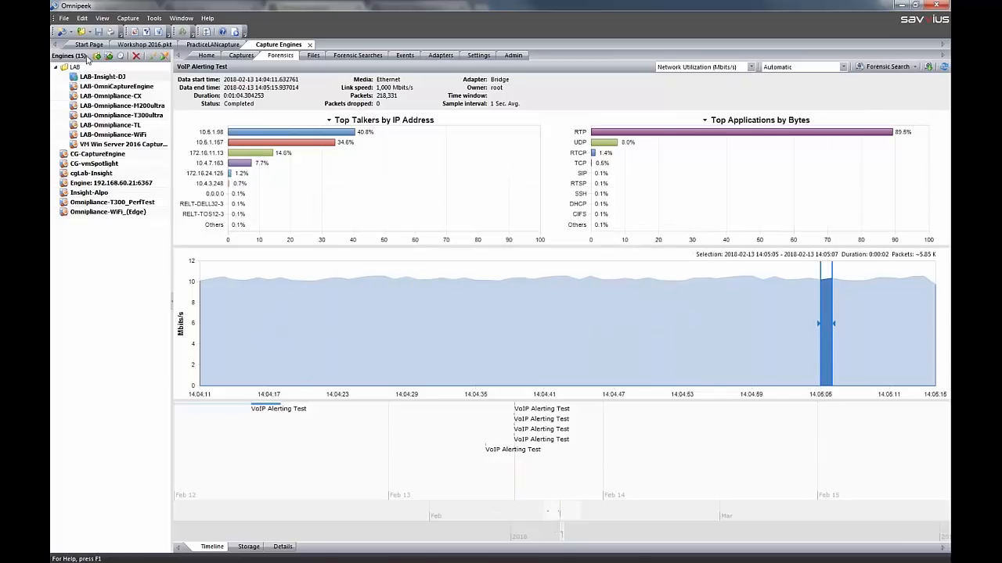
# View the Compass dashboard of Workshop 2016.pkt, inspect packet 340 in the packet list, and return to Compass
pyautogui.click(127, 45)
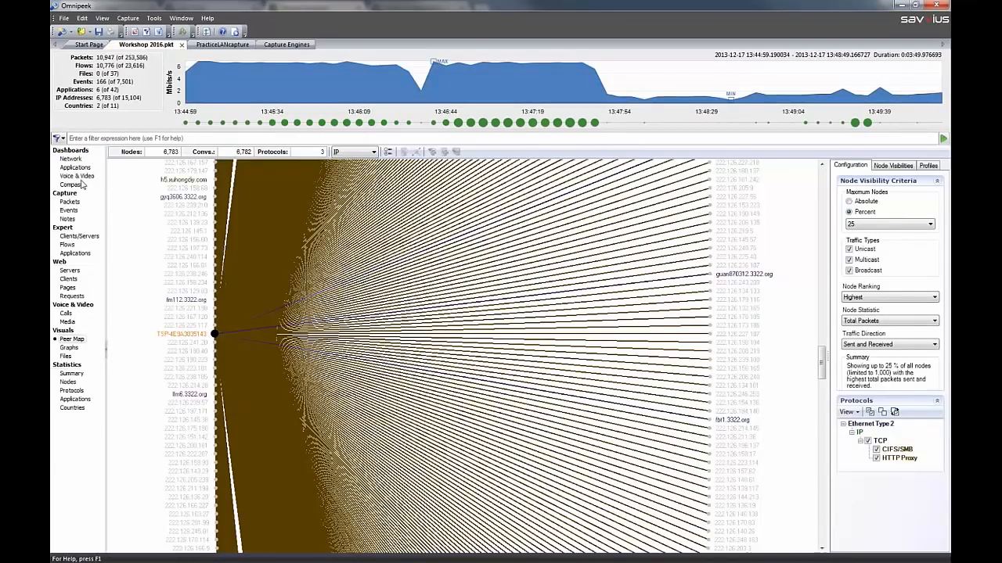
pyautogui.click(80, 187)
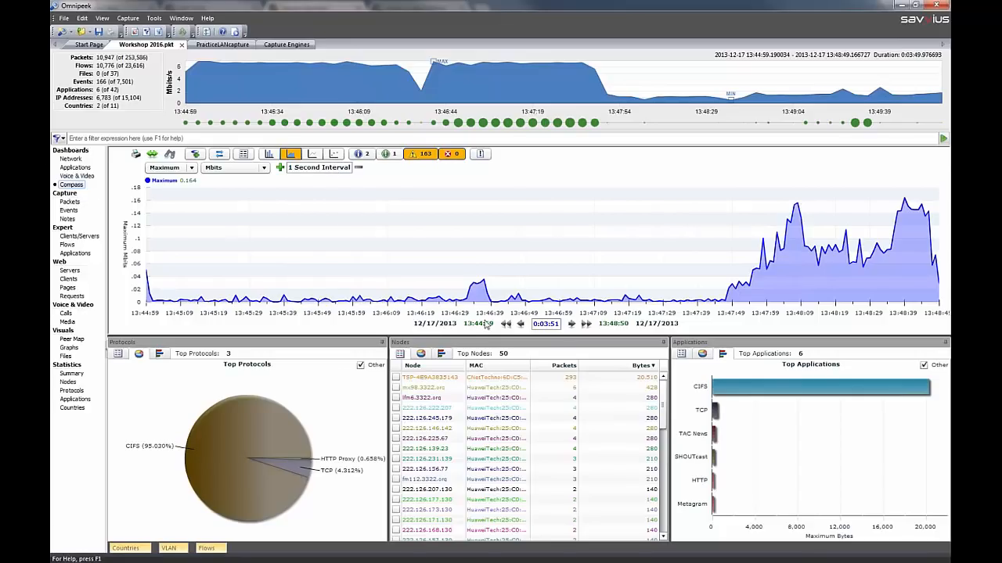
pyautogui.click(77, 203)
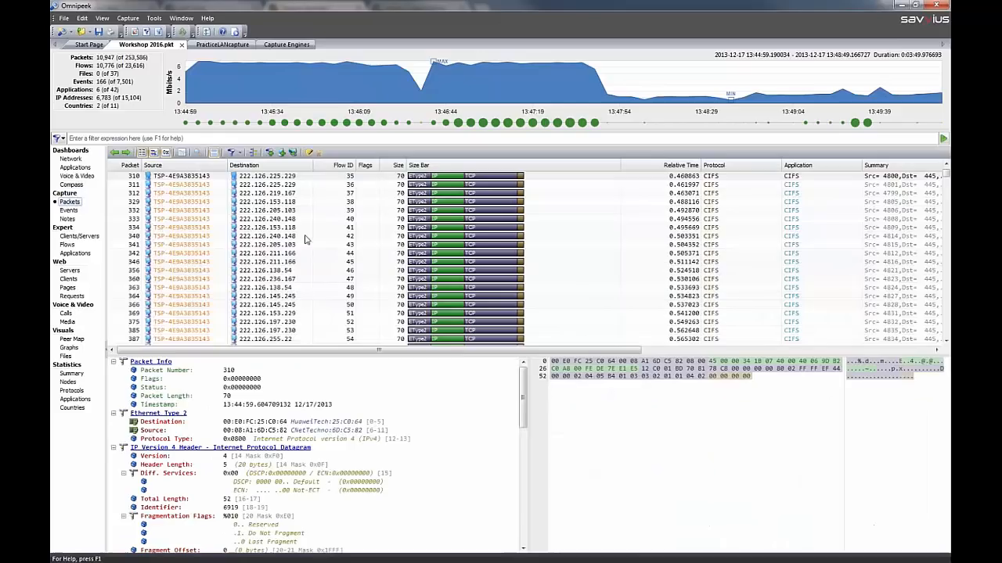
pyautogui.click(317, 235)
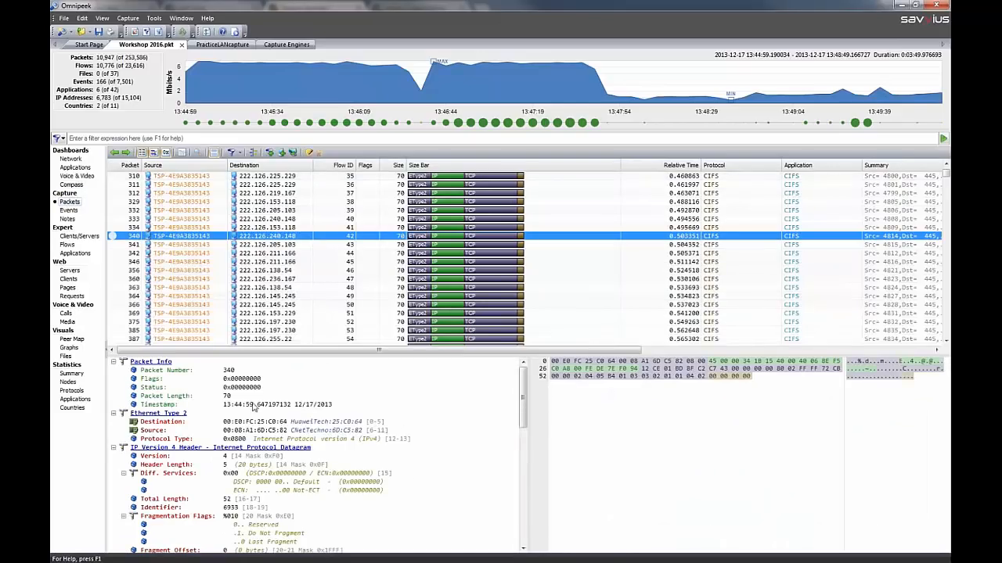
pyautogui.click(75, 185)
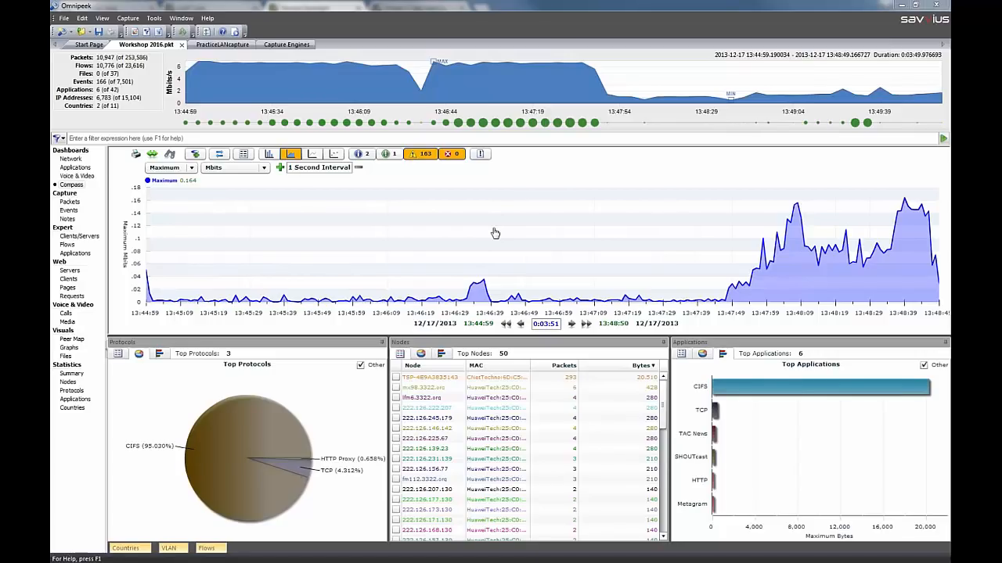
# View the start page and the VM Win Server 2016 engine's connection form, and return to the captures on LAB-Insight-DJ
pyautogui.click(108, 46)
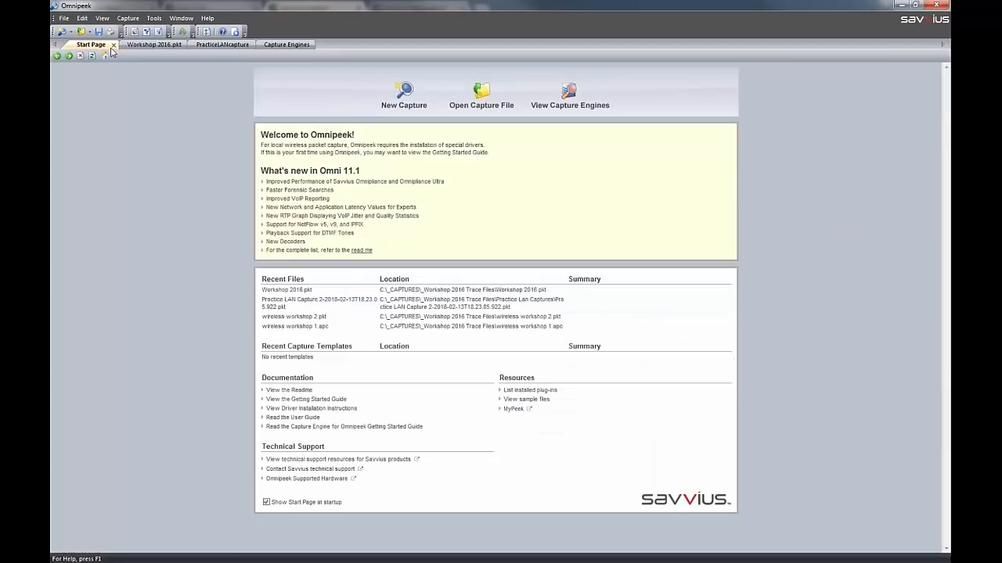
pyautogui.click(286, 44)
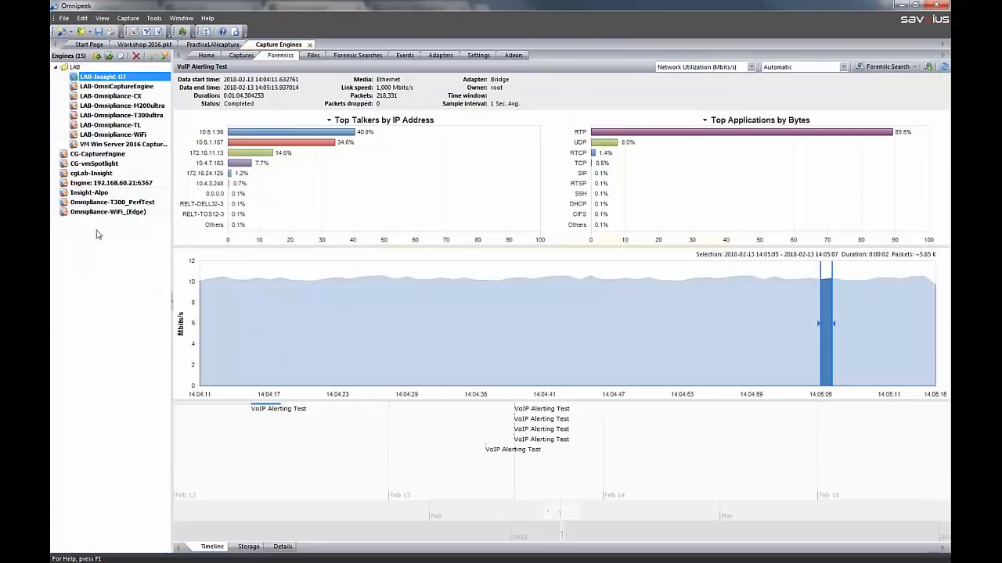
pyautogui.click(122, 145)
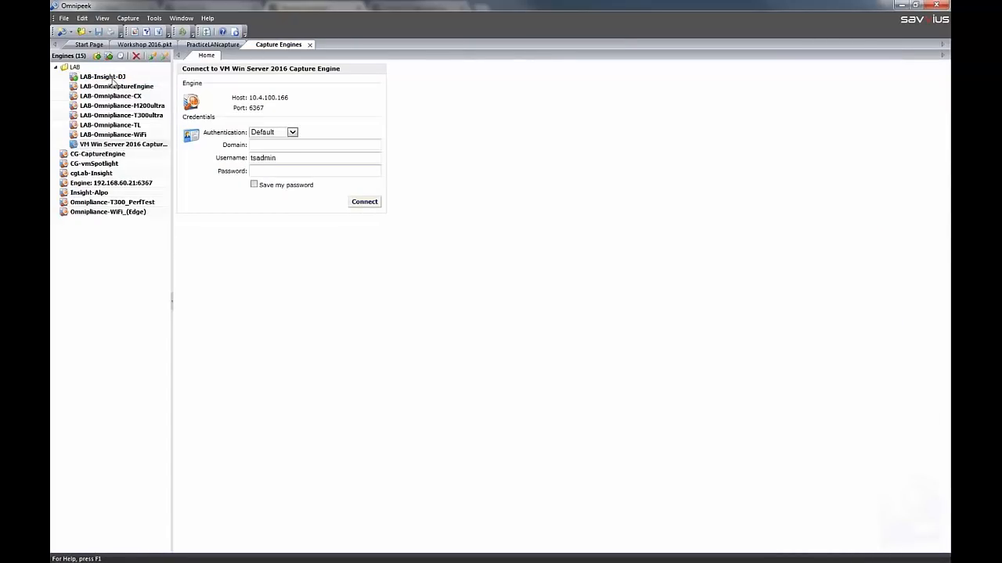
pyautogui.click(353, 202)
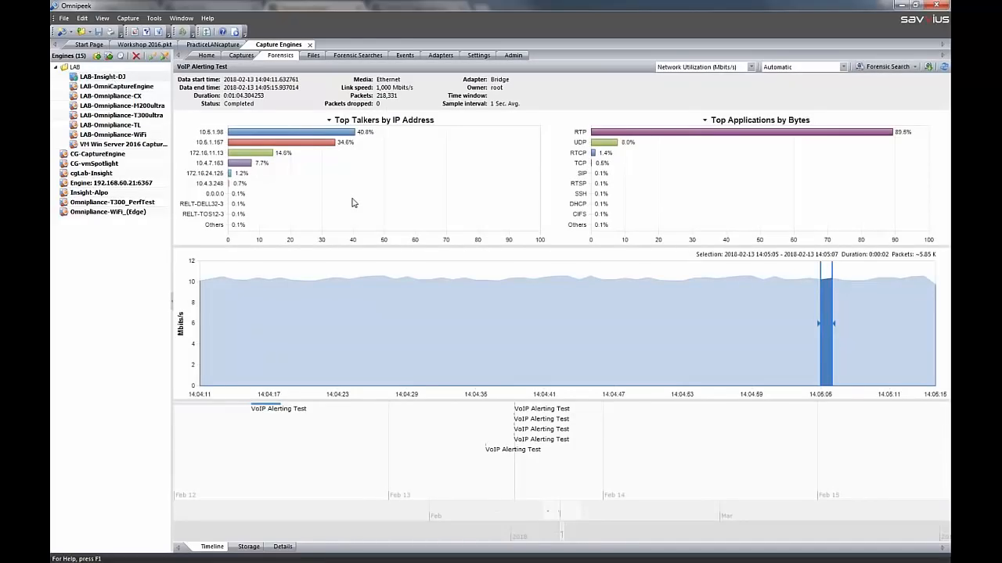
pyautogui.click(241, 55)
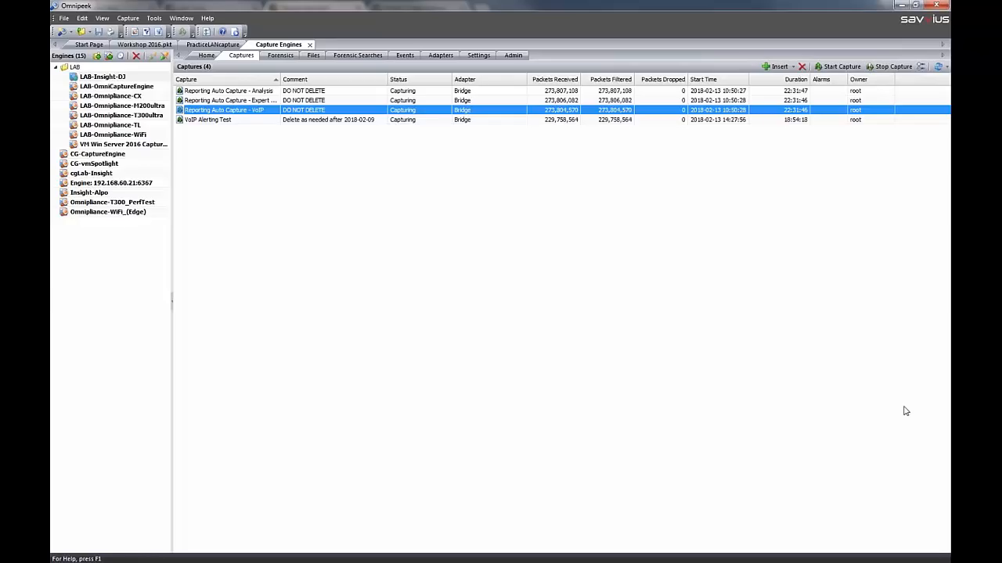
pyautogui.hotkey('alt', 'Tab')
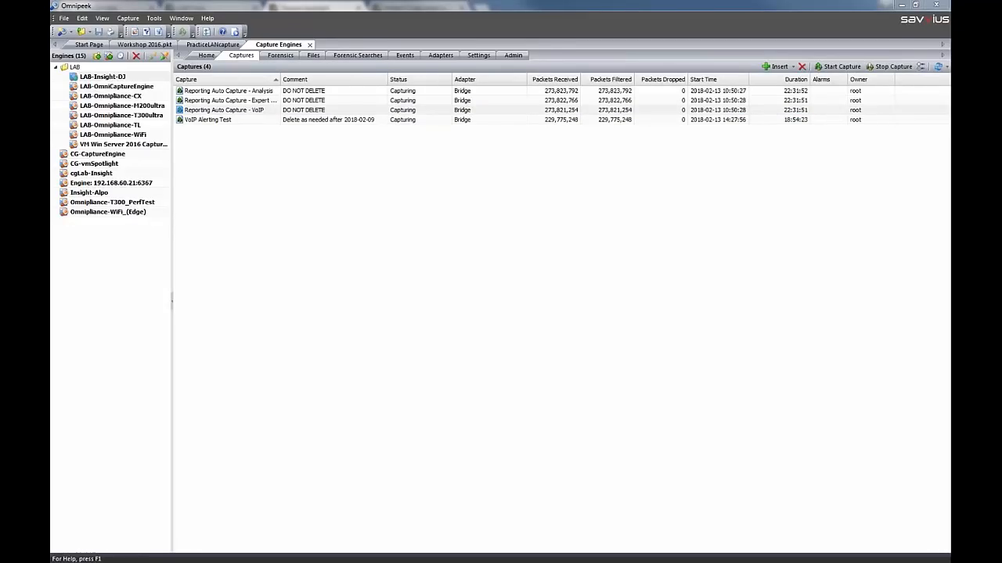
# Open the protocol statistics of Workshop 2016.pkt and unhide all of its packets
pyautogui.click(146, 44)
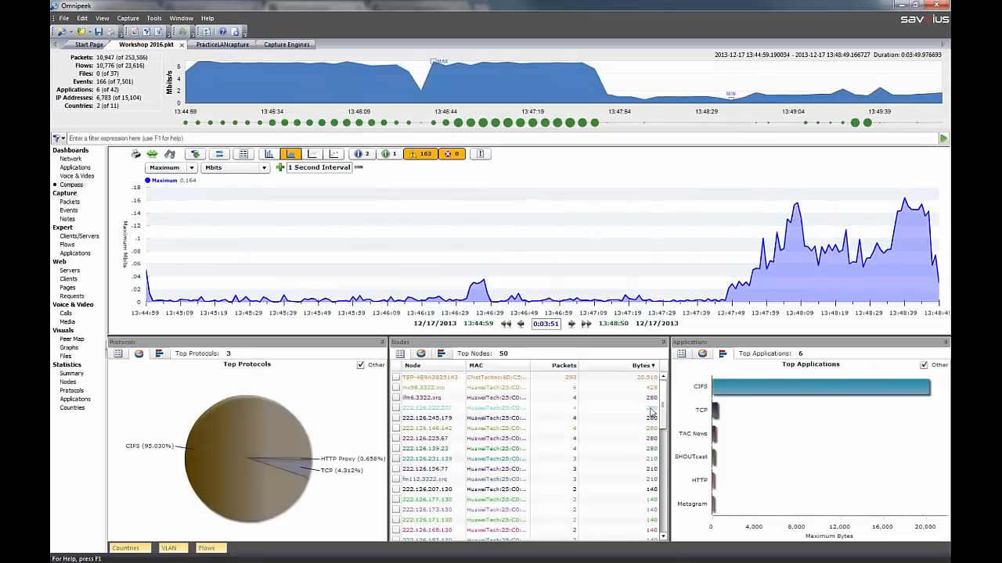
pyautogui.click(71, 390)
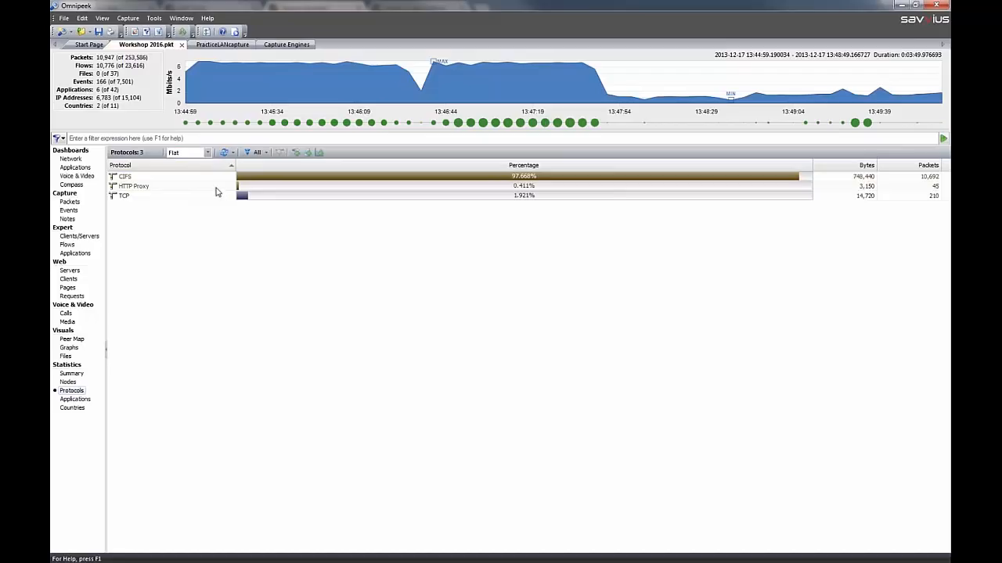
pyautogui.click(81, 19)
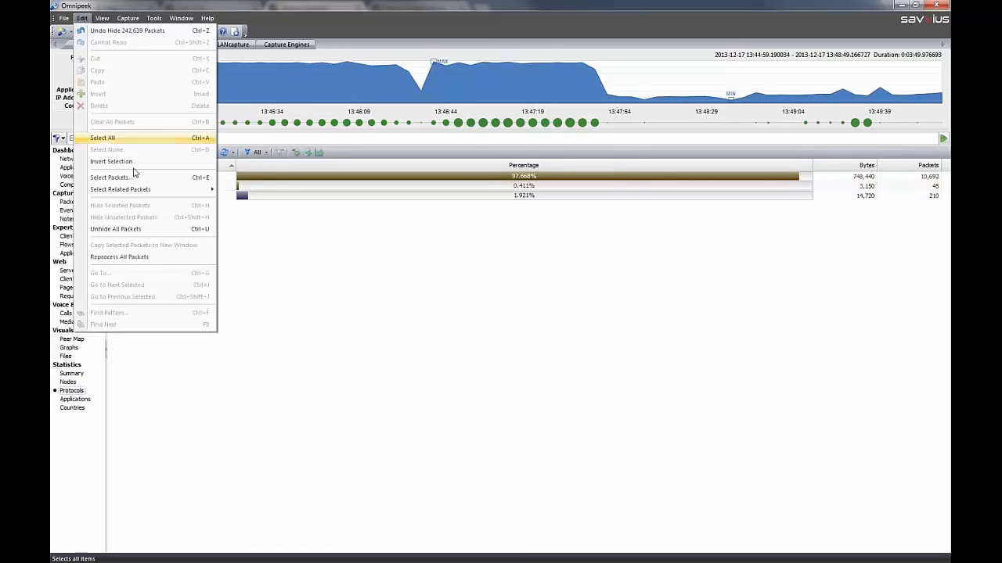
pyautogui.click(151, 229)
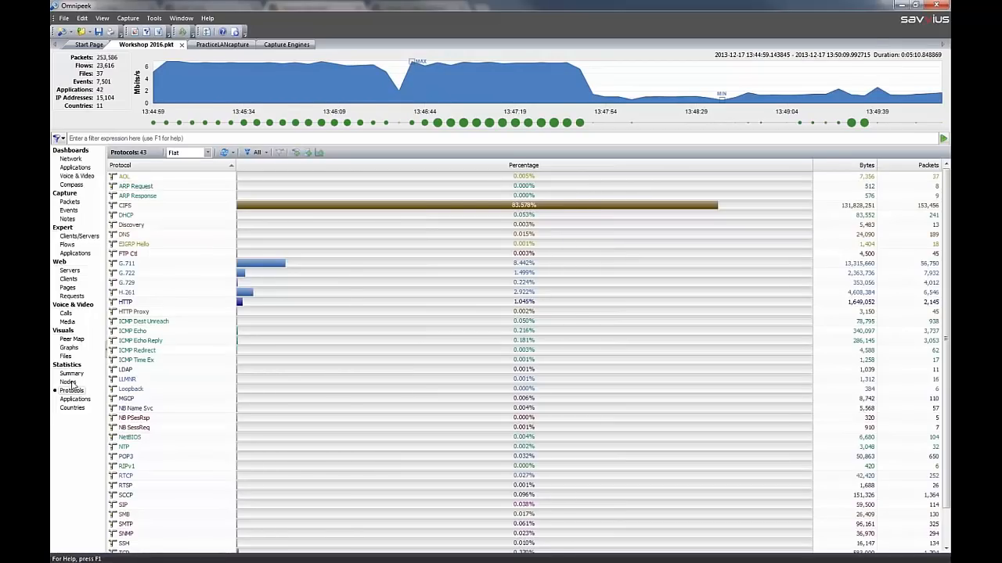
# From the node statistics, select packets with 205.188.9.185 as source or destination and copy them to a new window
pyautogui.click(68, 382)
pyautogui.rightClick(148, 214)
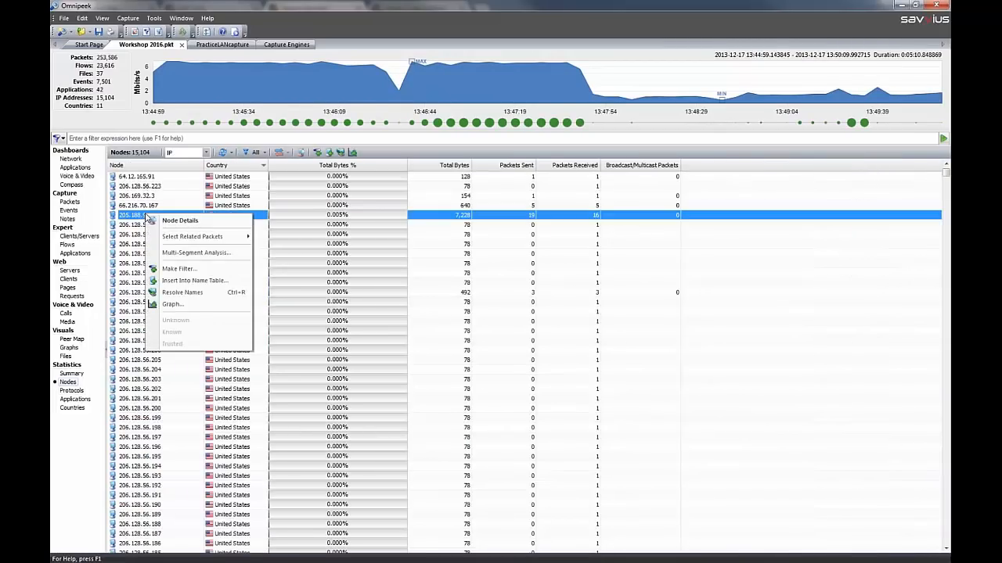
pyautogui.moveTo(195, 242)
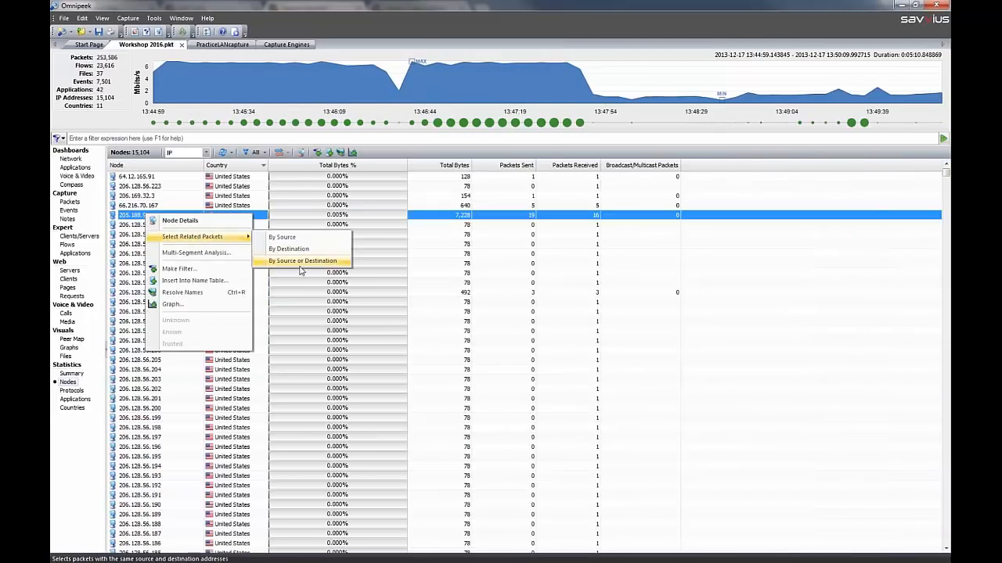
pyautogui.click(313, 260)
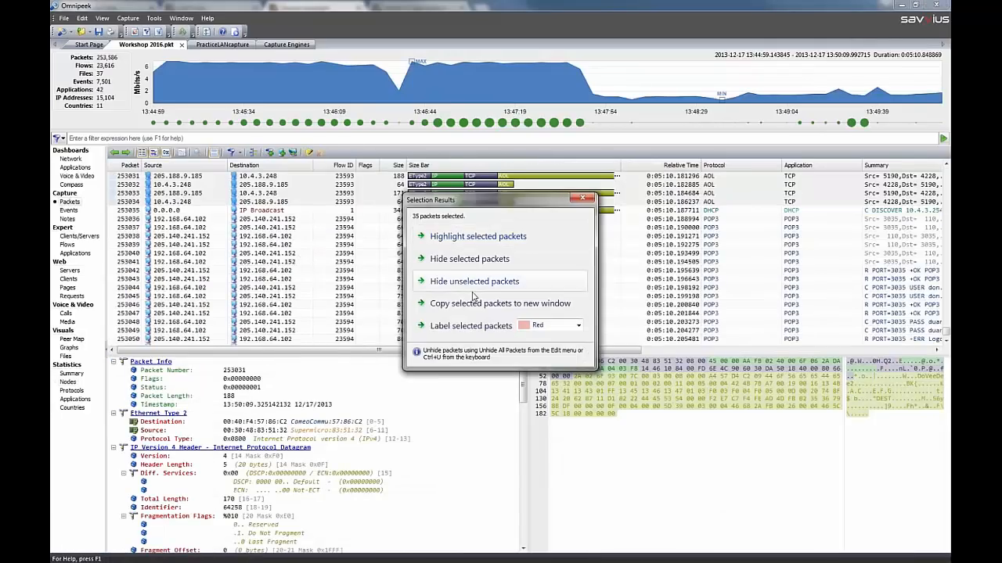
pyautogui.click(475, 304)
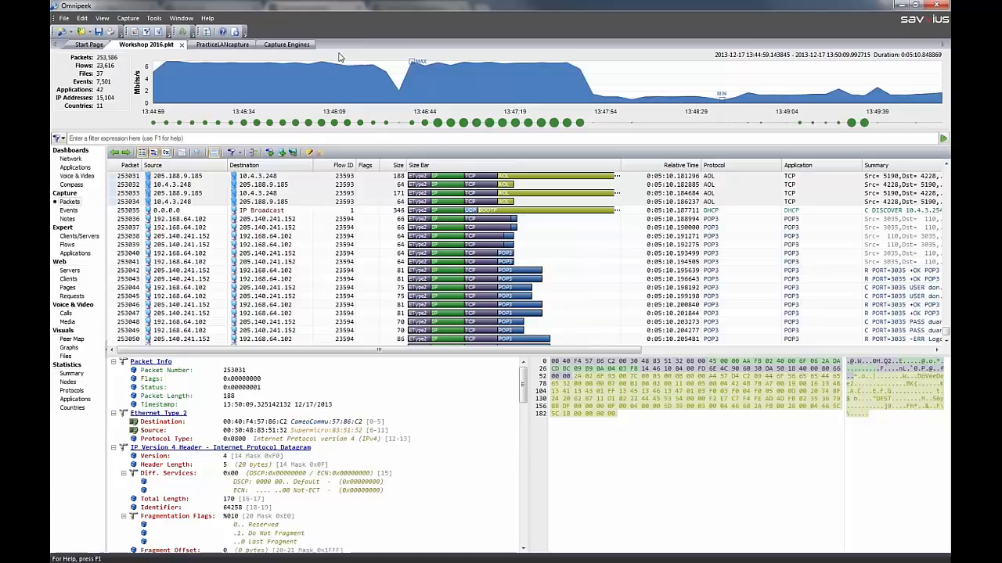
# View the protocol statistics of the copied packet selection and close its window
pyautogui.click(71, 390)
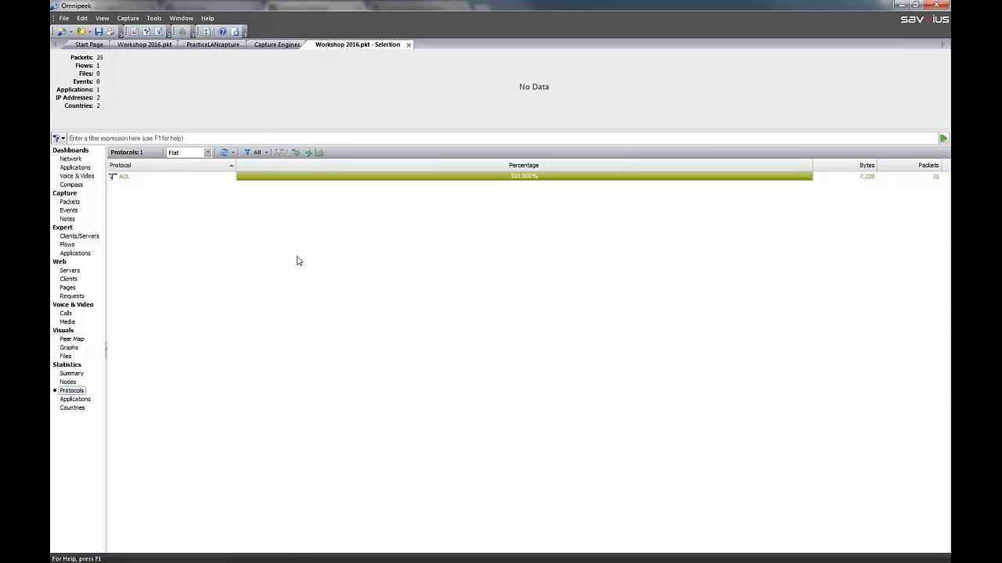
pyautogui.click(408, 46)
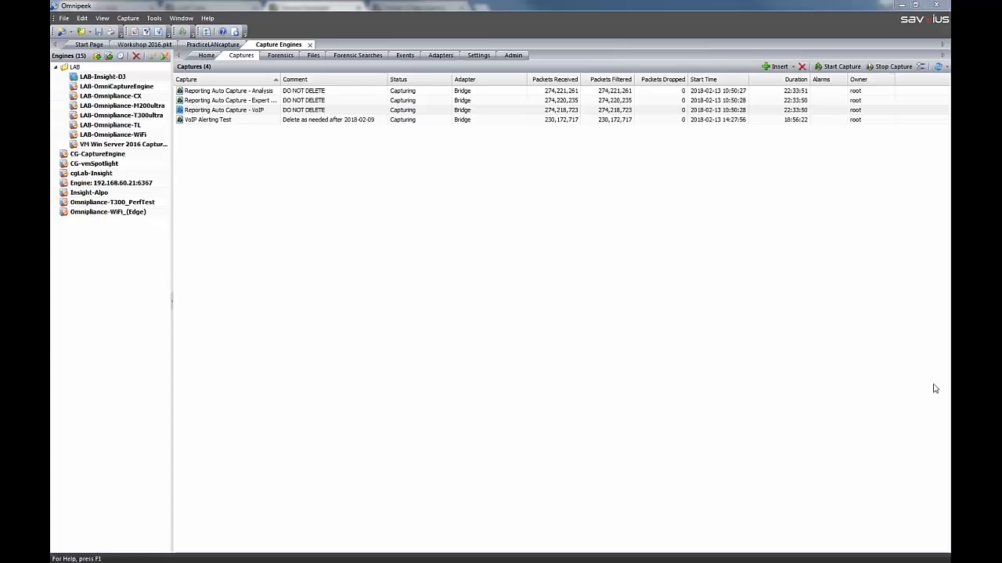
# Start a new capture and choose the MyCiscoAP adapter from the Access Point Capture Adapter module
pyautogui.click(62, 33)
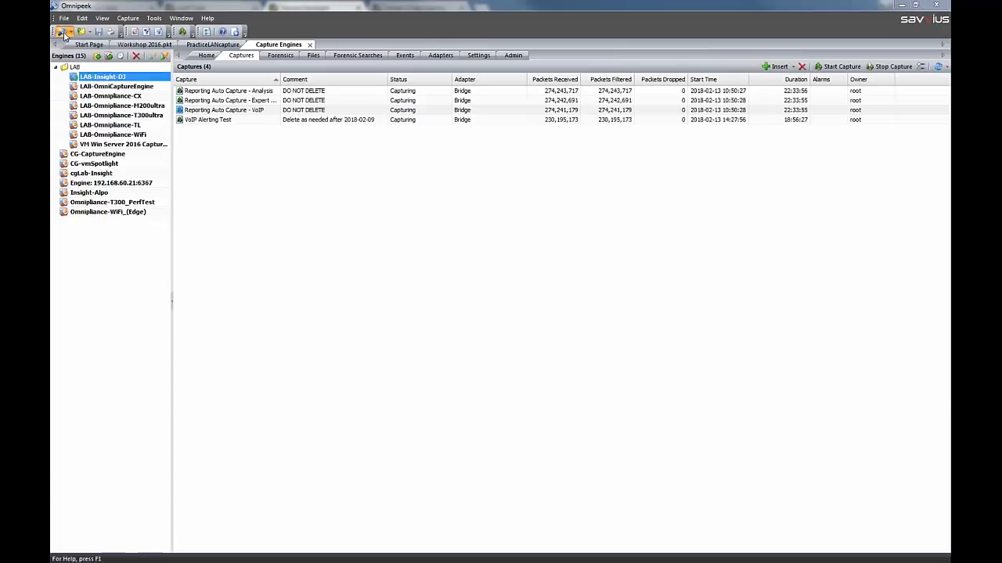
pyautogui.click(375, 189)
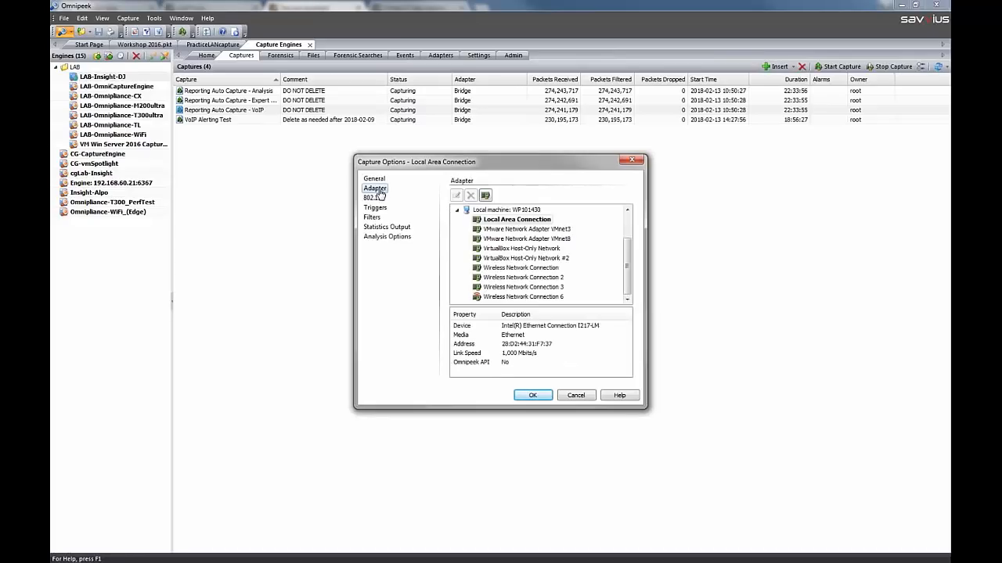
pyautogui.click(457, 210)
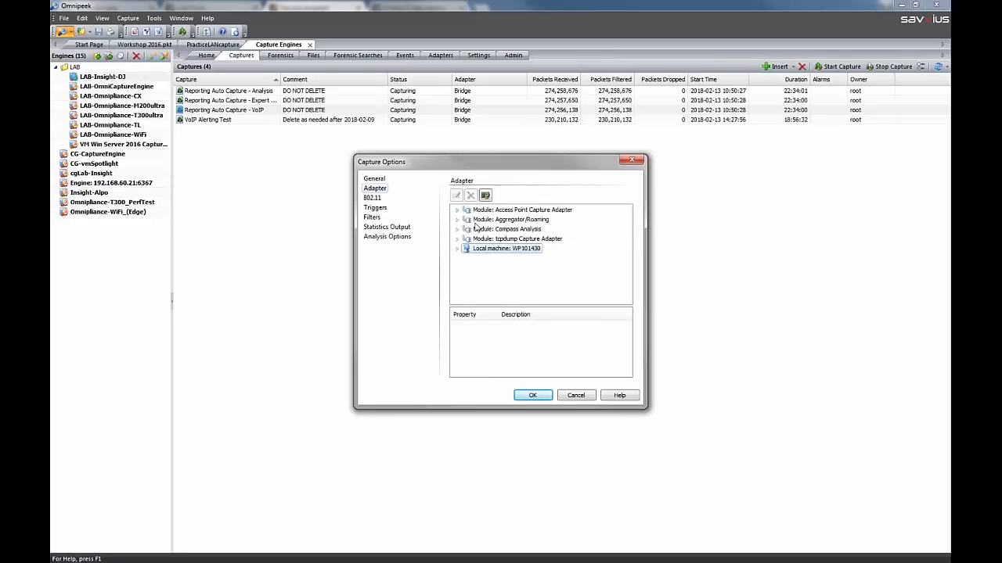
pyautogui.click(457, 210)
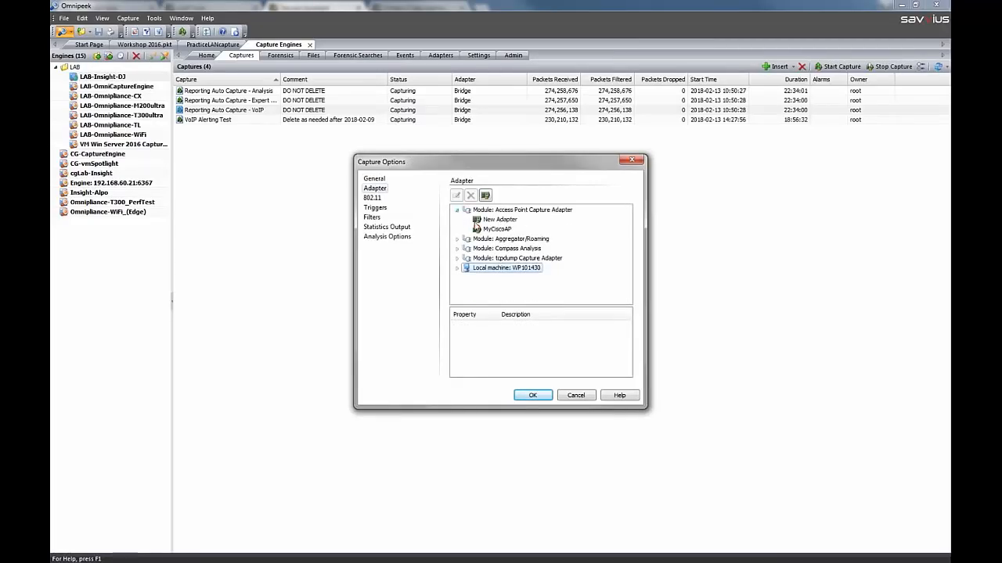
pyautogui.click(492, 230)
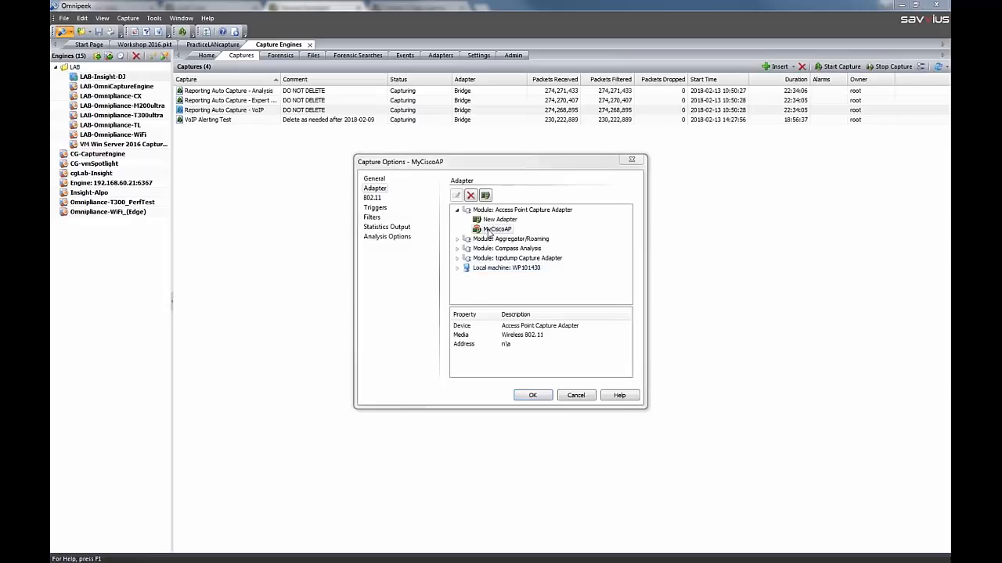
# Define a new adapter in the Access Point Capture Adapter module with the name MyAerohive and IP address 10.10.10.10
pyautogui.click(567, 347)
pyautogui.doubleClick(497, 219)
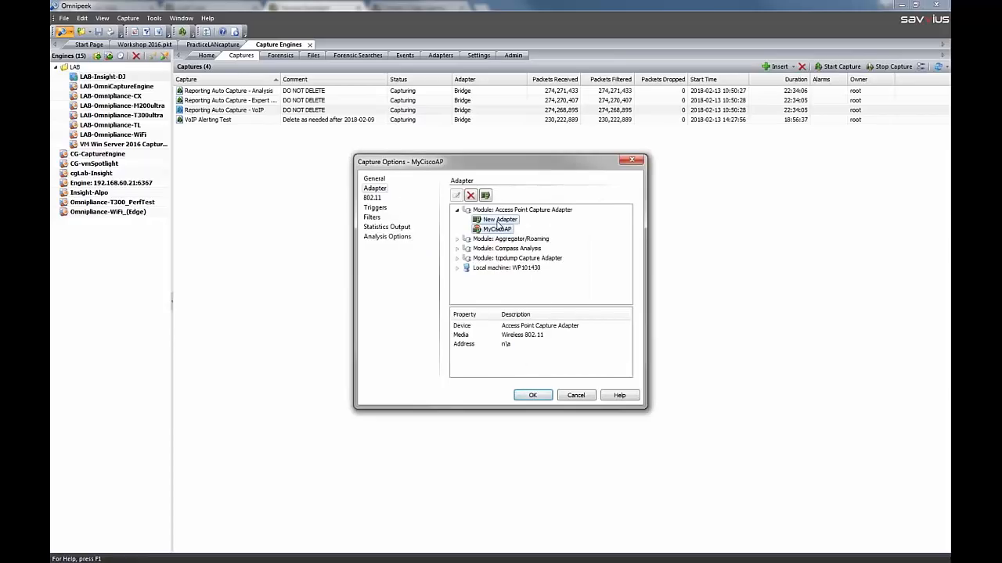
pyautogui.doubleClick(494, 272)
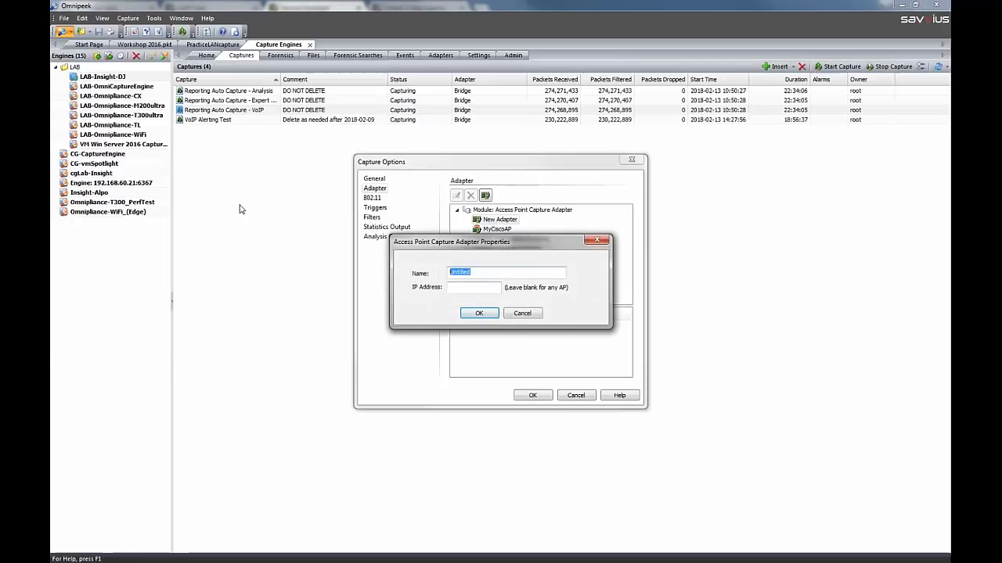
pyautogui.write('MyAerohive')
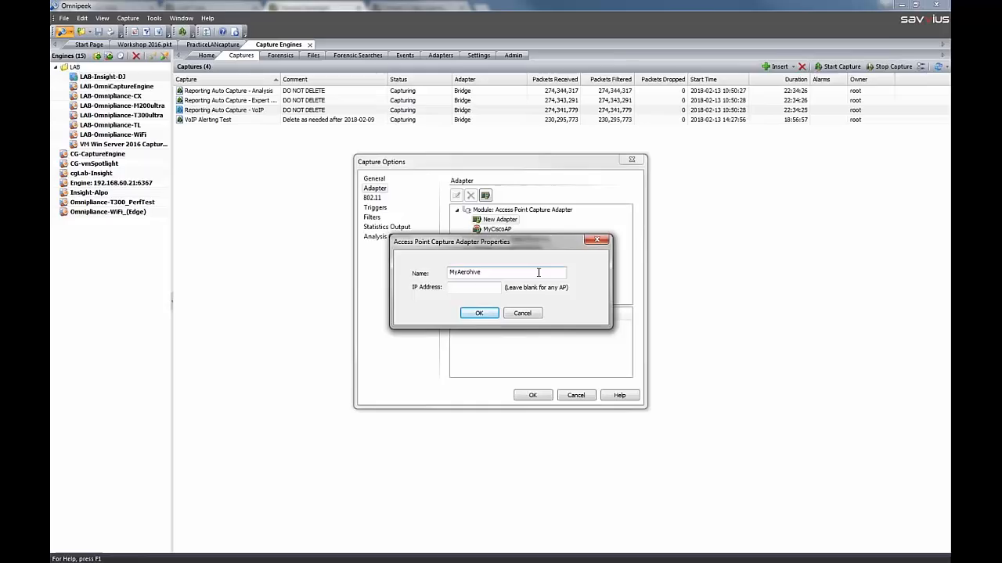
pyautogui.click(474, 291)
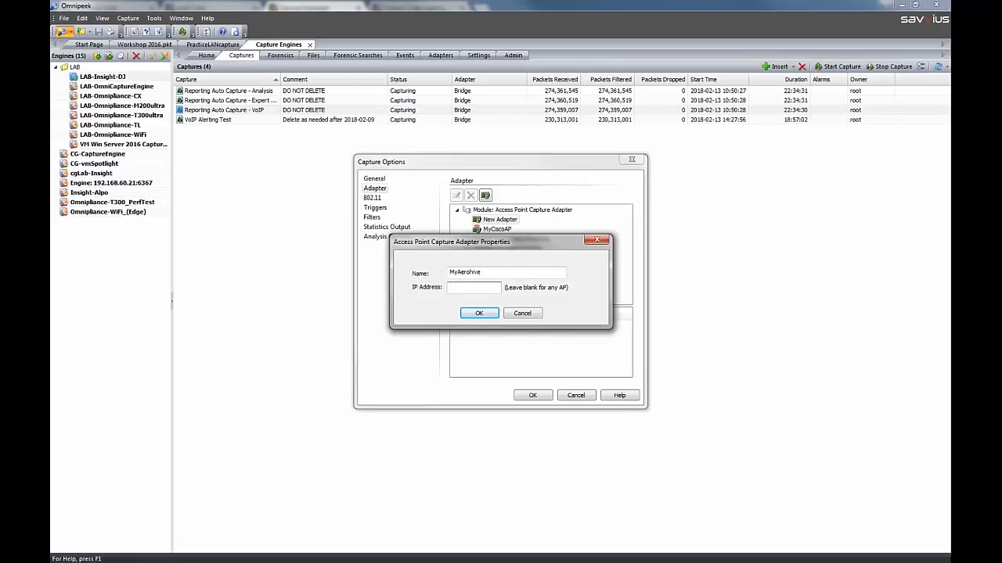
pyautogui.write('10.10.10.10')
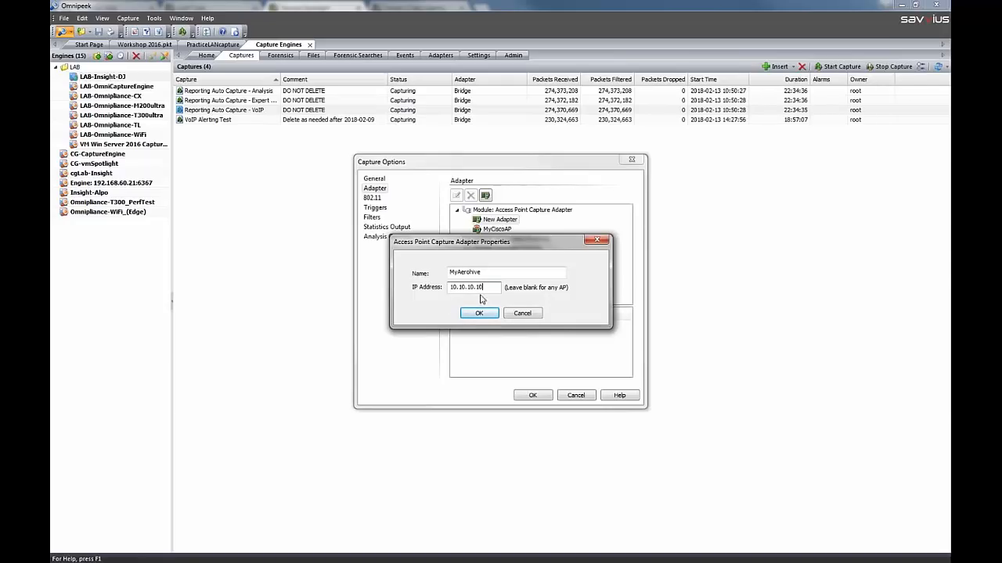
# Clear the new adapter's IP address, then discard the adapter and the capture options
pyautogui.moveTo(484, 289); pyautogui.dragTo(383, 291)
pyautogui.press('BackSpace')
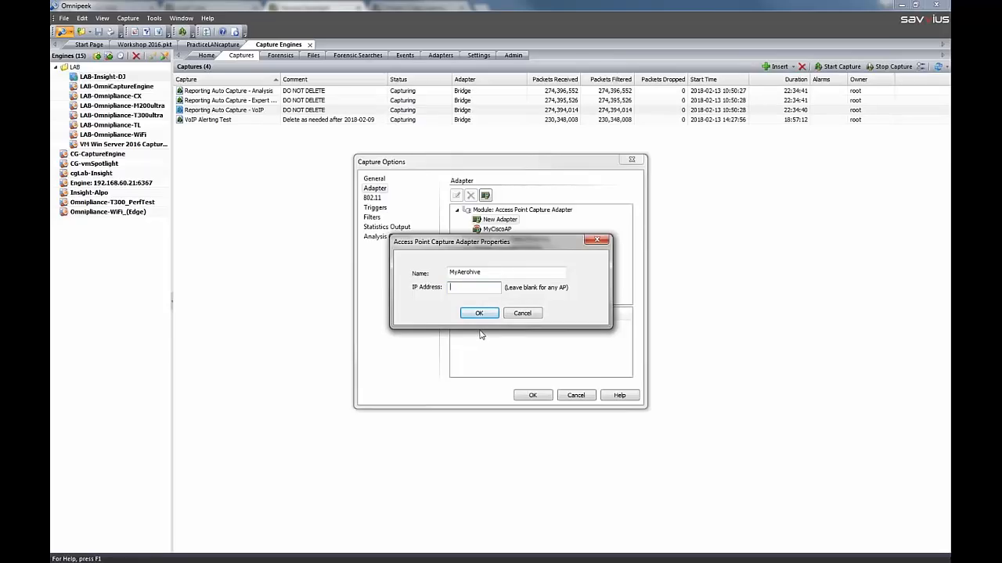
pyautogui.click(521, 315)
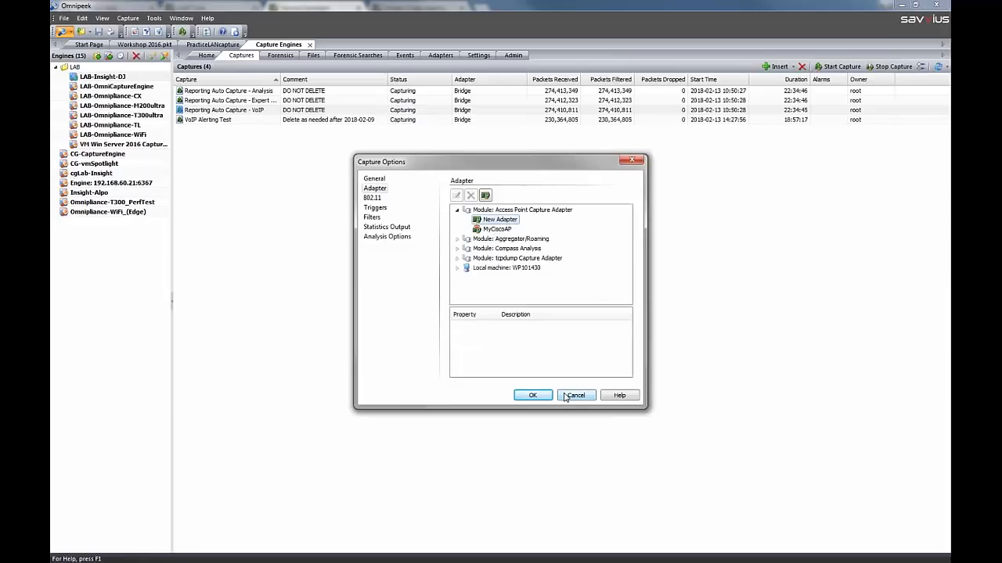
pyautogui.click(574, 395)
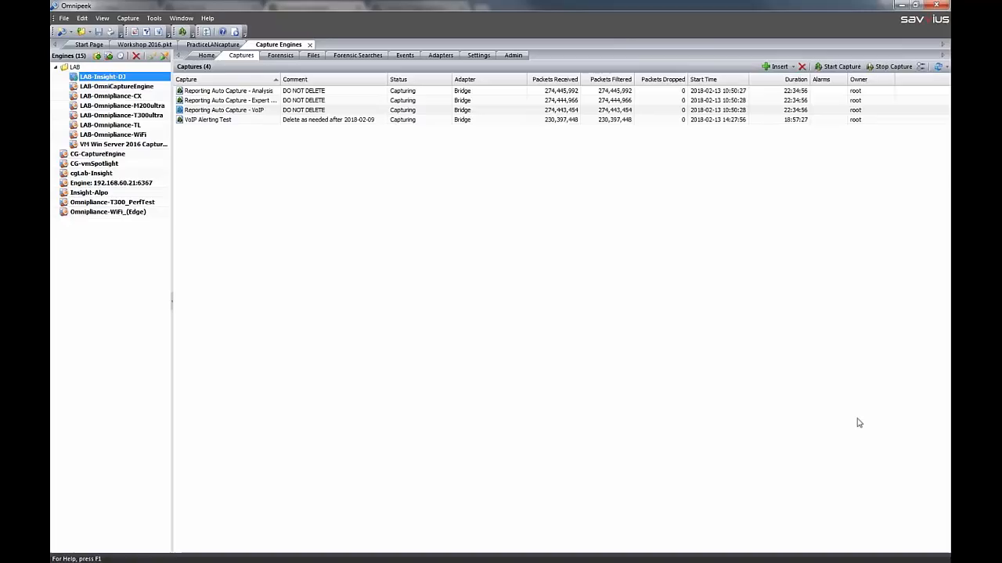
pyautogui.hotkey('alt', 'Tab')
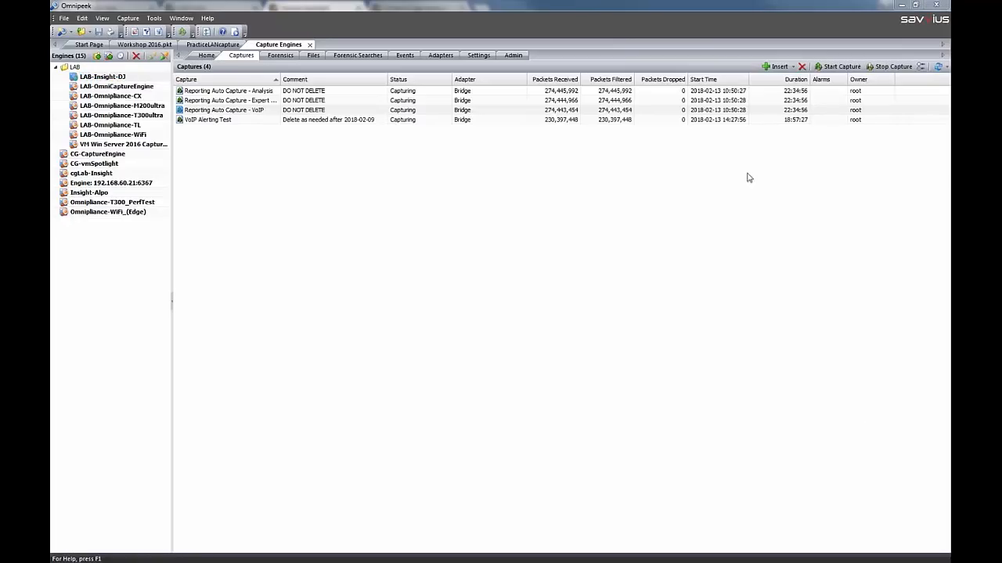
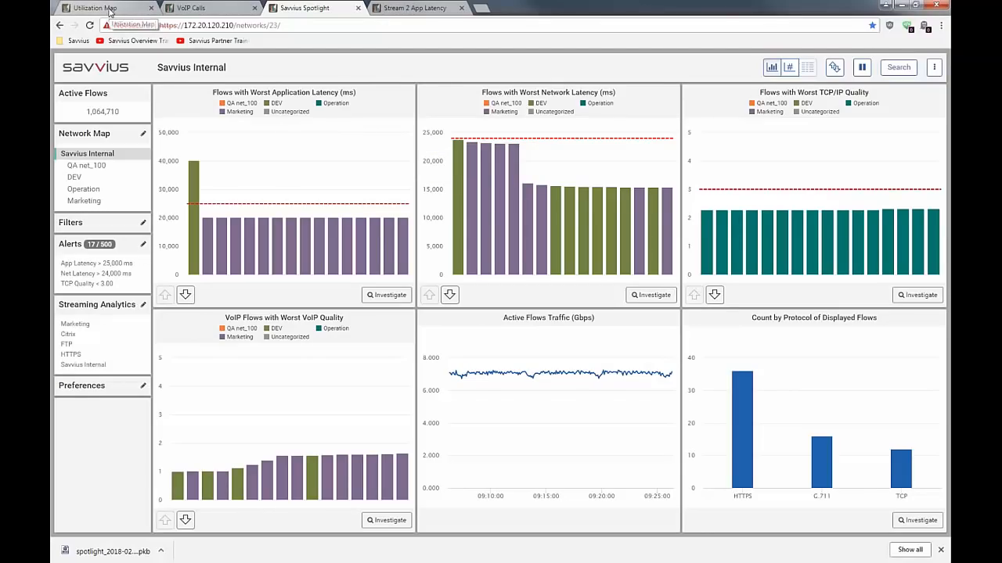
# Switch to Omnipeek, start a new capture, and turn off all analysis modules and Capture to disk in its options
pyautogui.click(110, 10)
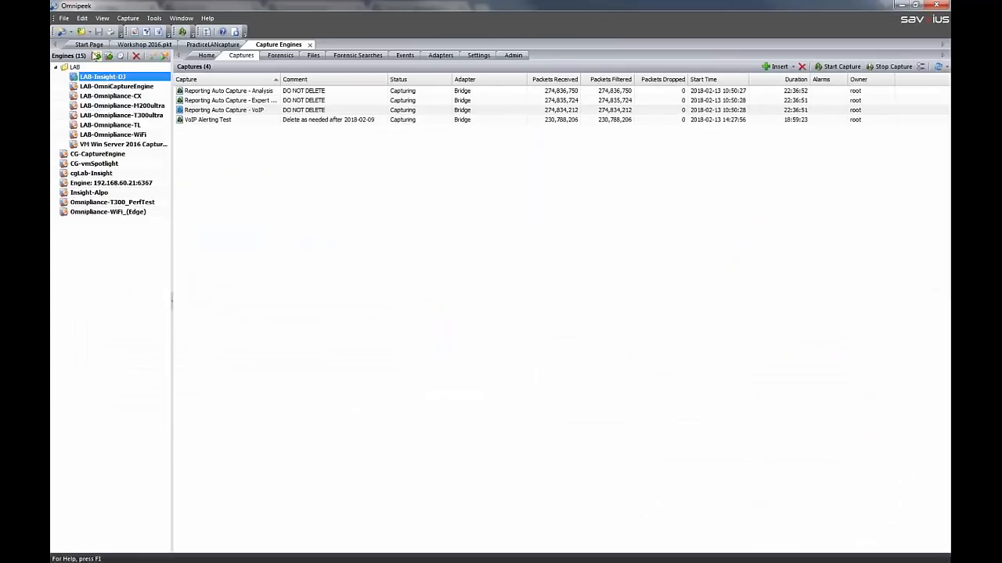
pyautogui.click(88, 44)
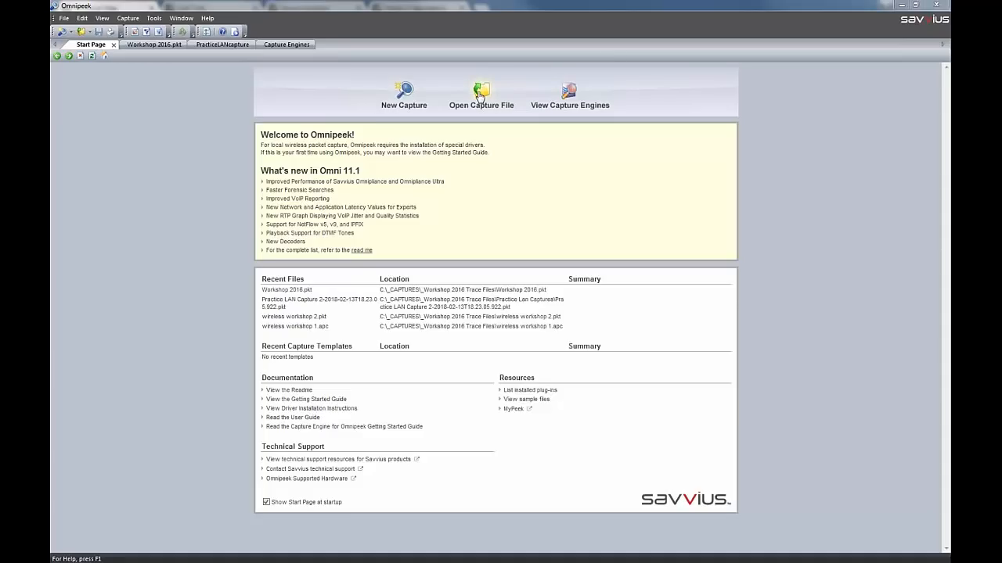
pyautogui.click(414, 87)
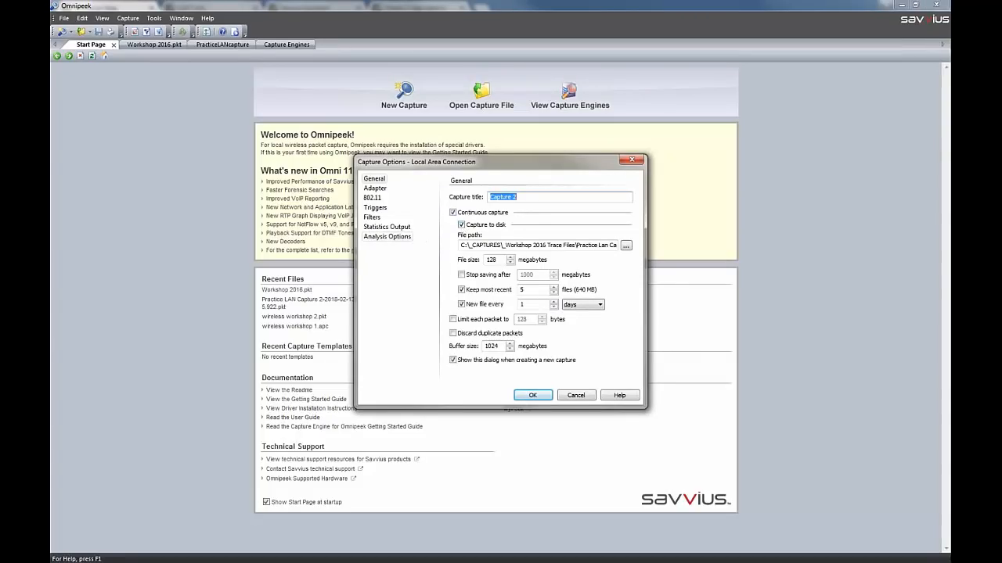
pyautogui.click(409, 237)
pyautogui.rightClick(494, 250)
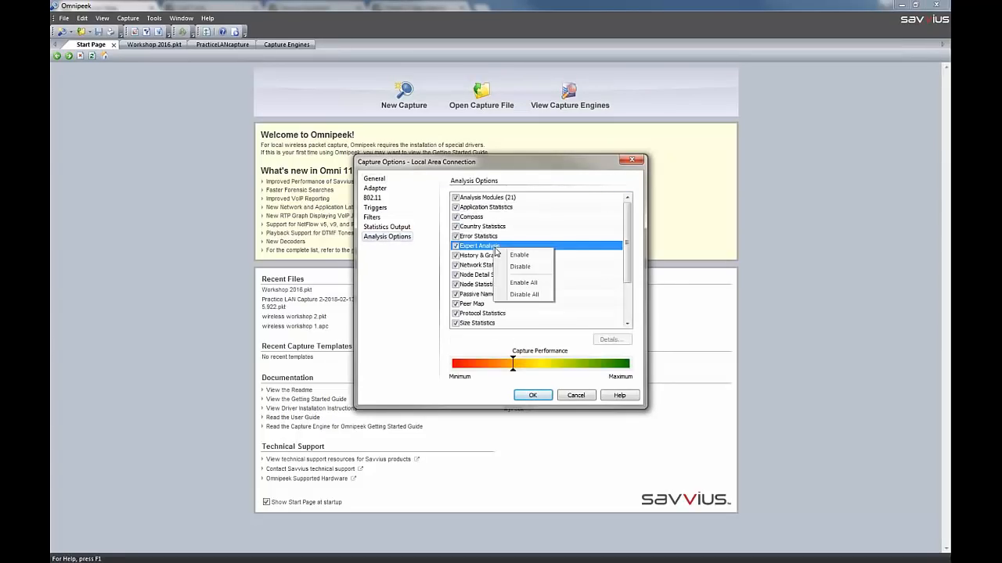
pyautogui.click(538, 296)
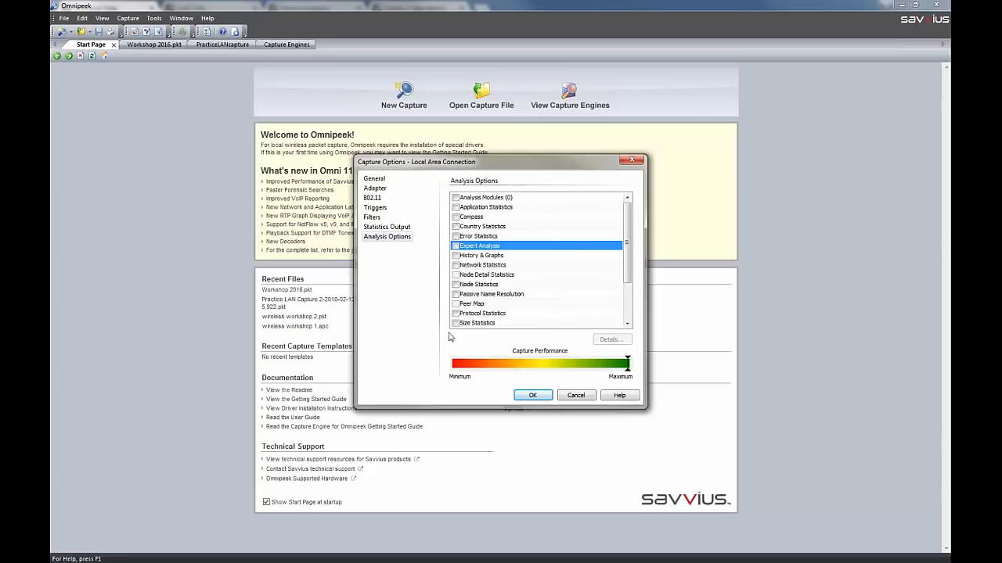
pyautogui.click(380, 179)
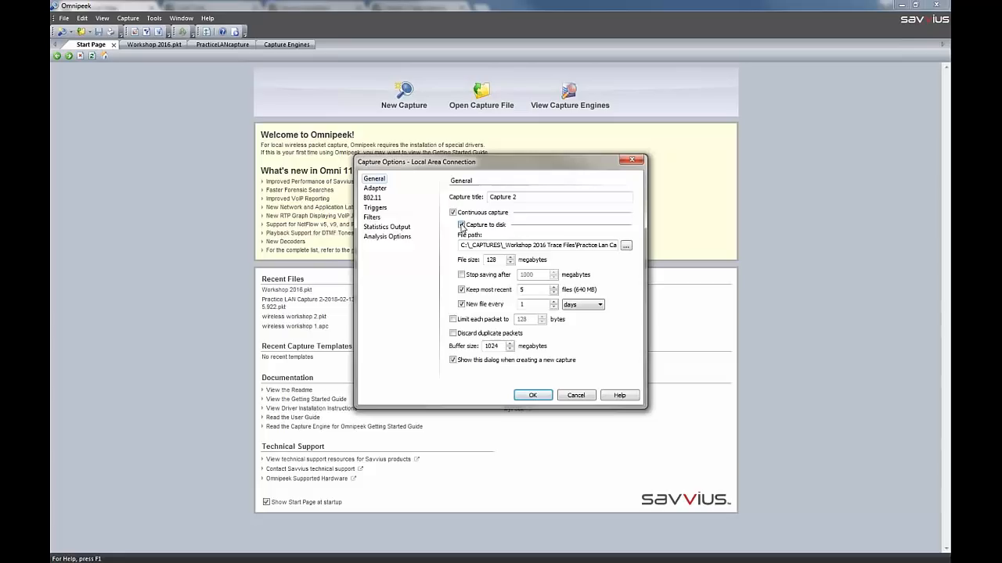
pyautogui.click(461, 225)
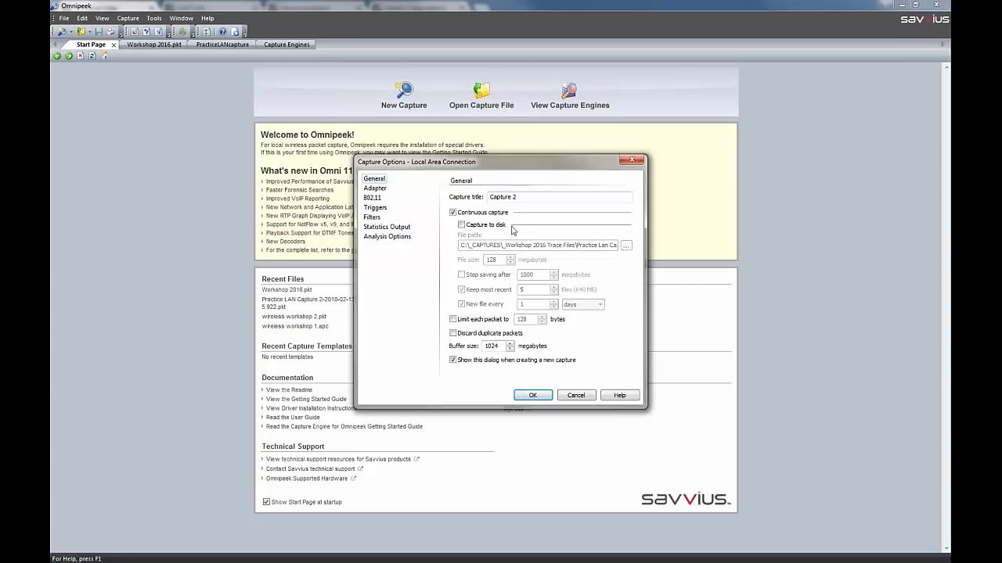
# Enable all analysis modules, turn off Voice & Video Analysis and the wireless channel and node statistics, and discard the capture options
pyautogui.click(399, 237)
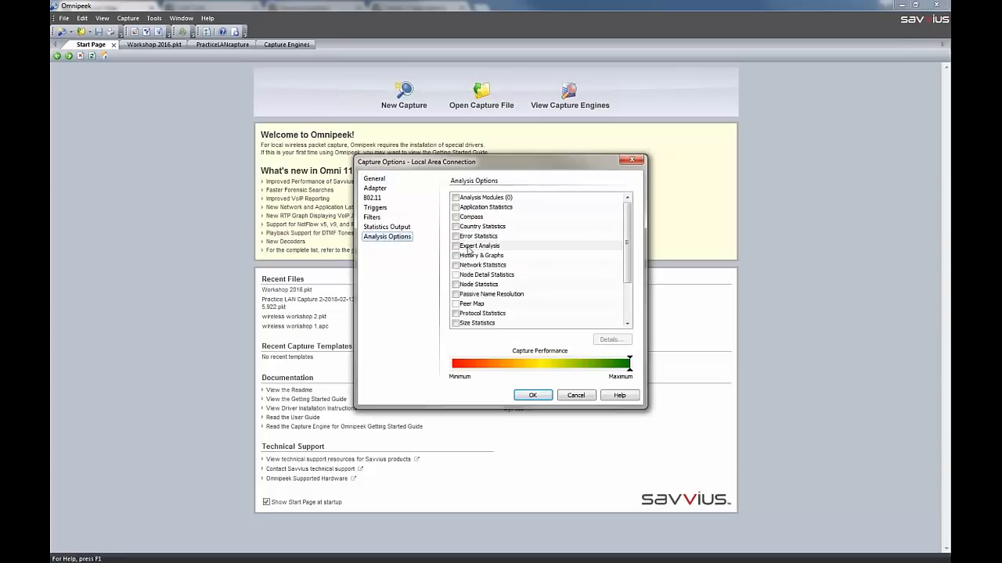
pyautogui.rightClick(468, 247)
pyautogui.click(499, 282)
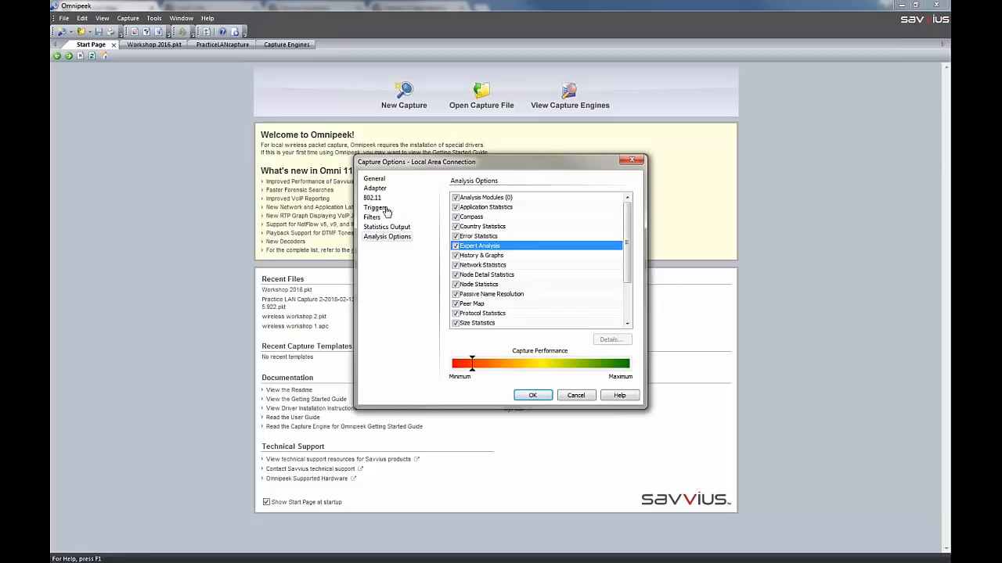
pyautogui.scroll(-2, 626, 254)
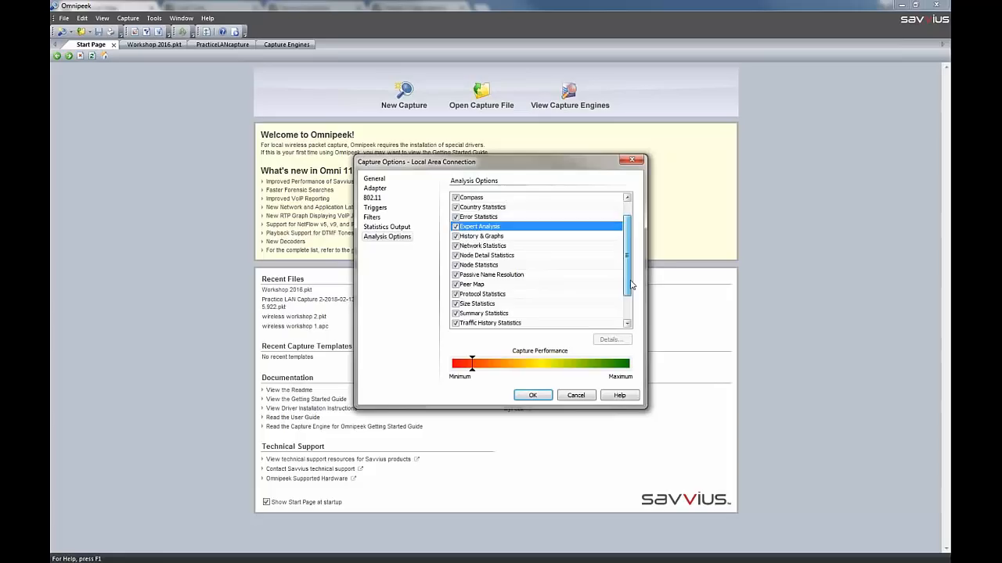
pyautogui.click(455, 323)
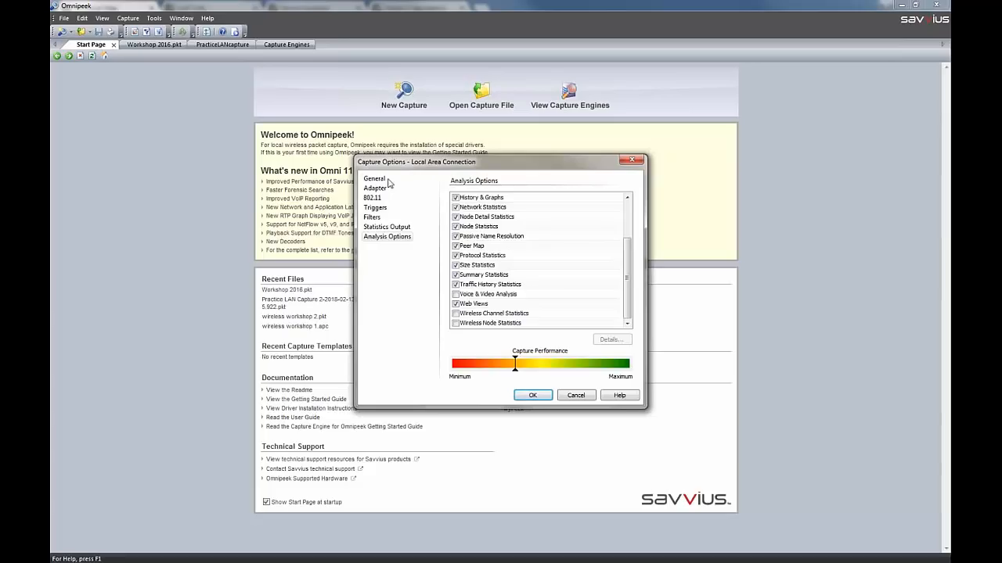
pyautogui.click(576, 395)
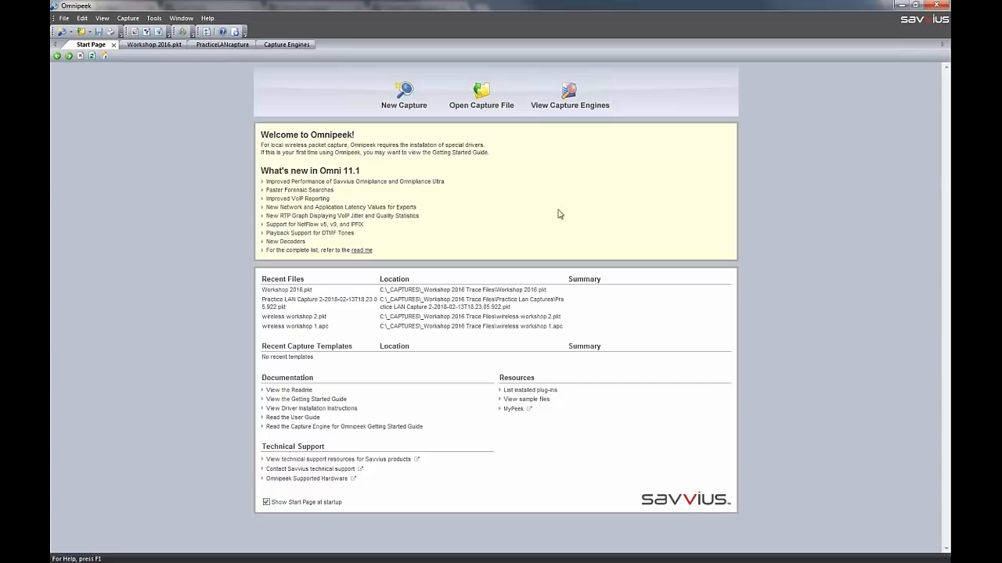
# View the Compass dashboard of Workshop 2016.pkt and look over the predefined filters available for its filter expression
pyautogui.click(152, 45)
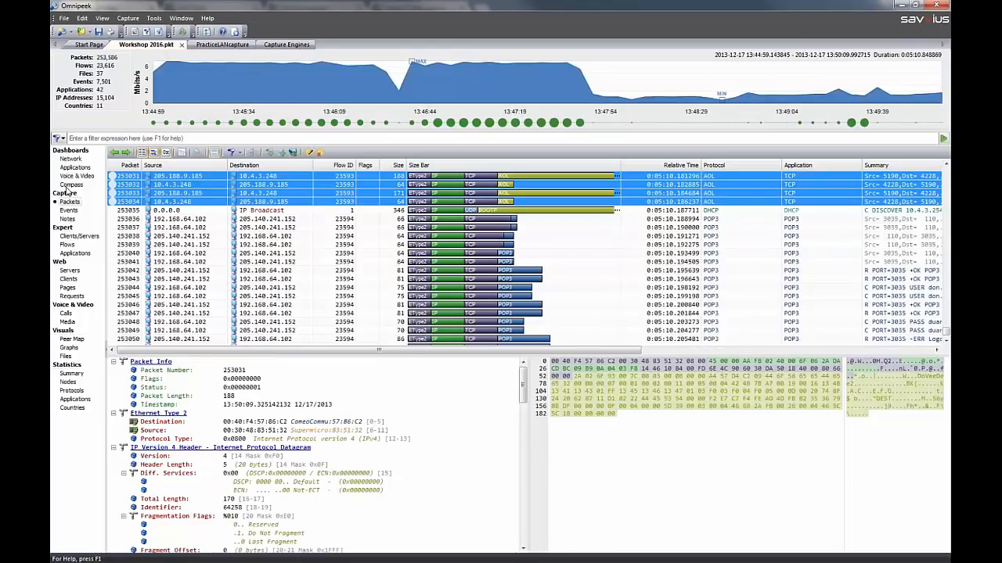
pyautogui.click(70, 185)
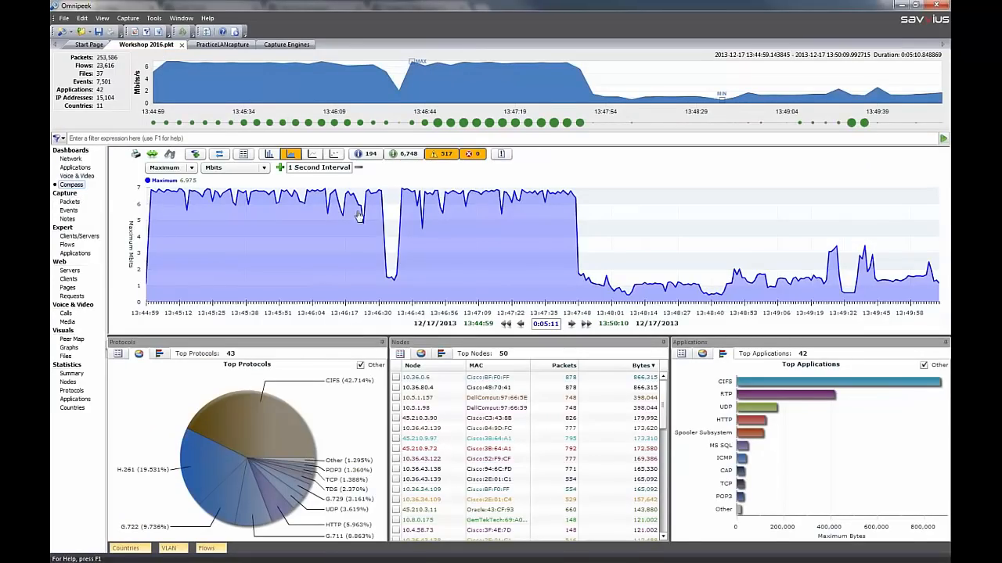
pyautogui.click(62, 139)
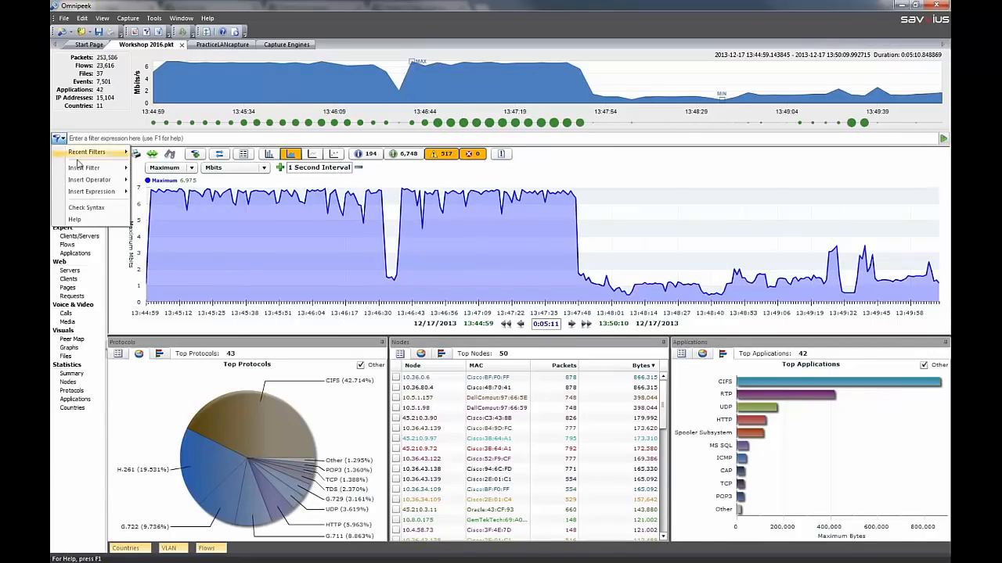
pyautogui.moveTo(80, 168)
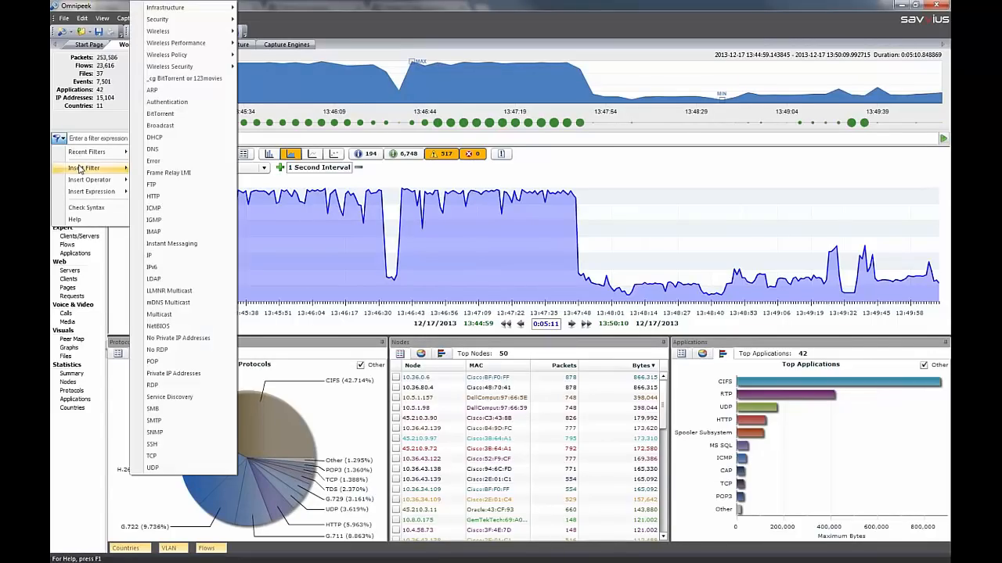
pyautogui.click(81, 125)
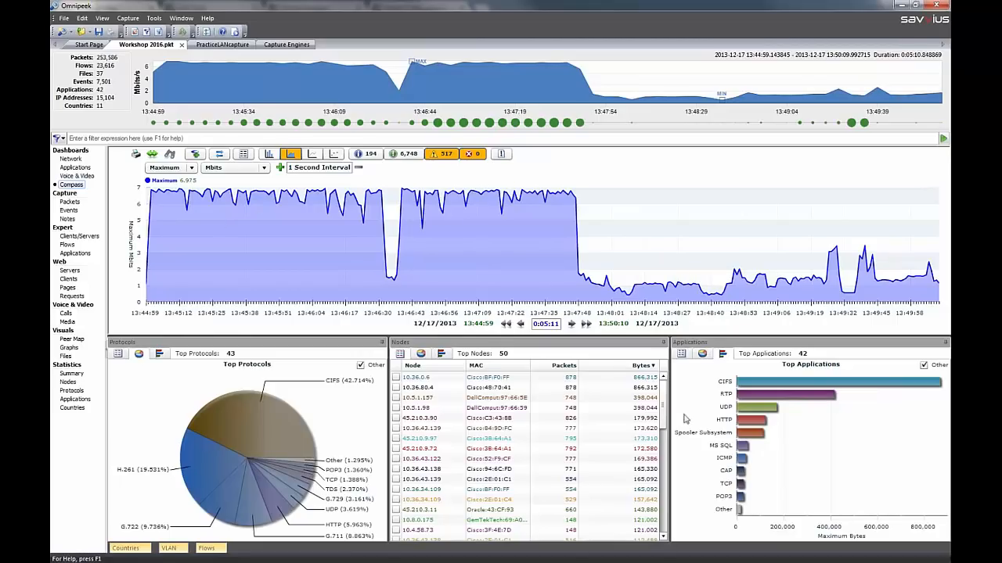
# Add the MS SQL application to the Compass graph and show the graph's legend list
pyautogui.moveTo(743, 447)
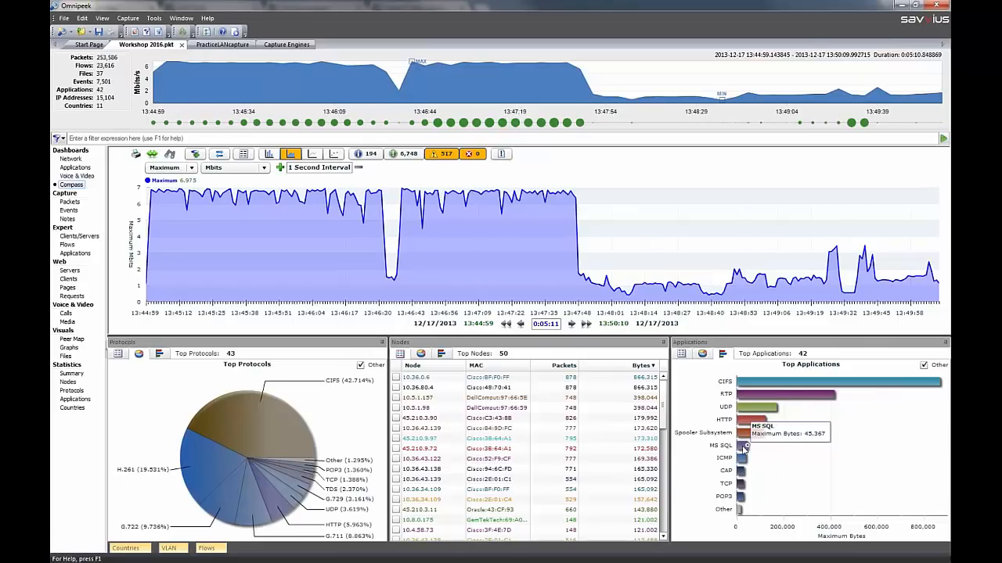
pyautogui.click(743, 447)
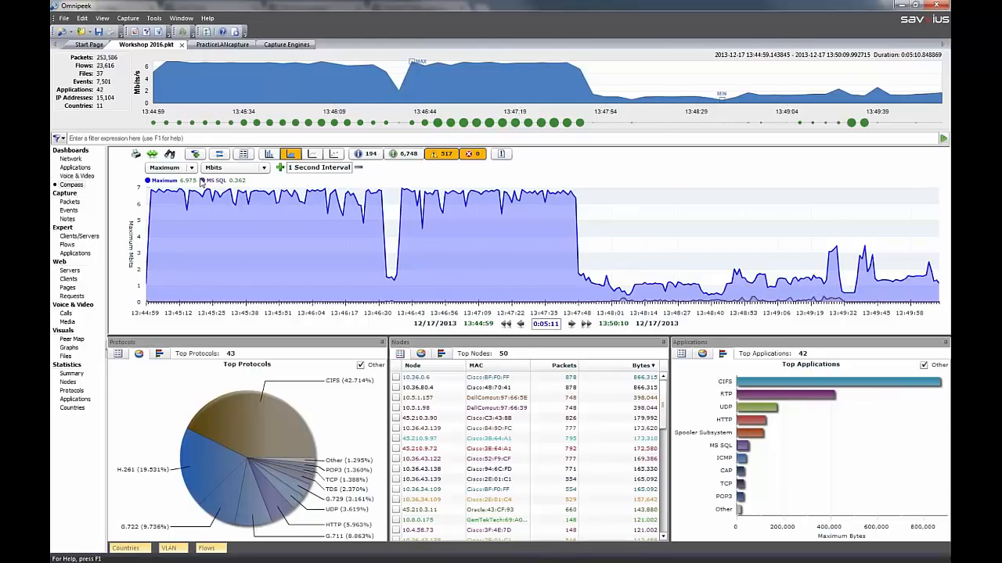
pyautogui.click(249, 156)
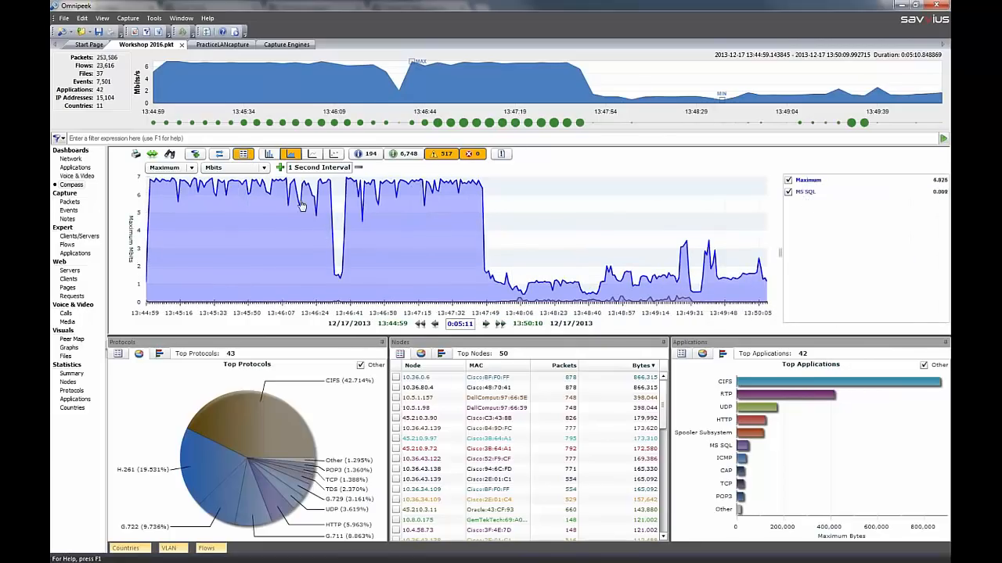
# Graph 2-Way Latency in Compass with the Maximum (Net) and Maximum (App) series hidden
pyautogui.click(265, 168)
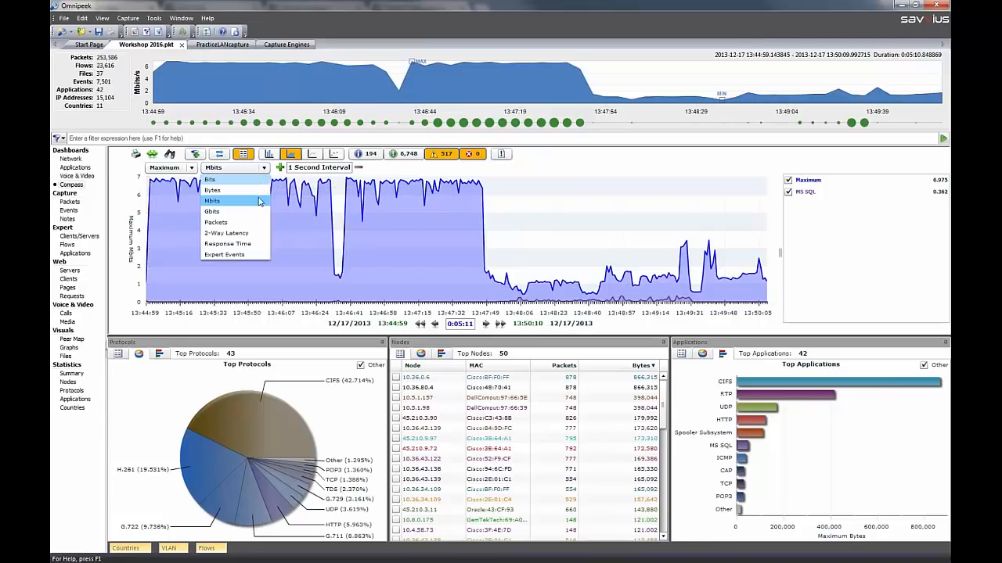
pyautogui.click(251, 234)
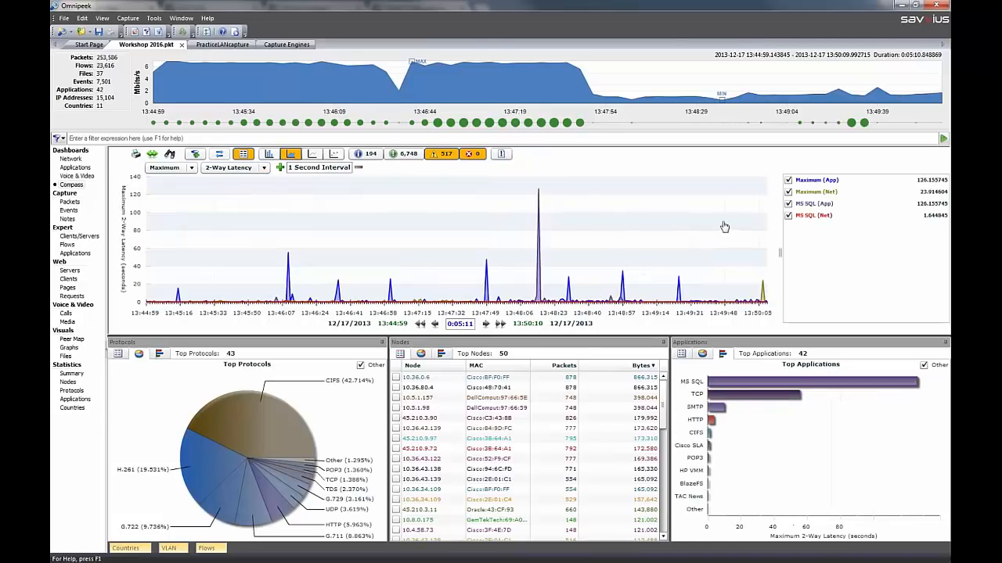
pyautogui.click(788, 192)
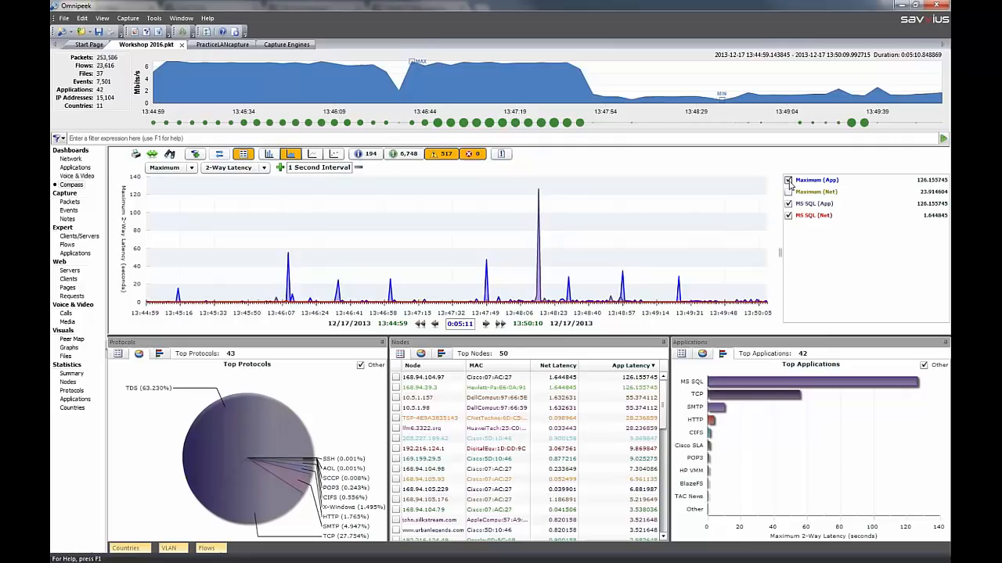
pyautogui.click(788, 180)
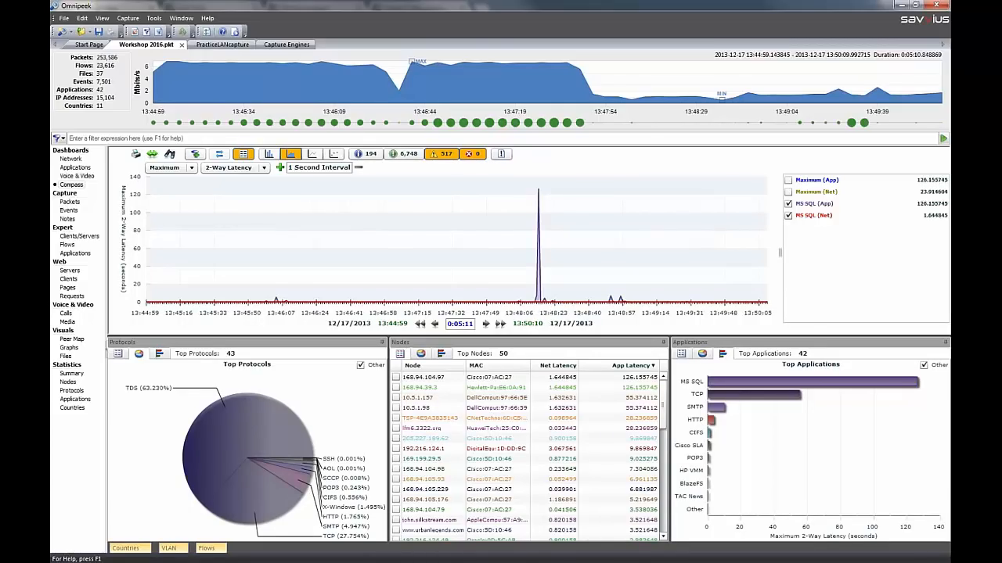
# Select the packets related to the MS SQL latency series and copy them to a new window
pyautogui.rightClick(812, 238)
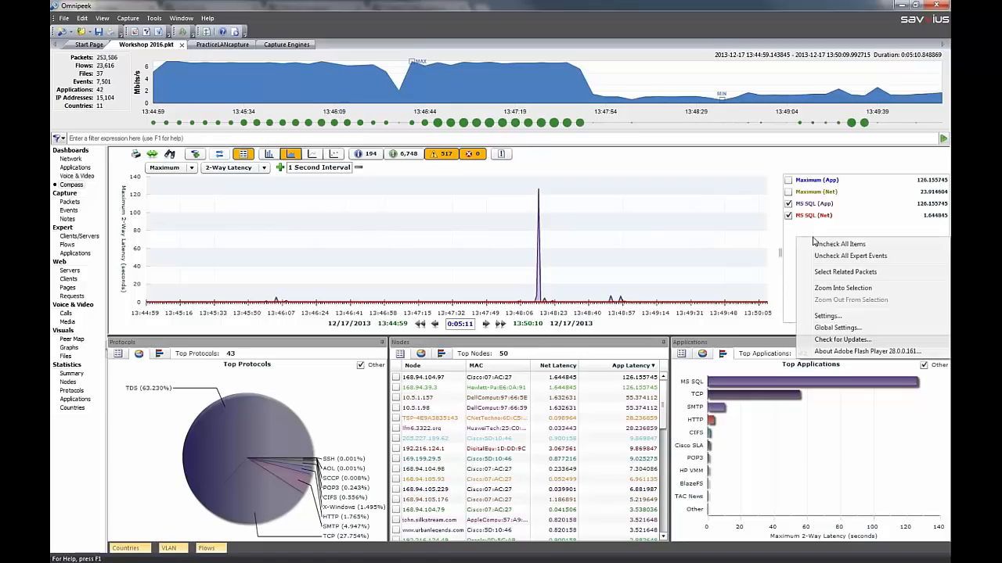
pyautogui.click(836, 272)
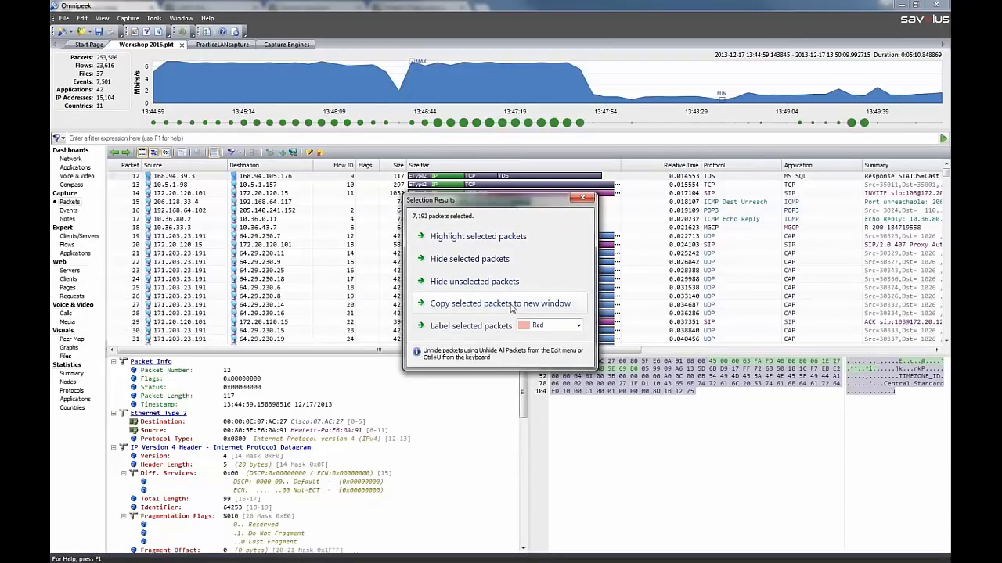
pyautogui.click(510, 304)
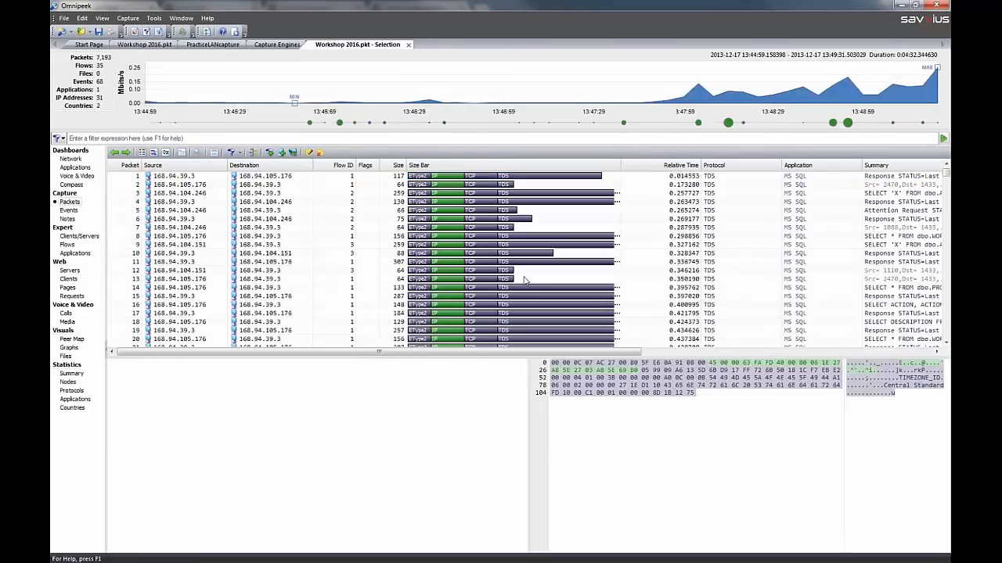
# Rename the copied packet selection as Workshop 2016.pkt - MSSQL
pyautogui.rightClick(395, 45)
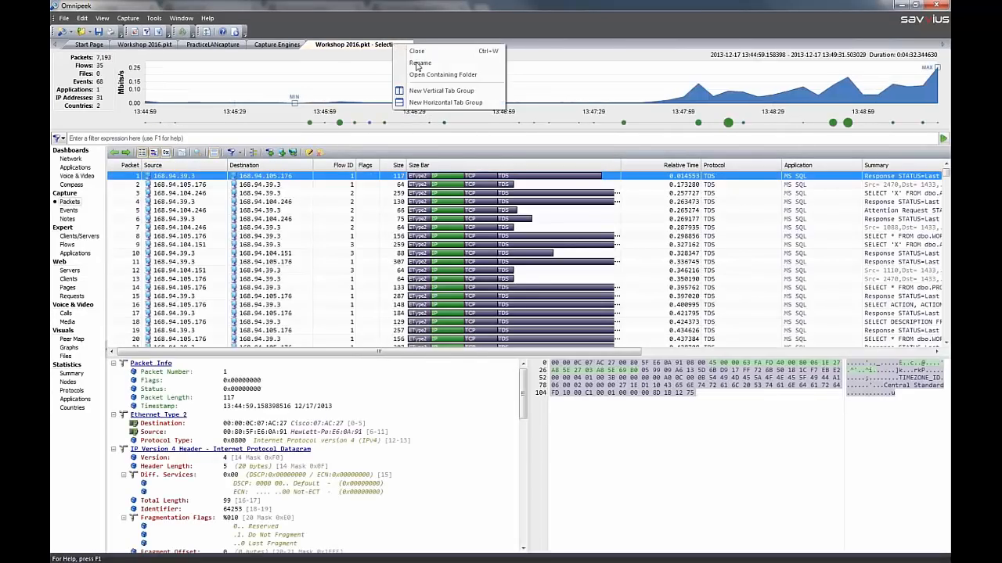
pyautogui.click(418, 62)
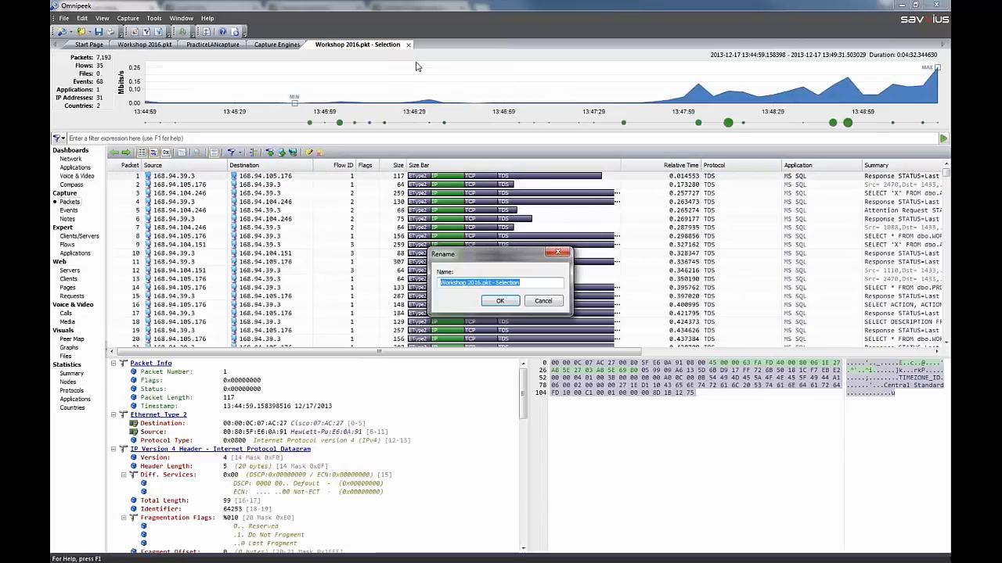
pyautogui.press('End')
pyautogui.press('BackSpace')
pyautogui.press('BackSpace')
pyautogui.press('BackSpace')
pyautogui.press('BackSpace')
pyautogui.press('BackSpace')
pyautogui.press('BackSpace')
pyautogui.press('BackSpace')
pyautogui.press('BackSpace')
pyautogui.press('BackSpace')
pyautogui.write('MSSQ')
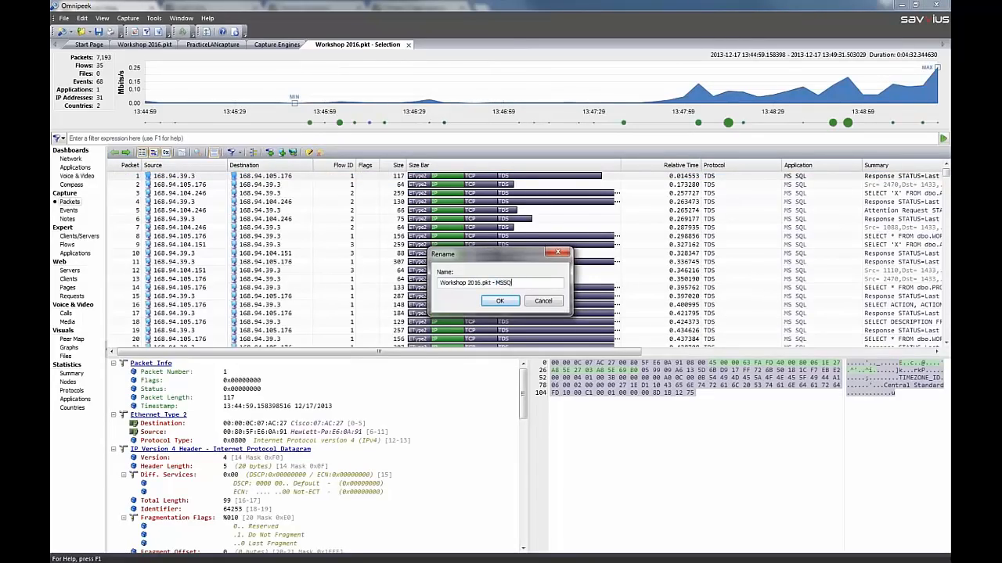
pyautogui.write('L')
pyautogui.press('Return')
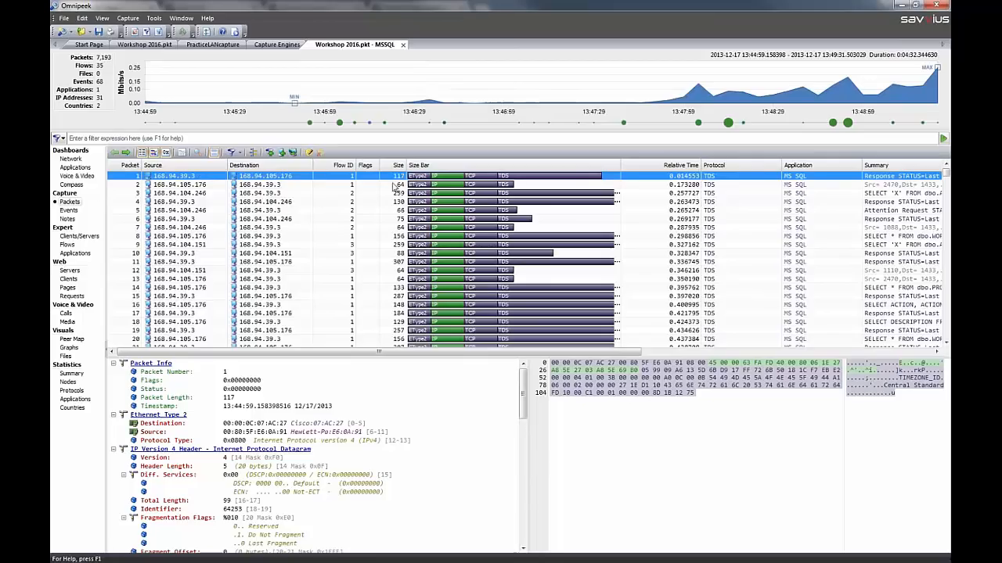
# Examine the Expert flows with an enlarged event summary, highlight those with SQL Server Slow Response Time events, and select flow 9
pyautogui.click(67, 245)
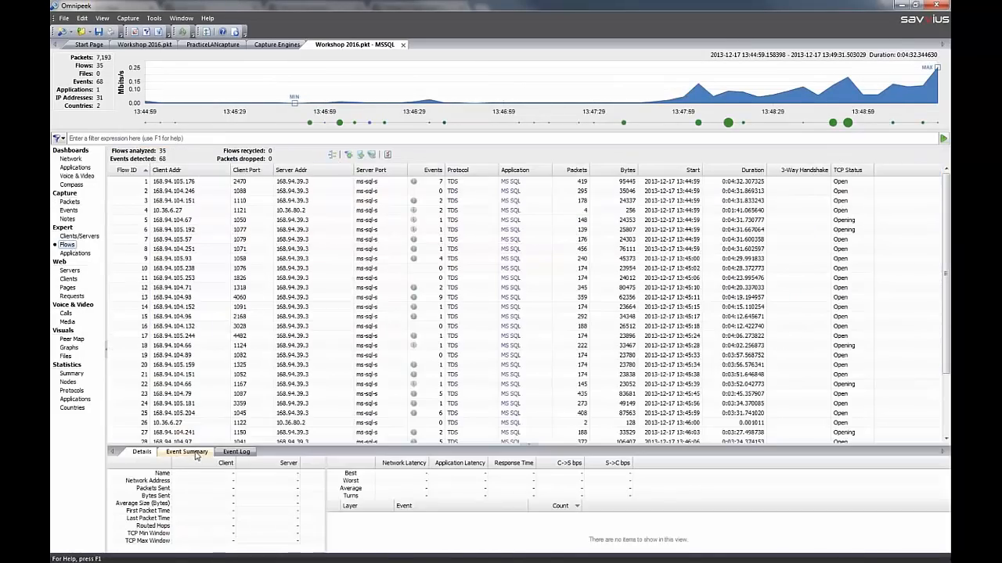
pyautogui.click(195, 454)
pyautogui.moveTo(207, 444); pyautogui.dragTo(215, 365)
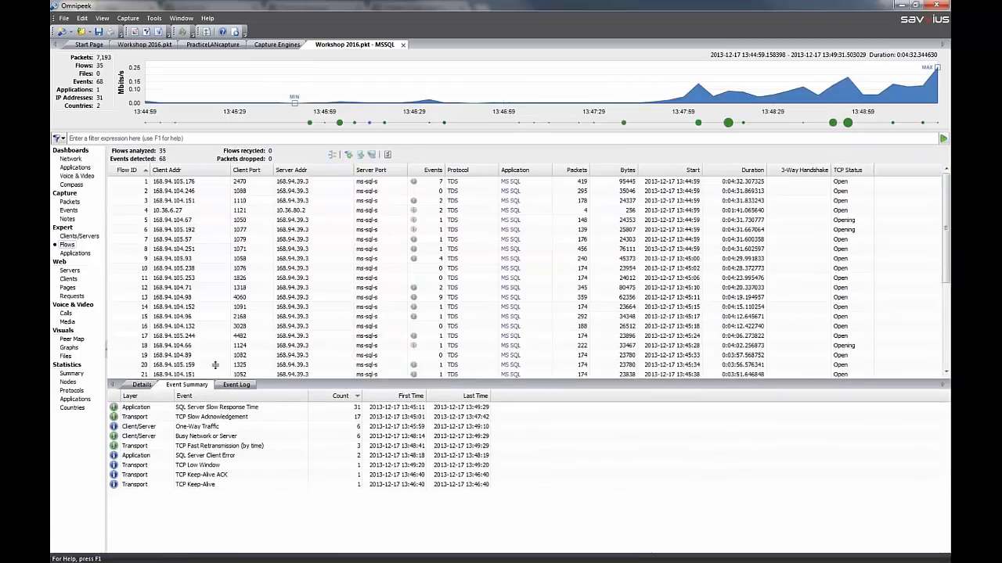
pyautogui.click(207, 392)
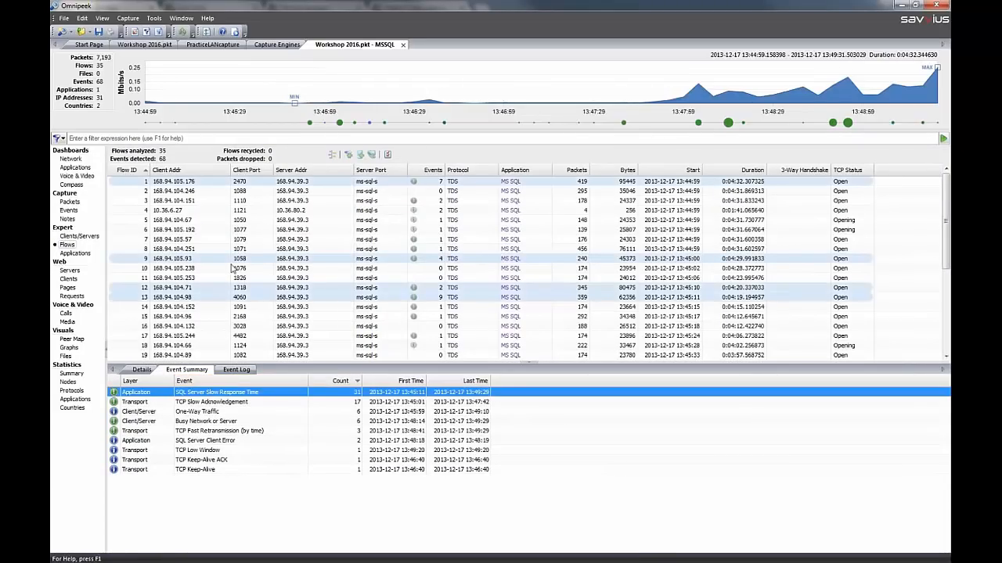
pyautogui.click(232, 260)
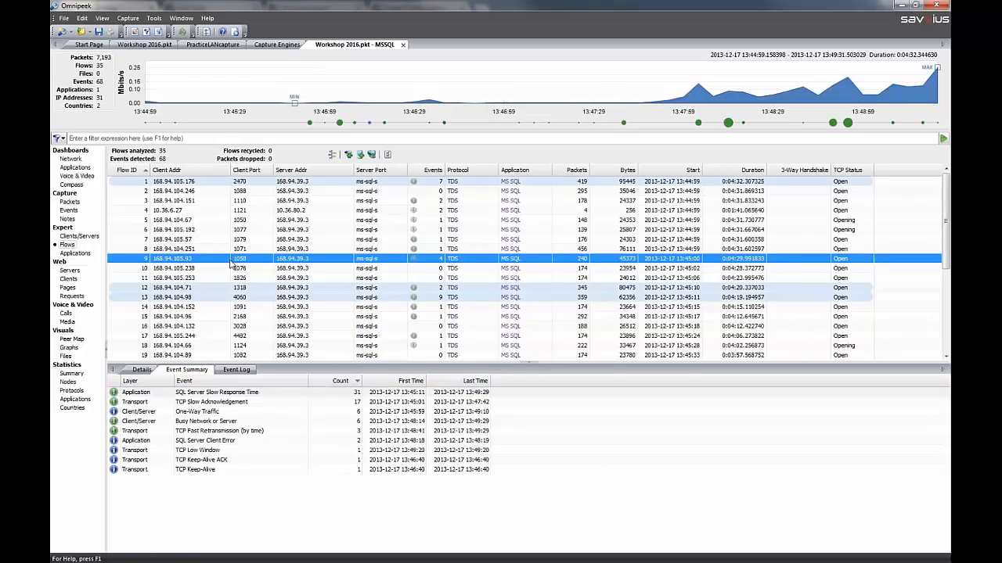
# Open flow 9 in the Flow Visualizer, select the first packet with SQL Server Slow Response Time, and show time ticks every 0.1 second
pyautogui.rightClick(232, 260)
pyautogui.click(280, 269)
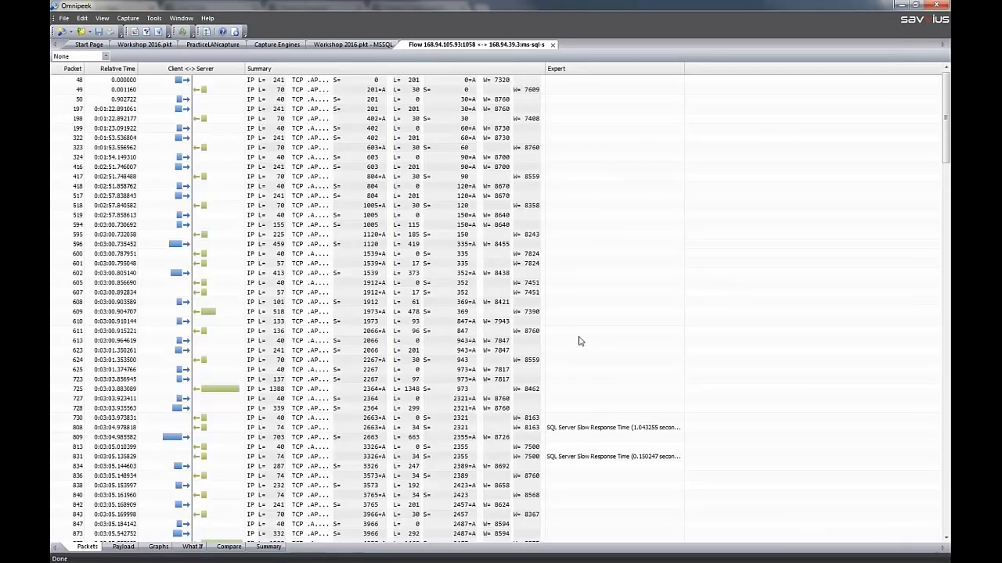
pyautogui.click(598, 429)
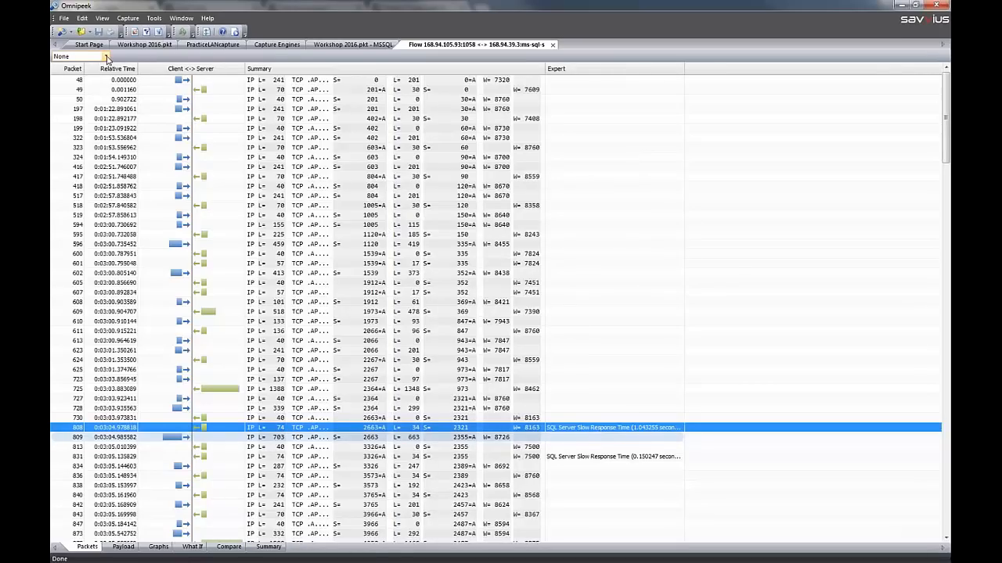
pyautogui.click(98, 58)
pyautogui.click(95, 82)
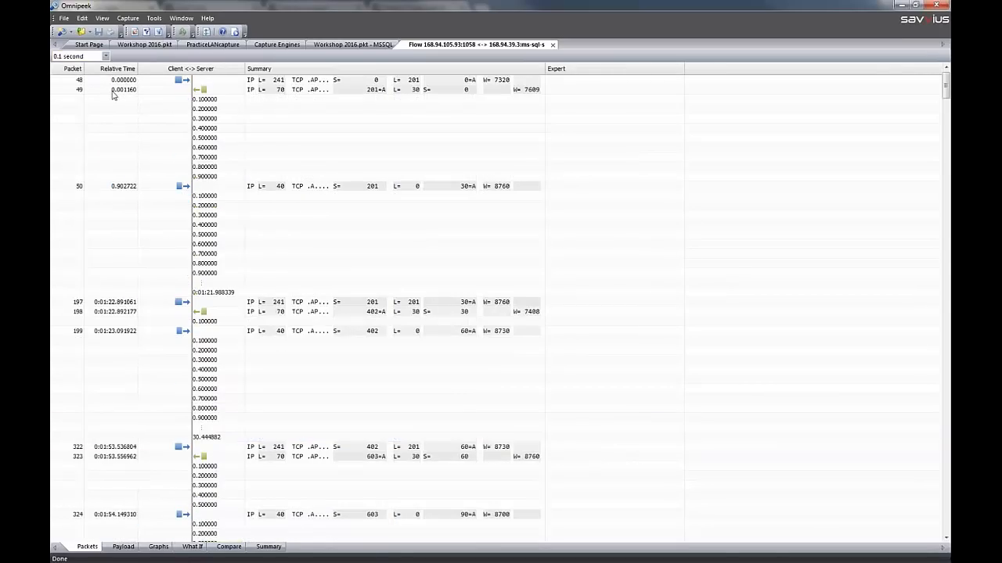
# Examine the delay between packets 728, 730 and 808, decode packet 808 in the capture's packet list, and return to the flow
pyautogui.click(593, 266)
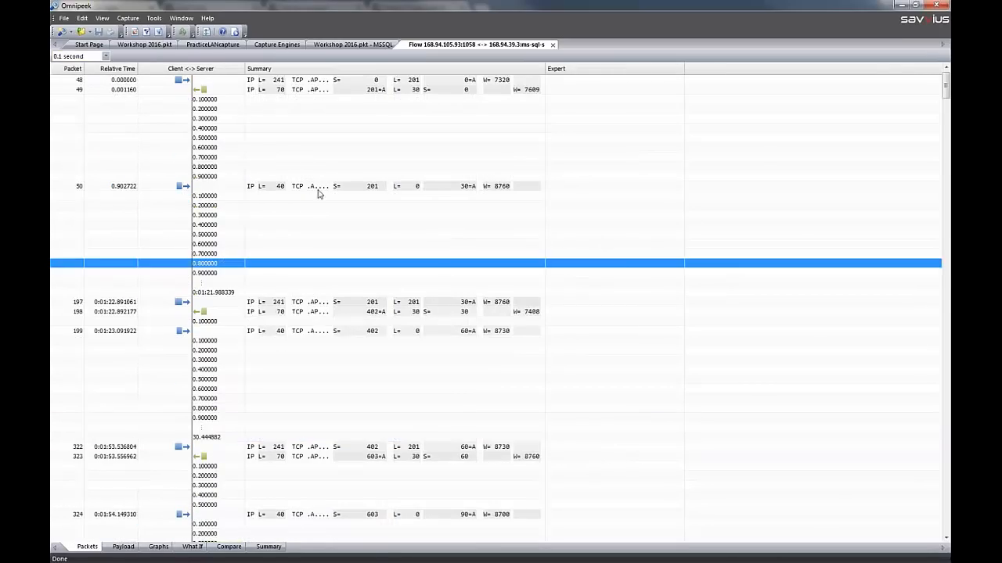
pyautogui.click(947, 392)
pyautogui.click(946, 392)
pyautogui.click(597, 447)
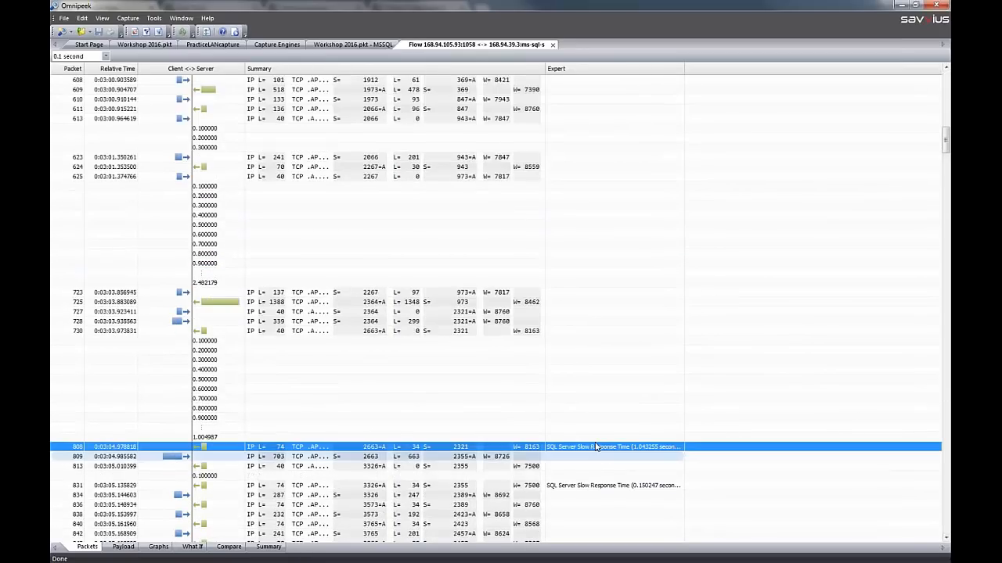
pyautogui.click(71, 322)
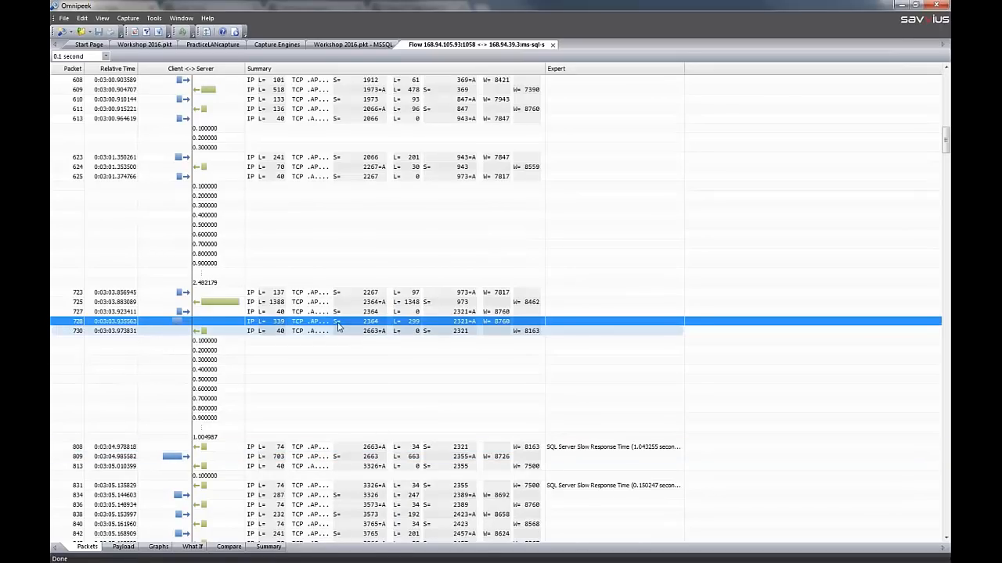
pyautogui.click(91, 332)
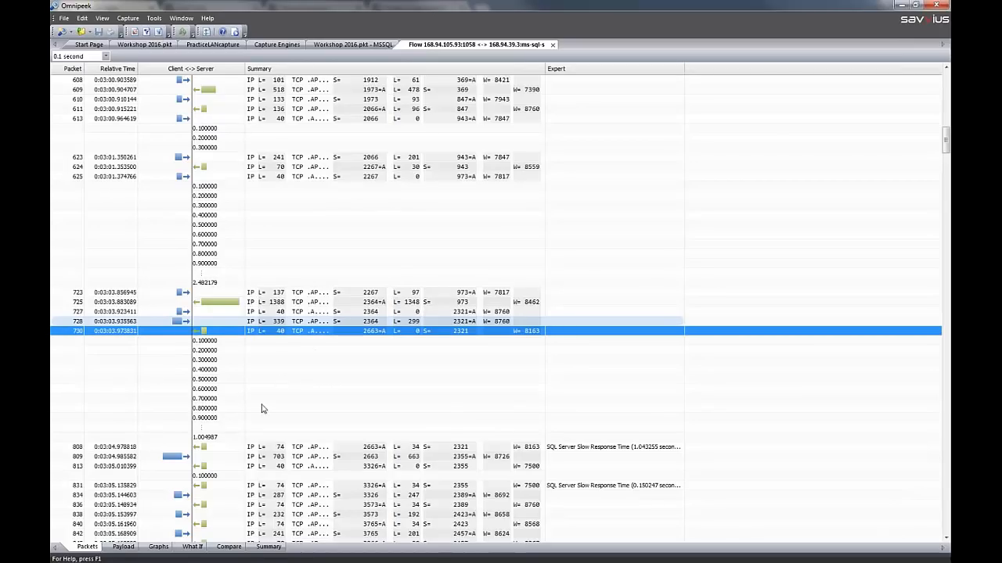
pyautogui.click(234, 439)
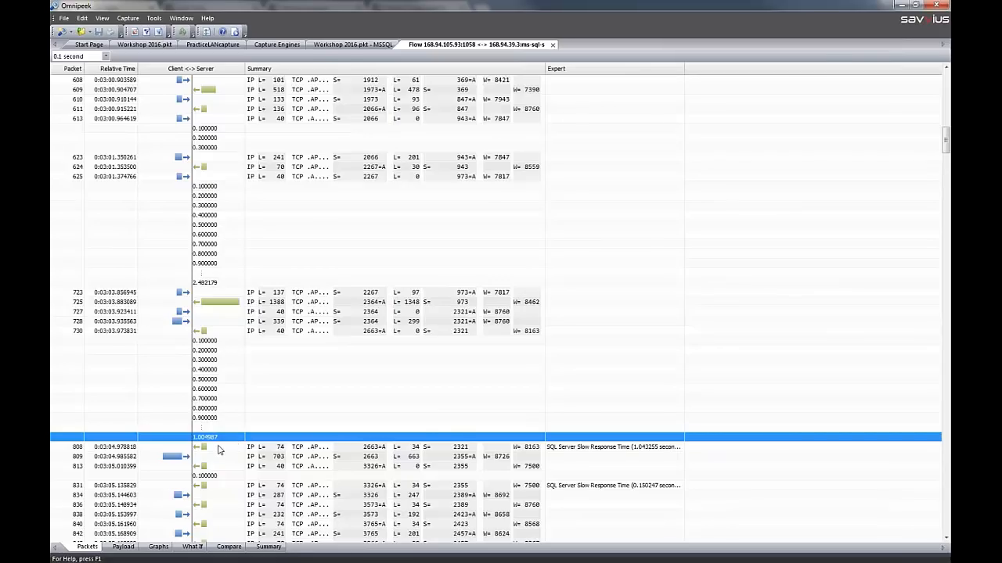
pyautogui.doubleClick(219, 450)
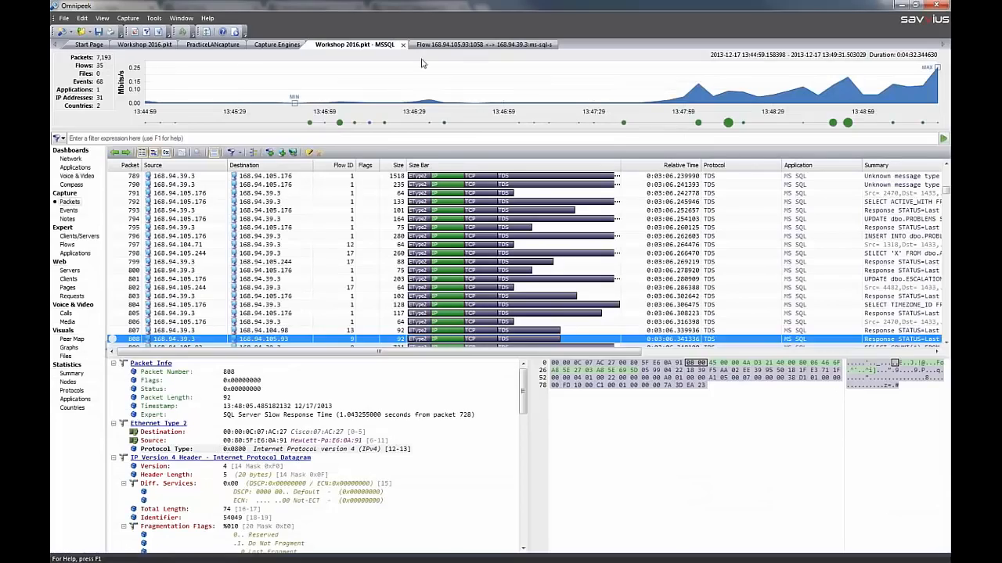
pyautogui.click(438, 45)
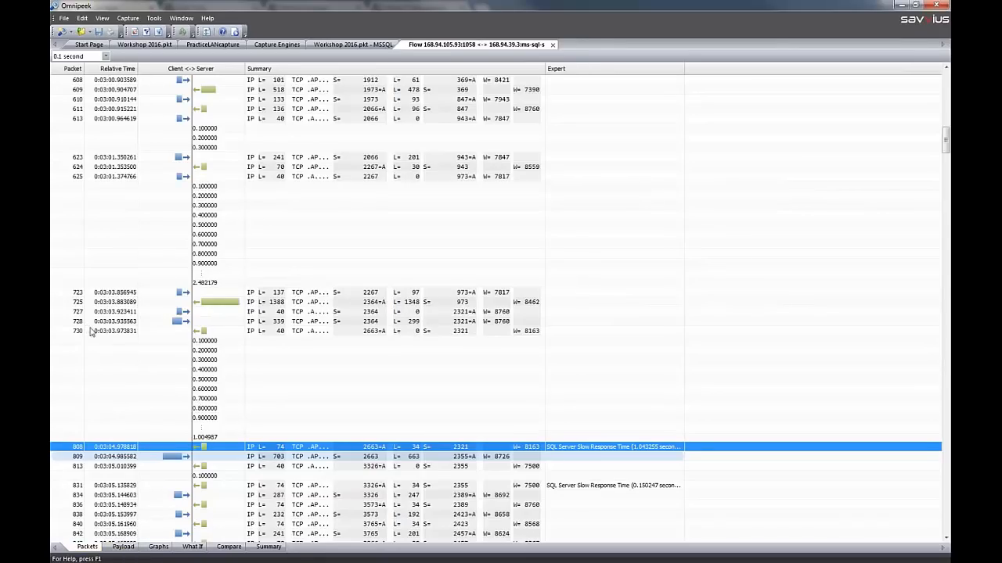
# View the flow's payload with only client data, with only server data, and with both sides shown
pyautogui.click(128, 548)
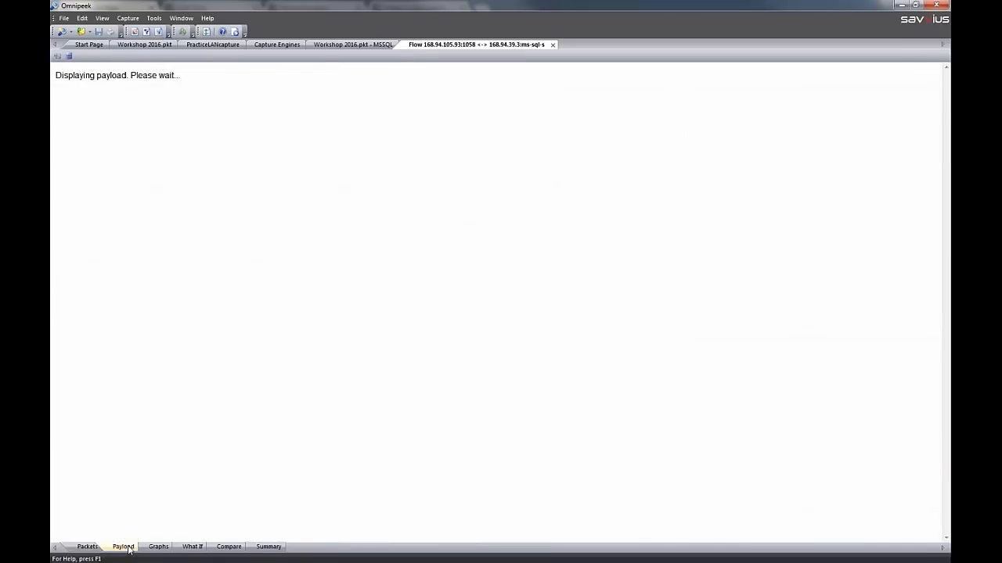
pyautogui.click(69, 56)
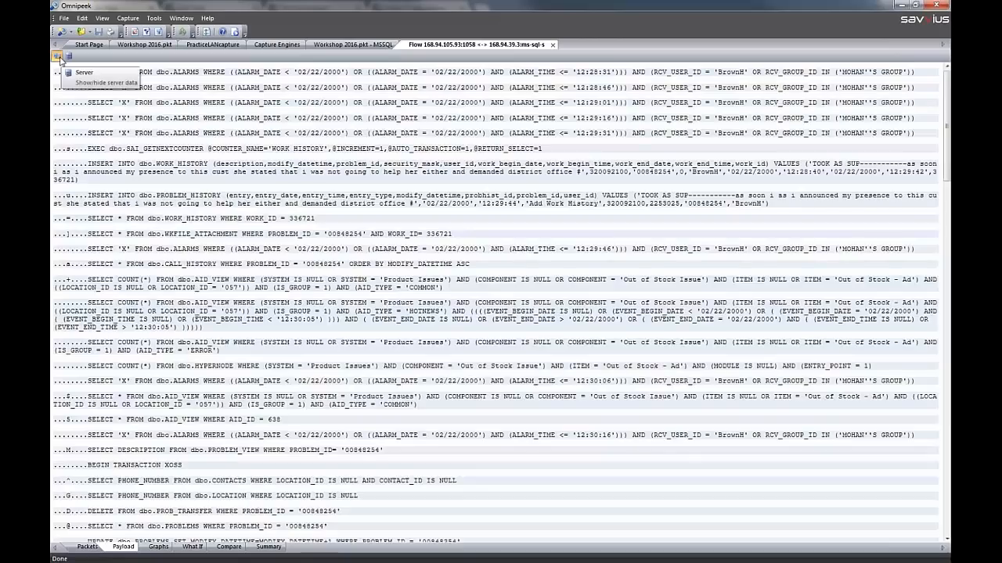
pyautogui.click(68, 56)
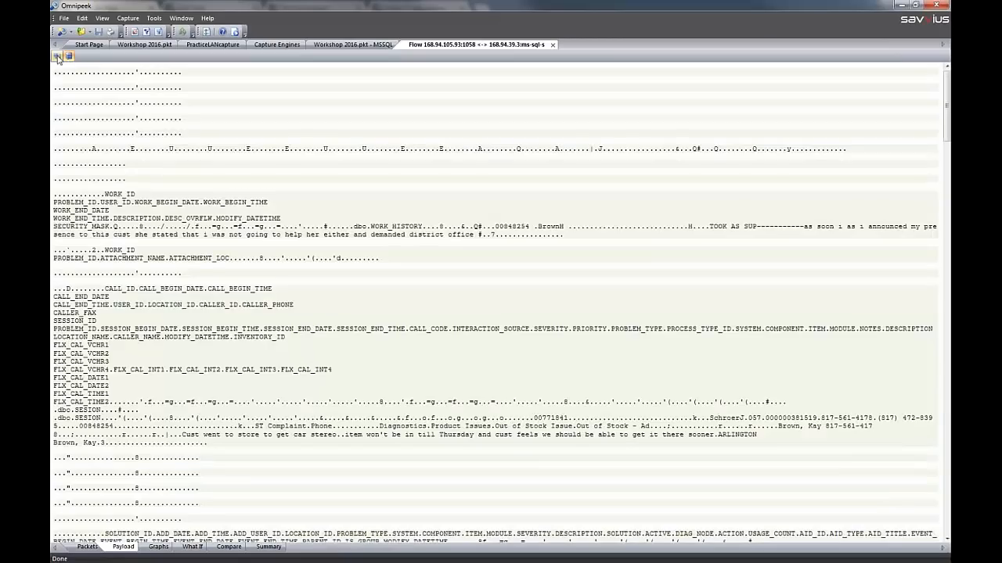
pyautogui.click(68, 56)
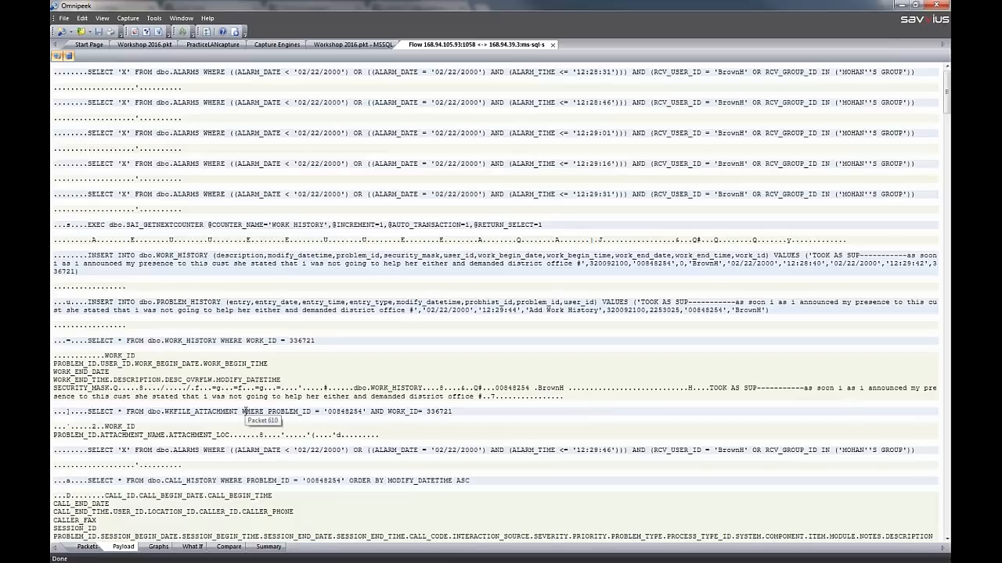
# Find the SELECT COUNT(*) FROM dbo.AID_VIEW query of packet 728 in the payload and copy its full text
pyautogui.scroll(-15, 246, 396)
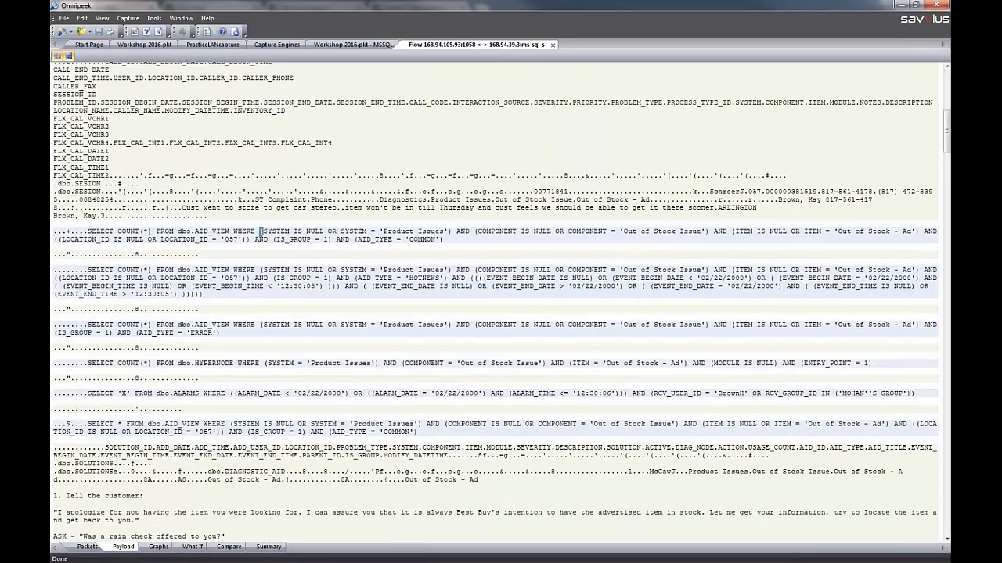
pyautogui.click(261, 232)
pyautogui.rightClick(428, 234)
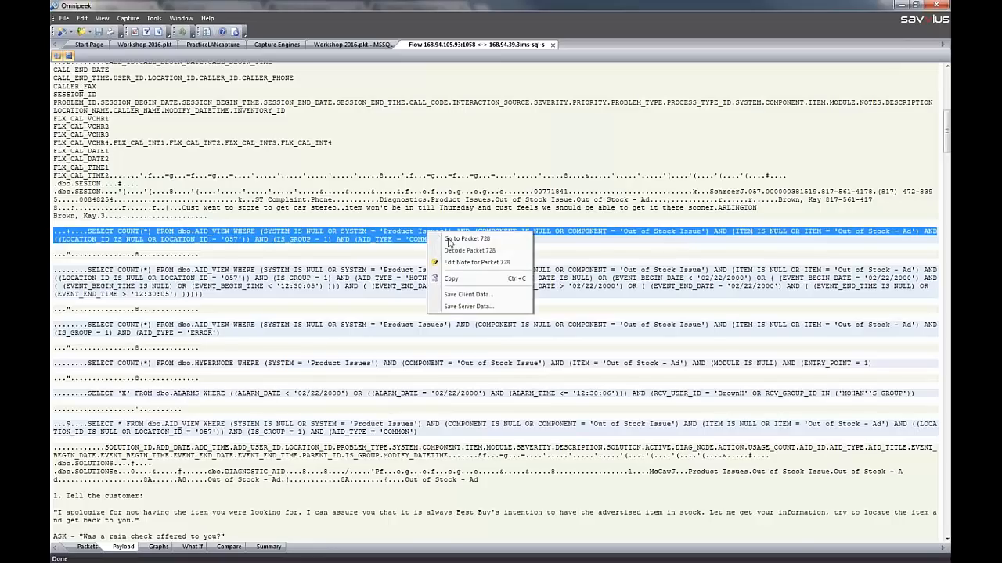
pyautogui.click(469, 280)
# Add a note to packet 728 reading "Sent problem query to local SQL admin for local testing", followed by the copied query
pyautogui.rightClick(427, 244)
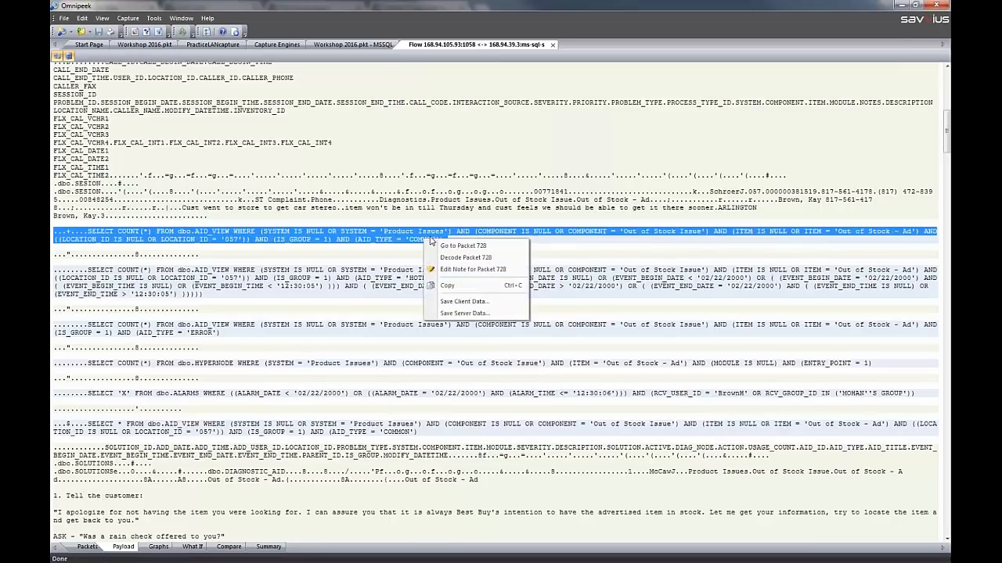
pyautogui.click(472, 269)
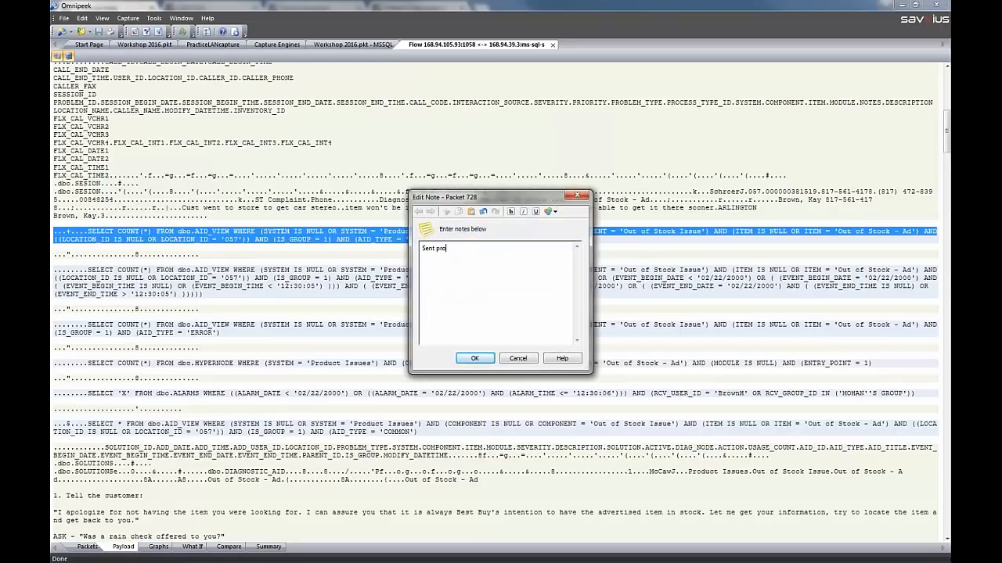
pyautogui.write('Sent problem quer')
pyautogui.write('testing')
pyautogui.hotkey('ctrl', 'v')
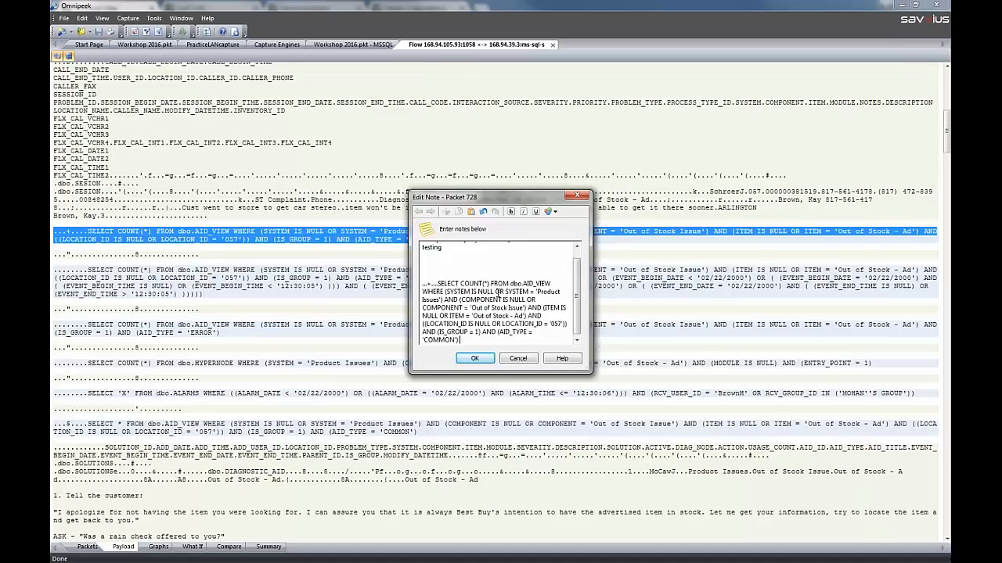
pyautogui.click(475, 359)
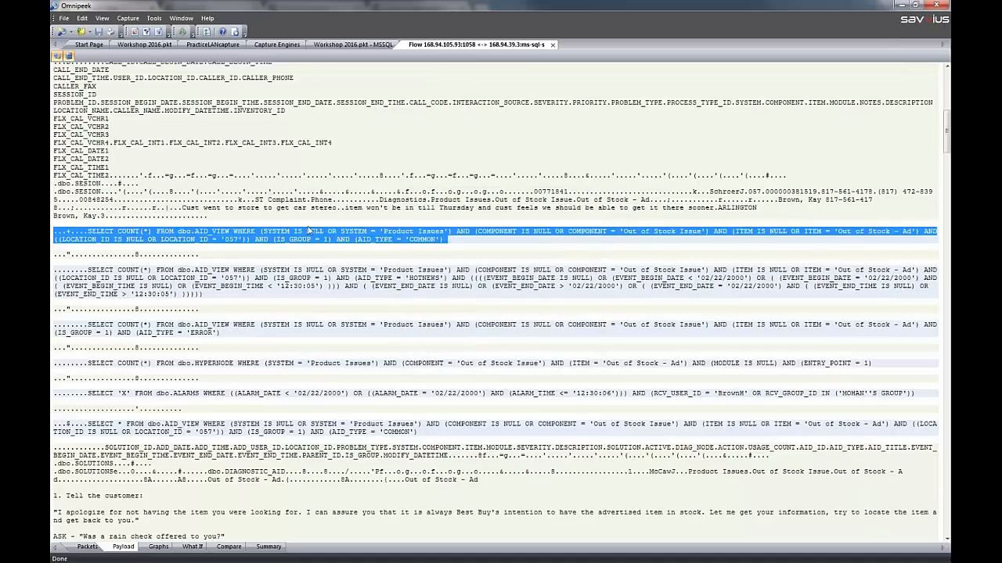
# Close the flow visualization and review the file formats offered for saving the selected packets, cancelling the save
pyautogui.click(62, 19)
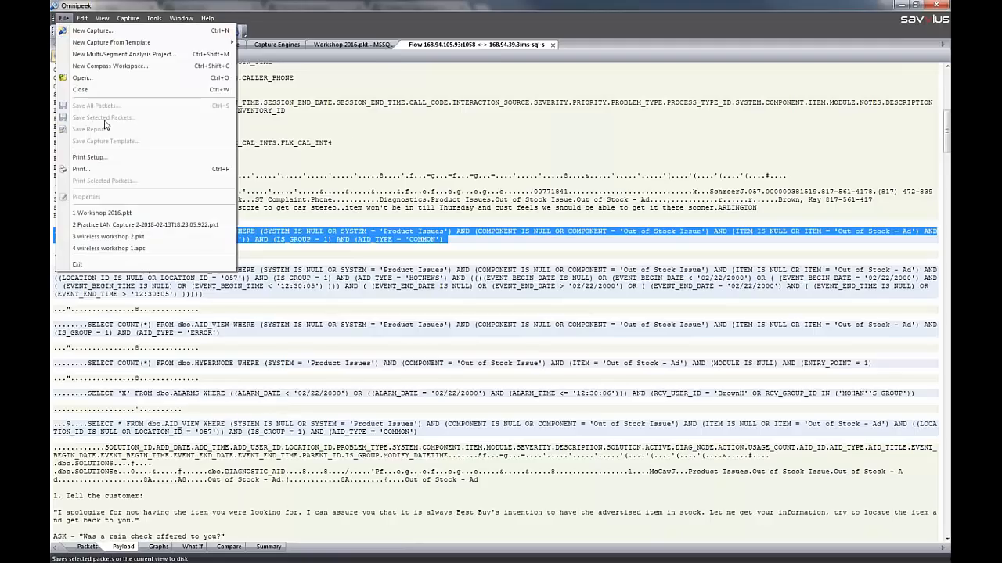
pyautogui.click(553, 45)
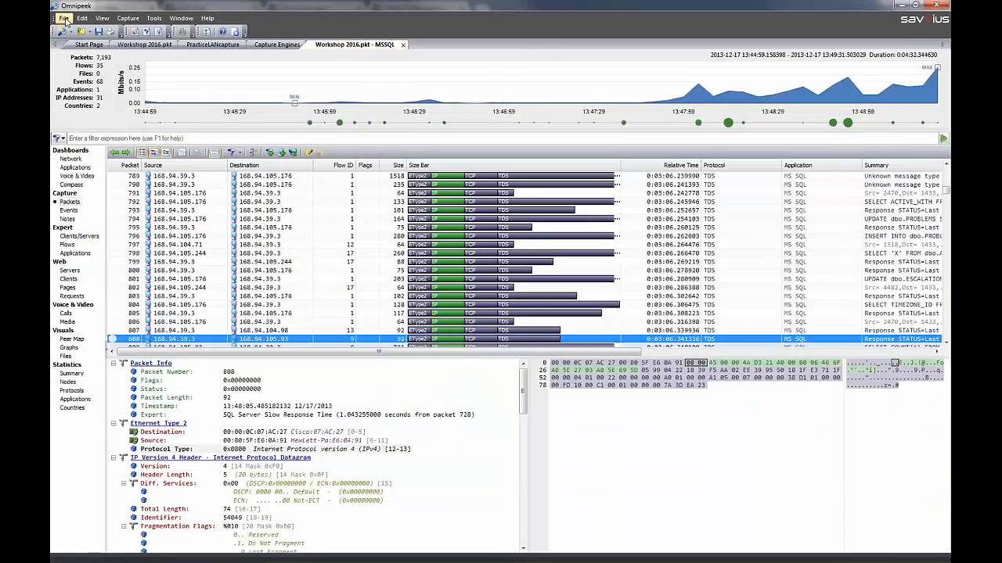
pyautogui.click(63, 19)
pyautogui.click(107, 117)
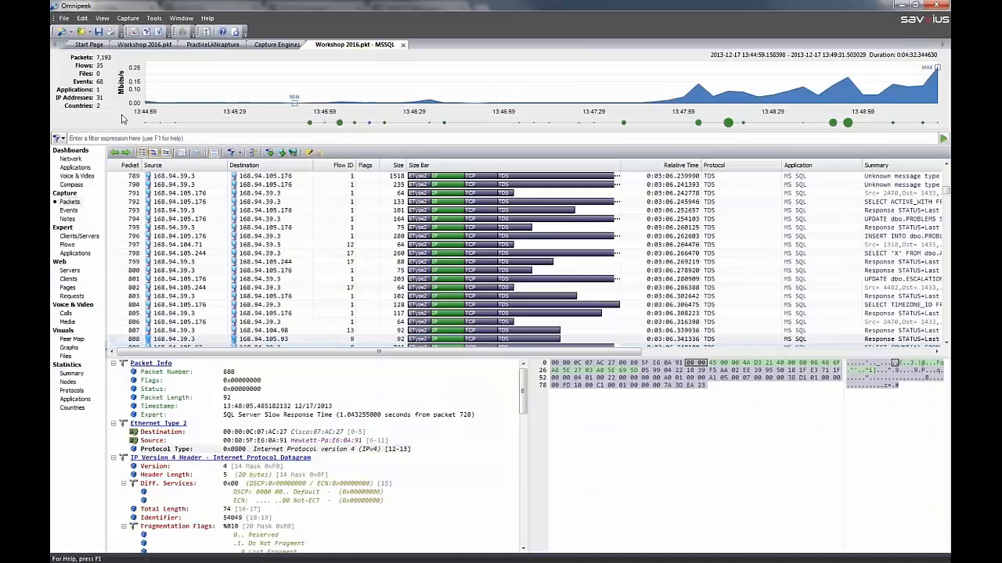
pyautogui.click(705, 386)
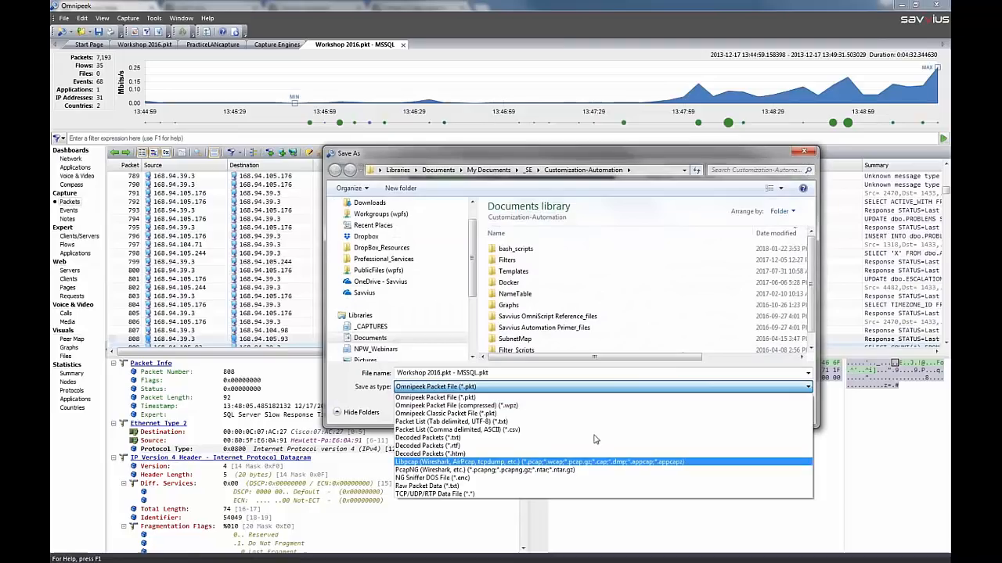
pyautogui.click(671, 360)
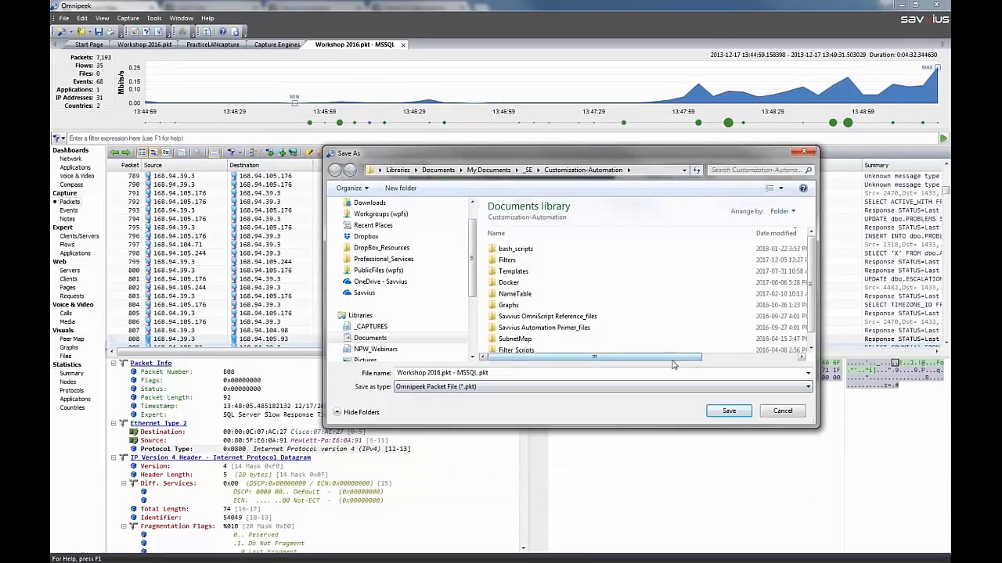
pyautogui.click(781, 412)
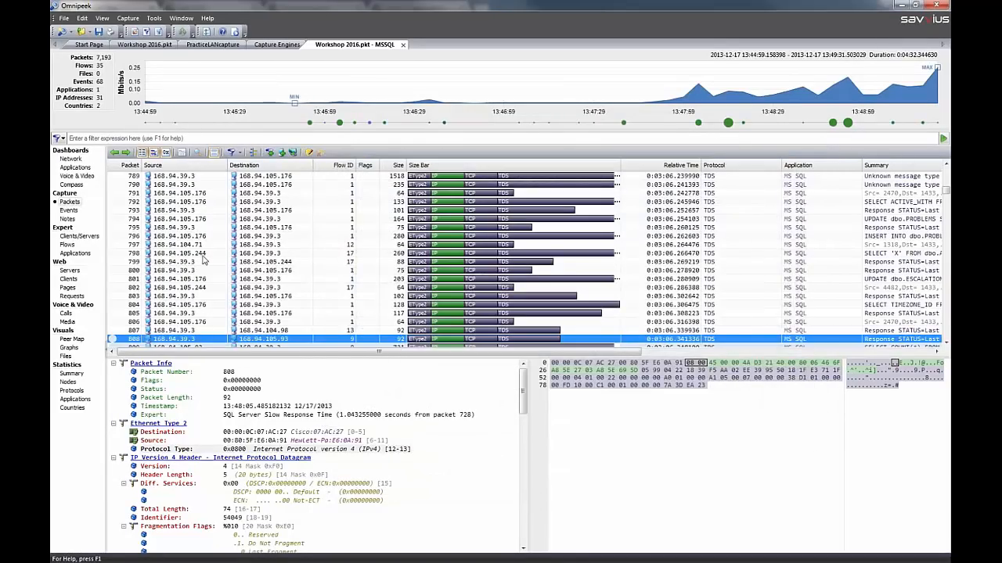
# List the notes of the MSSQL capture and go from the noted packet 728 to its entry in the packet list
pyautogui.click(67, 219)
pyautogui.moveTo(185, 202)
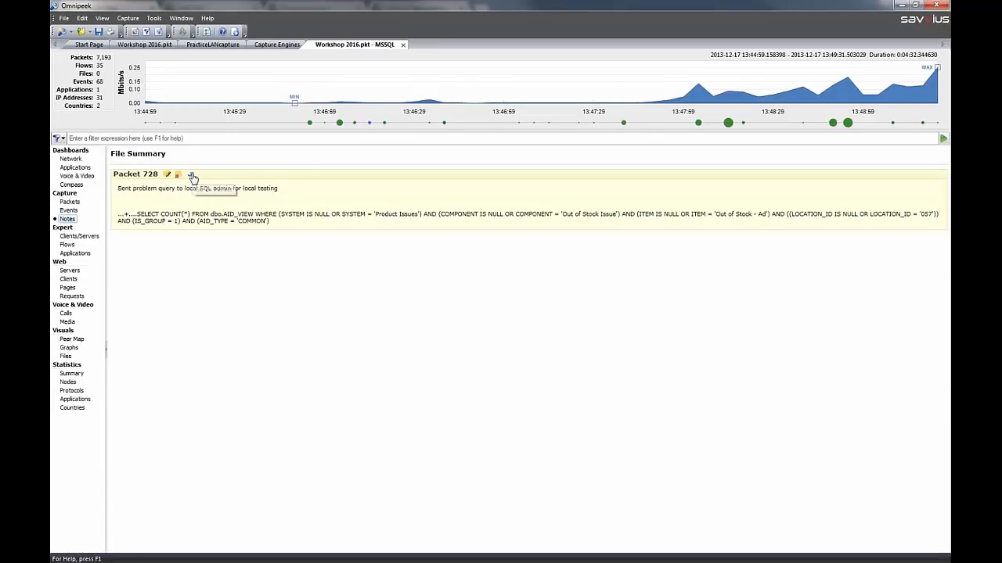
pyautogui.click(193, 178)
pyautogui.click(192, 178)
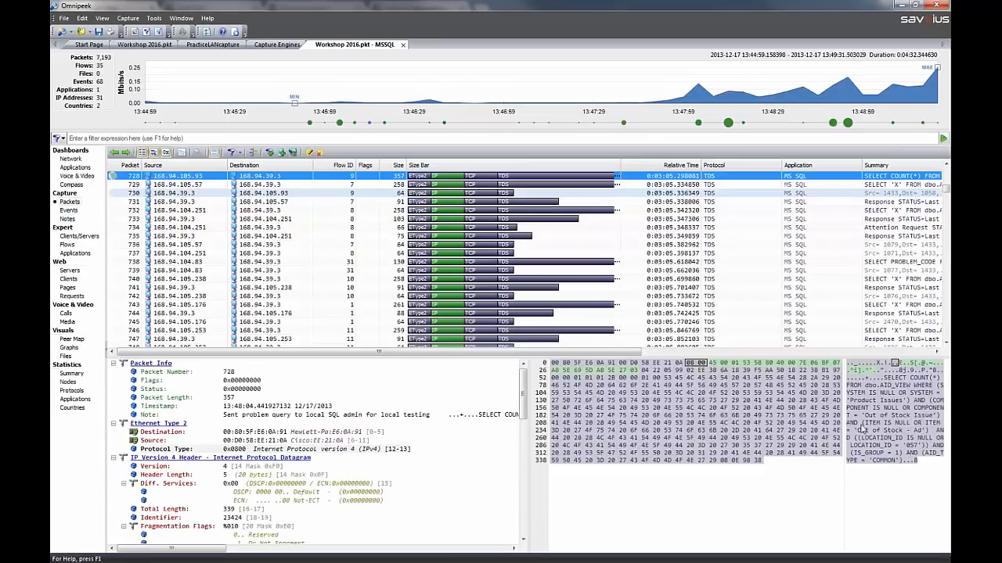
# Select the flow related to packet 728 and open that flow in the Flow Visualizer
pyautogui.rightClick(317, 179)
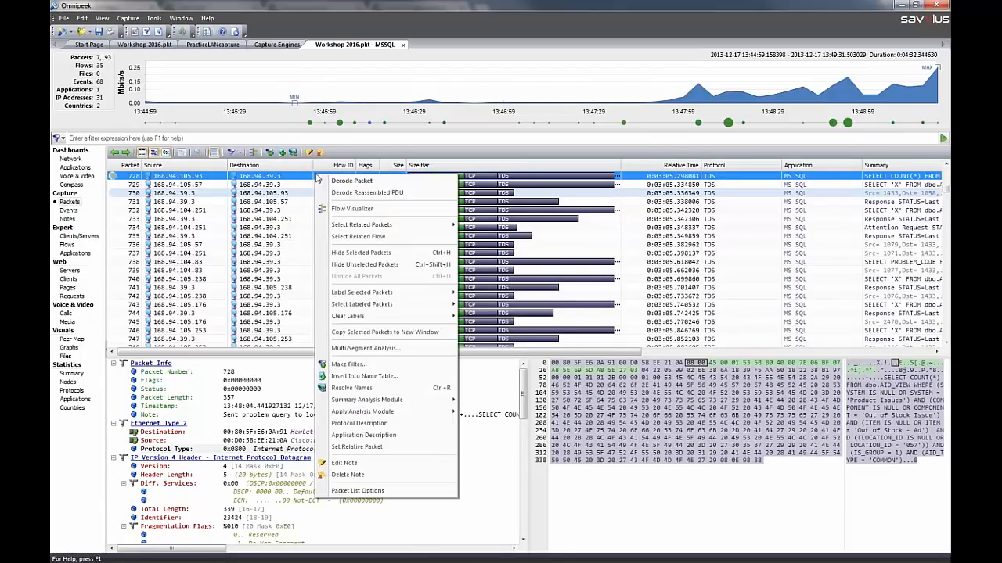
pyautogui.click(391, 238)
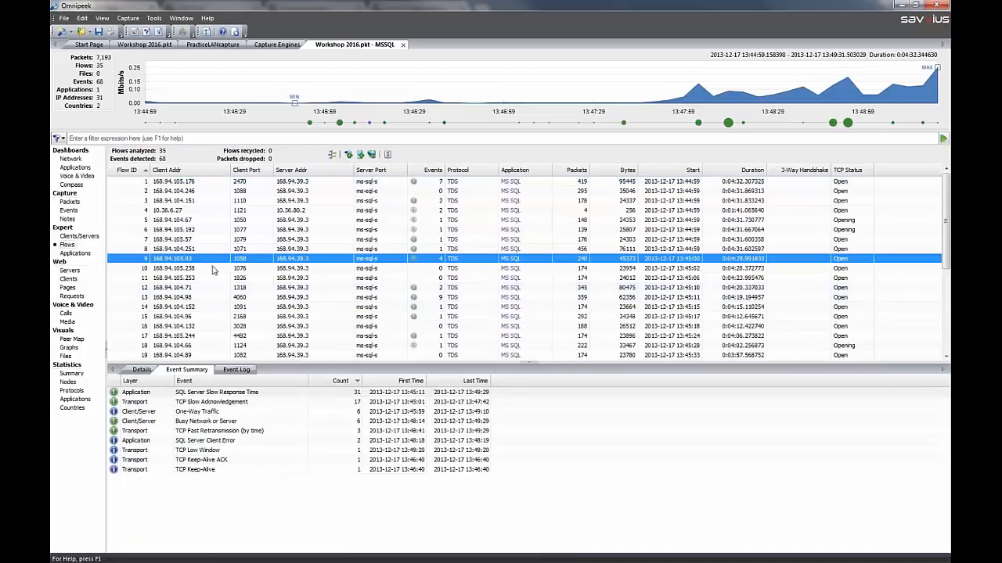
pyautogui.rightClick(284, 260)
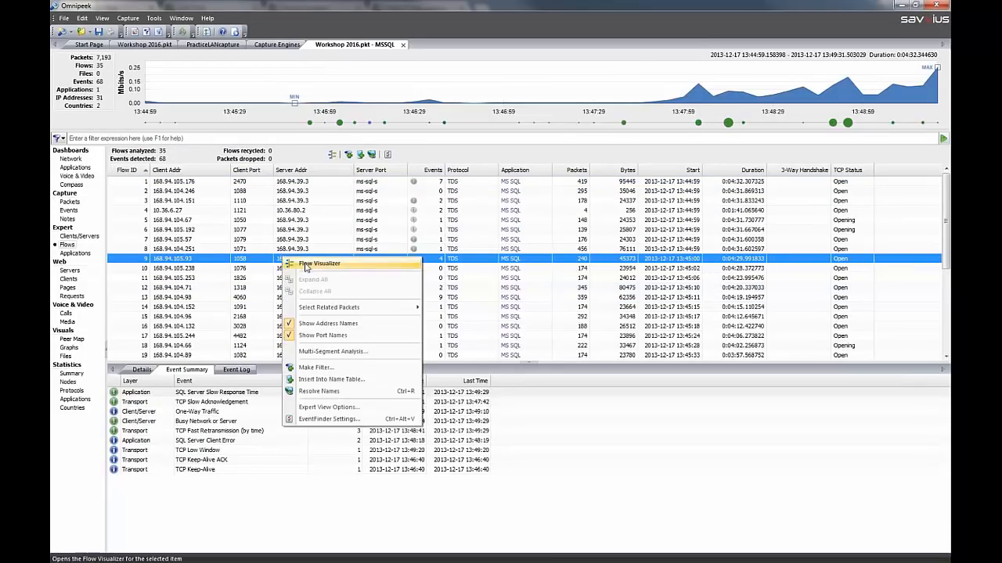
pyautogui.click(307, 264)
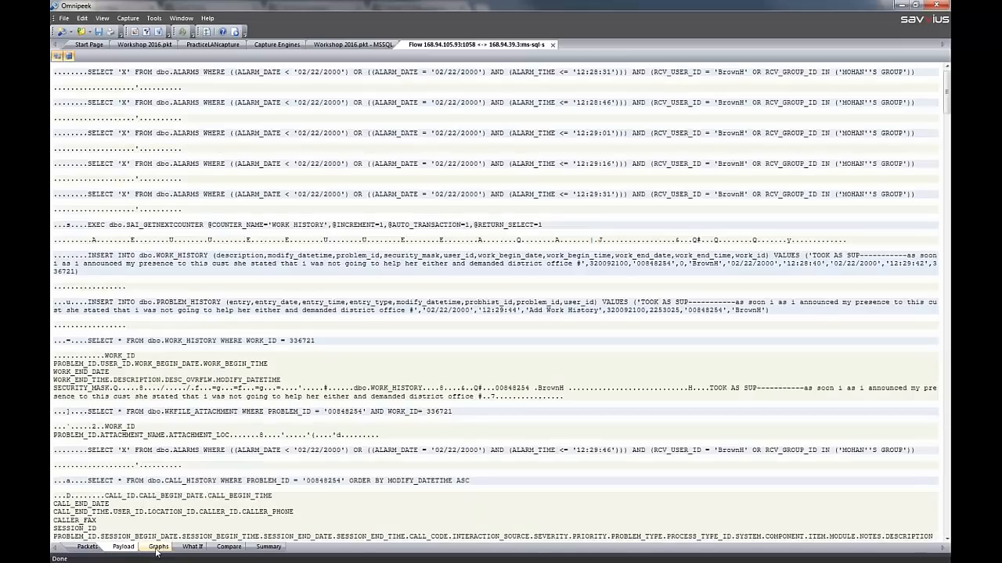
# Show the flow's Latency graph and switch to its Throughput graph
pyautogui.click(157, 547)
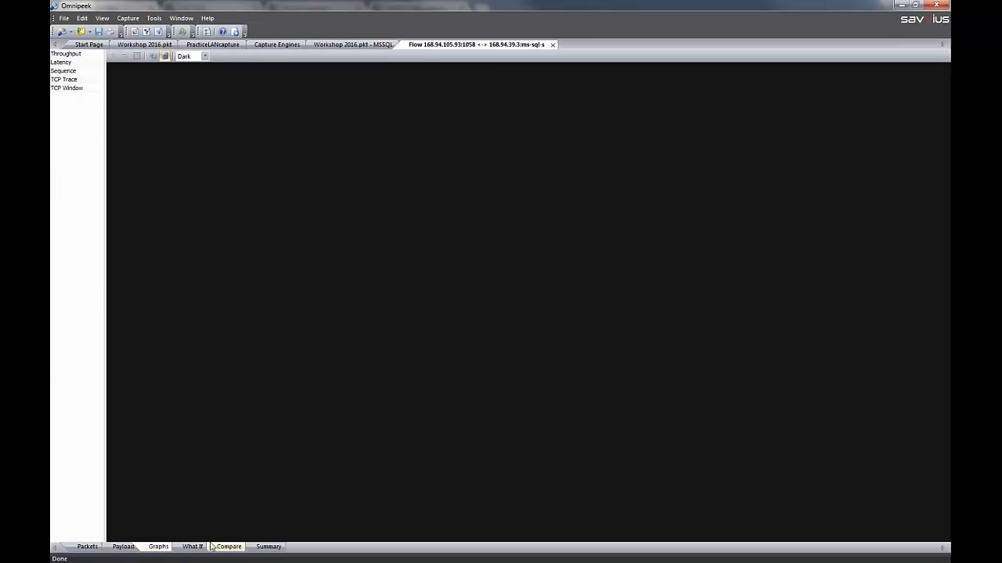
pyautogui.click(63, 63)
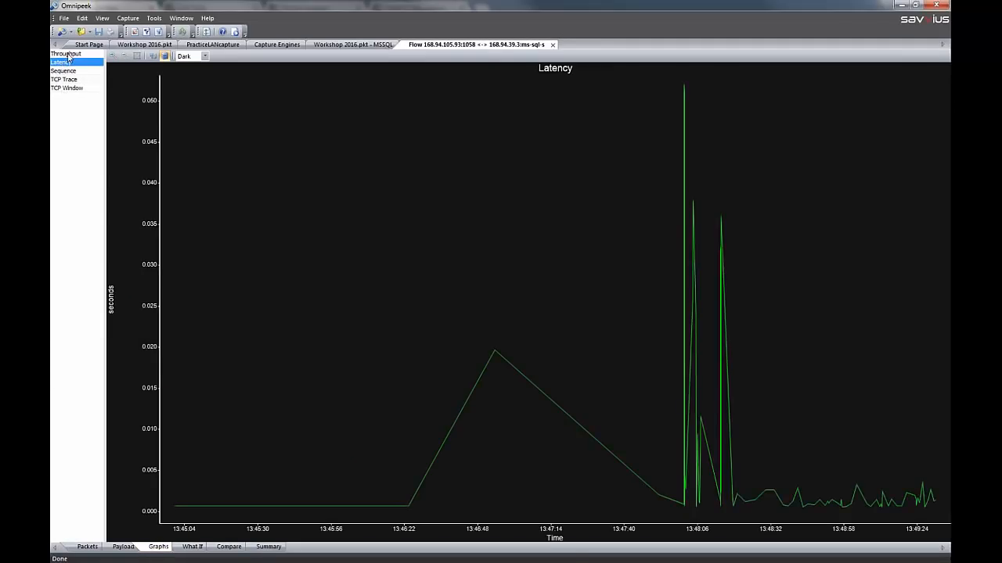
pyautogui.click(69, 55)
pyautogui.click(72, 97)
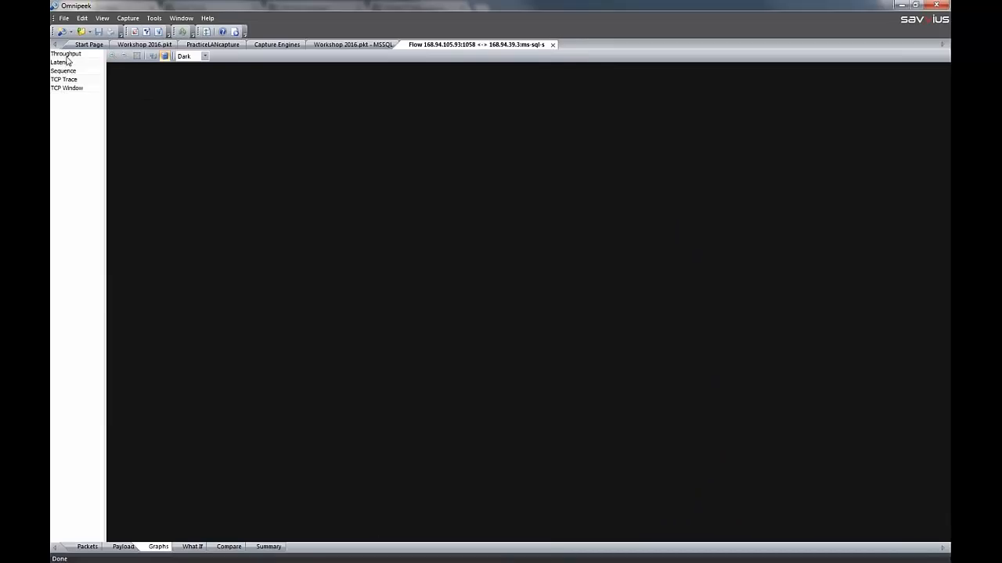
# Display the Throughput, Latency, Sequence, TCP Trace and TCP Window graphs of the MS SQL flow together
pyautogui.click(68, 54)
pyautogui.keyDown('shift'); pyautogui.click(74, 88); pyautogui.keyUp('shift')
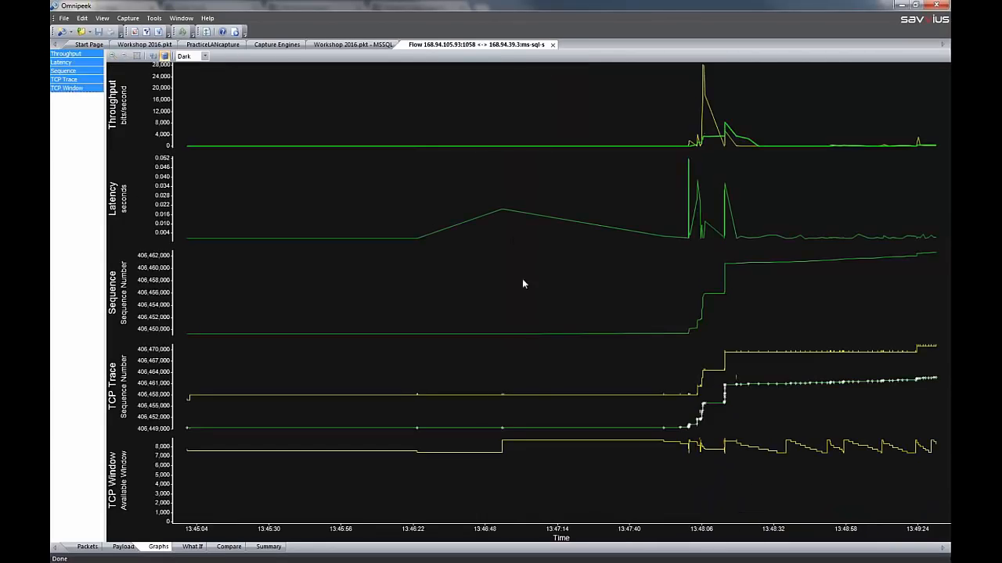
# Model the flow in the What If analysis with 5 simultaneous users
pyautogui.click(188, 547)
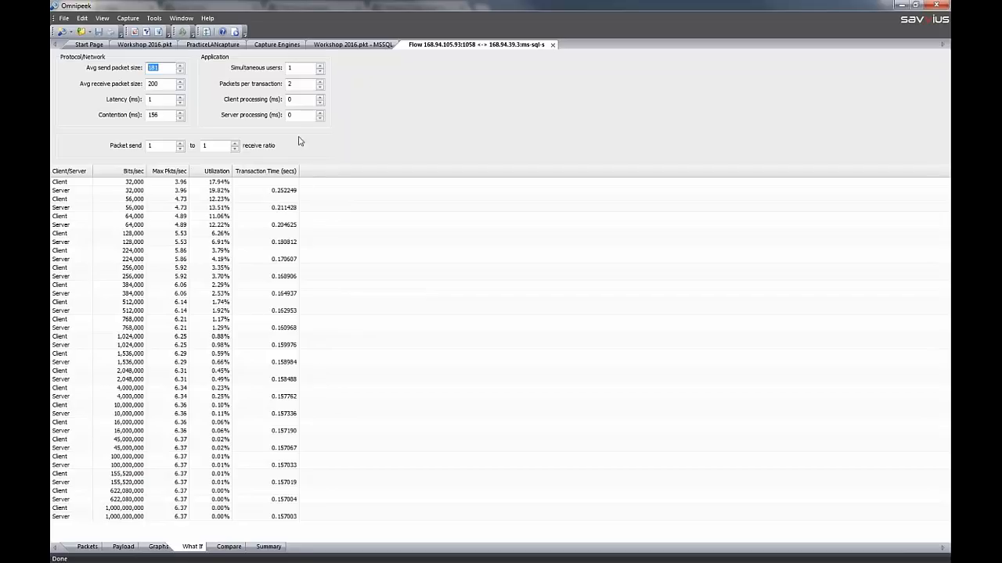
pyautogui.click(303, 68)
pyautogui.click(320, 68)
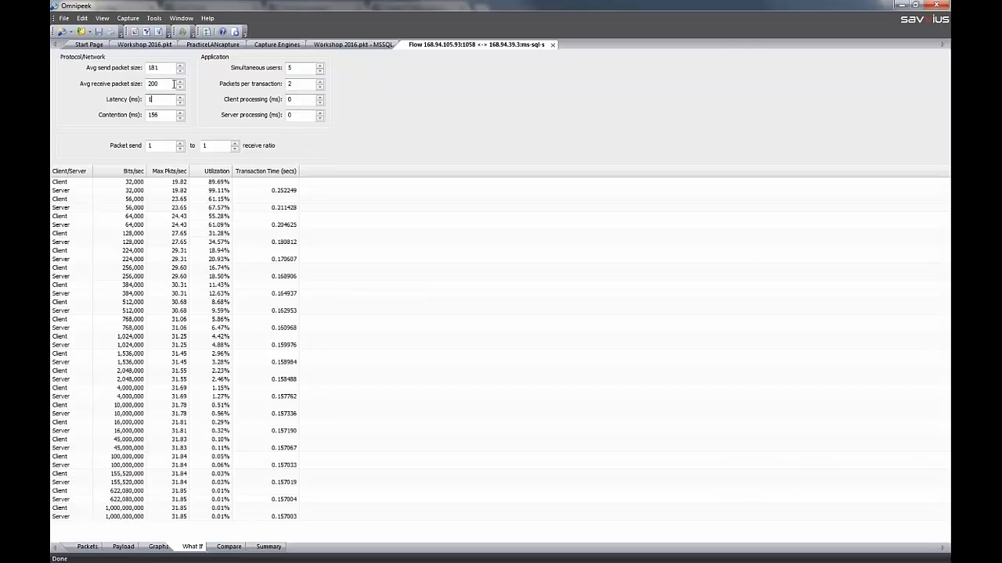
# View the flow's packet comparison and open the recent capture file wireless workshop 1.apc
pyautogui.click(228, 547)
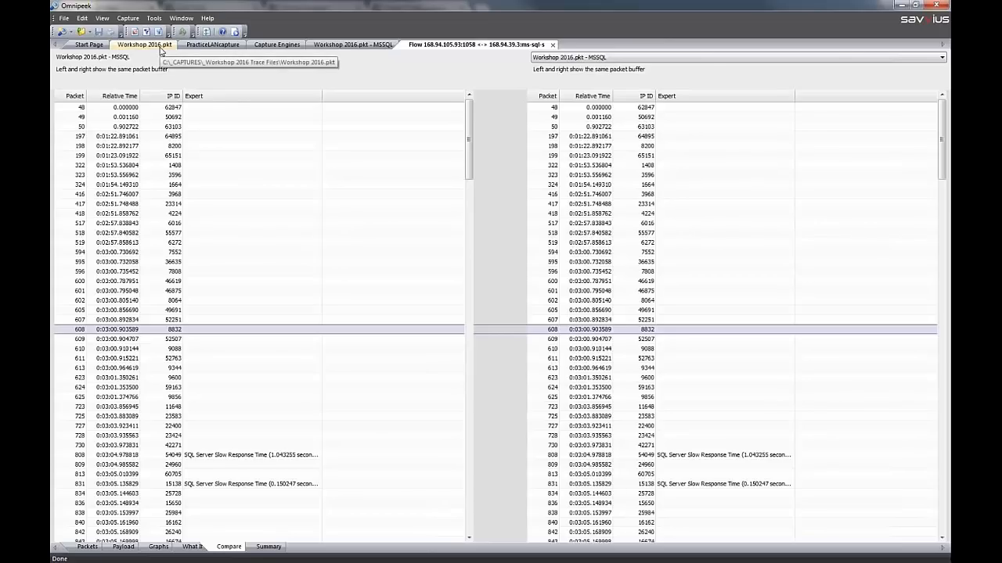
pyautogui.click(160, 47)
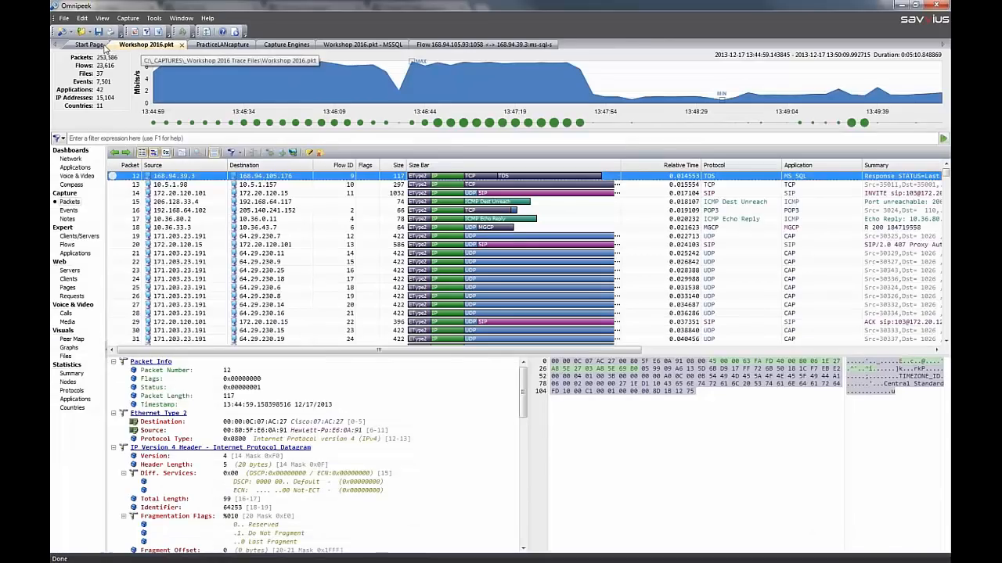
pyautogui.click(91, 45)
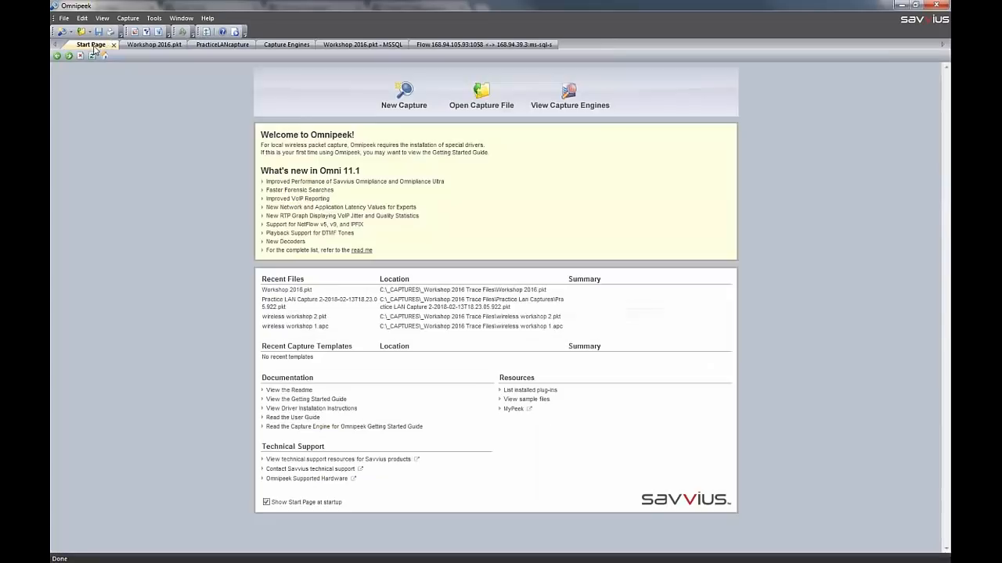
pyautogui.click(306, 327)
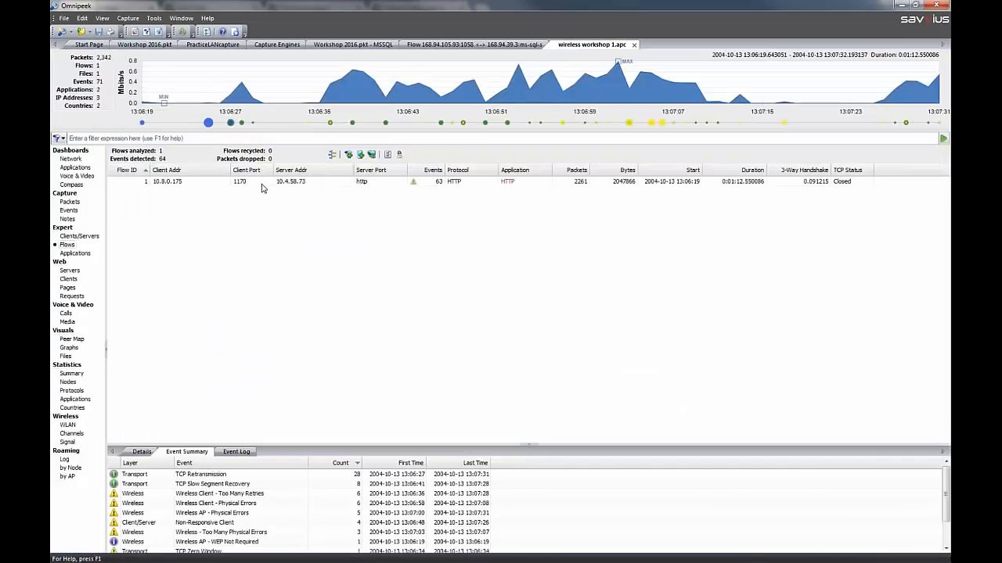
# Open the HTTP flow between 10.8.0.175 and 10.4.58.73 in the Flow Visualizer
pyautogui.click(264, 181)
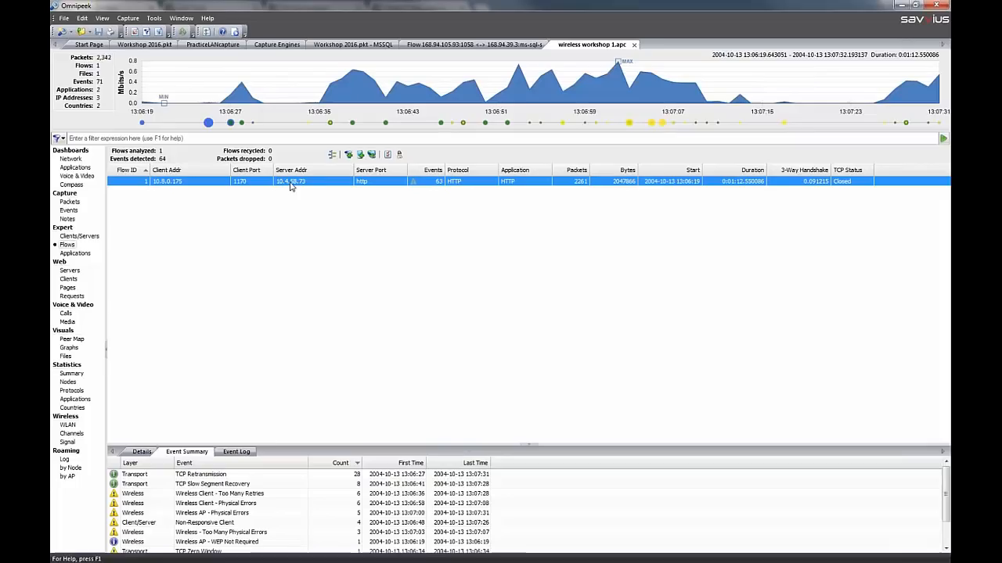
pyautogui.rightClick(290, 185)
pyautogui.click(320, 192)
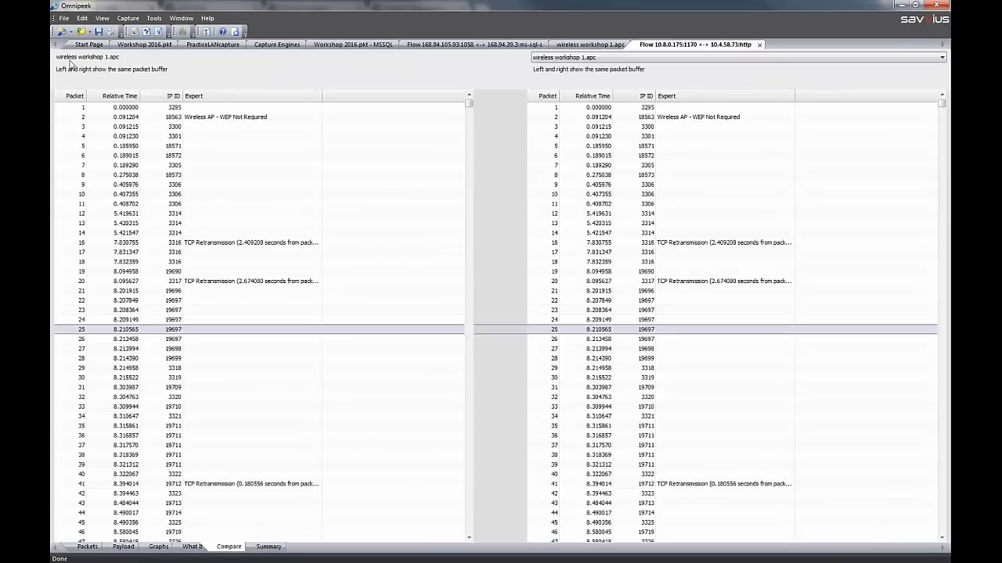
# Compare the HTTP flow against Workshop 2016.pkt and examine which packets are missing between the two captures
pyautogui.click(566, 60)
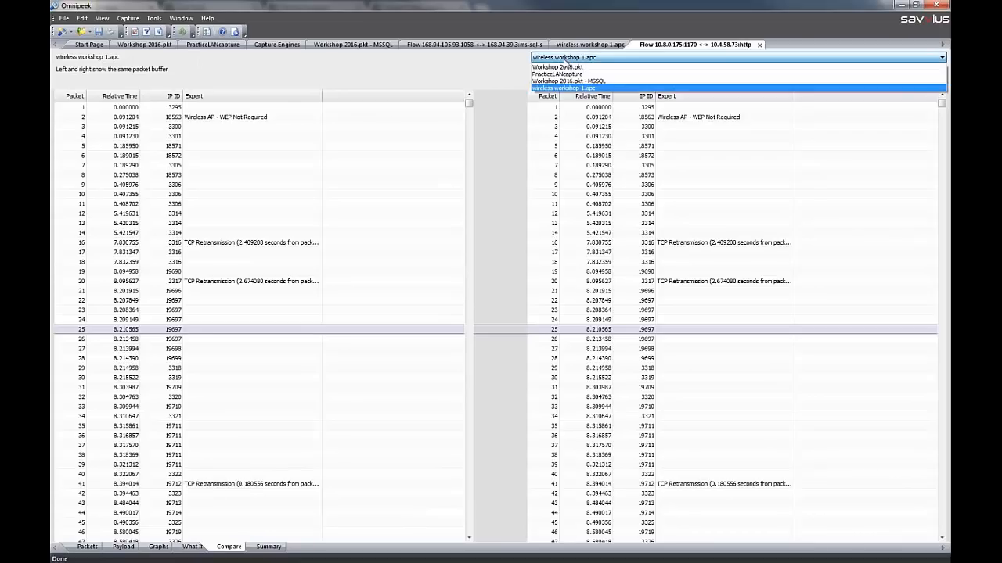
pyautogui.click(569, 69)
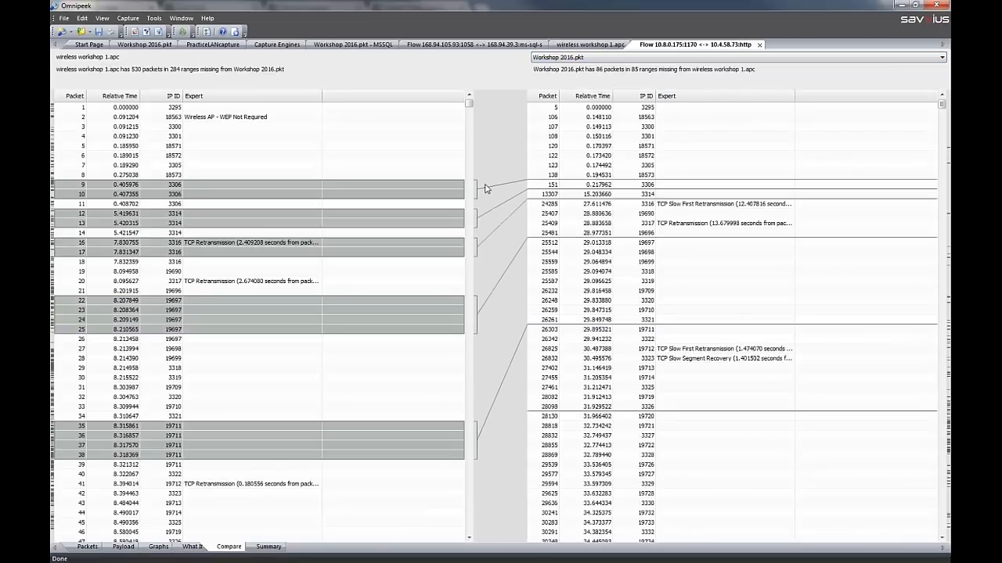
pyautogui.click(404, 214)
pyautogui.scroll(-3, 427, 208)
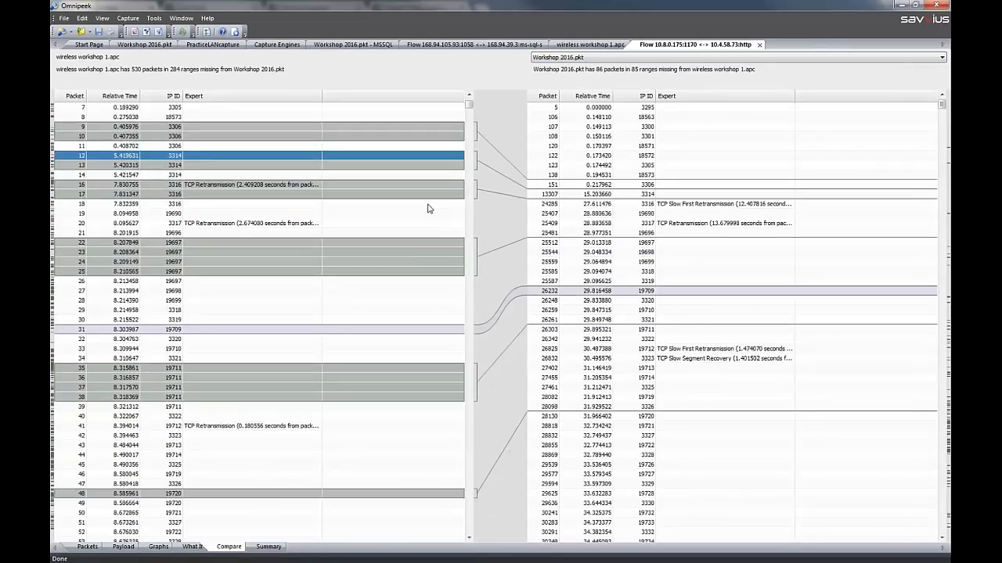
pyautogui.scroll(-6, 427, 208)
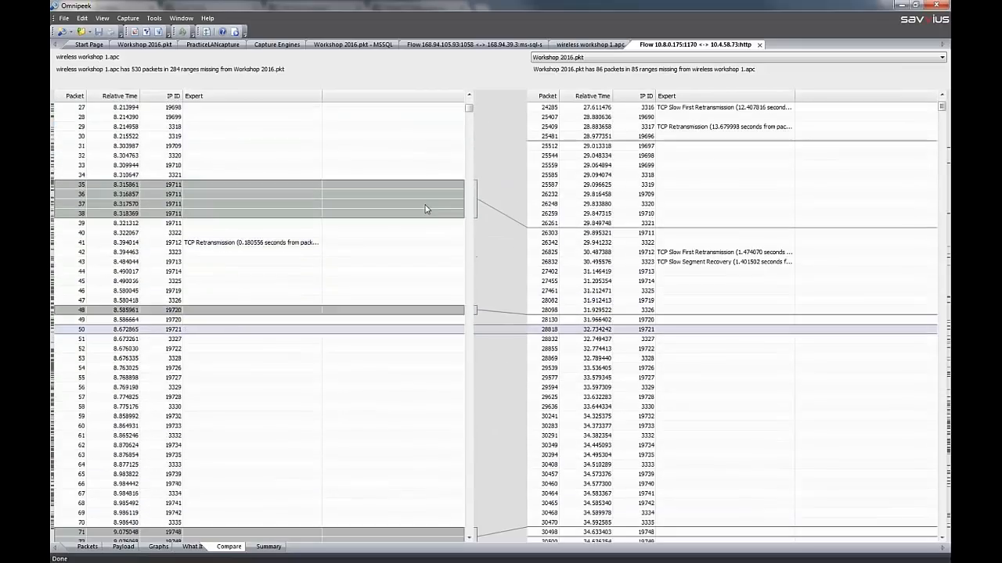
pyautogui.scroll(-2, 427, 209)
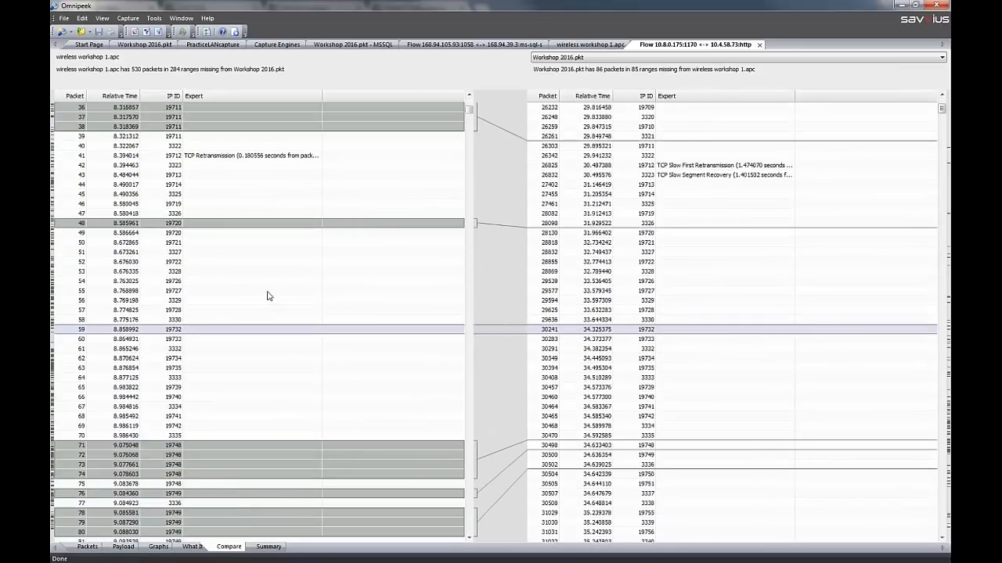
# Close the HTTP flow comparison, the wireless workshop 1.apc capture, the MS SQL flow visualization and the MSSQL capture
pyautogui.click(760, 47)
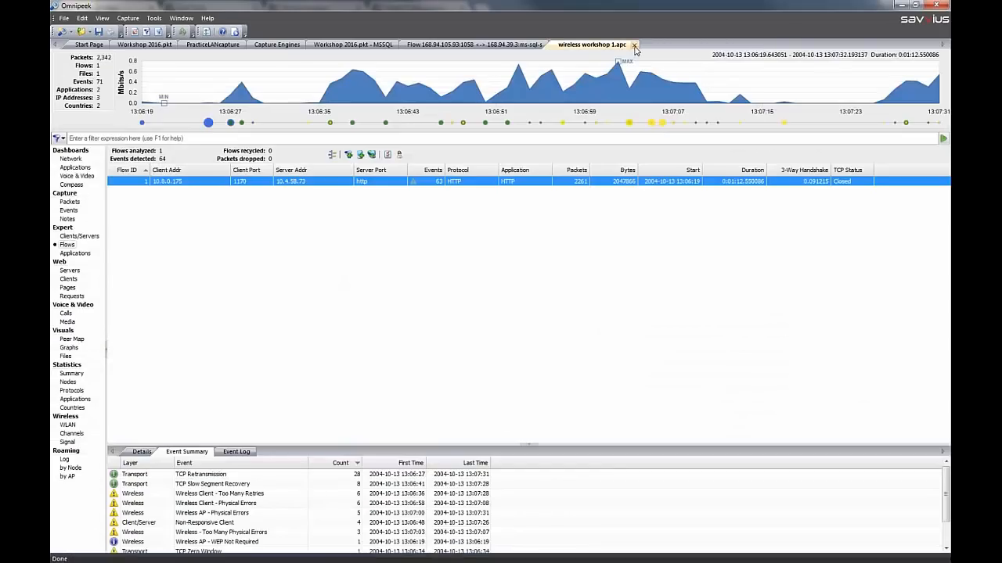
pyautogui.click(635, 45)
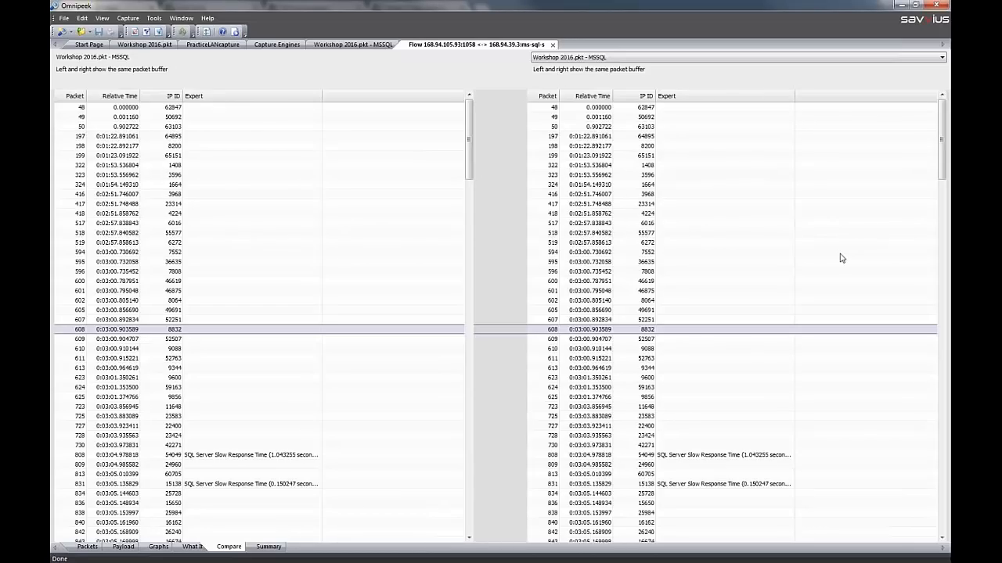
pyautogui.click(553, 45)
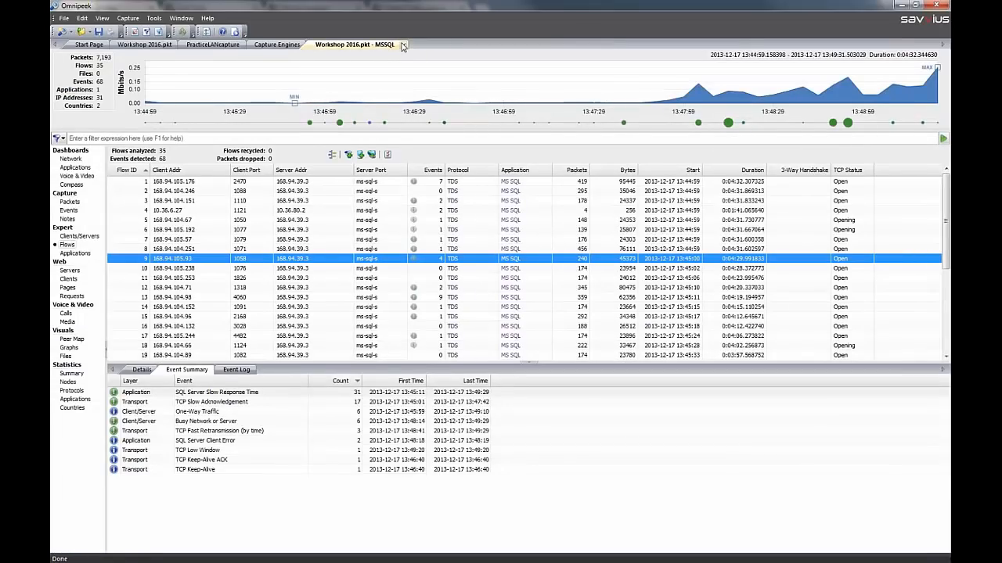
pyautogui.click(404, 45)
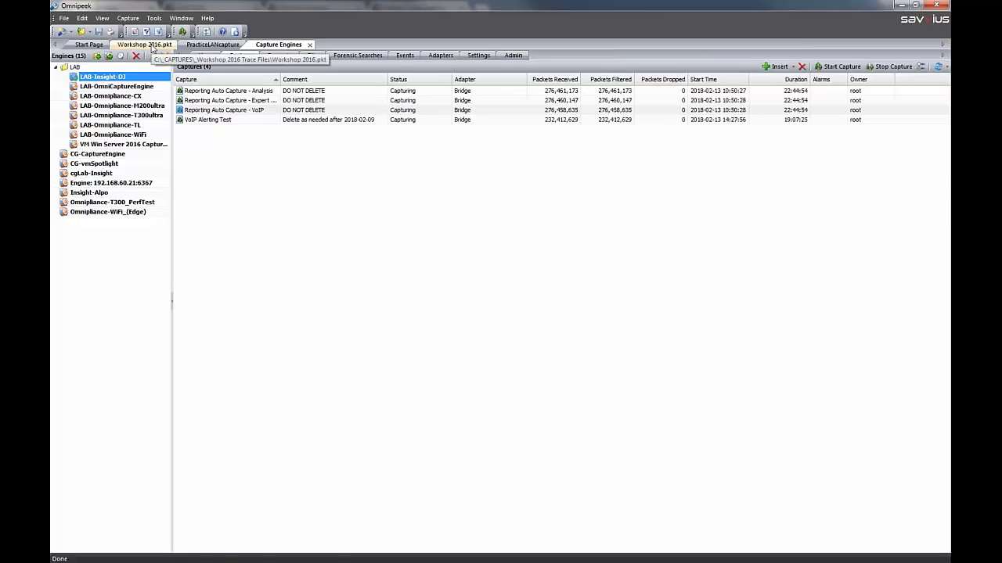
# View the PracticeLANcapture dashboard and return to the packet list of Workshop 2016.pkt
pyautogui.click(148, 45)
pyautogui.click(219, 47)
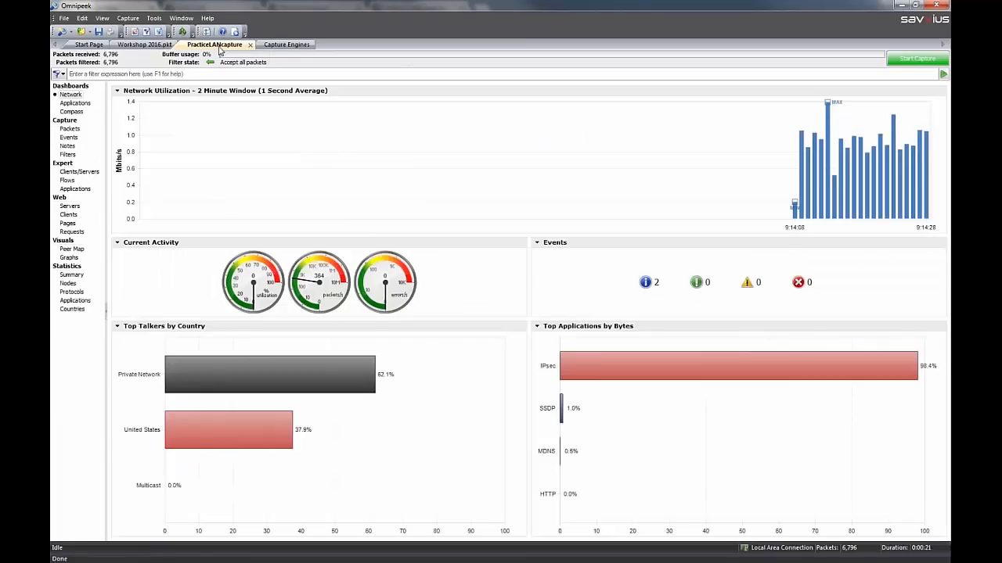
pyautogui.click(151, 47)
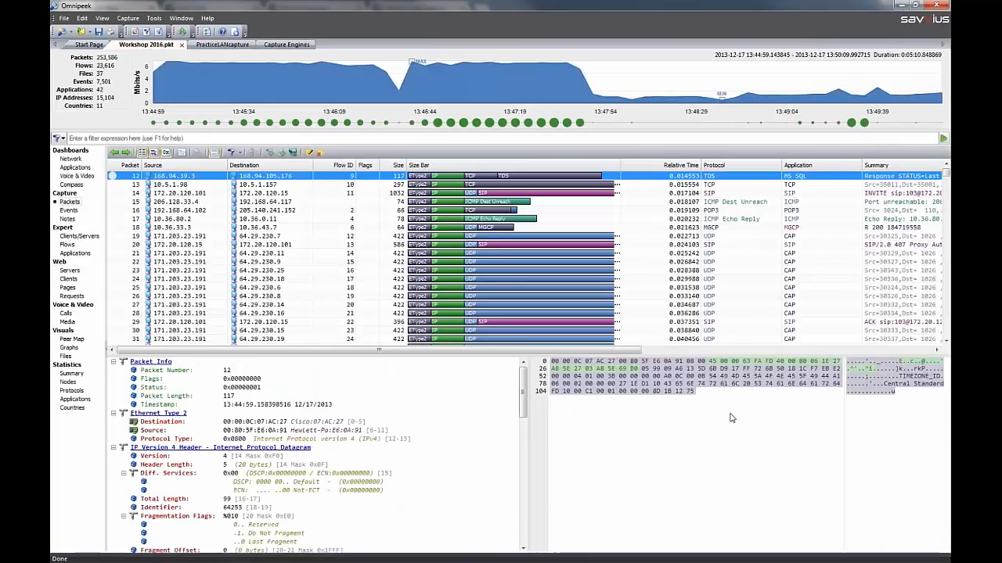